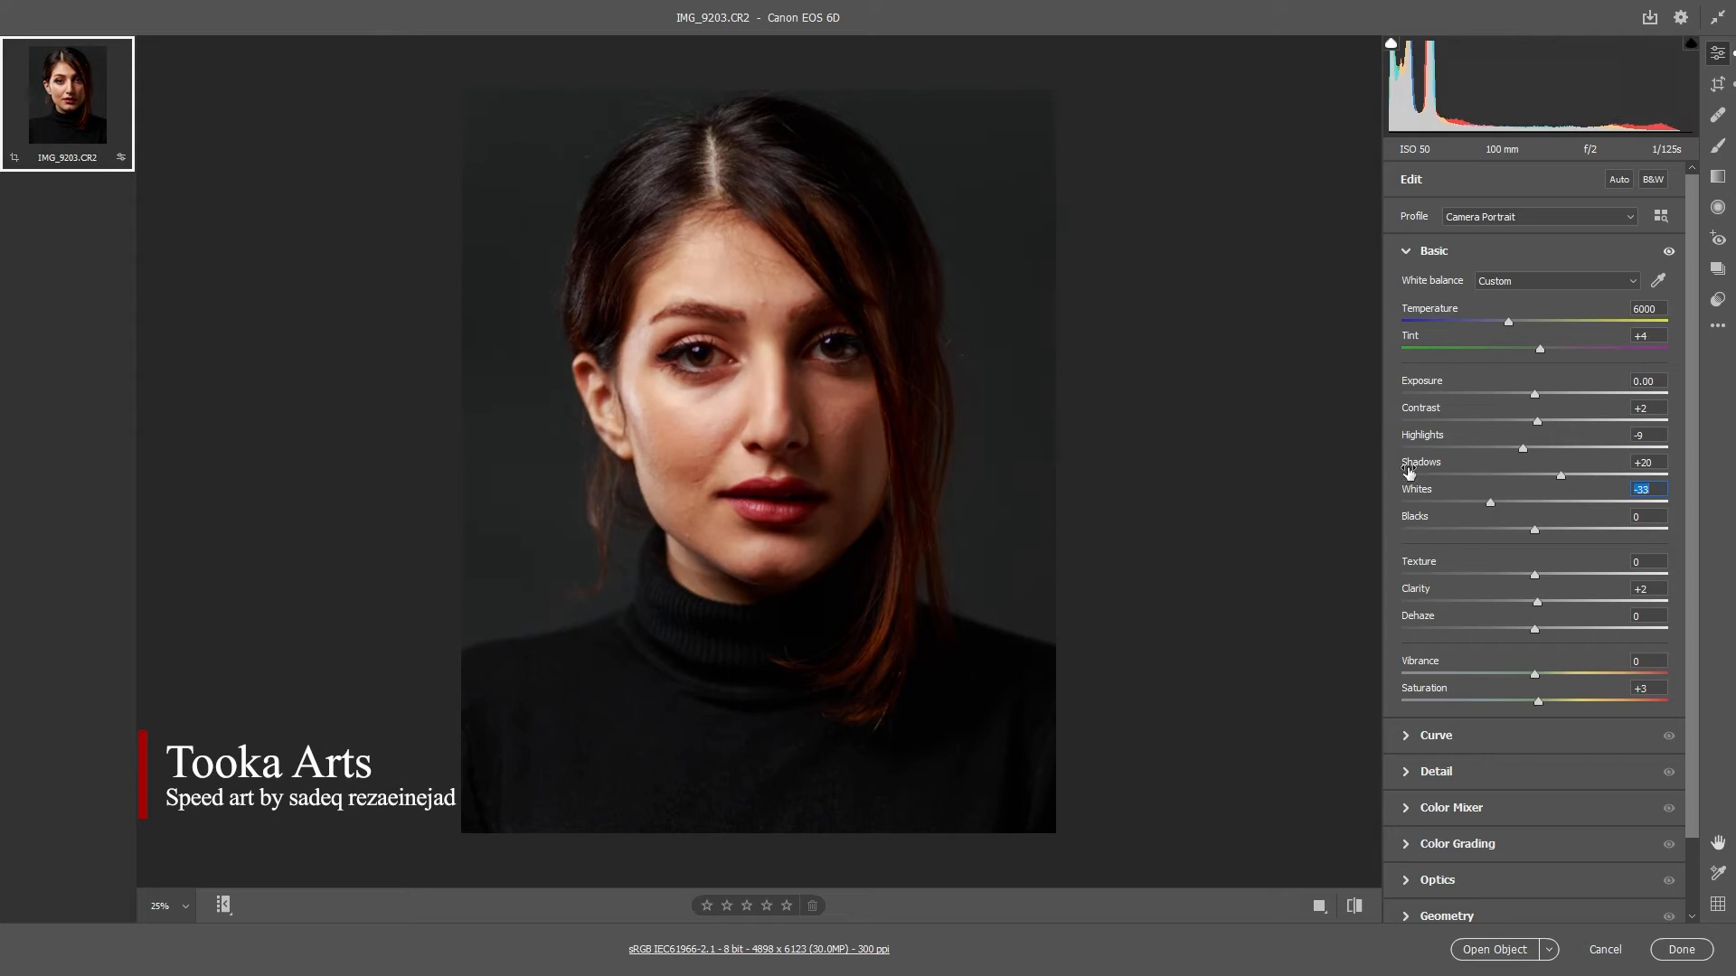
- Set the photo's Texture to +2
left_click_drag(1534, 575, 1546, 618)
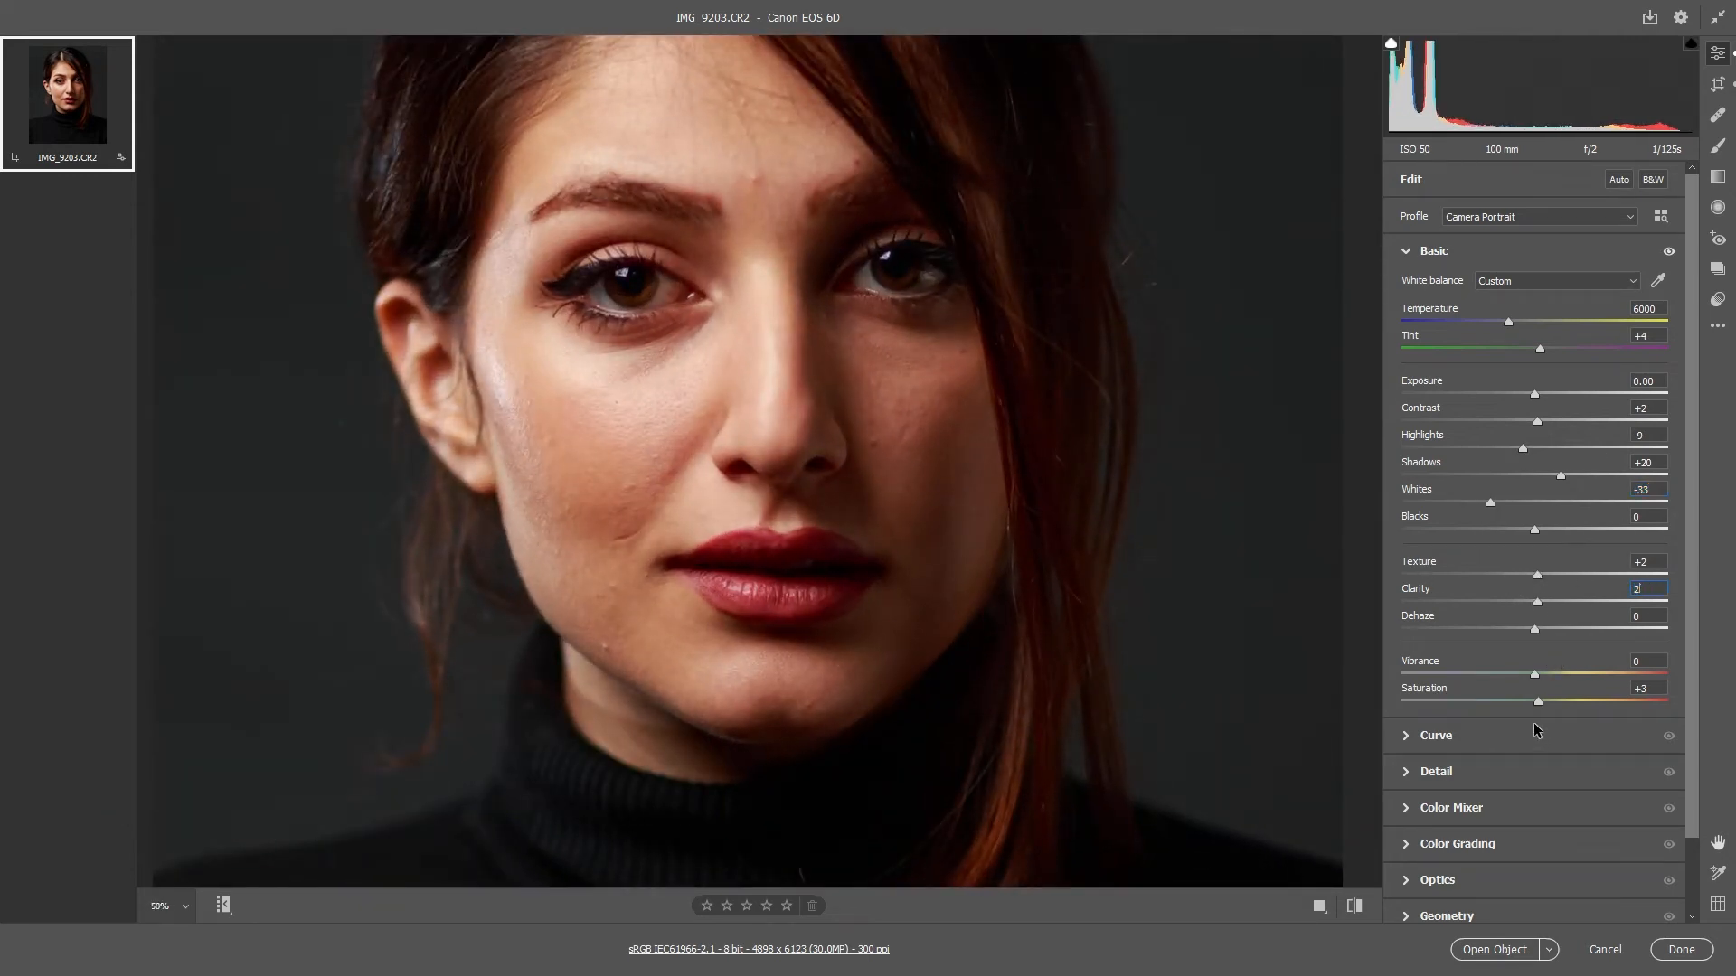
- Give the adjustment-brush mask over the forehead and nose Texture +59, Clarity +4 and Sharpness +44
key("k")
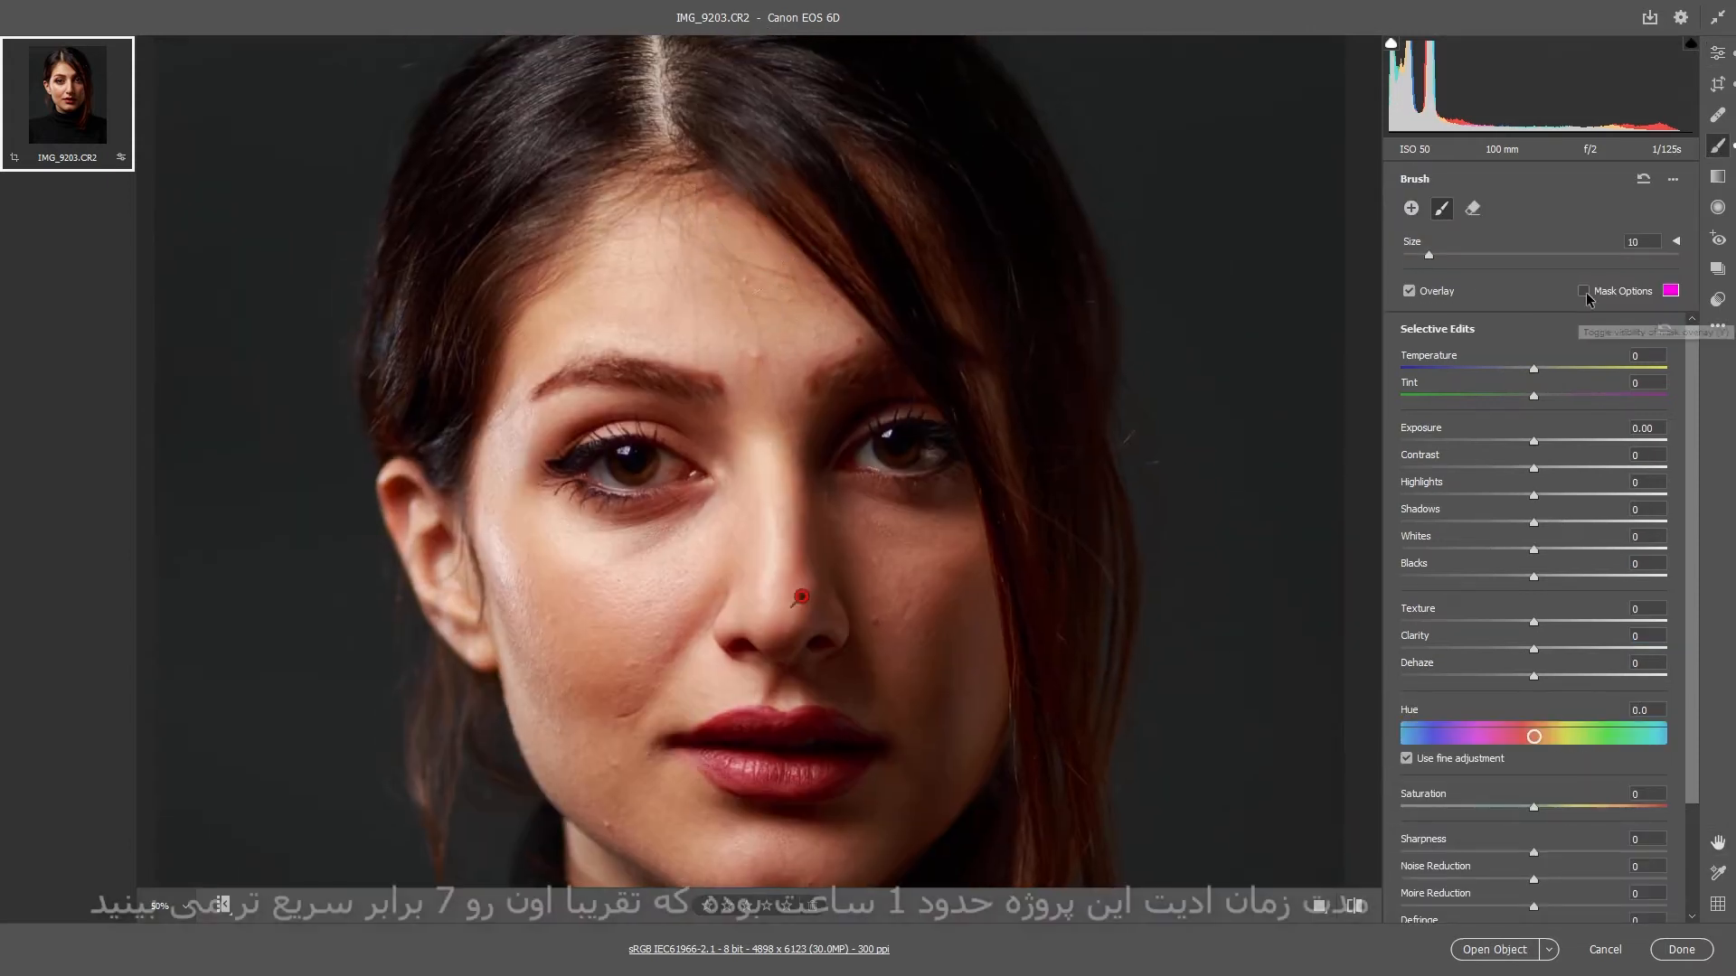
left_click(1583, 291)
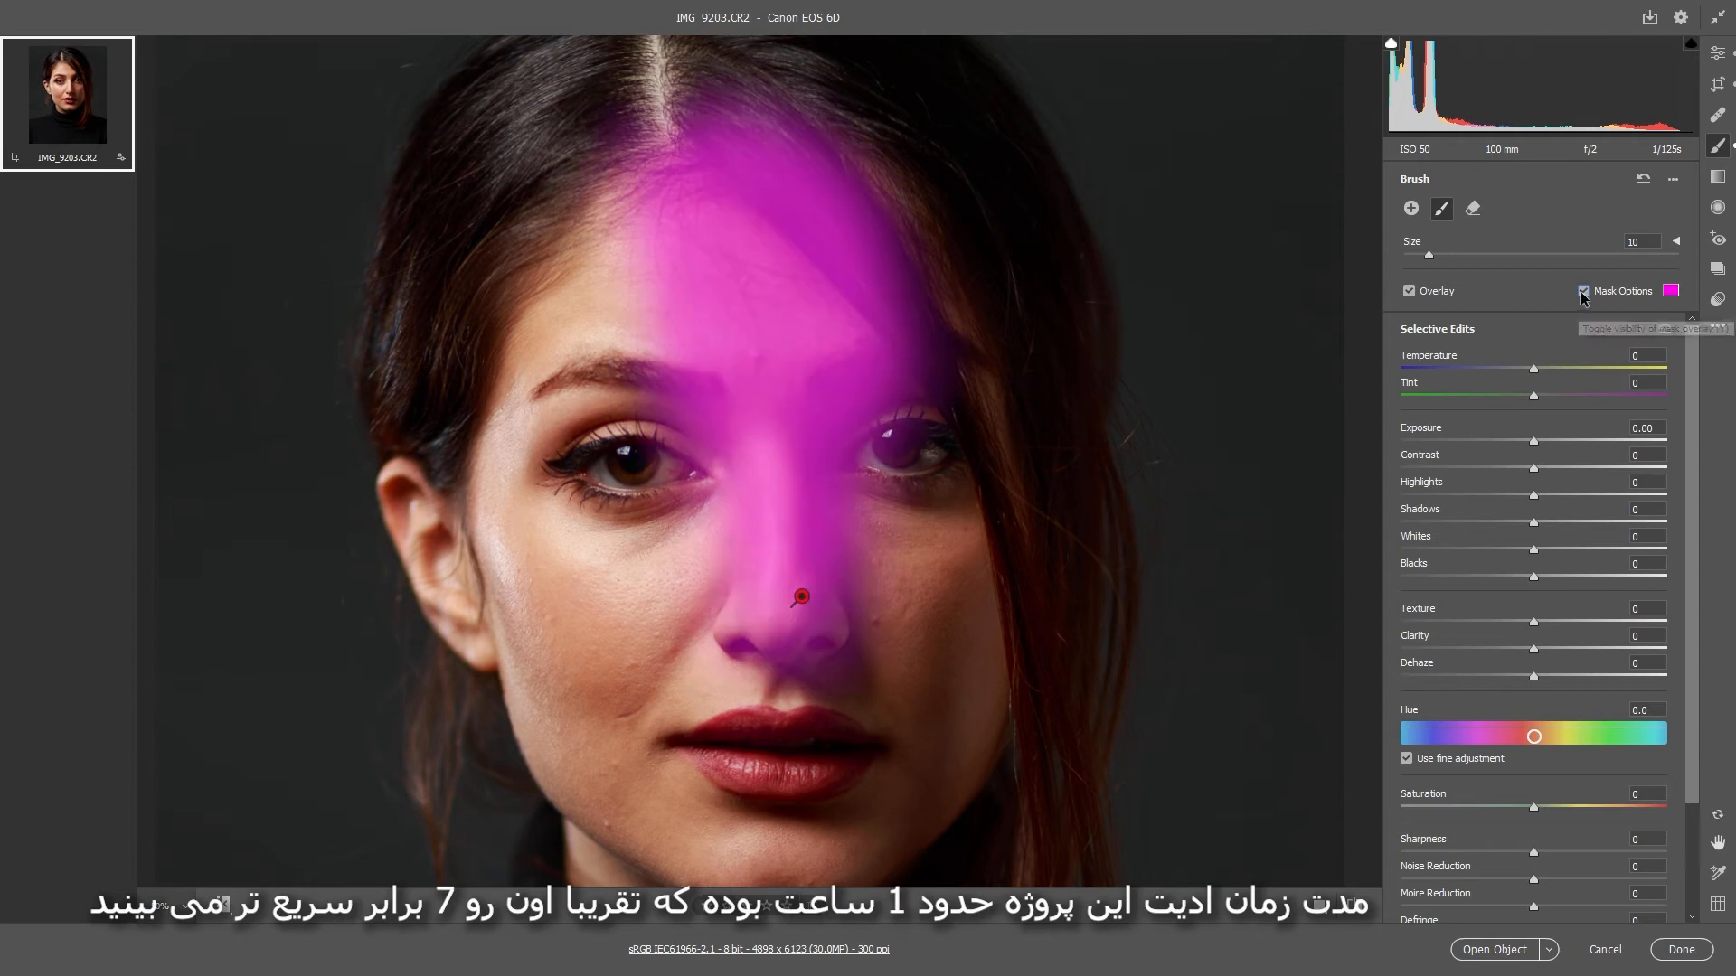
left_click(1583, 291)
scroll(1530, 722, "down", 3)
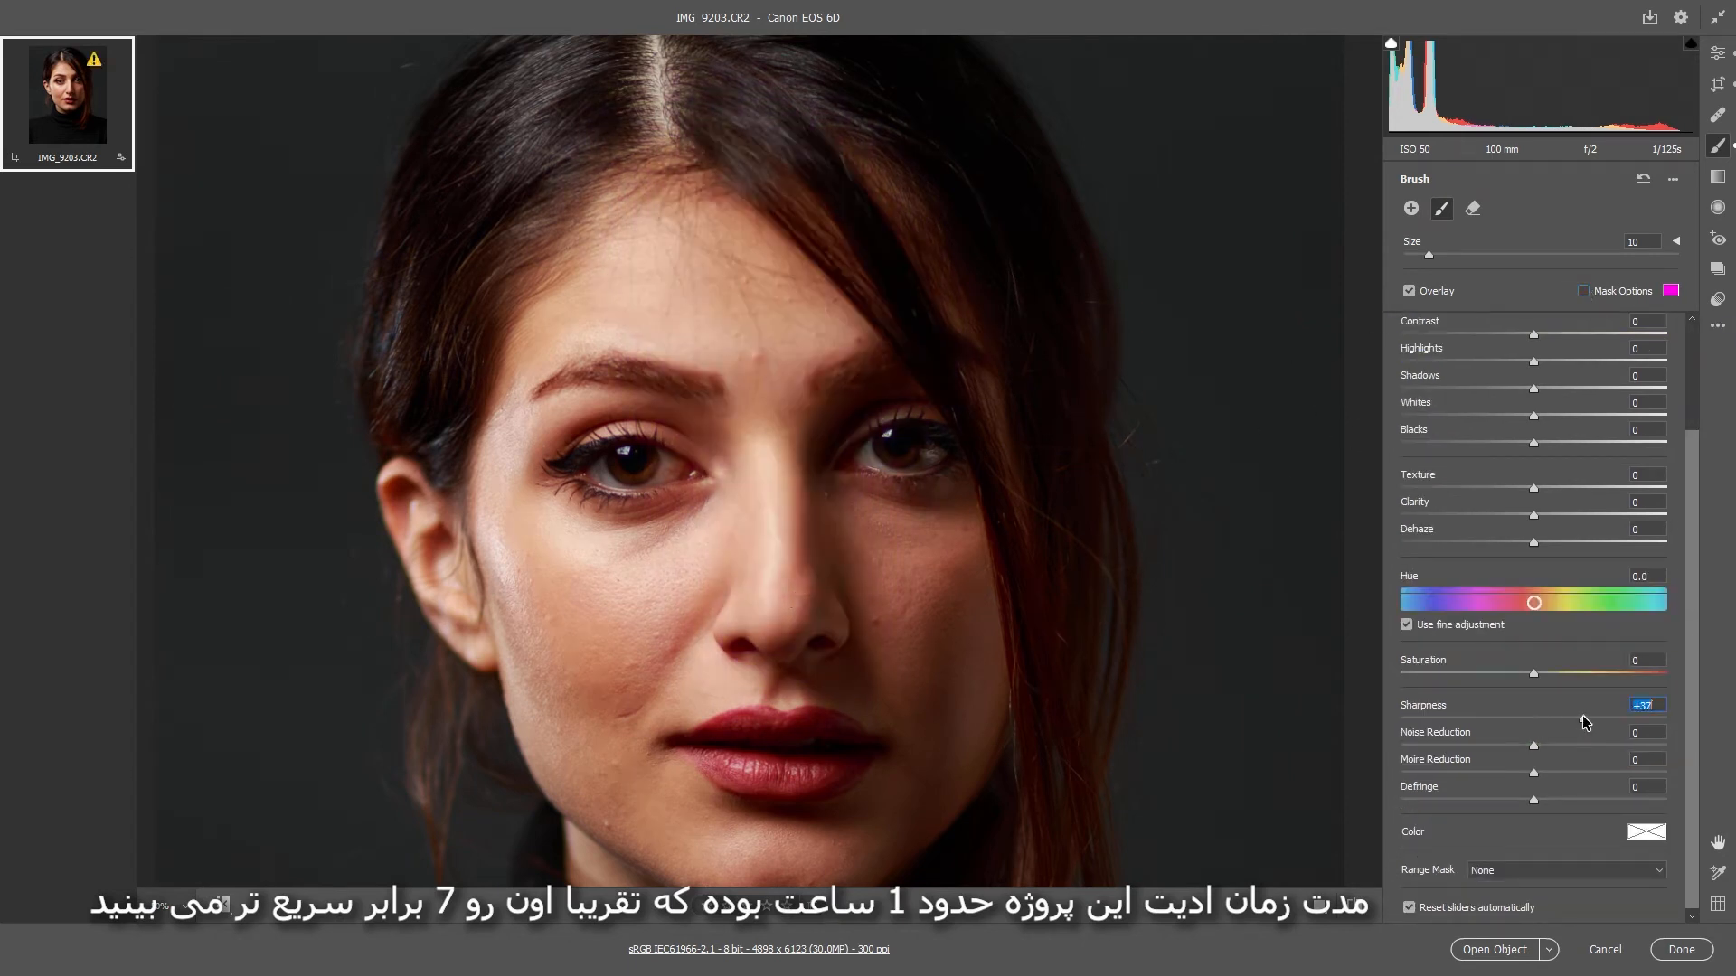
left_click_drag(1619, 722, 1613, 717)
left_click_drag(1533, 488, 1572, 488)
left_click_drag(1622, 718, 1613, 718)
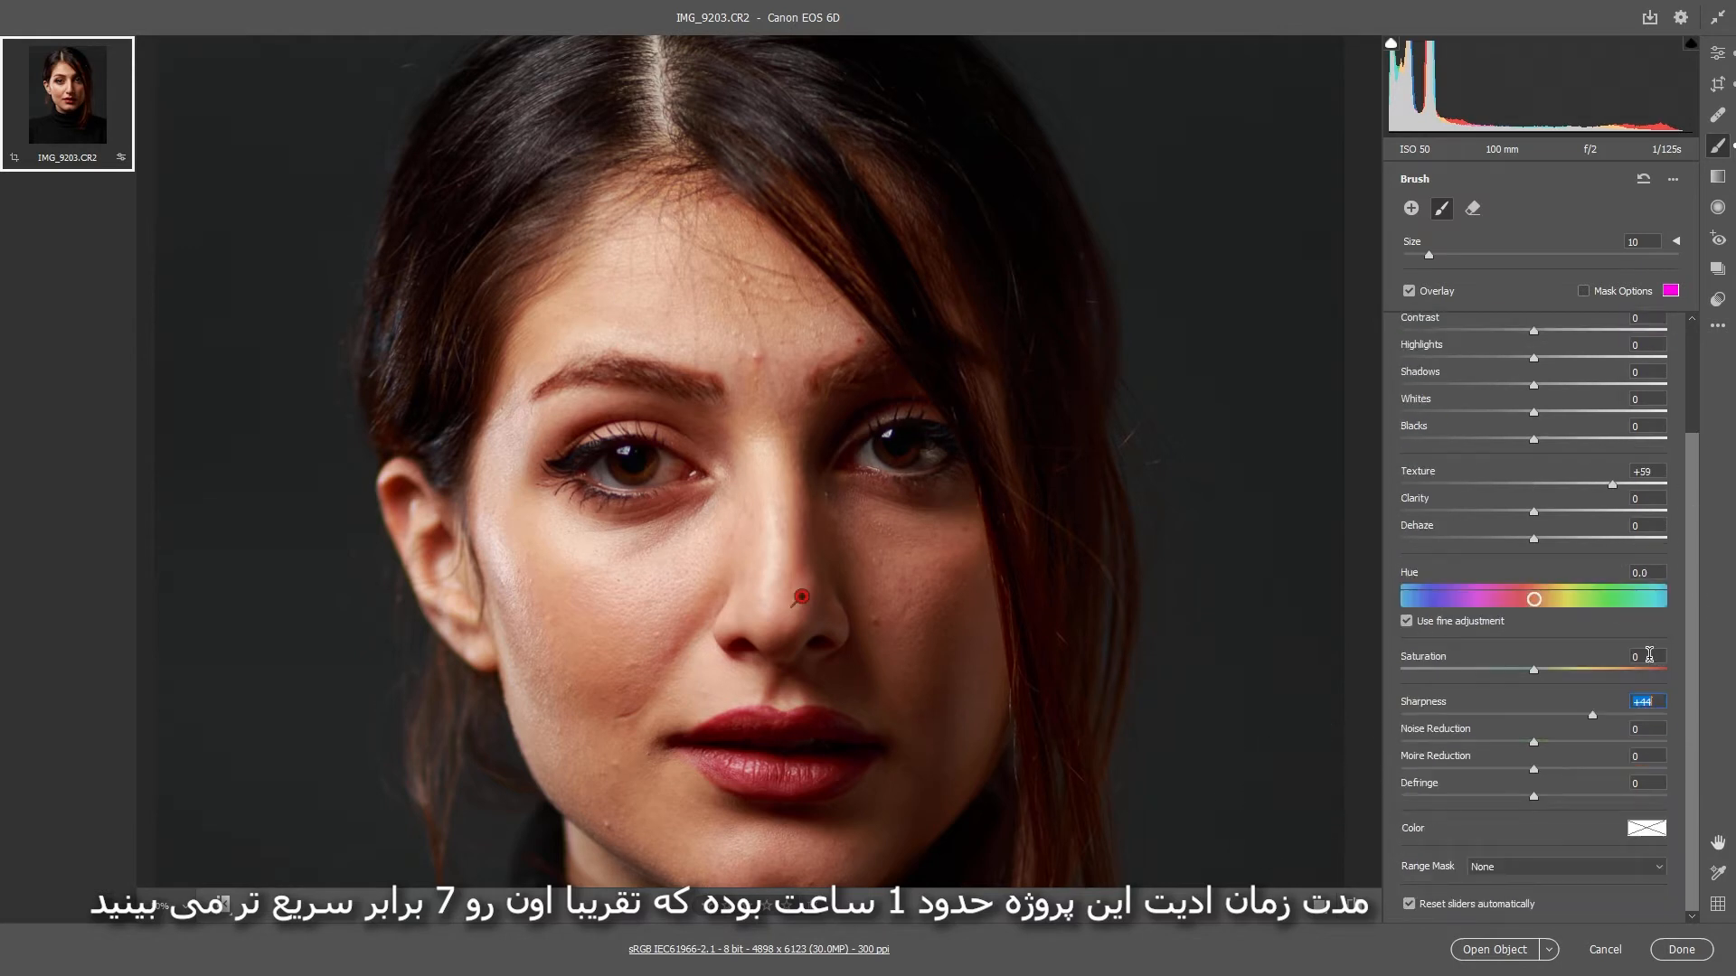
scroll(1649, 655, "up", 2)
left_click_drag(1537, 571, 1543, 594)
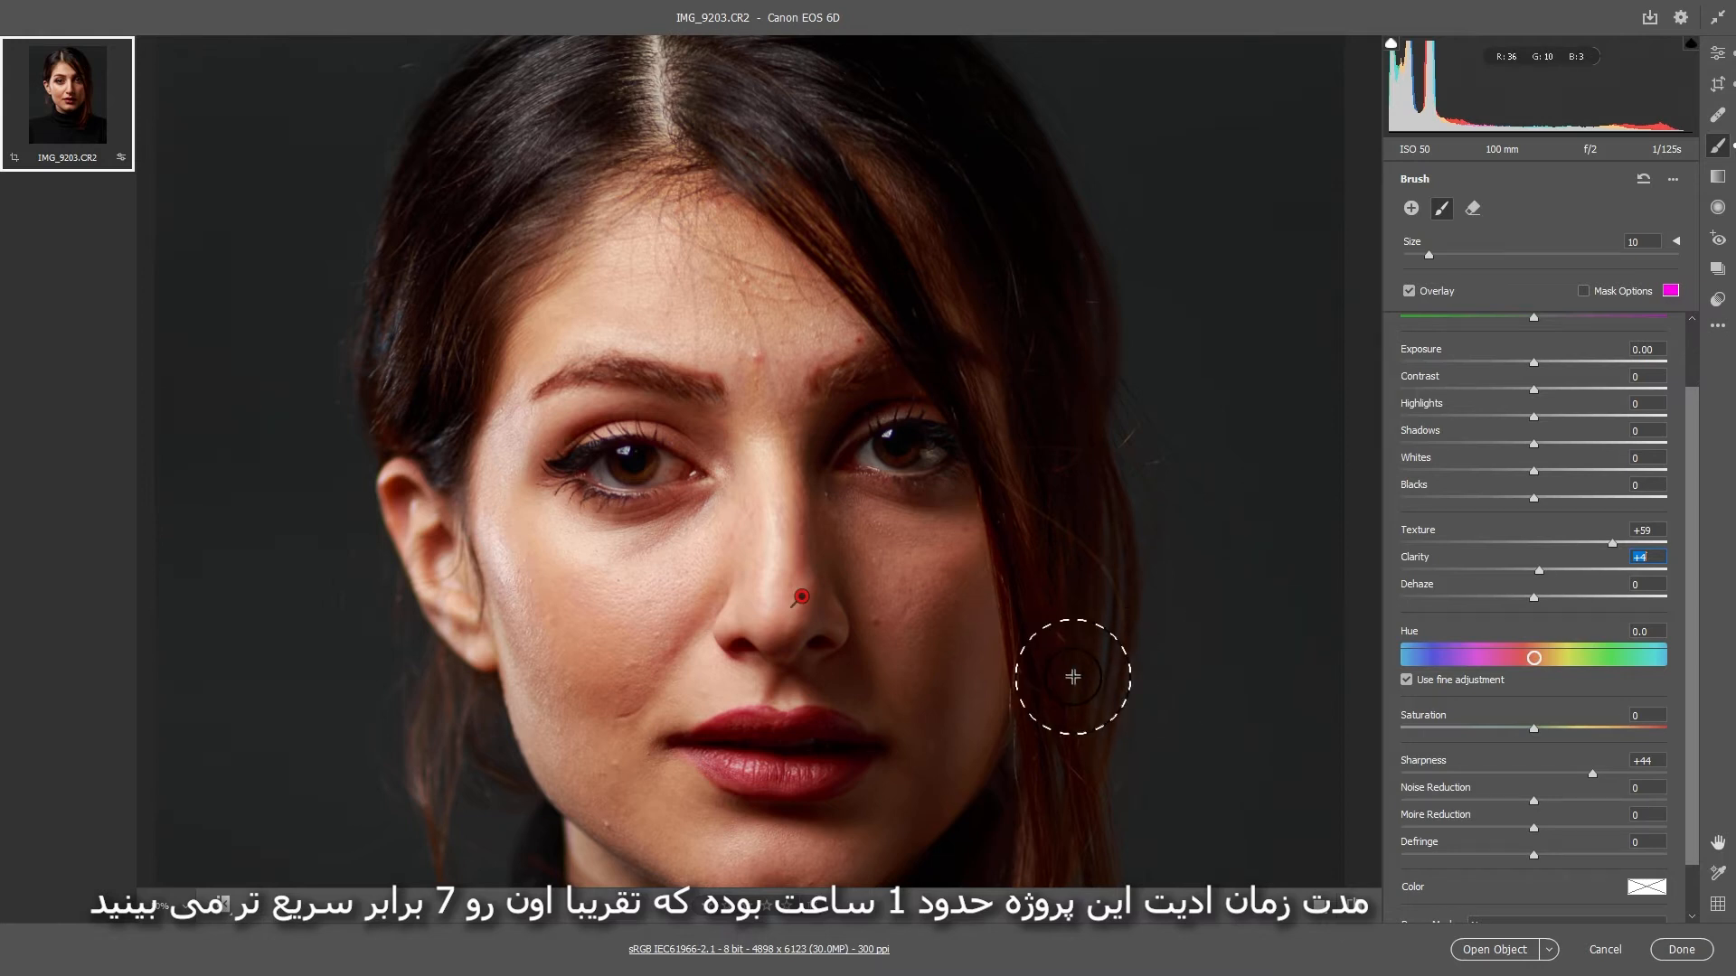
- Finish the brush adjustment and open the developed photo in Photoshop as a smart object
mouse_move(966, 581)
left_mouse_down()
mouse_move(949, 520)
mouse_move(934, 585)
mouse_move(963, 448)
mouse_move(978, 457)
mouse_move(964, 517)
left_mouse_up()
key("ctrl+0")
left_click(1518, 951)
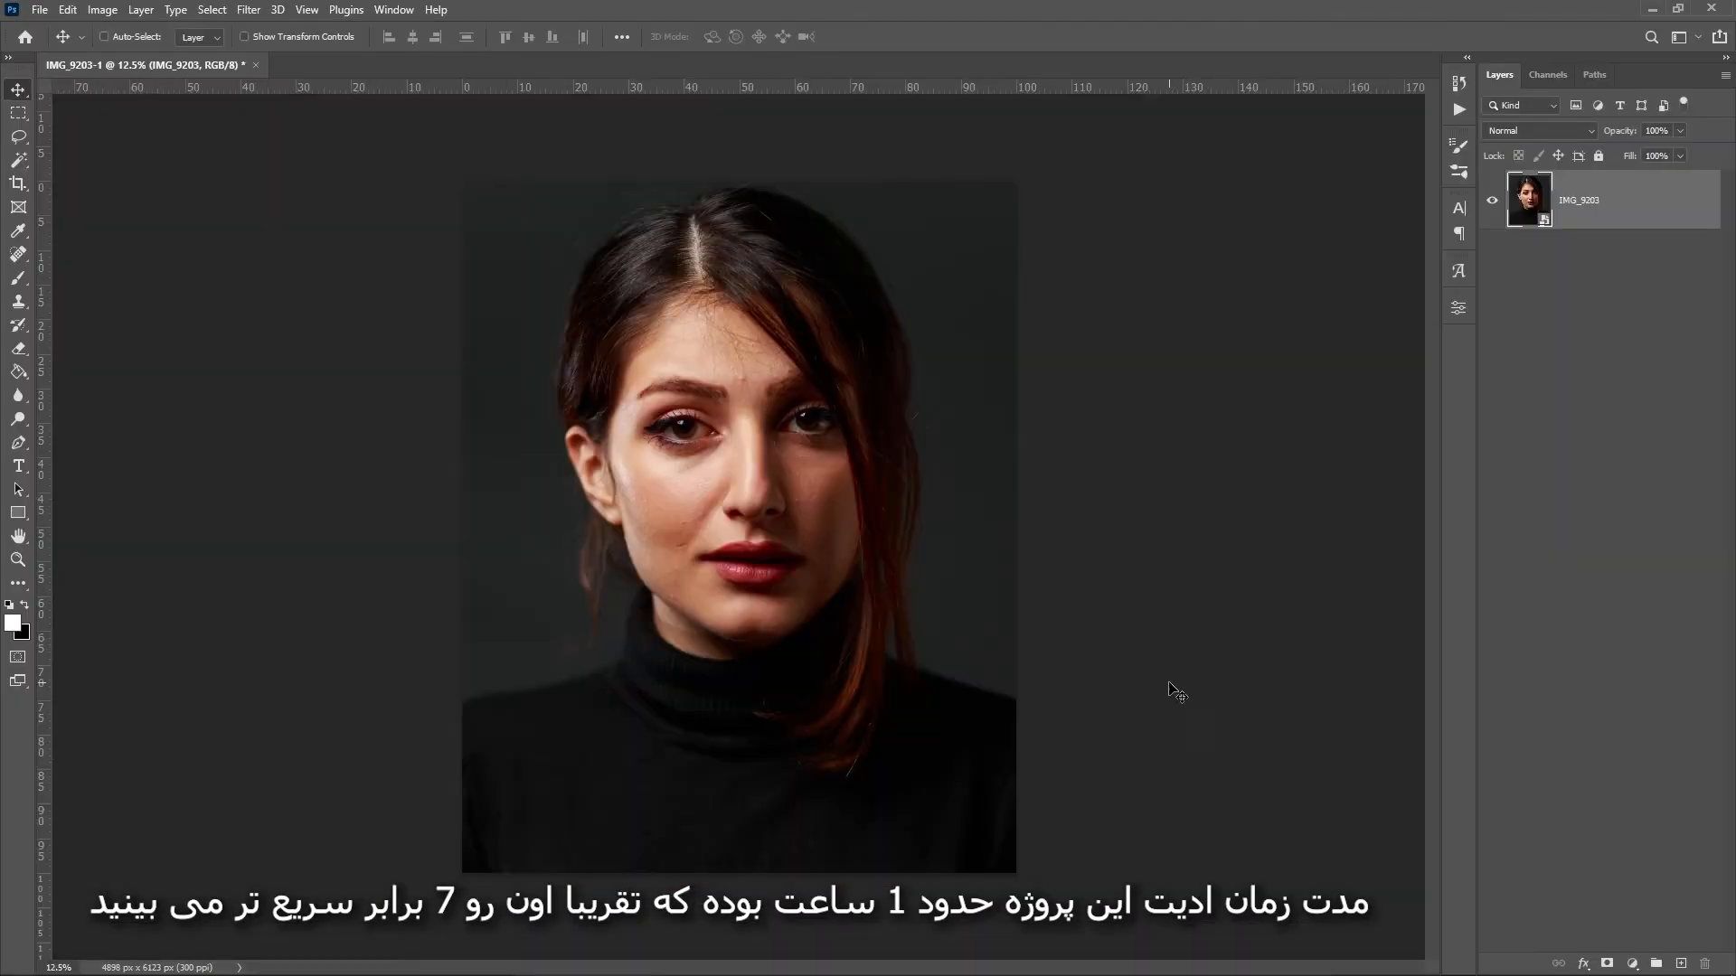
- Duplicate the IMG_9203 layer and rasterize the copy
key("ctrl+j")
right_click(1638, 194)
left_click(1539, 531)
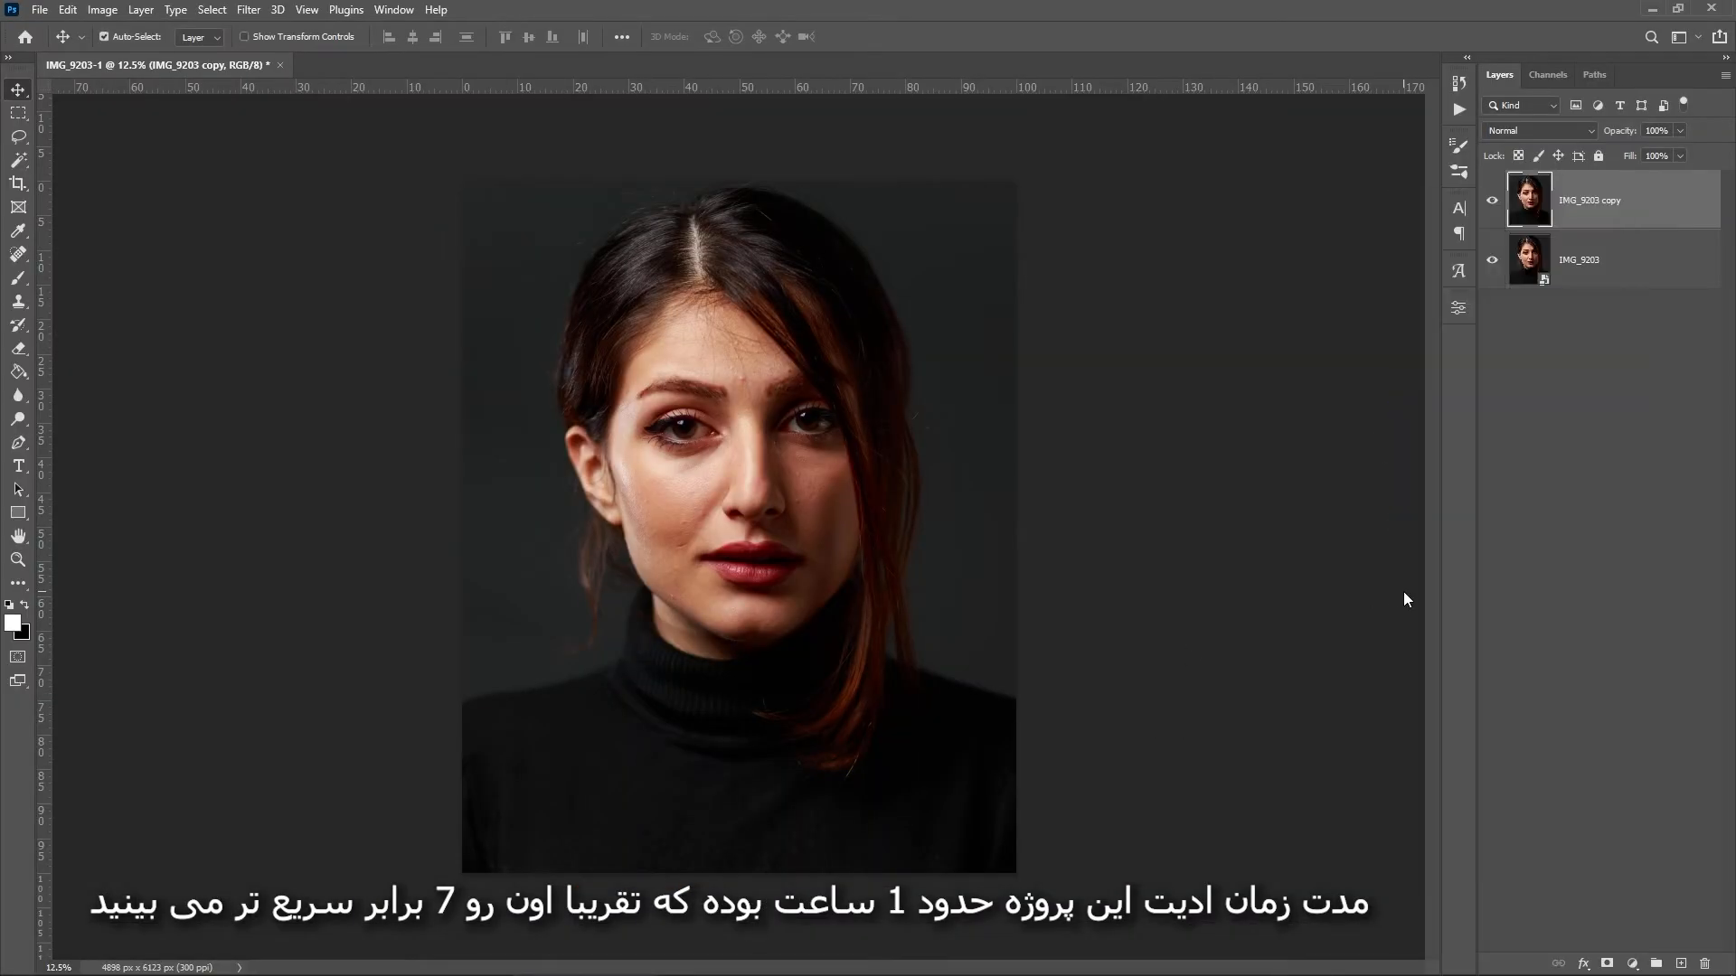
- Open the layer copy in Liquify and refine small facial contours with a Forward Warp brush of size 300
key("ctrl+shift+x")
key("ctrl+plus")
key("ctrl+minus")
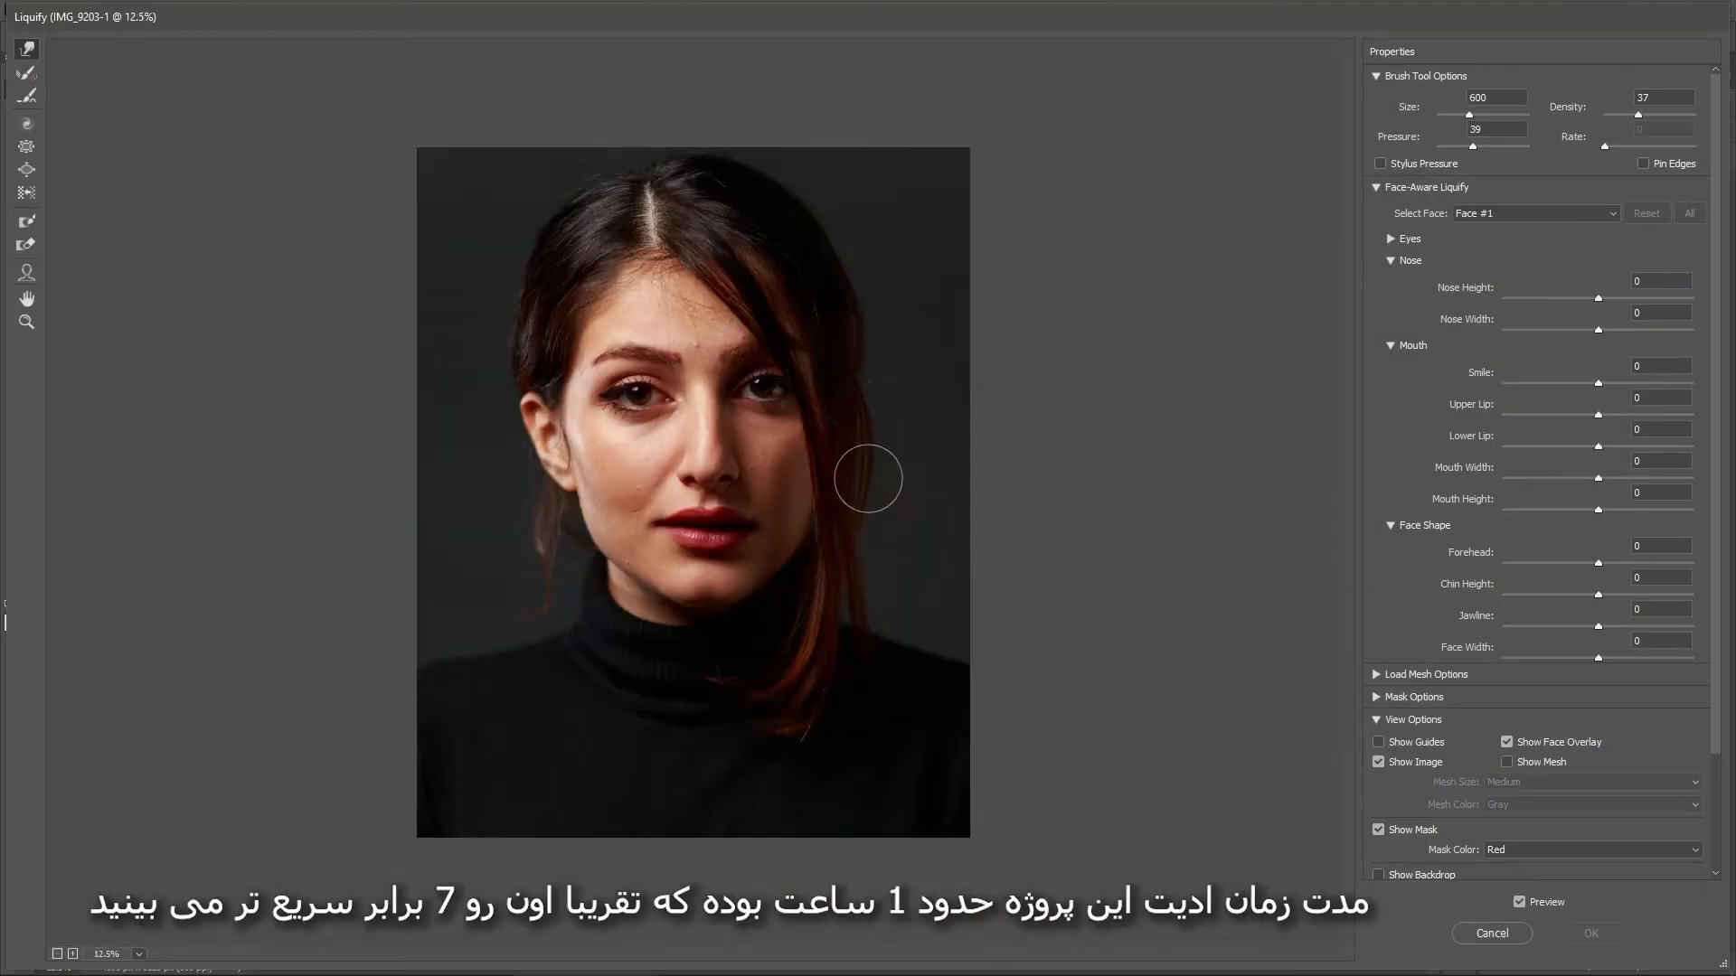
key("ctrl+plus")
key("bracketleft")
key("bracketleft")
key("bracketleft")
key("bracketleft")
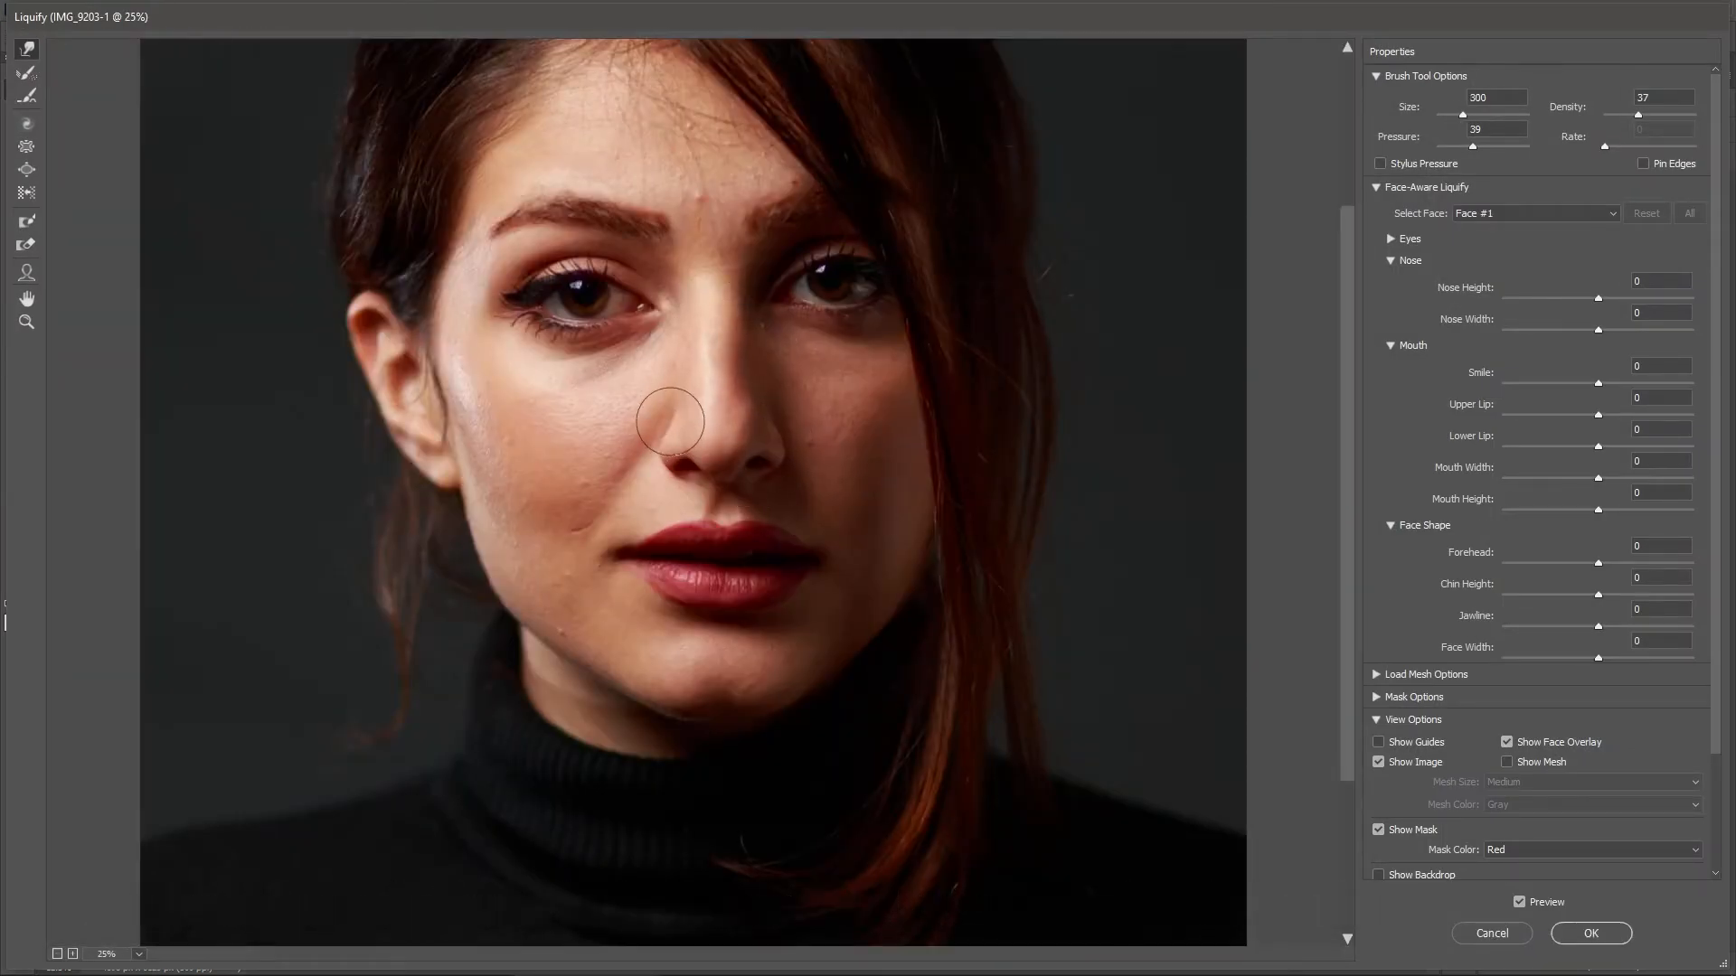
- Reshape the broader face and hair contours in Liquify with the warp brush at size 700
scroll(754, 418, "up", 1)
key("bracketright")
key("bracketright")
key("bracketright")
key("bracketright")
key("bracketright")
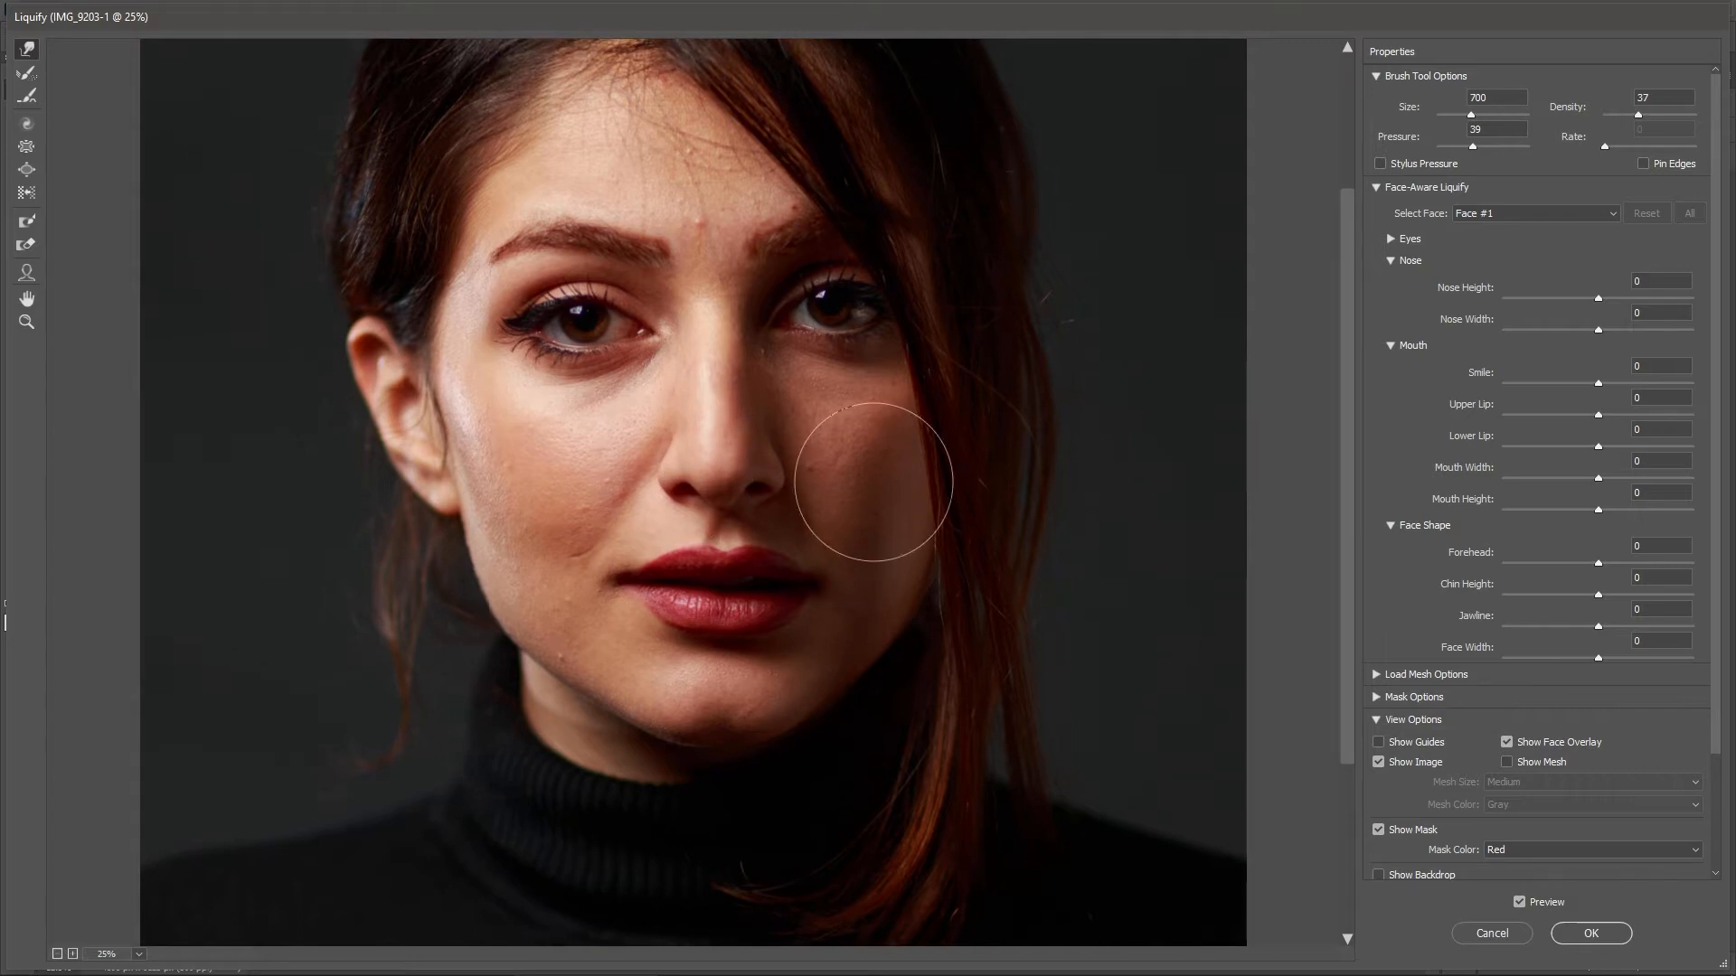
scroll(832, 426, "up", 4)
scroll(714, 465, "up", 1)
scroll(395, 461, "down", 3)
- Refine the contours around the mouth and jaw with the warp brush reduced to size 250
key("bracketright")
key("bracketleft")
key("bracketleft")
key("bracketleft")
key("bracketleft")
key("bracketleft")
key("bracketleft")
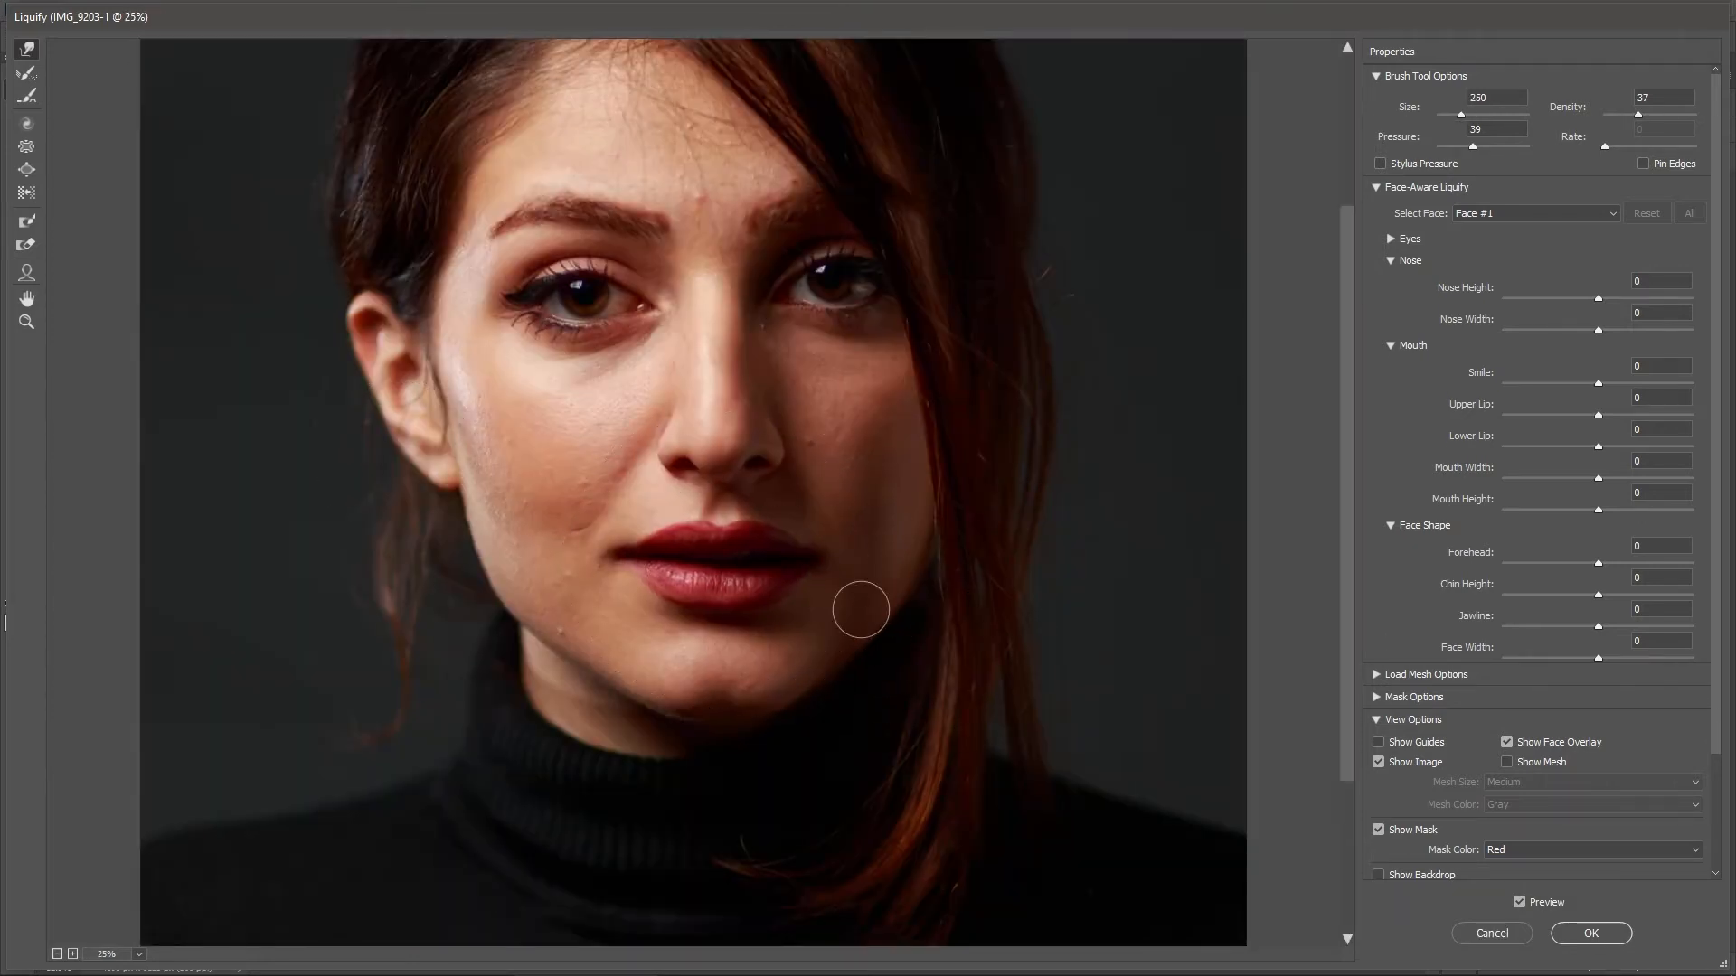
- Smooth the face outline with the warp brush at size 700 and apply the Liquify changes
scroll(767, 533, "up", 1)
key("bracketright")
key("bracketright")
key("bracketright")
key("bracketright")
key("bracketright")
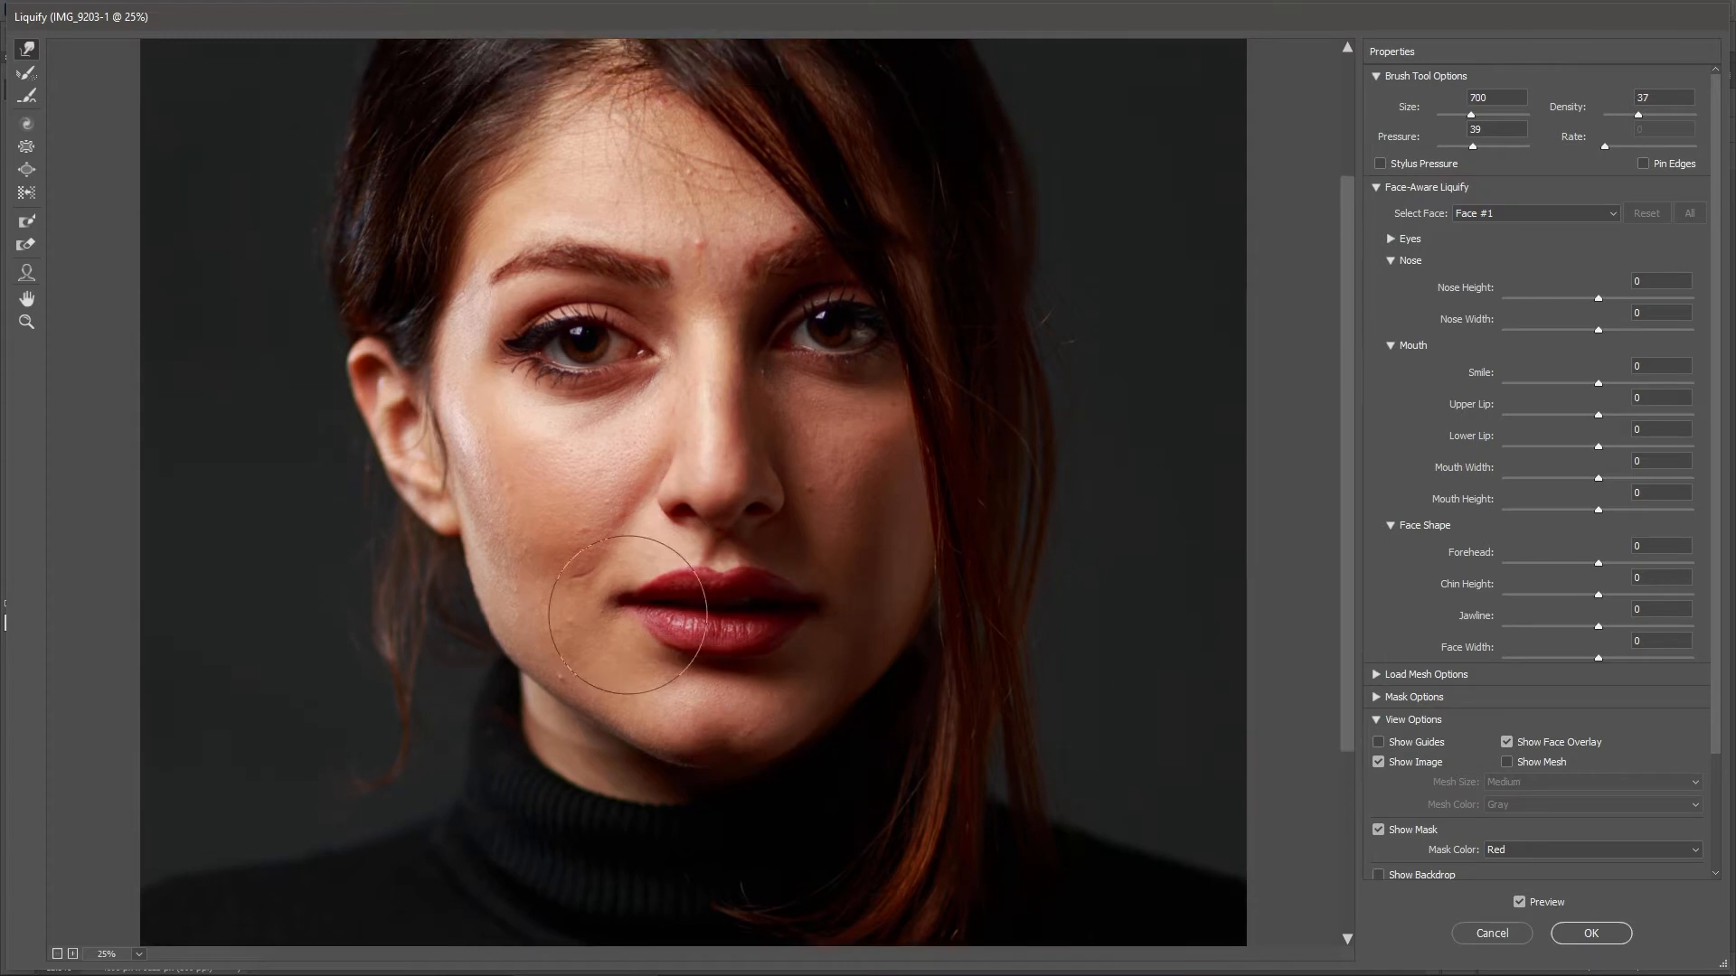
scroll(833, 629, "up", 2)
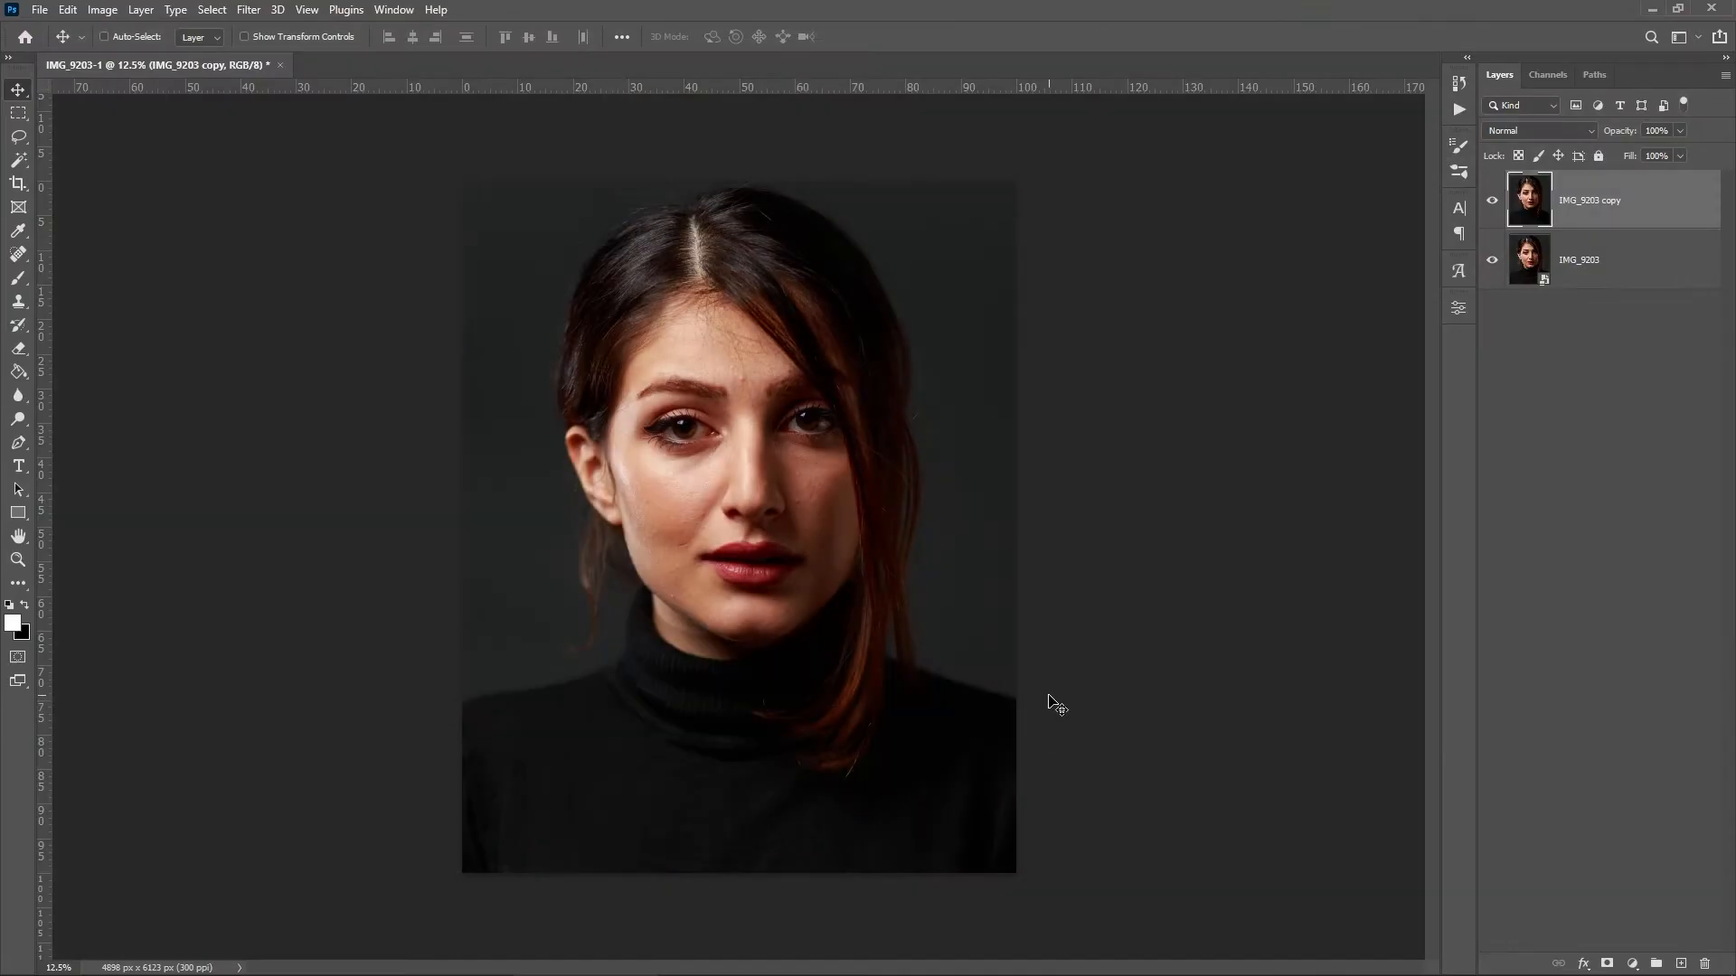
- Add a new layer and start healing the cheek blemishes with the Spot Healing Brush, sampling all layers
scroll(1046, 701, "up", 3)
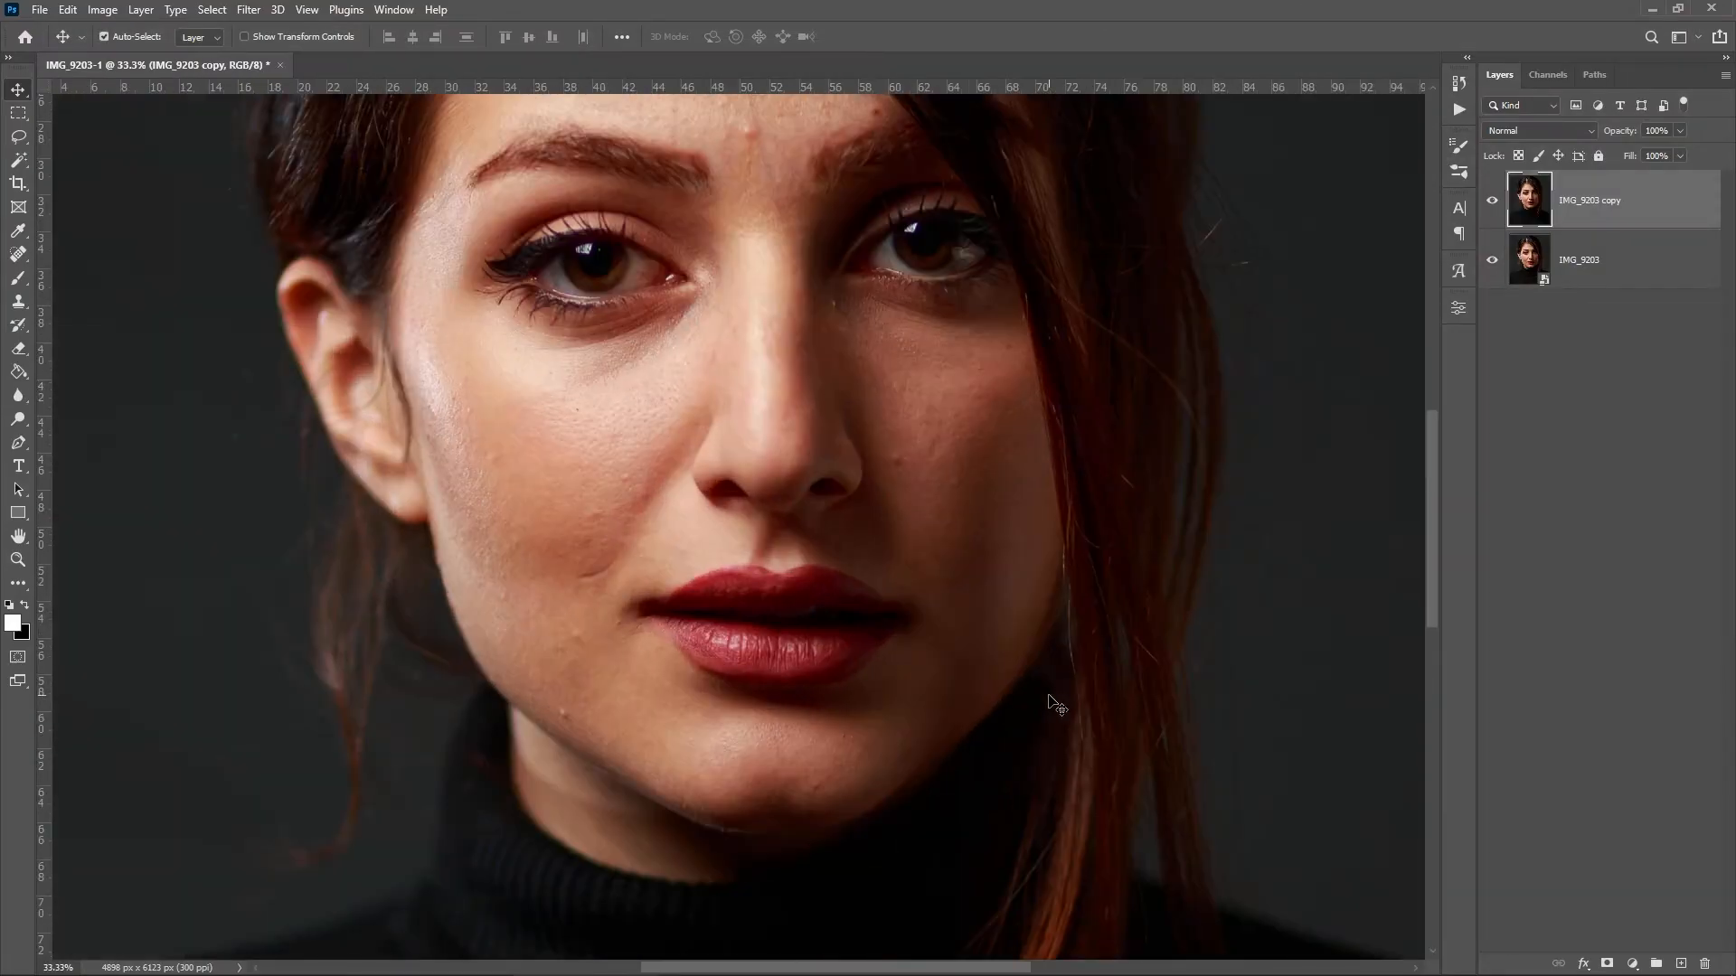
key("ctrl+shift+alt+n")
left_click(18, 256)
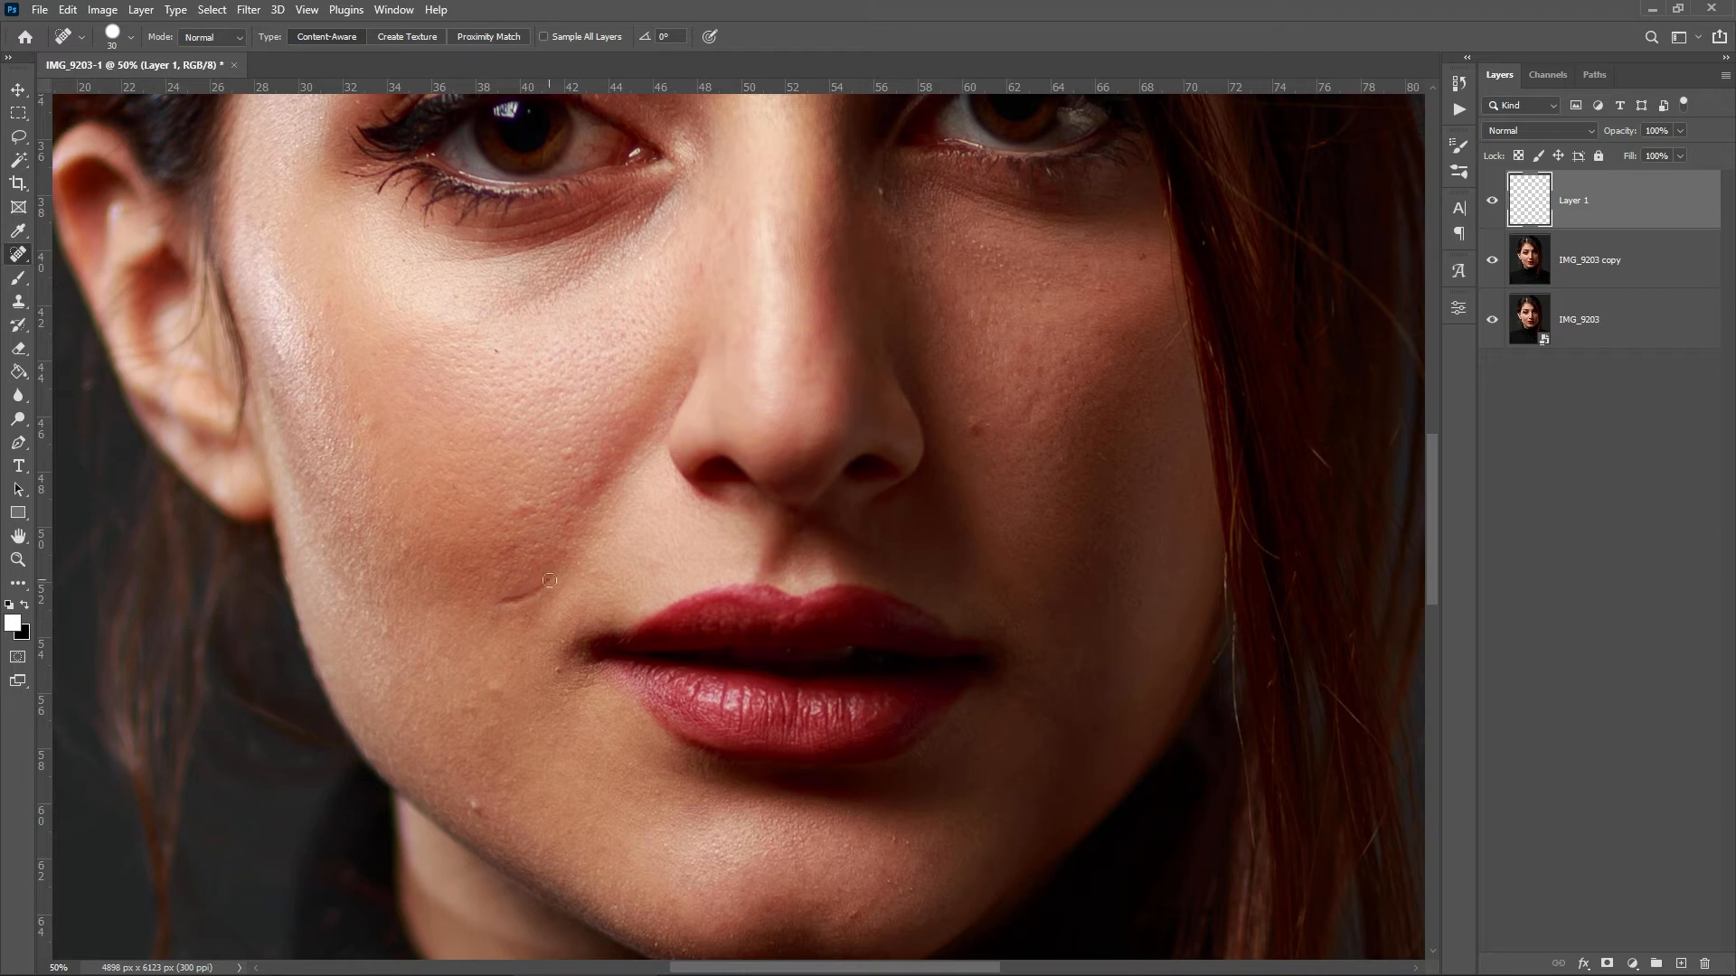
left_click_drag(503, 357, 528, 513)
left_click(528, 513)
left_click_drag(906, 353, 814, 470)
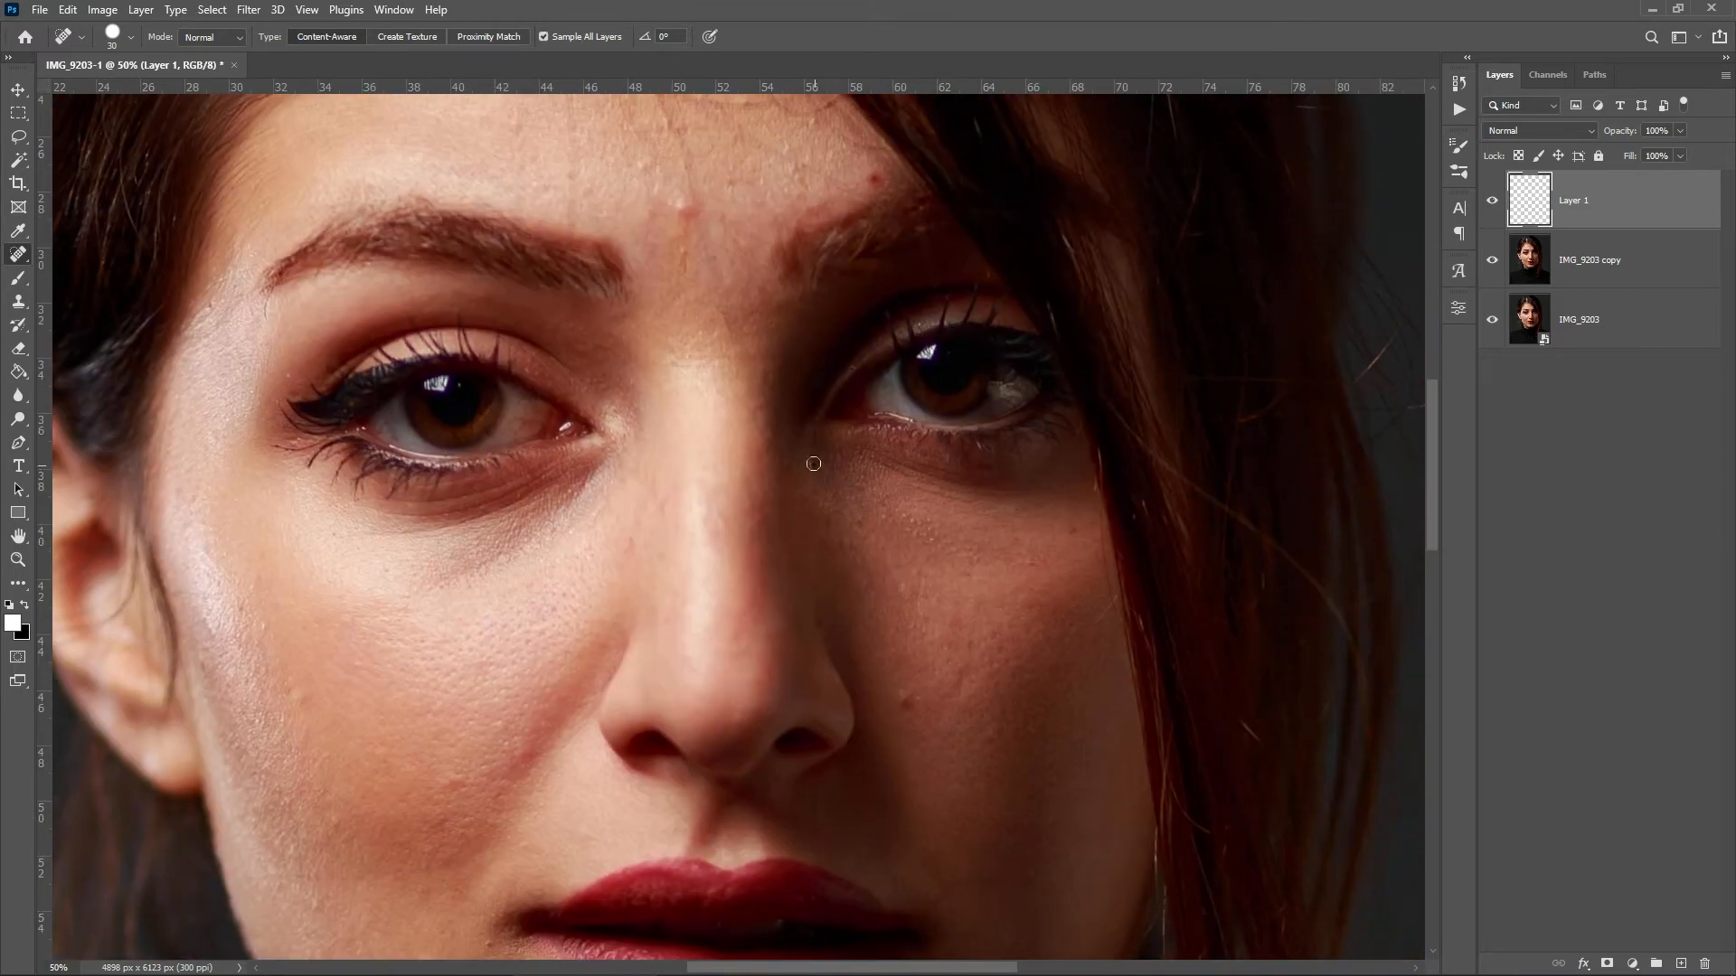
- Heal the blemishes under the eye and on the shaded cheek beside the nose
left_click(815, 469)
left_click_drag(904, 697, 838, 603)
left_click(839, 602)
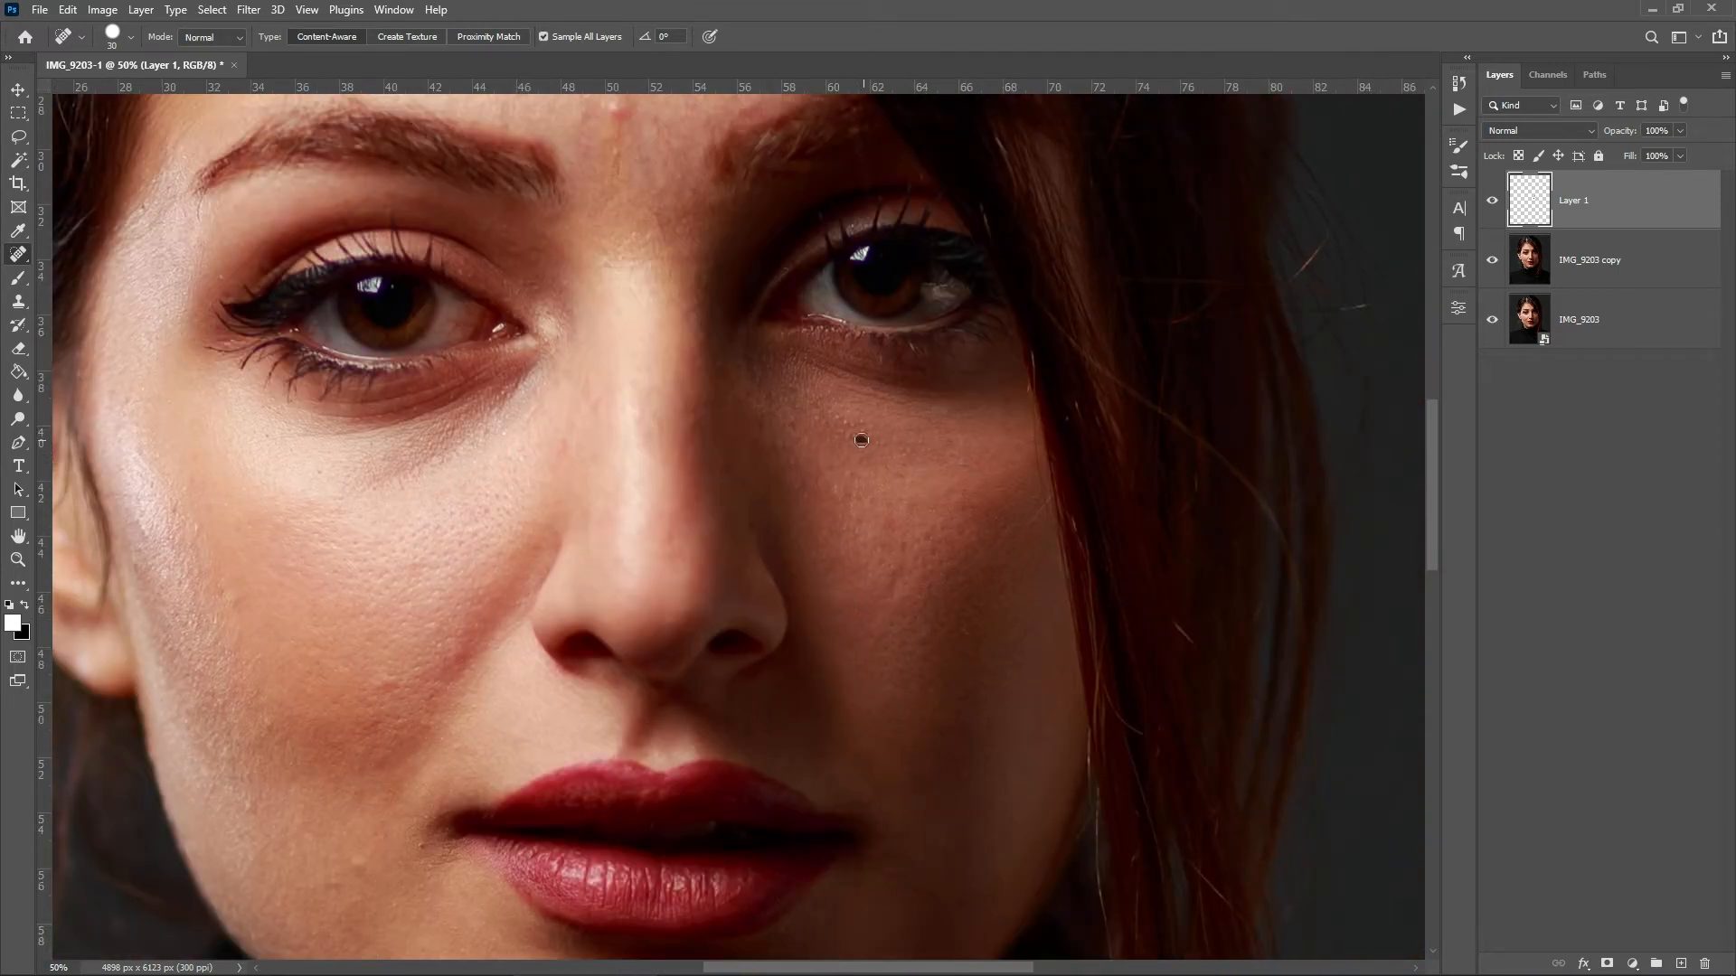
left_click_drag(816, 421, 830, 231)
left_click_drag(879, 572, 919, 411)
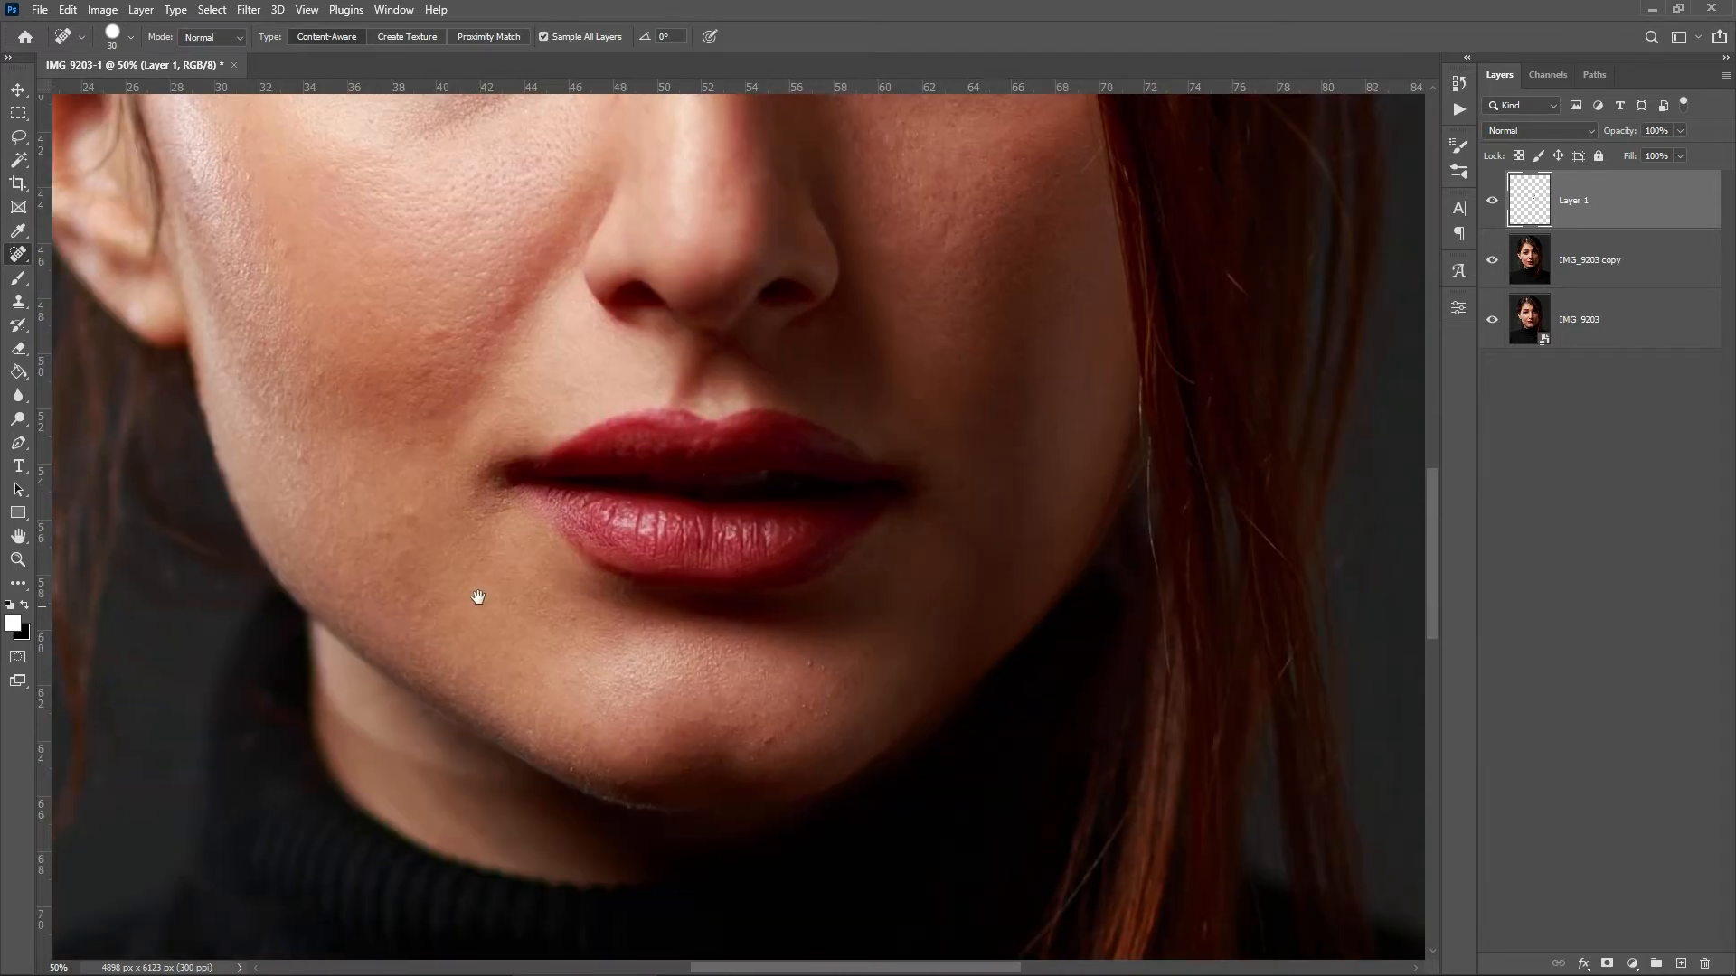
- Heal the small spots on the chin, along the jaw and around the mouth
left_click_drag(812, 711, 747, 602)
left_click_drag(831, 548, 689, 697)
left_click_drag(717, 476, 829, 603)
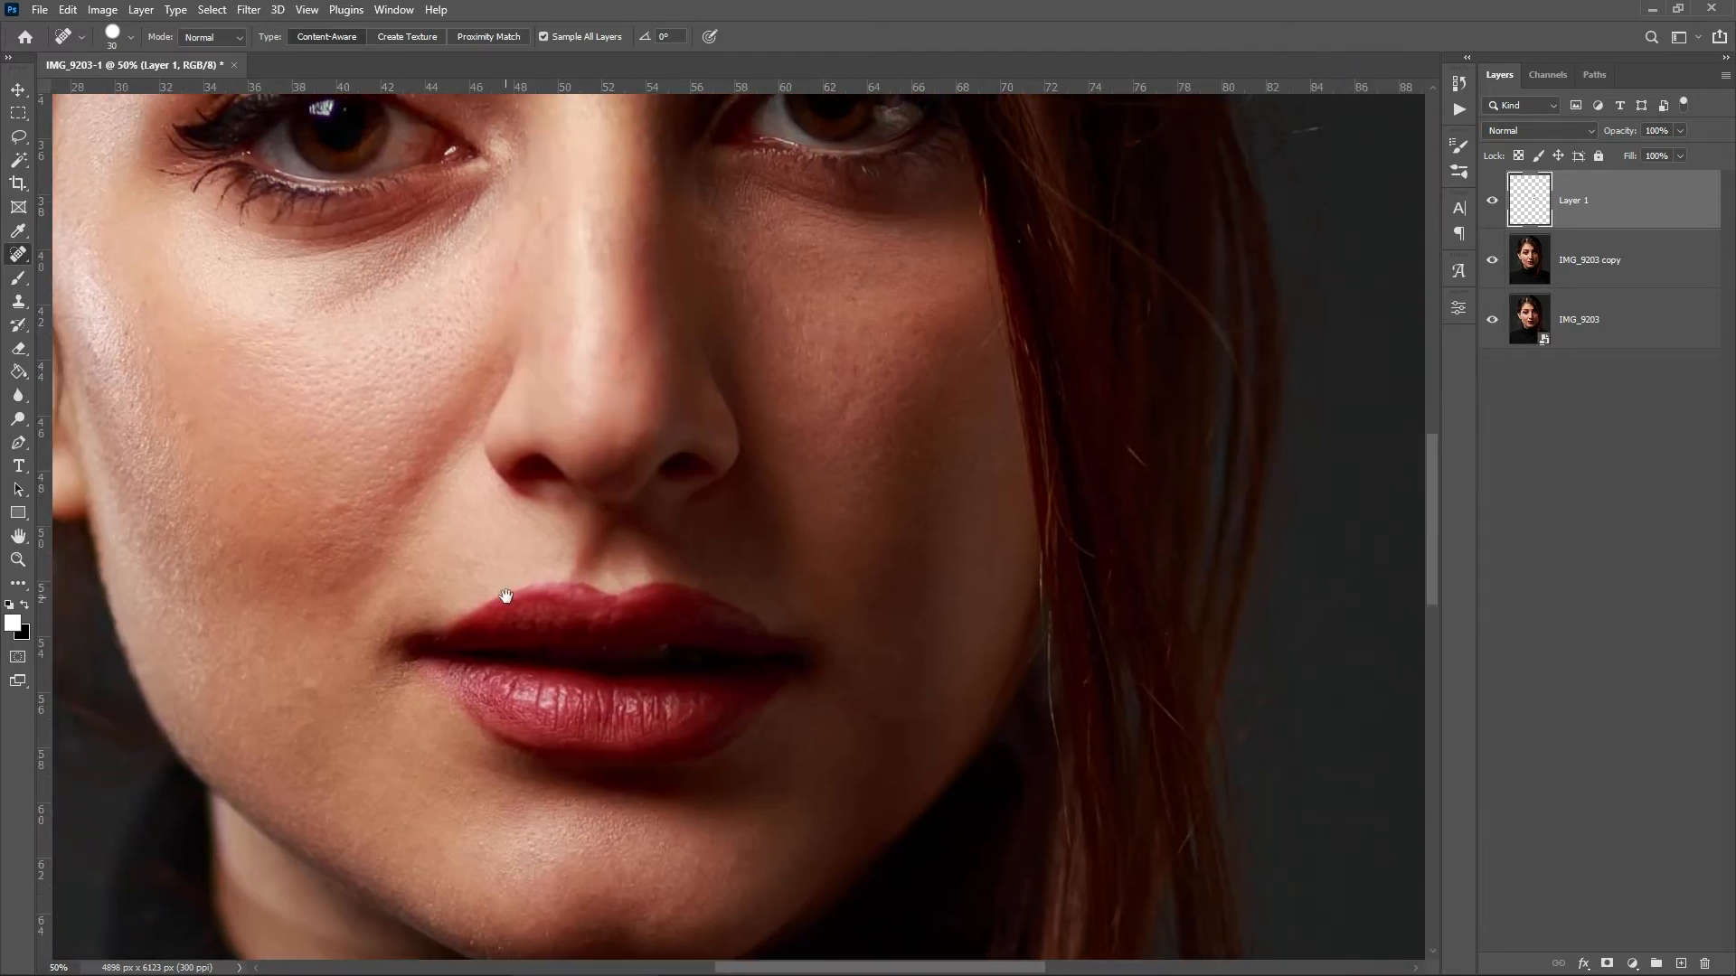
left_click_drag(504, 597, 857, 519)
- Heal the remaining spots on the cheeks, between the eyebrows and on the forehead
left_click_drag(531, 340, 508, 524)
left_click_drag(600, 404, 371, 770)
left_click_drag(665, 265, 690, 371)
left_click_drag(471, 853, 659, 419)
left_click_drag(732, 815, 529, 335)
left_click_drag(691, 262, 594, 761)
left_click(767, 415)
left_click_drag(688, 428, 860, 673)
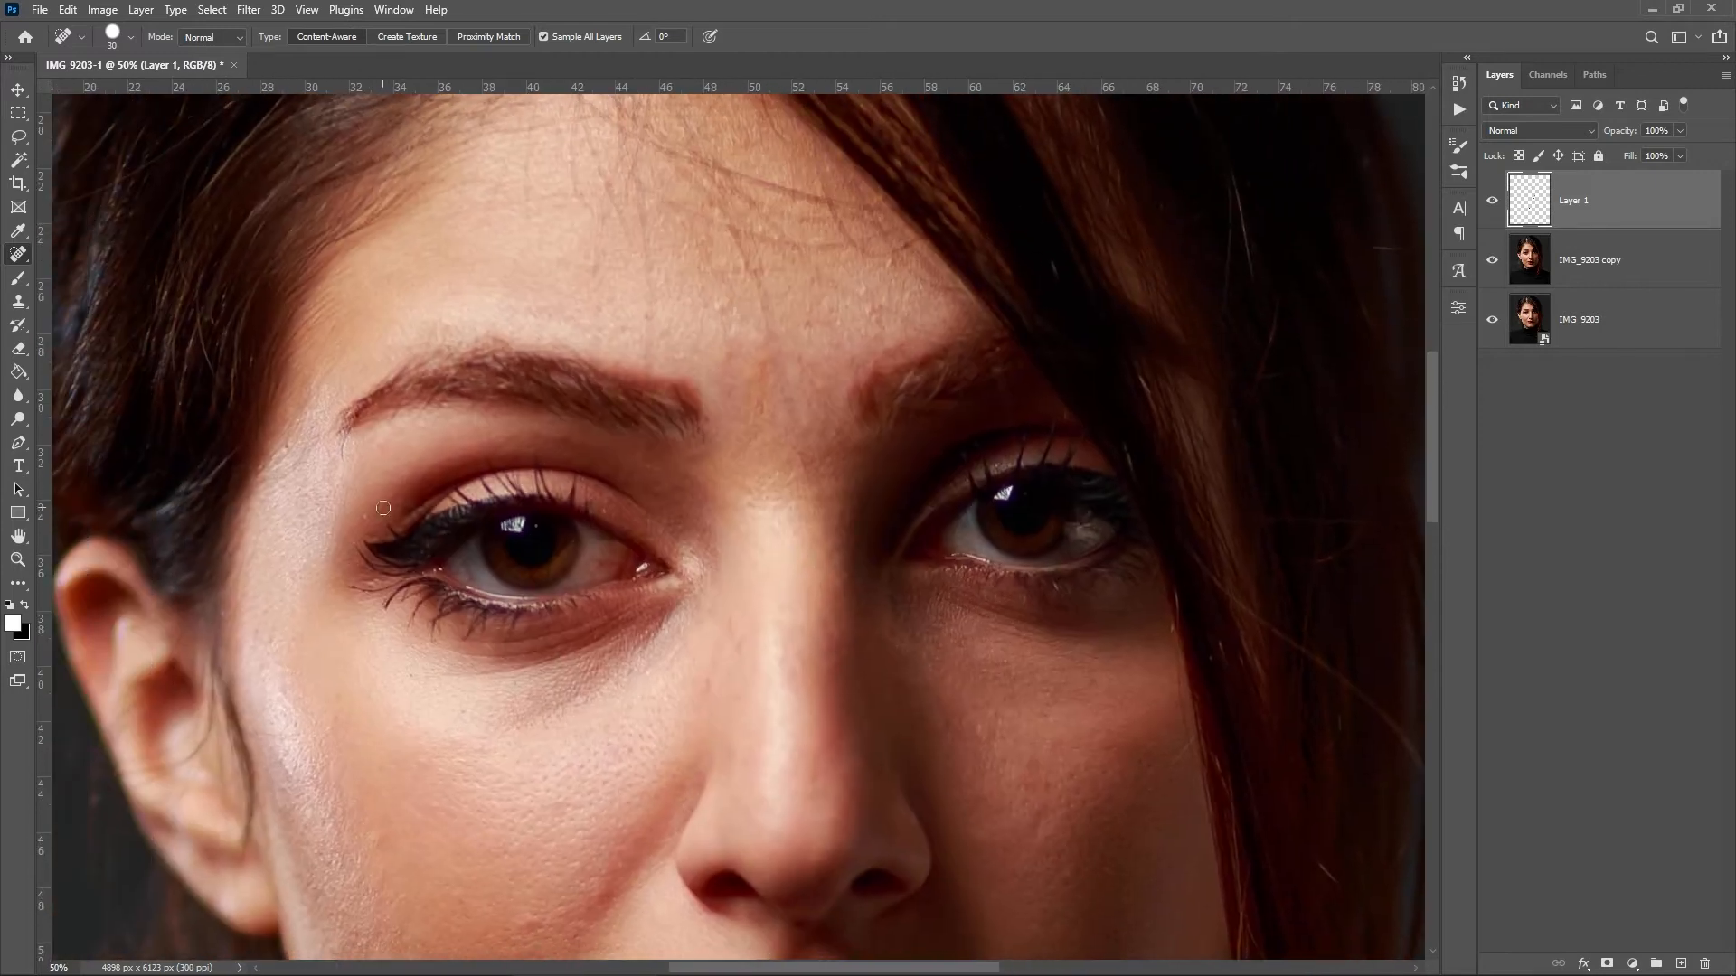
left_click_drag(653, 579, 604, 524)
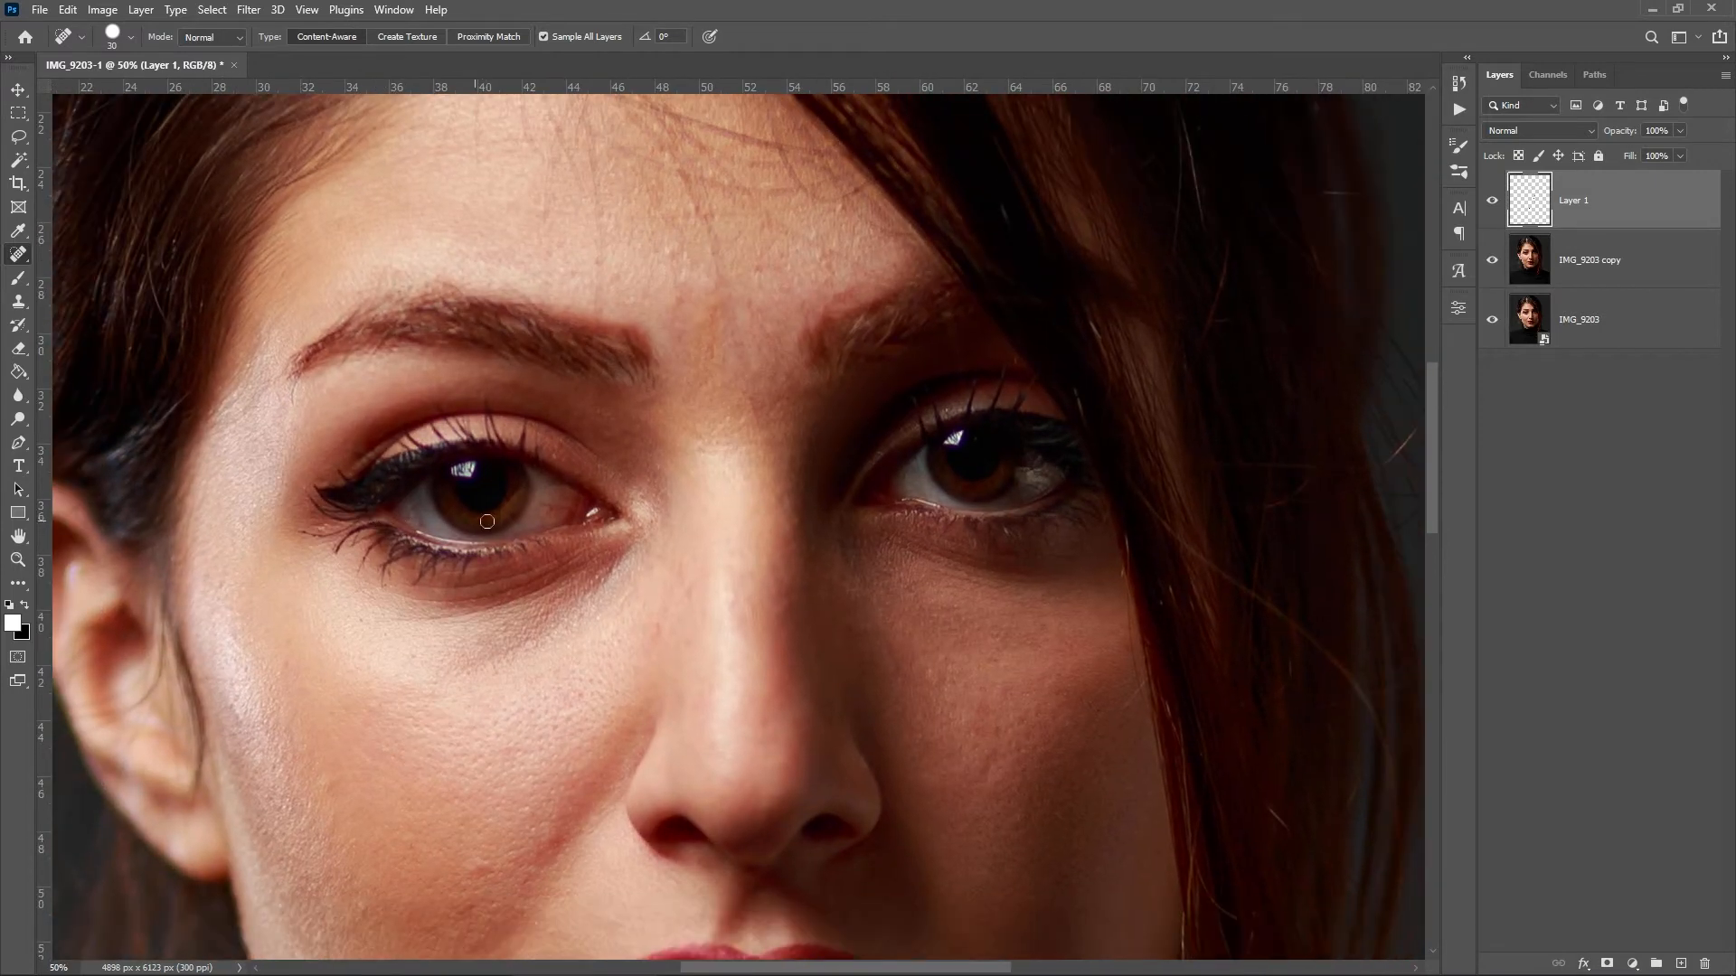
- Heal the fine marks in and around both eyes
key("ctrl+plus")
key("ctrl+plus")
left_click_drag(489, 610, 996, 601)
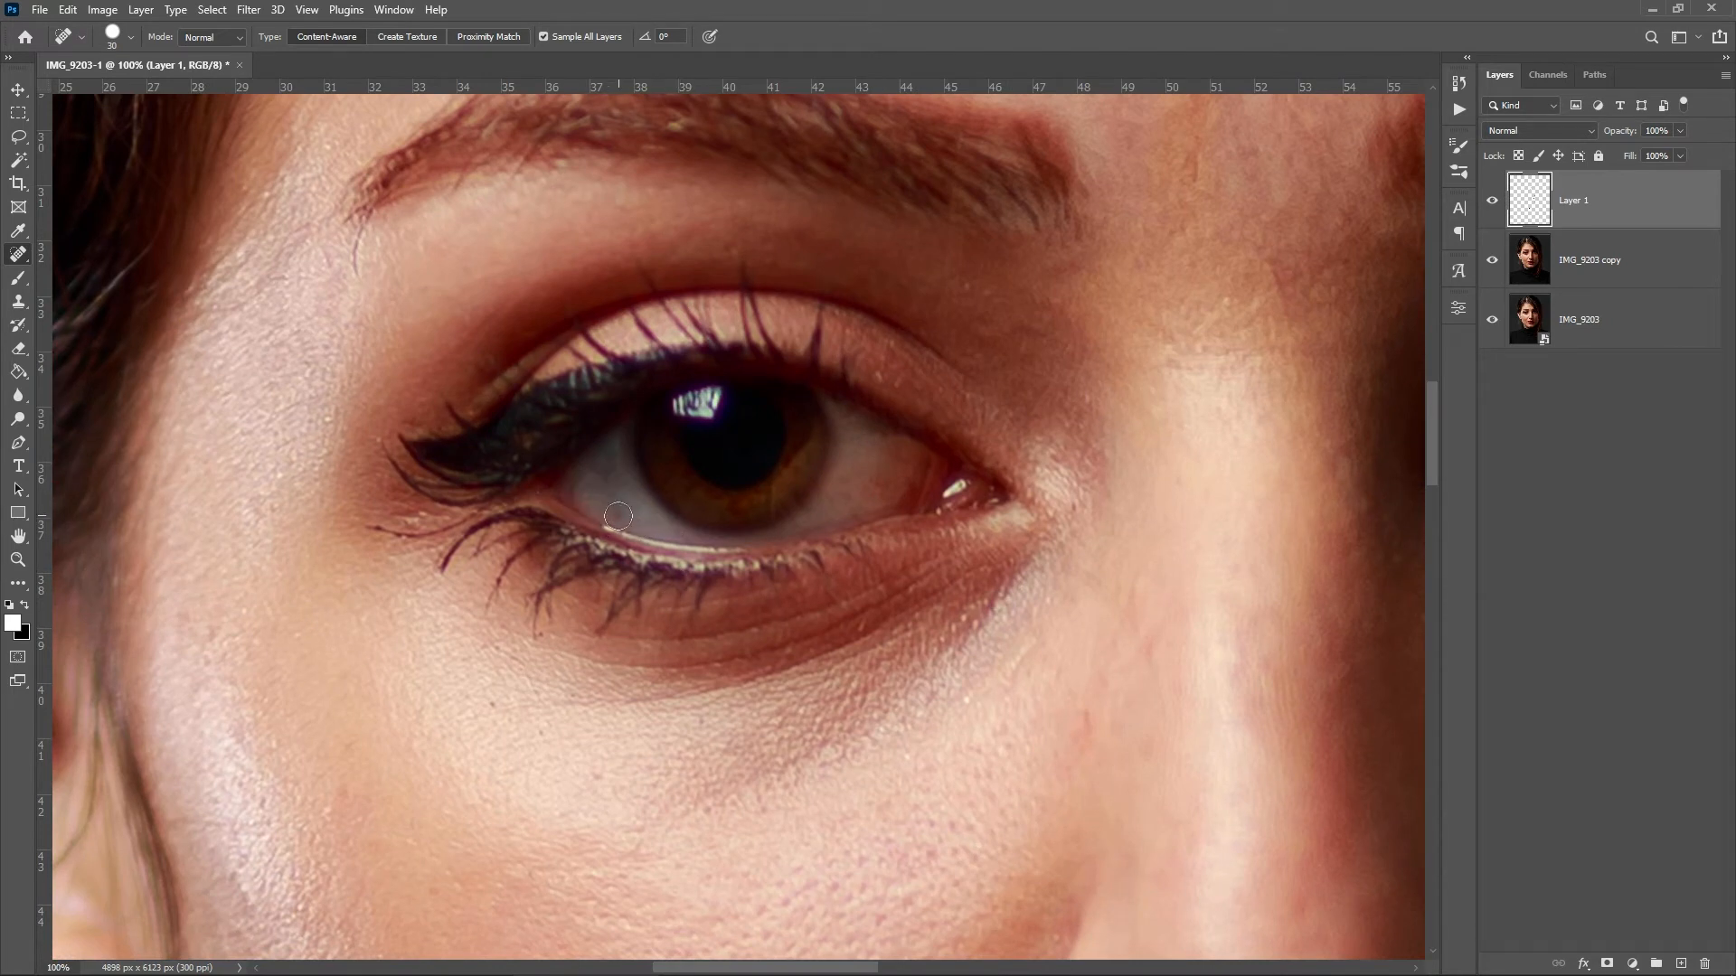
left_click_drag(1097, 543, 473, 497)
left_click_drag(959, 381, 699, 512)
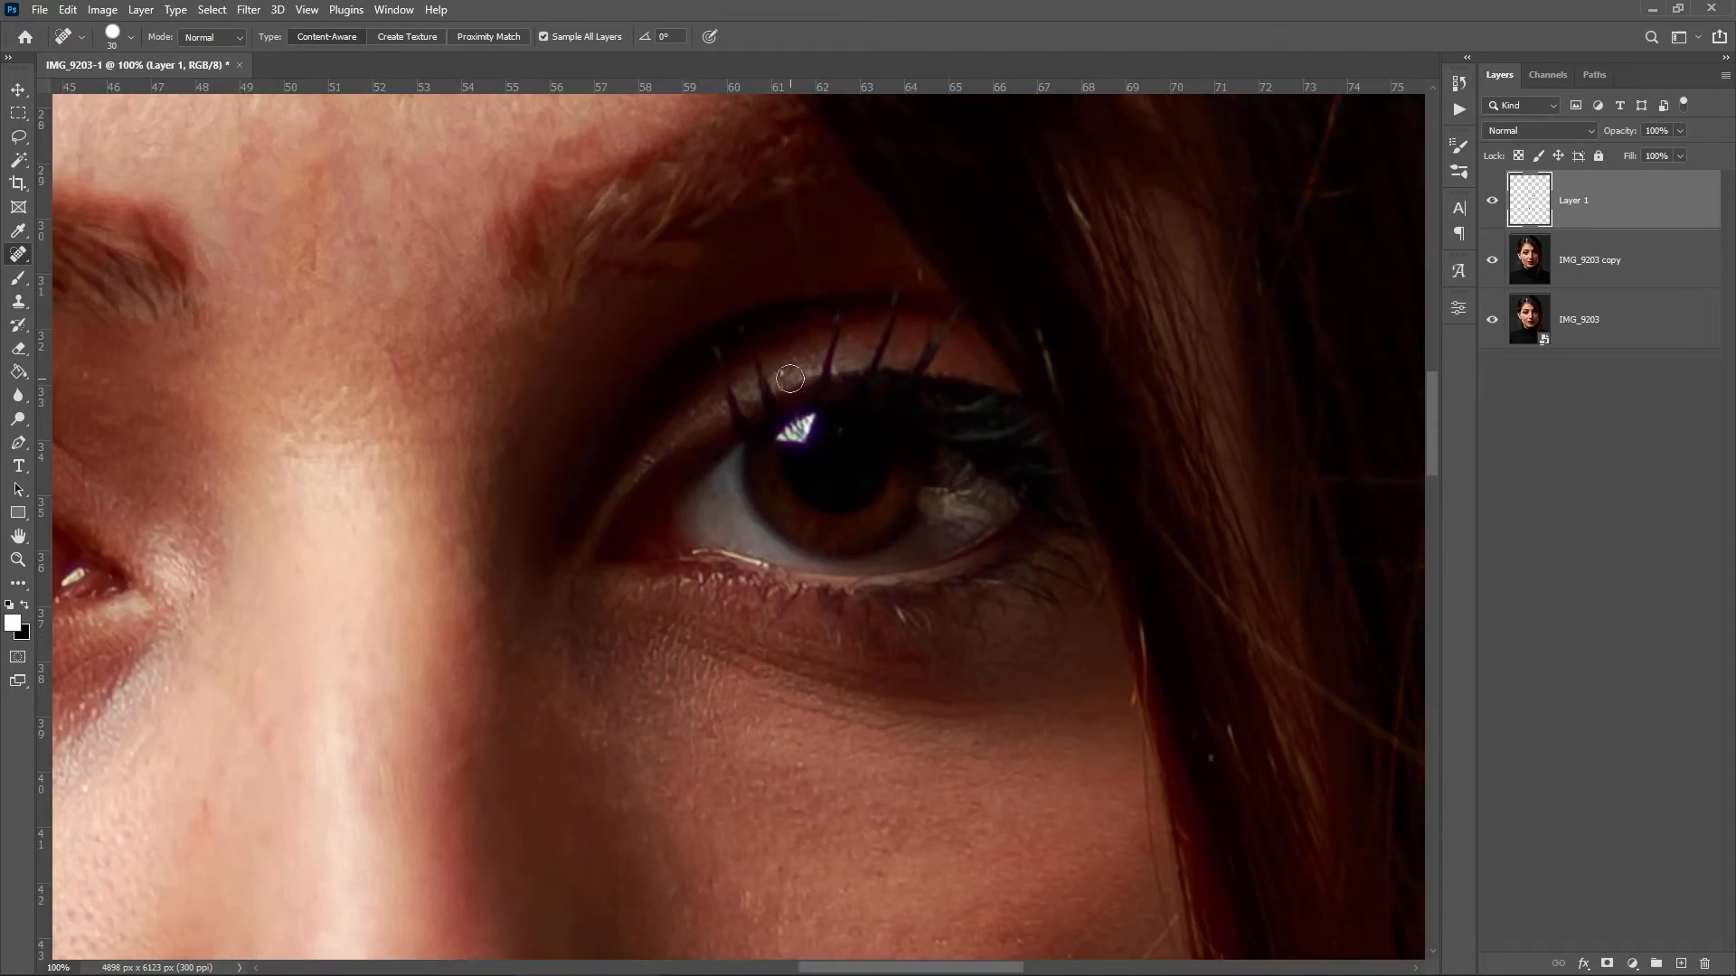
- Create another empty layer above the skin-healing layer
key("ctrl+minus")
key("ctrl+minus")
key("ctrl+minus")
left_click_drag(914, 558, 902, 688)
left_click(1681, 964)
key("ctrl+minus")
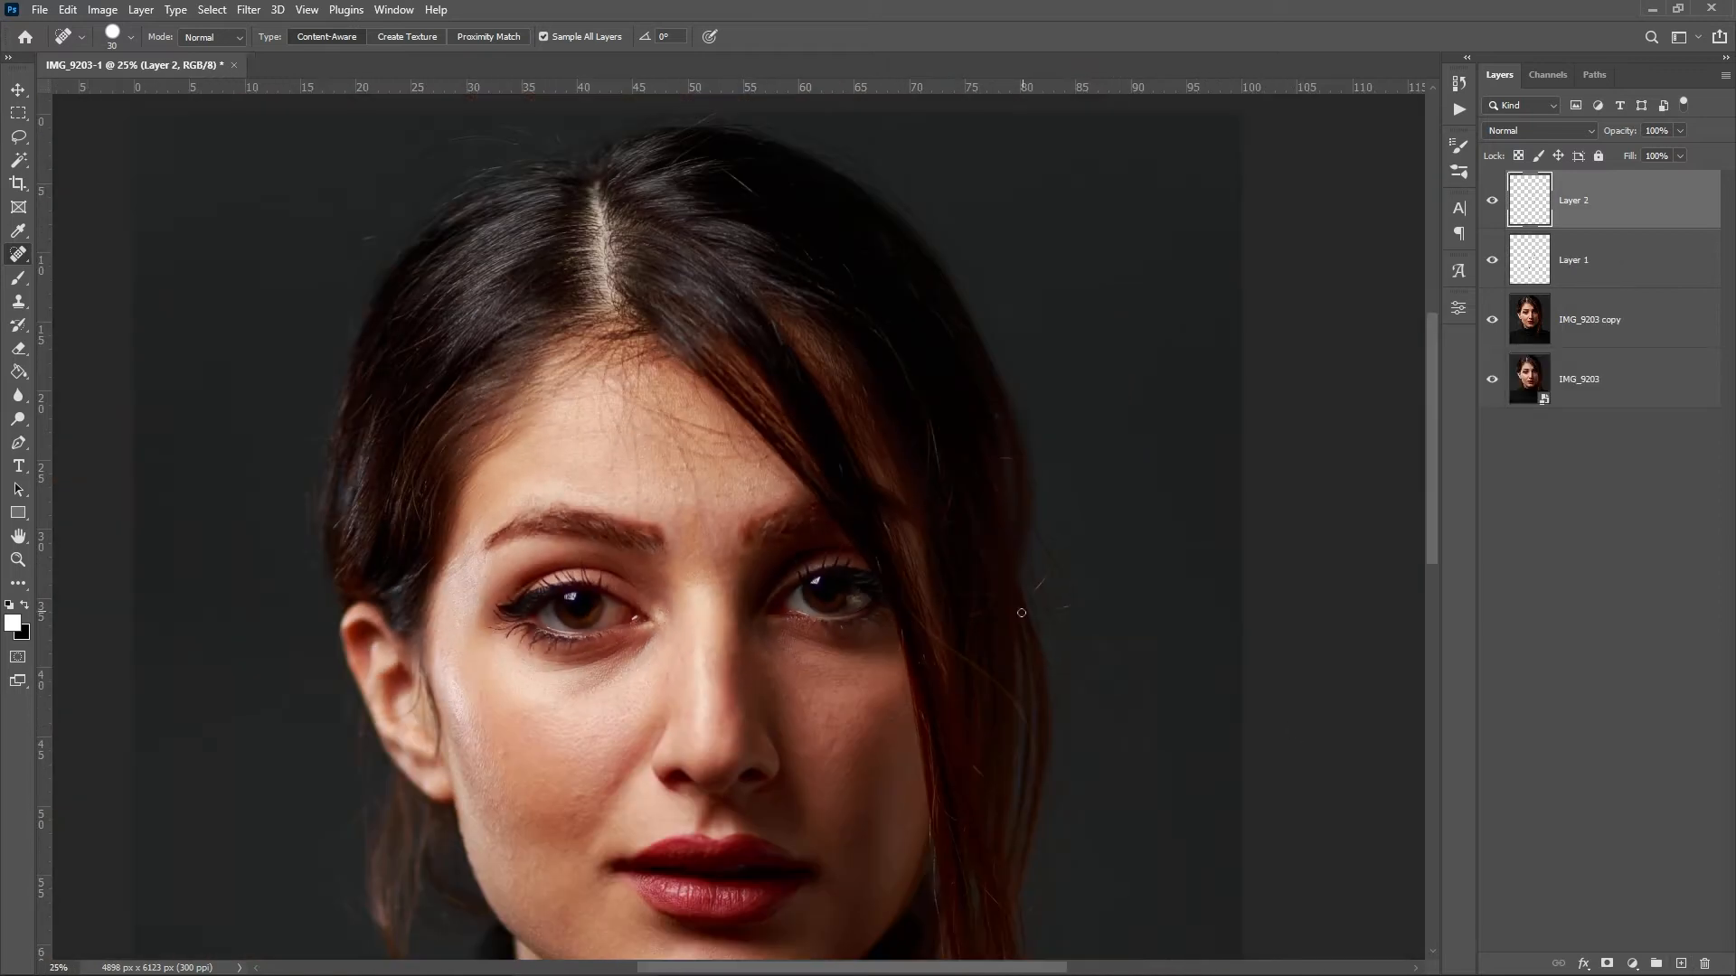
- Heal the flyaway hairs along the ear side of the head with the Spot Healing Brush
mouse_move(512, 561)
left_mouse_down()
mouse_move(729, 410)
mouse_move(901, 390)
left_mouse_up()
key("ctrl+plus")
key("ctrl+plus")
key("ctrl+plus")
mouse_move(624, 667)
left_mouse_down()
mouse_move(646, 560)
mouse_move(588, 642)
left_mouse_up()
left_click_drag(633, 412, 636, 827)
mouse_move(598, 387)
left_mouse_down()
mouse_move(542, 391)
mouse_move(399, 493)
left_mouse_up()
mouse_move(560, 290)
left_mouse_down()
mouse_move(465, 593)
mouse_move(295, 949)
left_mouse_up()
- Remove the stray hairs around the temple and the upper hair outline on the ear side
left_click_drag(585, 461, 346, 512)
left_click_drag(580, 636, 522, 460)
left_click_drag(783, 455, 704, 391)
left_click_drag(576, 548, 694, 401)
left_click_drag(710, 404, 554, 480)
left_click_drag(607, 537, 588, 402)
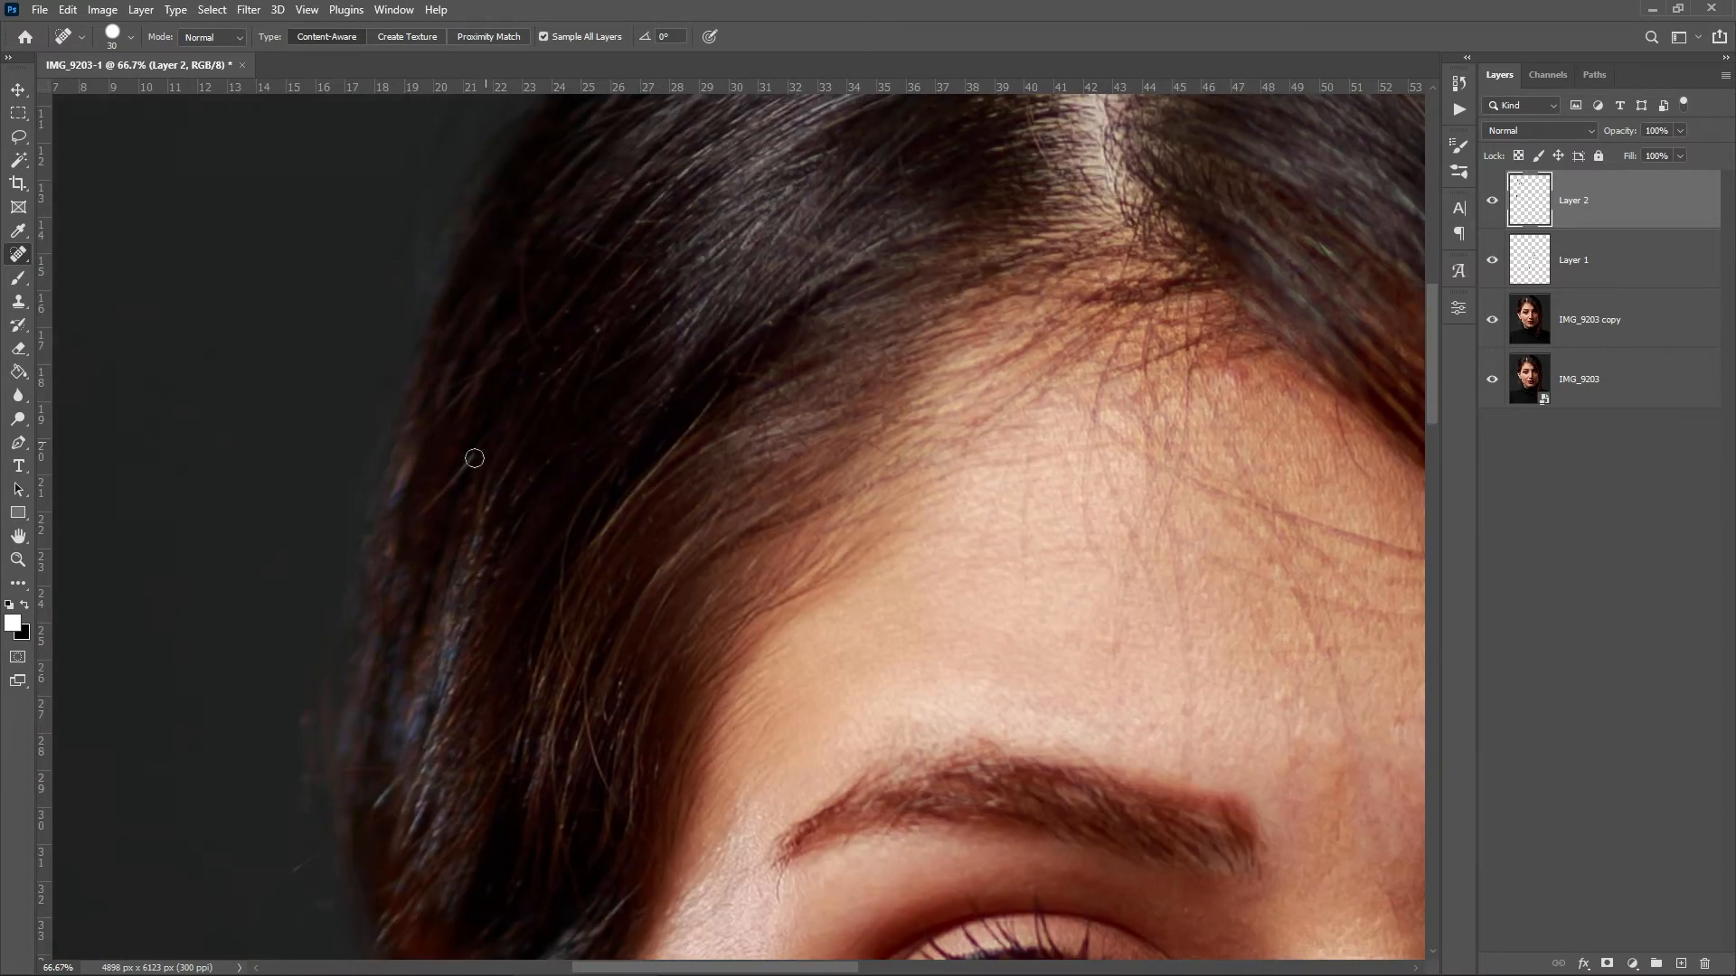
left_click_drag(638, 868, 623, 481)
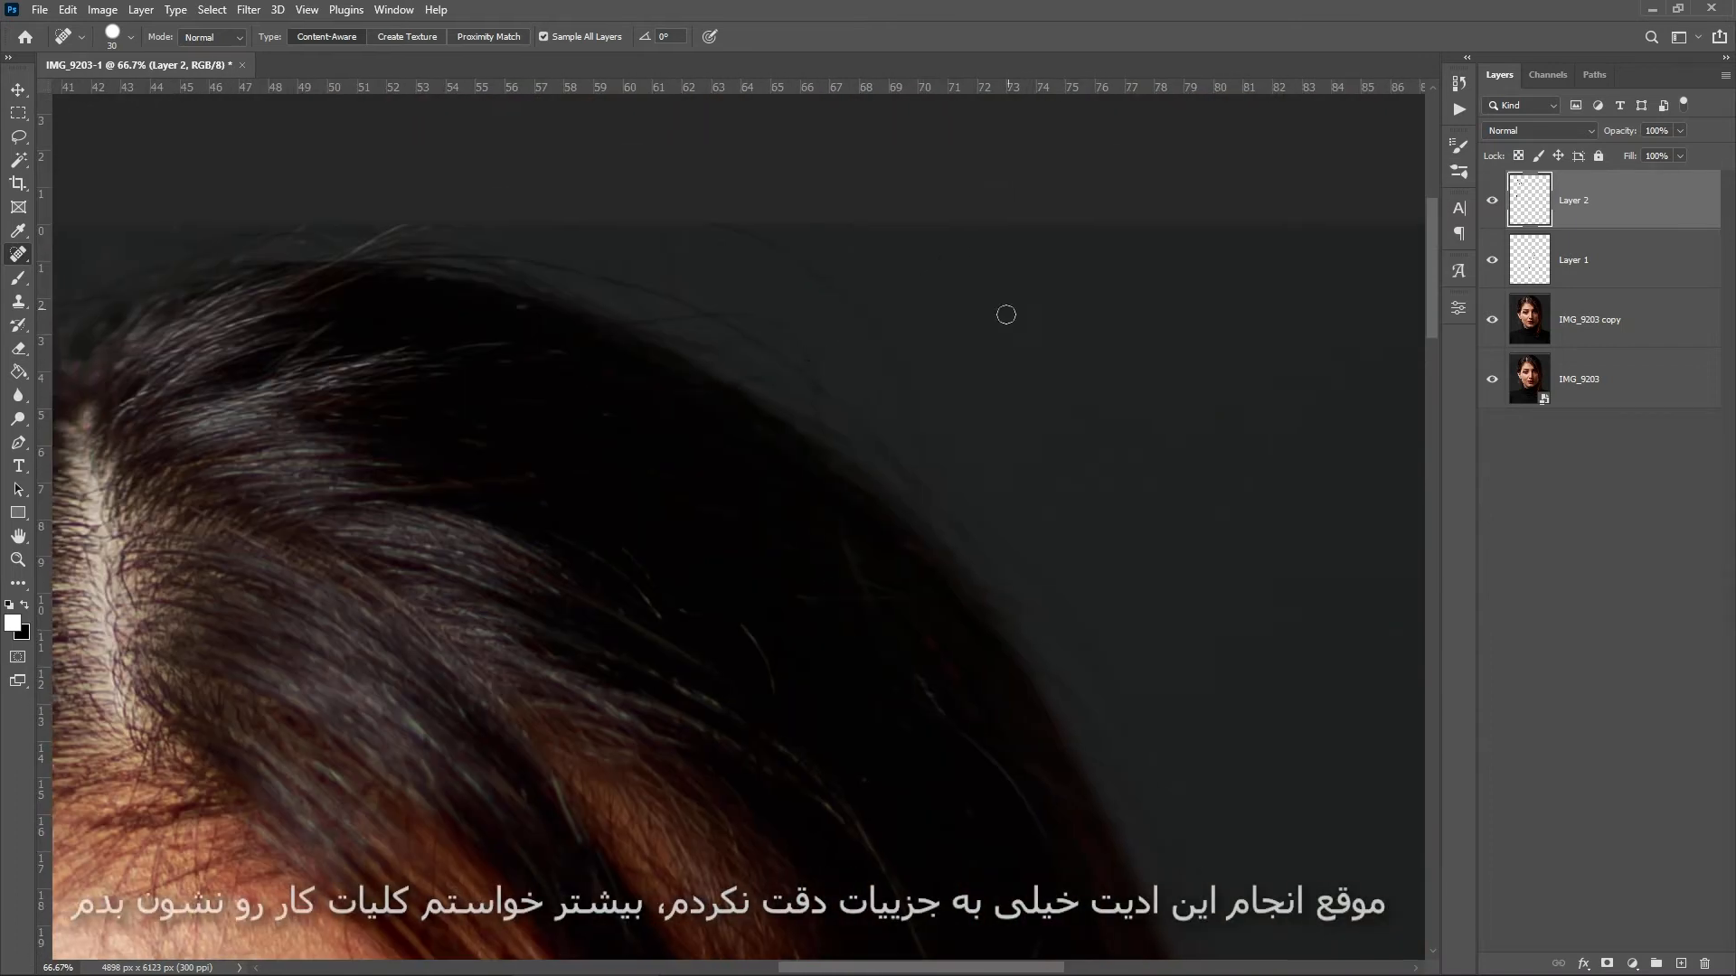
- Heal the stray hairs from the crown down the fringe side to the hair tips over the sweater
left_click_drag(931, 465, 718, 226)
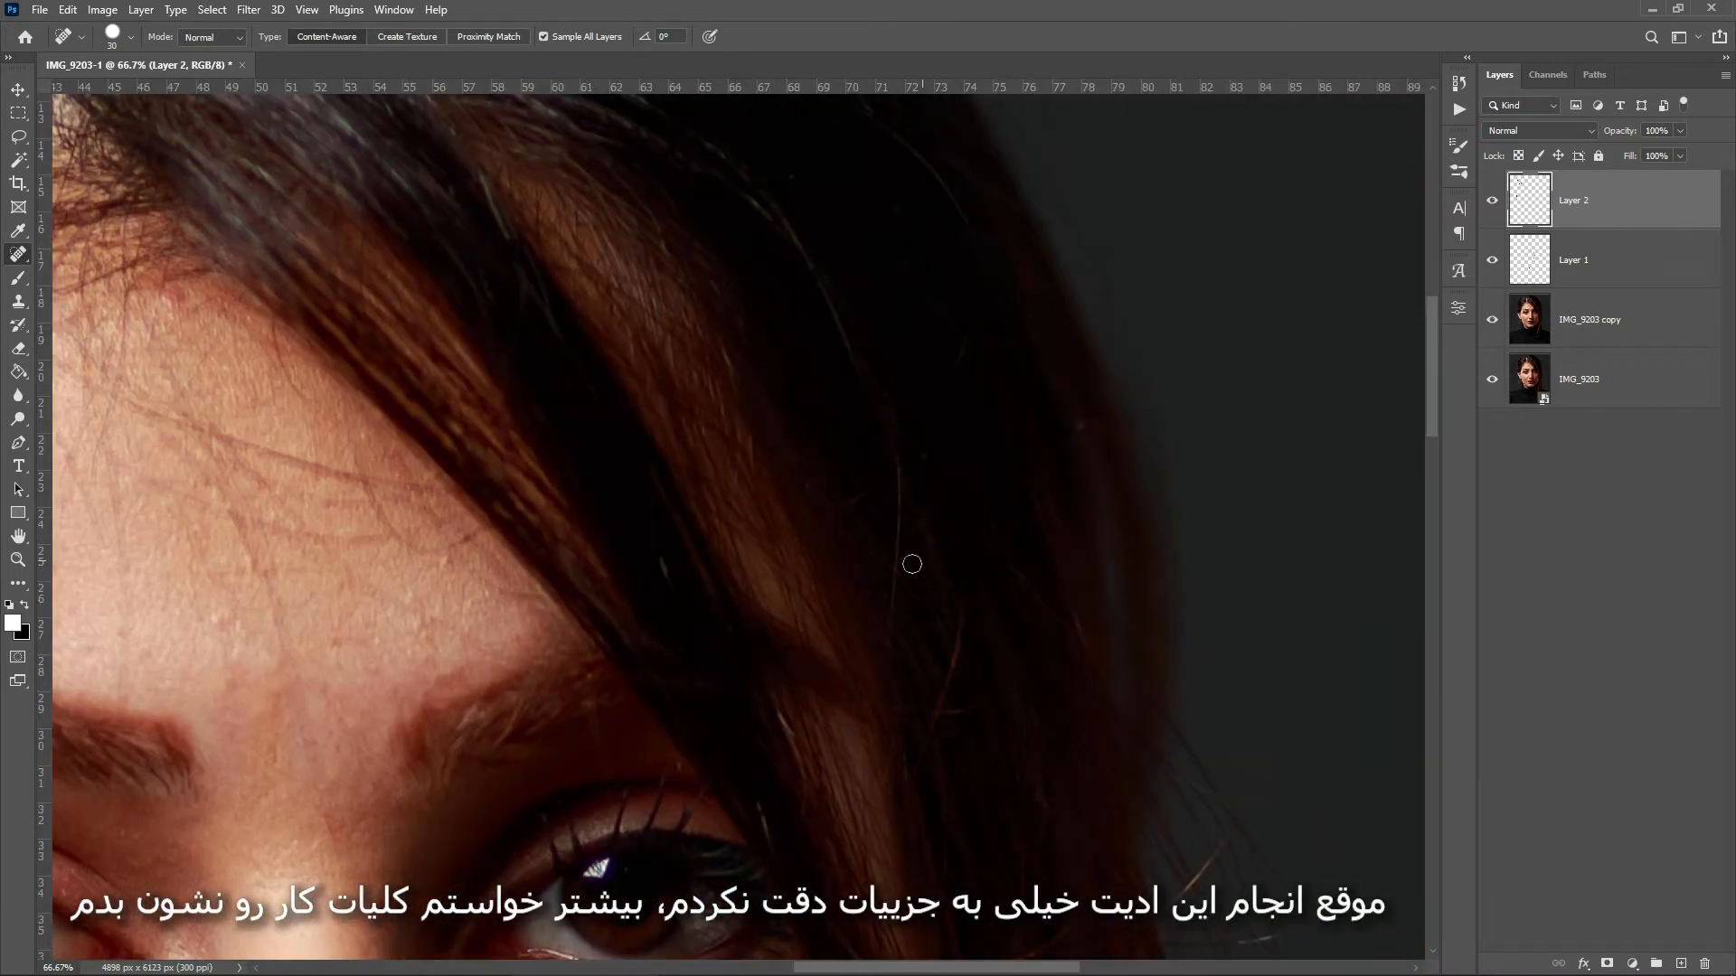
scroll(912, 564, "down", 10)
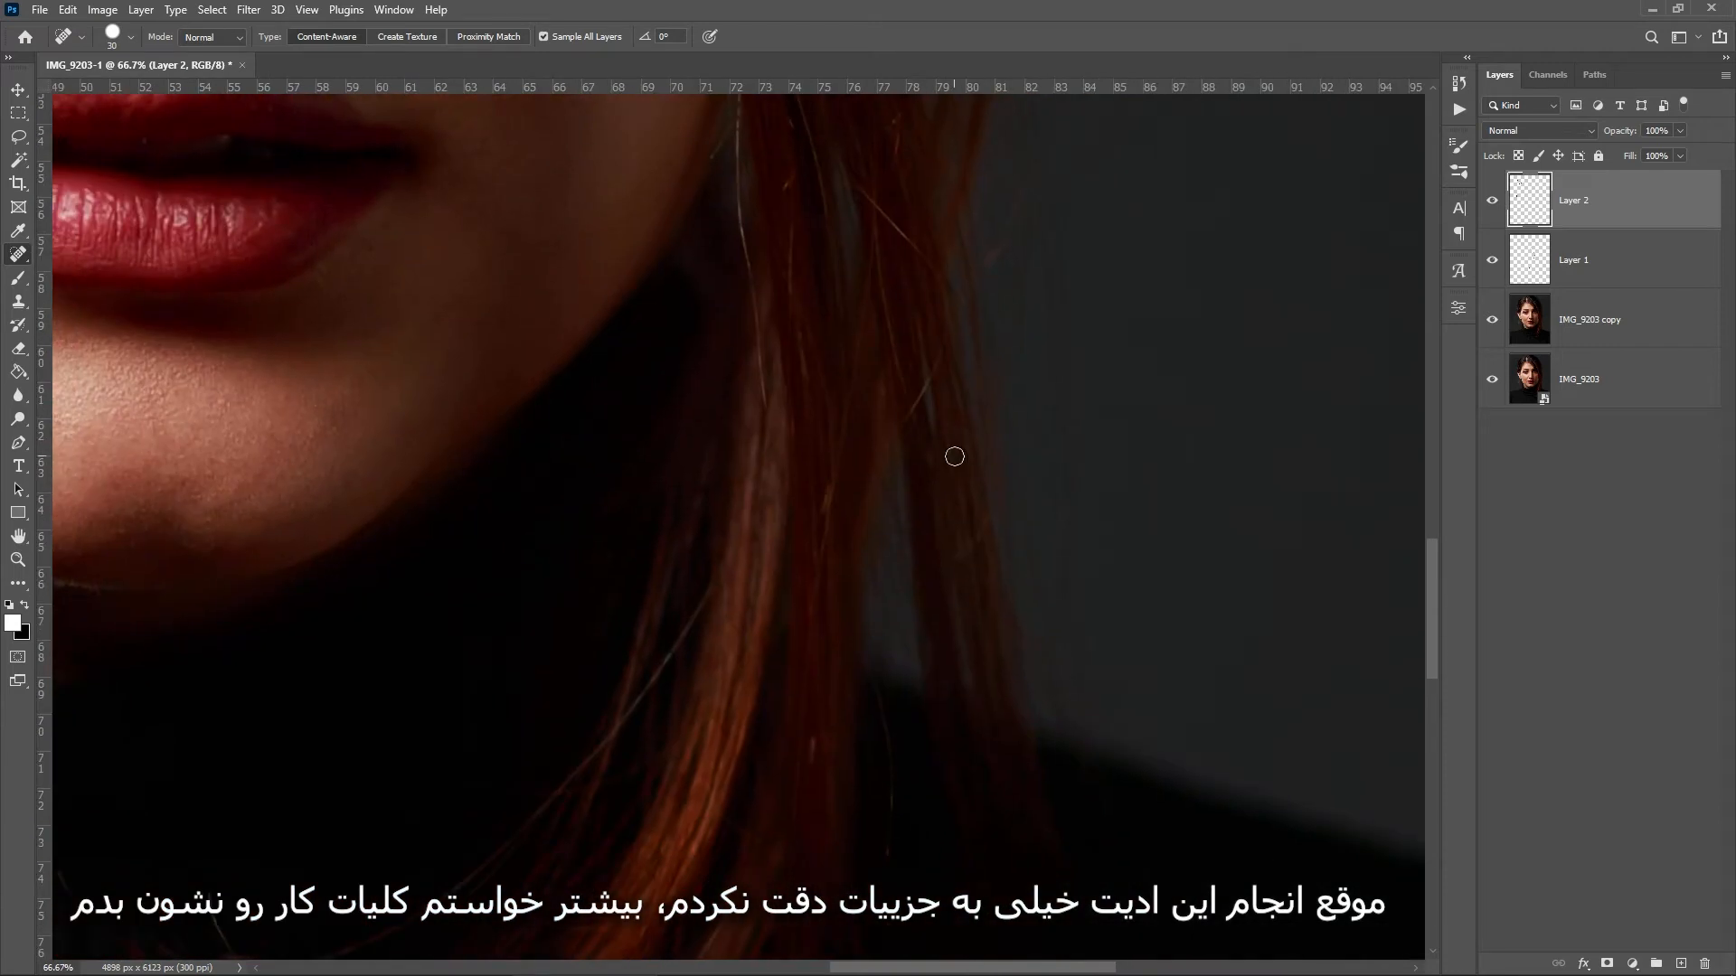
left_click_drag(832, 765, 1149, 413)
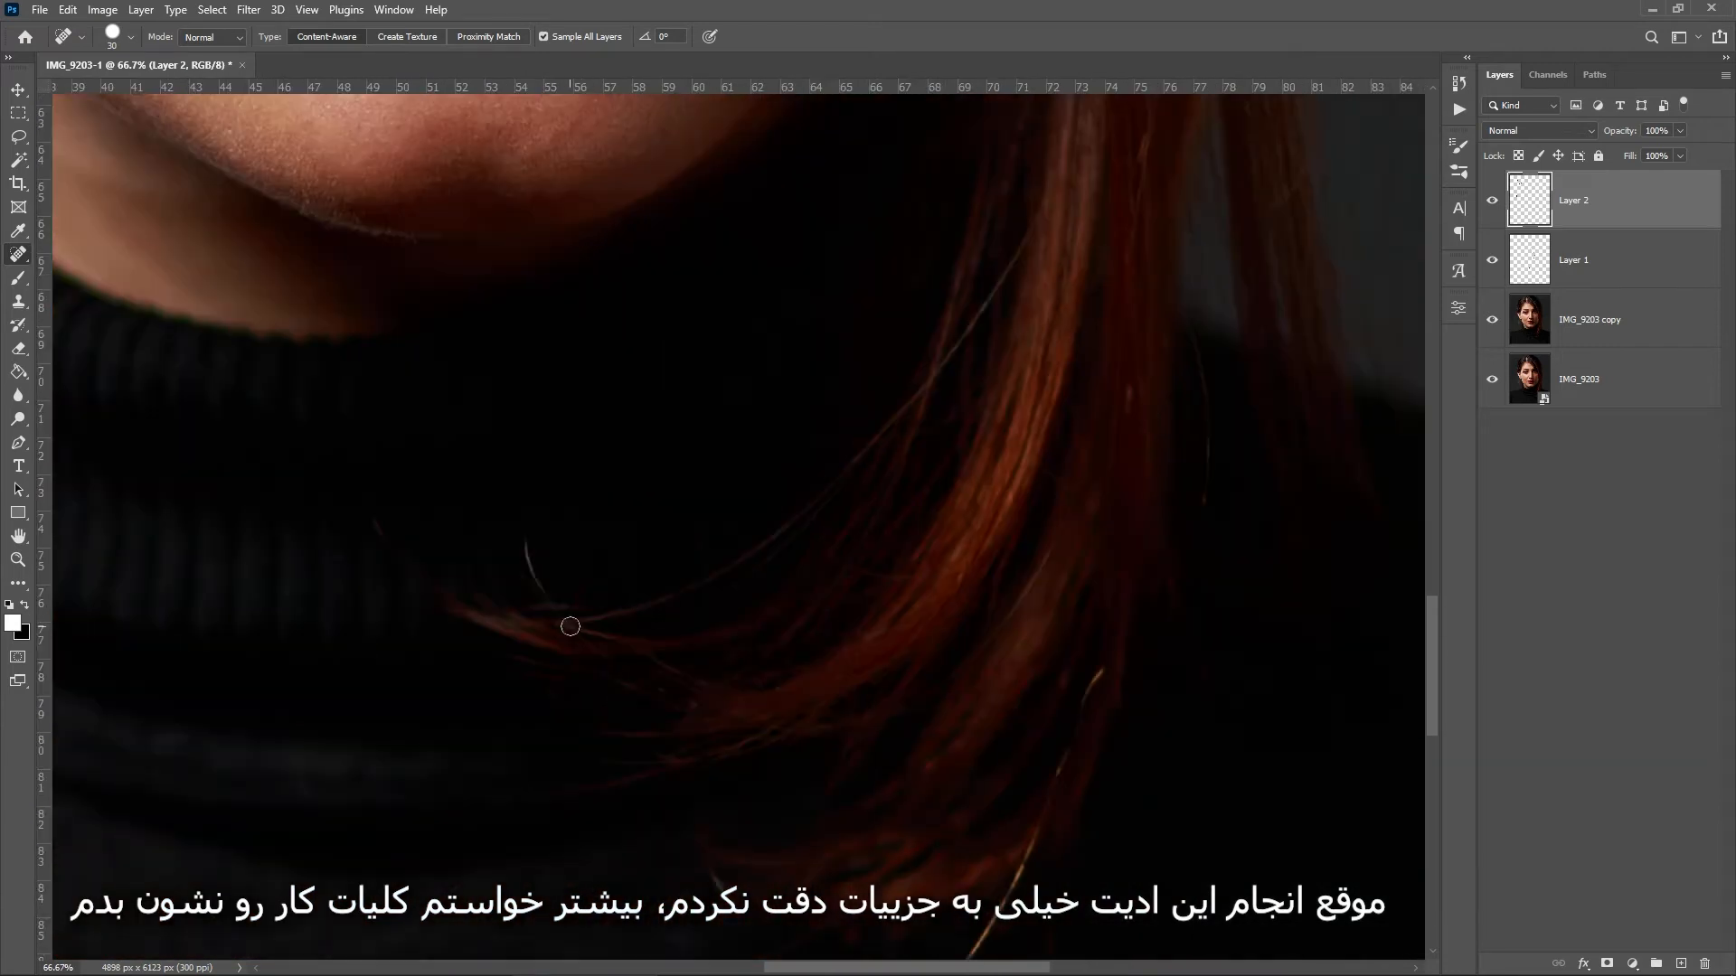
left_click_drag(1132, 668, 863, 360)
- Heal the bright loose strands at the hair ends and beside the jaw
left_click_drag(834, 363, 687, 673)
left_click_drag(941, 579, 724, 481)
left_click_drag(972, 348, 887, 618)
left_click_drag(564, 278, 691, 609)
left_click_drag(780, 375, 647, 659)
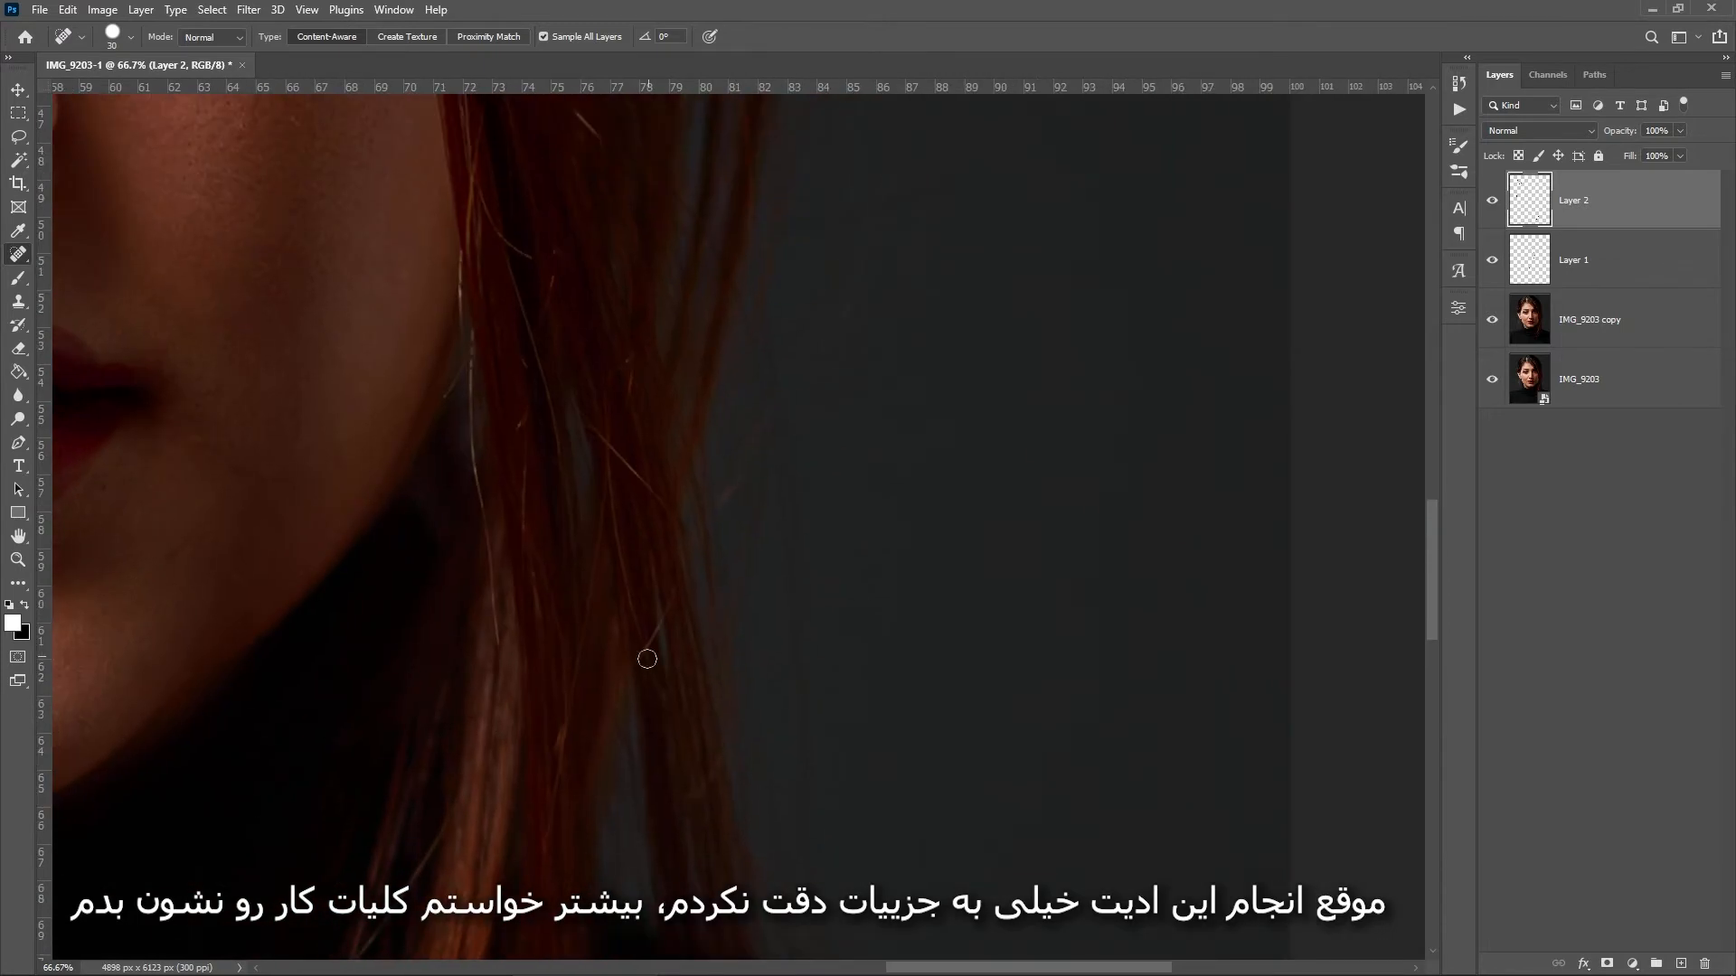
- Remove the crossing strands in the long hair beside the shaded cheek
left_click_drag(694, 425, 809, 669)
left_click_drag(803, 674, 794, 655)
left_click_drag(726, 293, 829, 561)
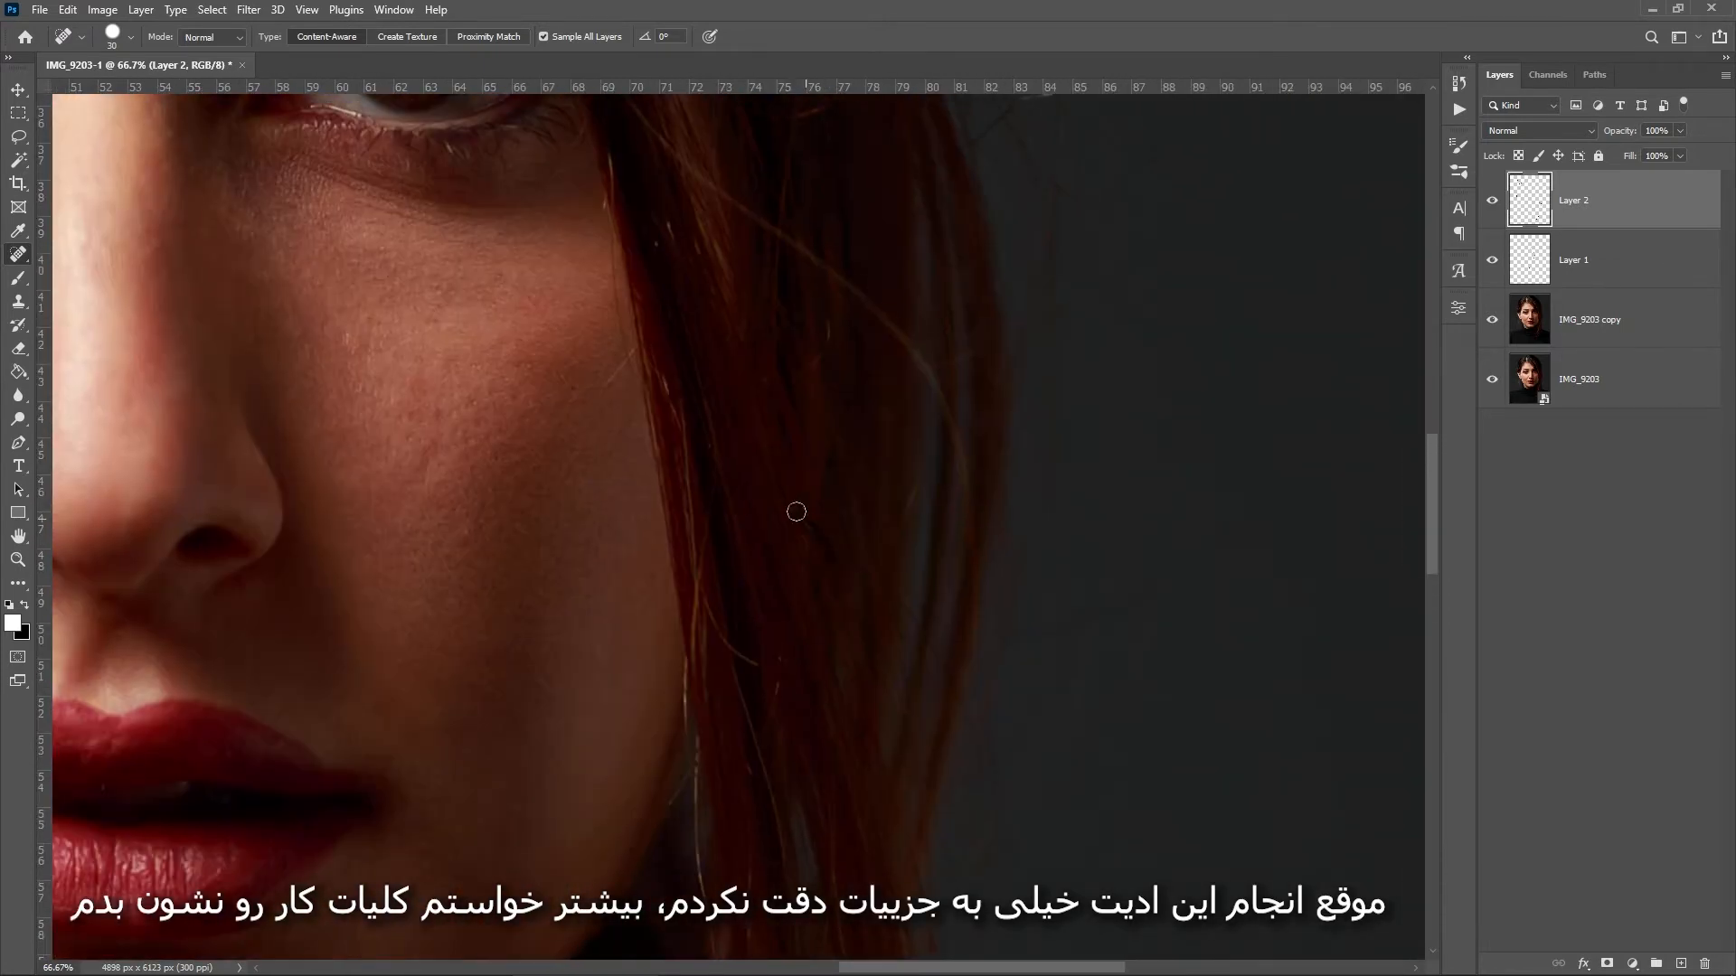
left_click_drag(657, 265, 675, 482)
left_click_drag(662, 386, 565, 140)
- Create a third empty retouching layer above the hair-healing layer
key("ctrl+minus")
key("ctrl+minus")
key("ctrl+minus")
key("ctrl+minus")
left_click(1680, 963)
key("ctrl+plus")
key("ctrl+plus")
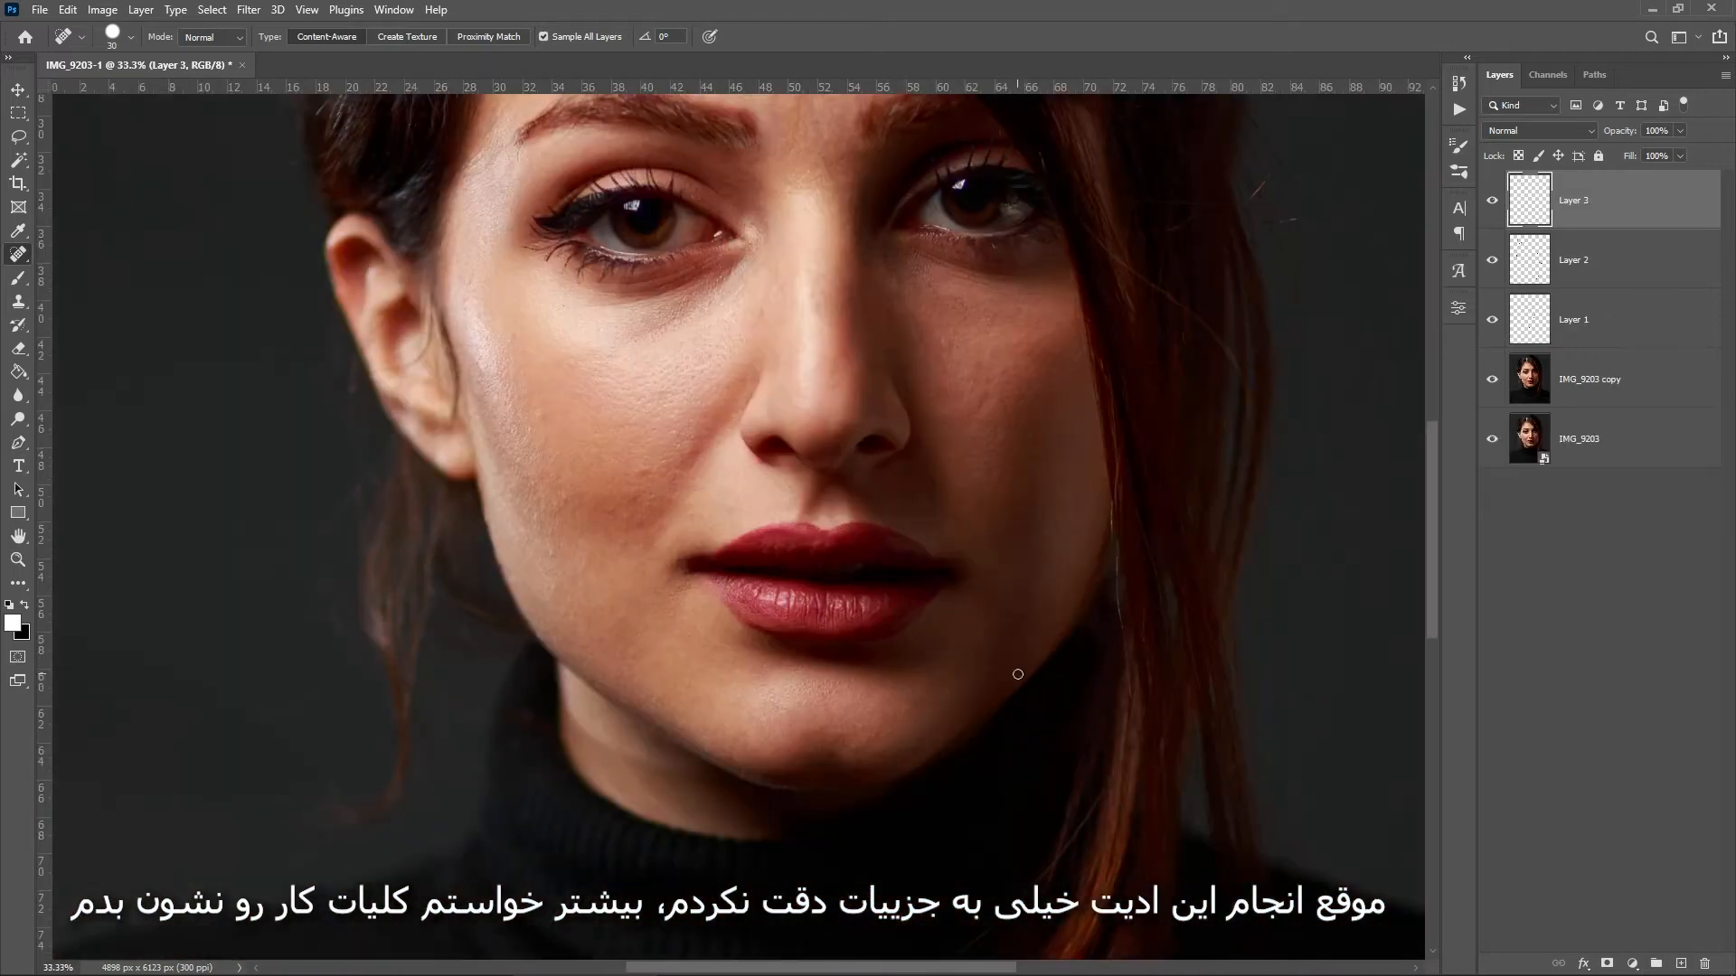
- Set up the Clone Stamp with 100% opacity, 100% flow and sampling from All Layers
left_click_drag(768, 217, 940, 863)
left_click(18, 302)
key("0")
key("shift+0")
key("bracketleft")
left_click(769, 37)
left_click(760, 88)
- Clone clean background over the flyaways beside the head and the loose hair hanging below the ear
left_click_drag(549, 577, 687, 208)
left_click_drag(594, 270, 598, 493)
left_click_drag(598, 662, 565, 356)
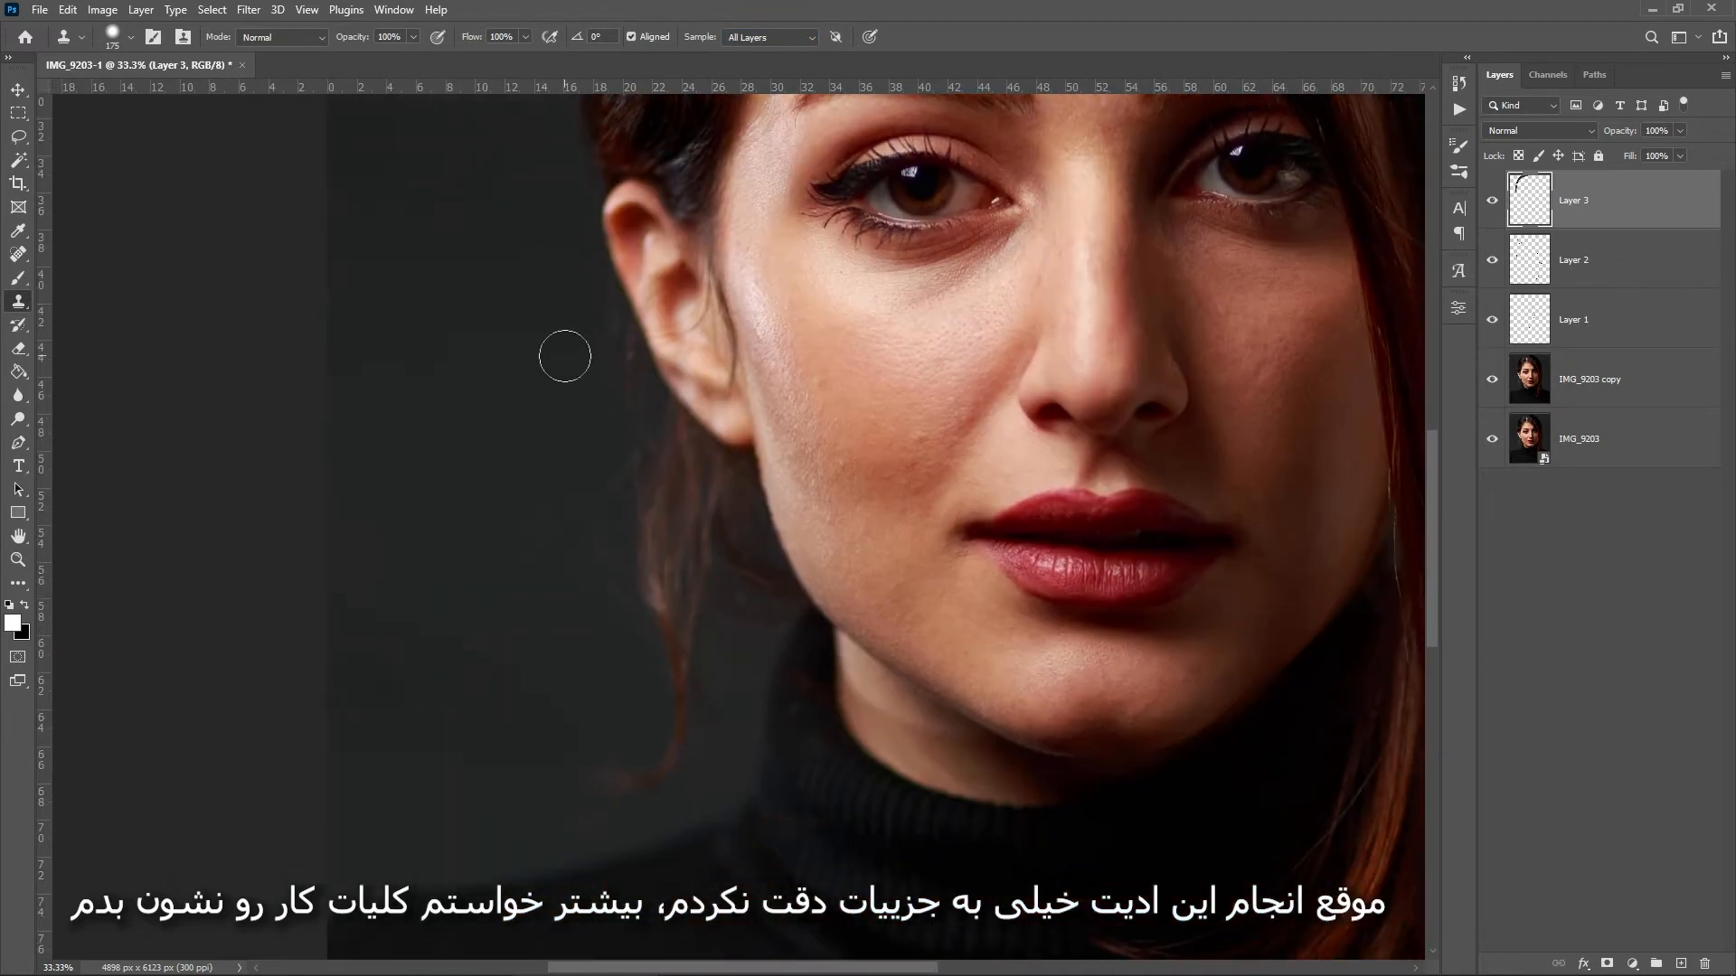
left_click_drag(644, 687, 686, 744)
left_click(570, 504, "alt")
mouse_move(619, 466)
left_mouse_down()
mouse_move(693, 673)
mouse_move(624, 407)
mouse_move(742, 630)
left_mouse_up()
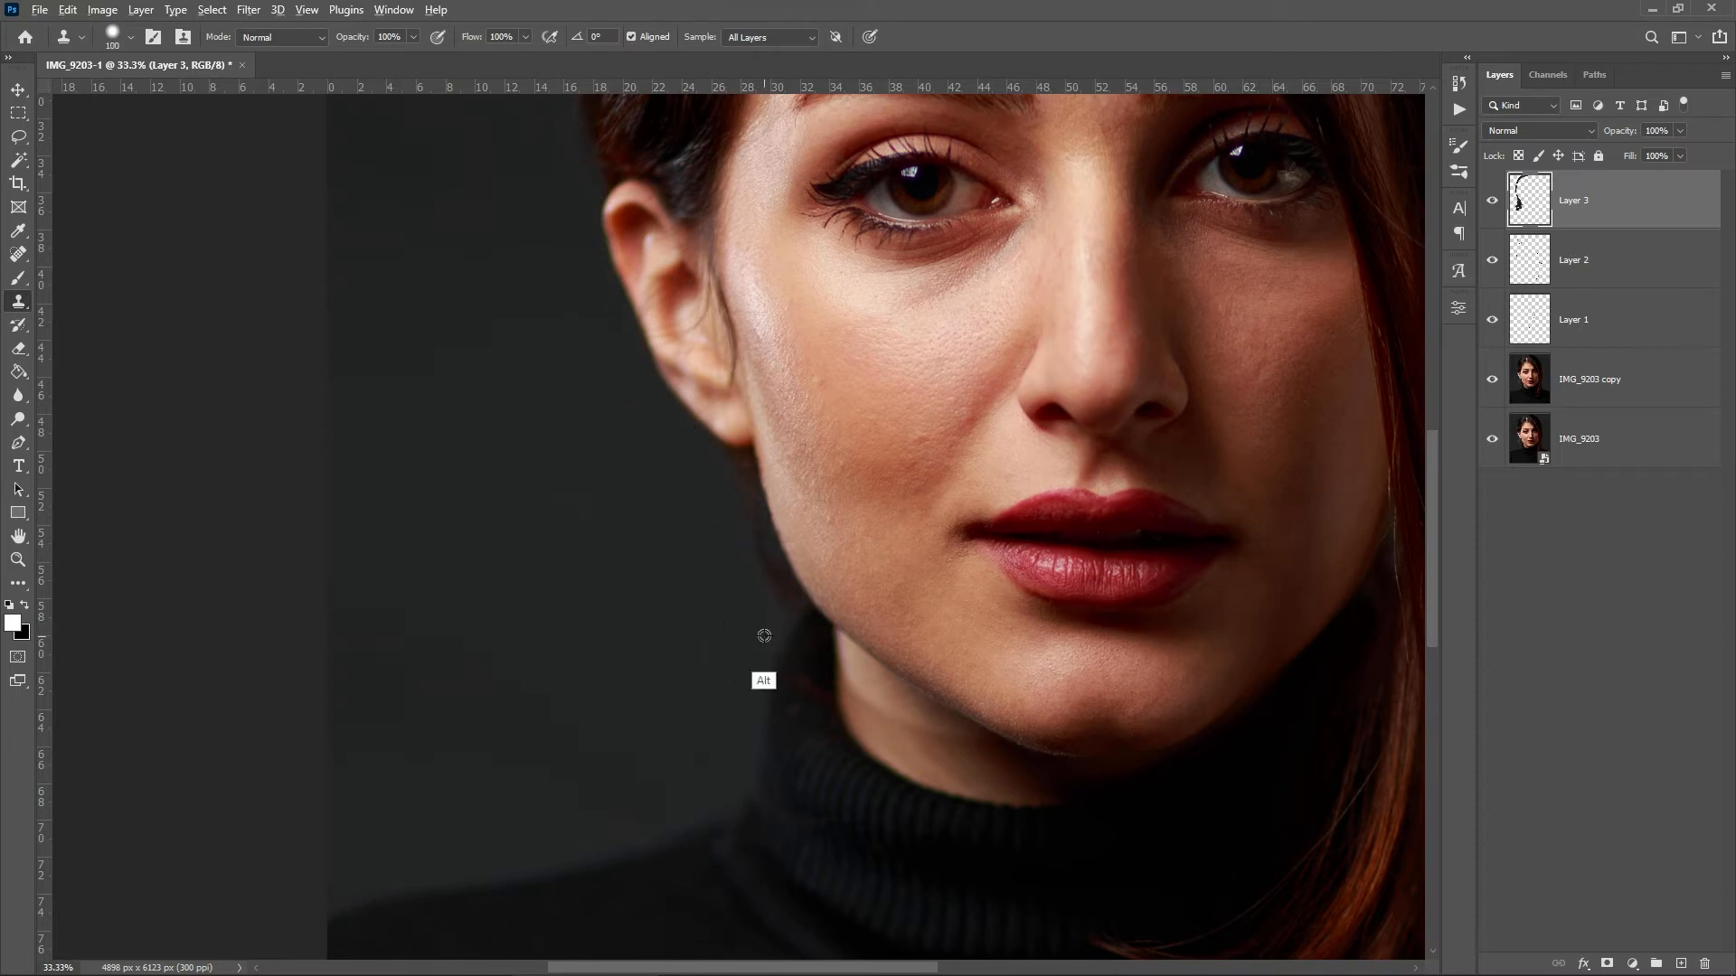
- Clone clean background over the loose hair beneath the ear and beside the turtleneck collar, enlarging the brush for the wider area
left_click_drag(721, 455, 731, 461)
left_click_drag(711, 635, 718, 508)
key("bracketright")
key("bracketright")
key("bracketright")
key("bracketright")
key("bracketright")
key("bracketright")
key("bracketright")
key("bracketright")
left_click_drag(597, 461, 673, 591)
- Clone clean background over the flyaways along the crown and upper edge of the hair
mouse_move(800, 469)
left_mouse_down()
mouse_move(453, 686)
mouse_move(398, 832)
left_mouse_up()
key("bracketleft")
key("bracketleft")
key("bracketleft")
key("bracketleft")
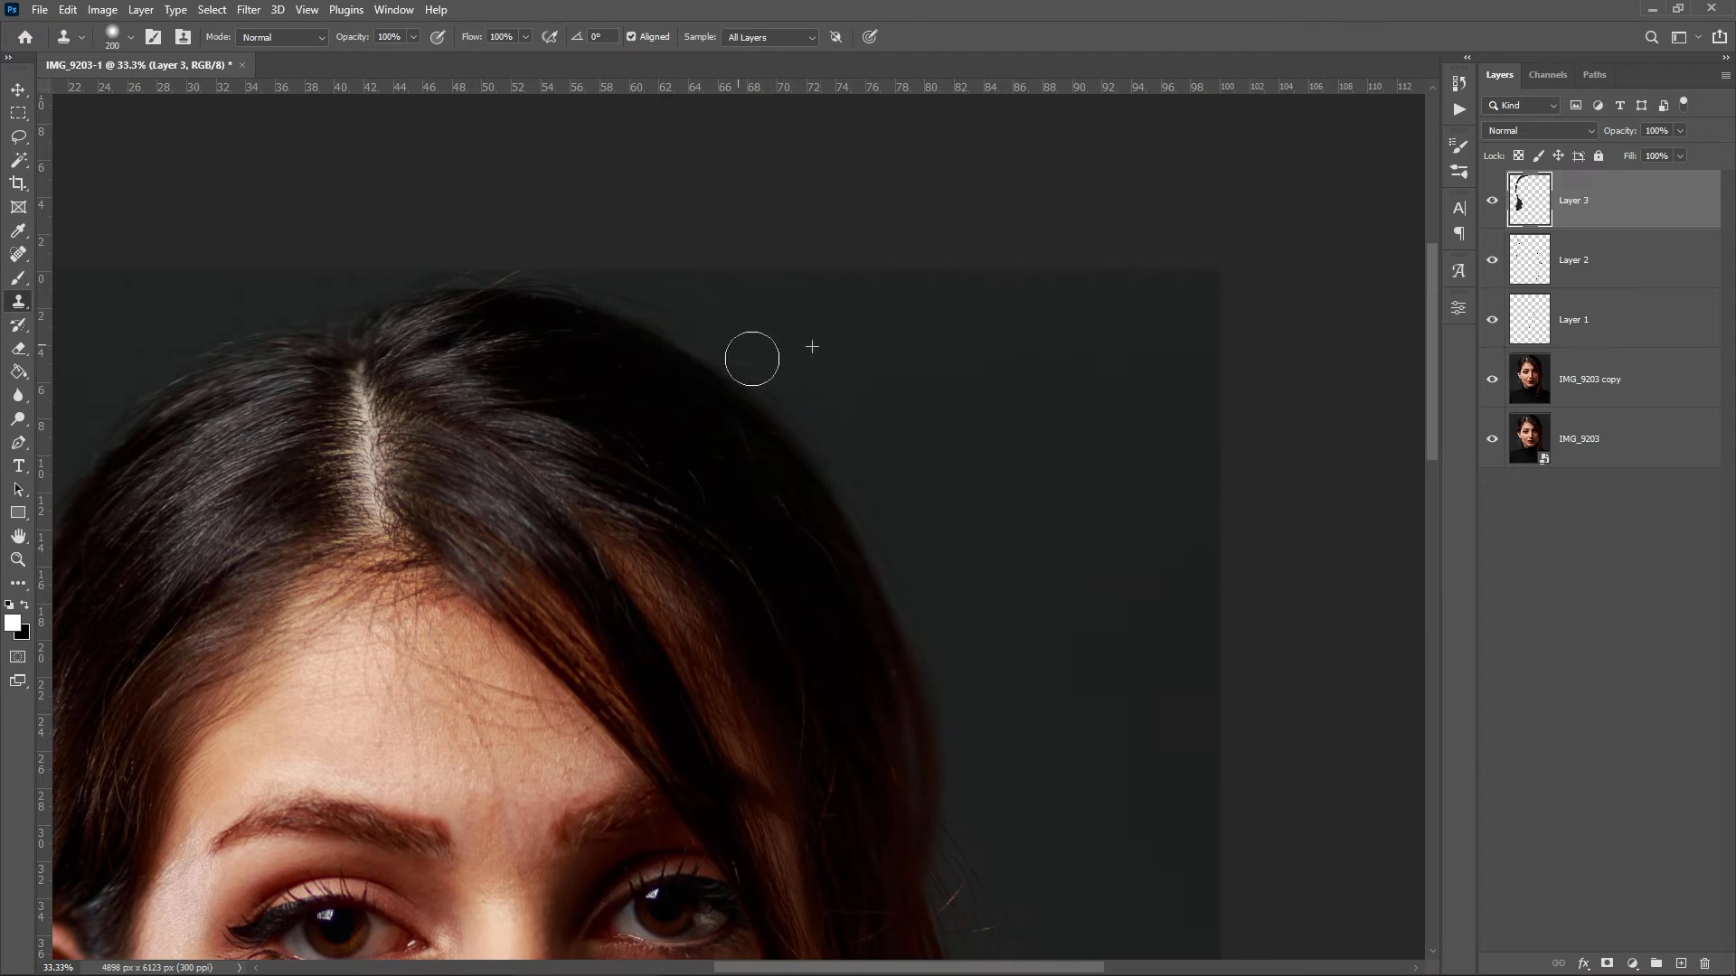
left_click_drag(774, 361, 943, 502)
key("bracketright")
left_click(898, 483, "alt")
left_click_drag(630, 386, 576, 396)
- Clone clean background along the outer edge of the long hair on the shaded side, from the head down to the shoulder
left_click_drag(1102, 797, 736, 294)
left_click(830, 491, "alt")
left_click_drag(773, 477, 761, 466)
left_click_drag(880, 583, 977, 447)
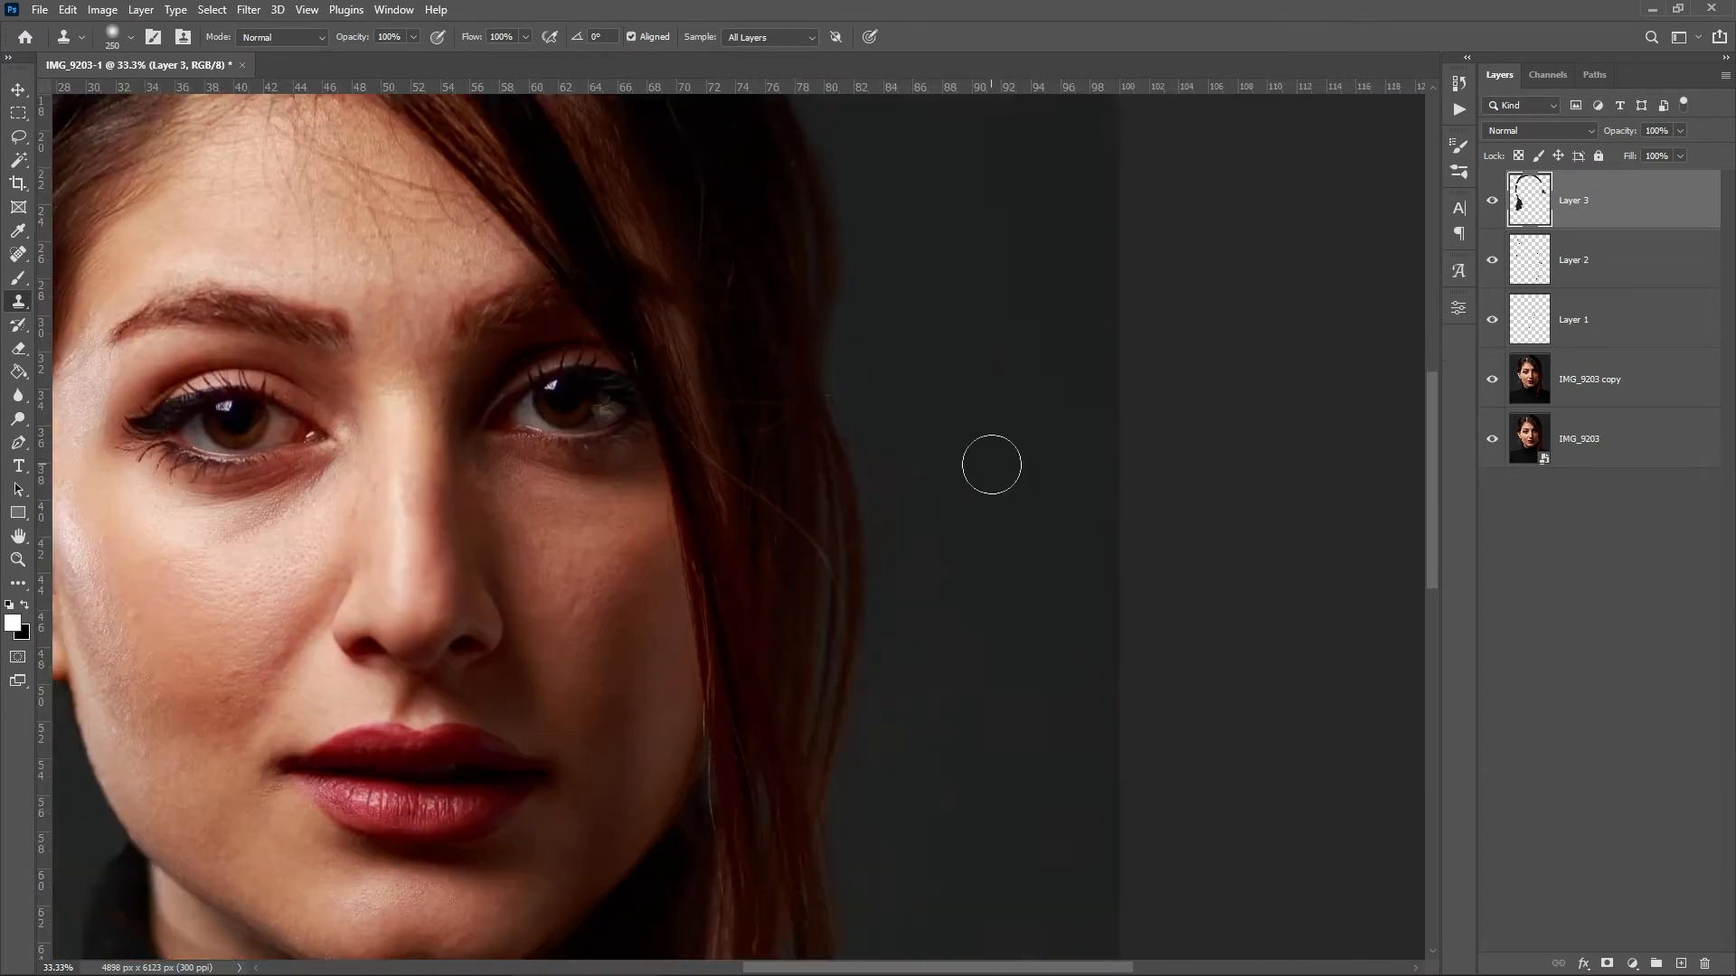
left_click_drag(978, 508, 893, 349)
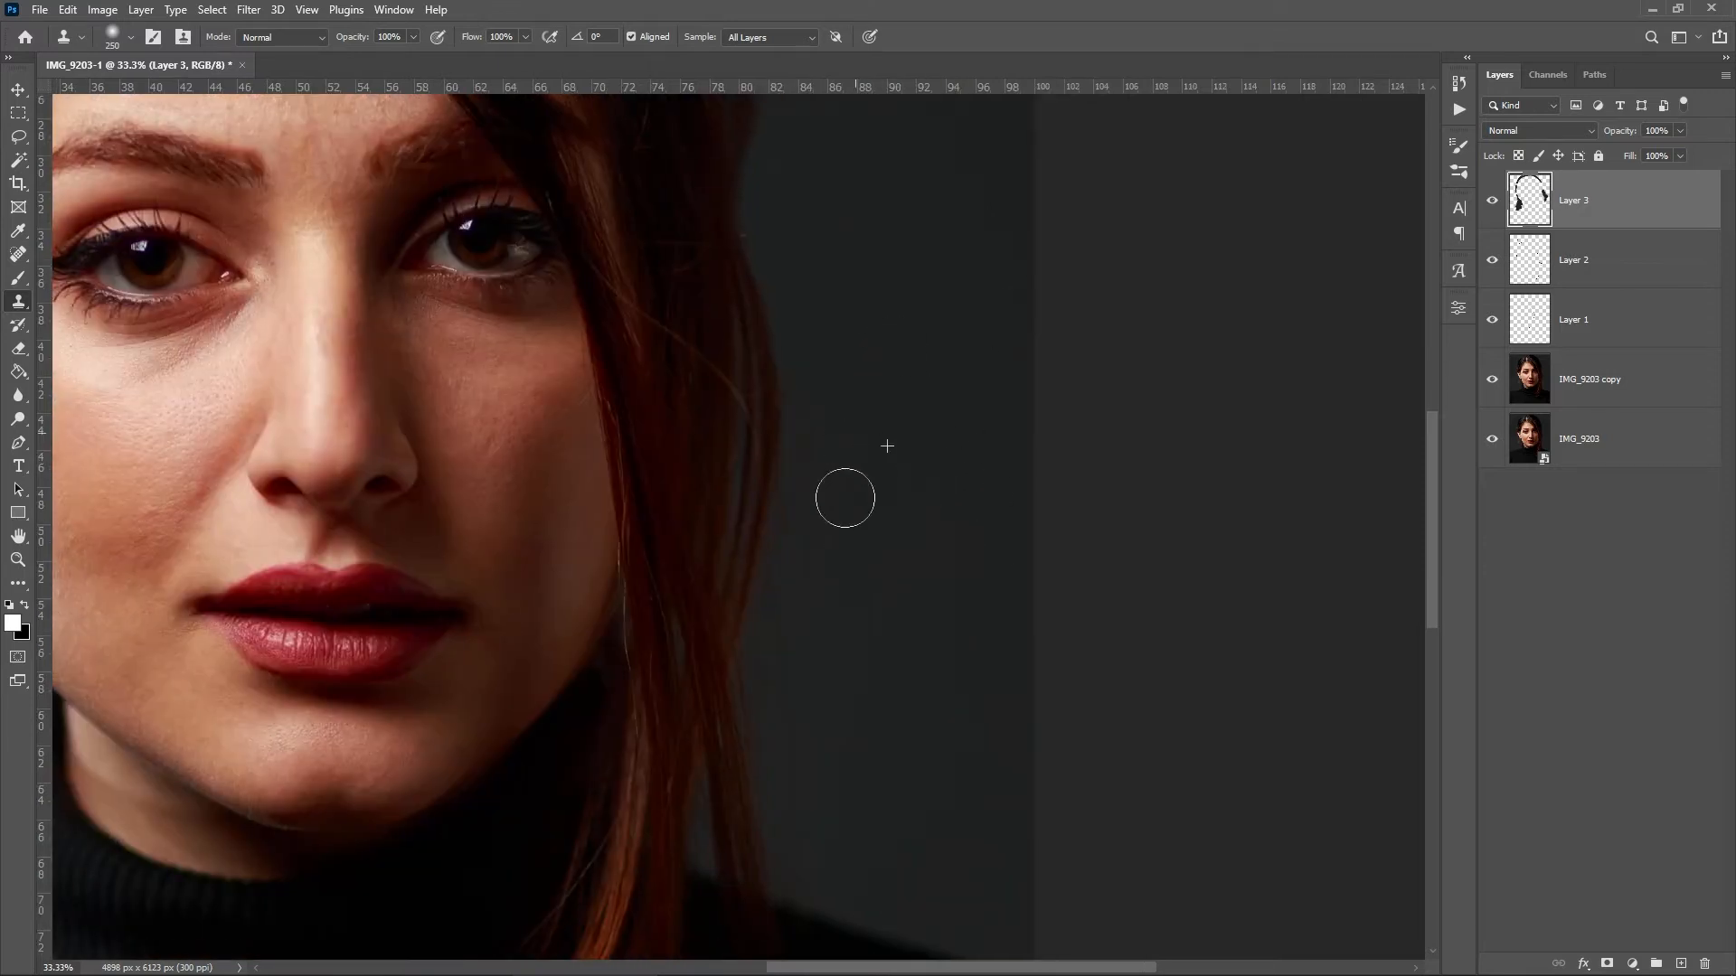
left_click_drag(853, 472, 922, 318)
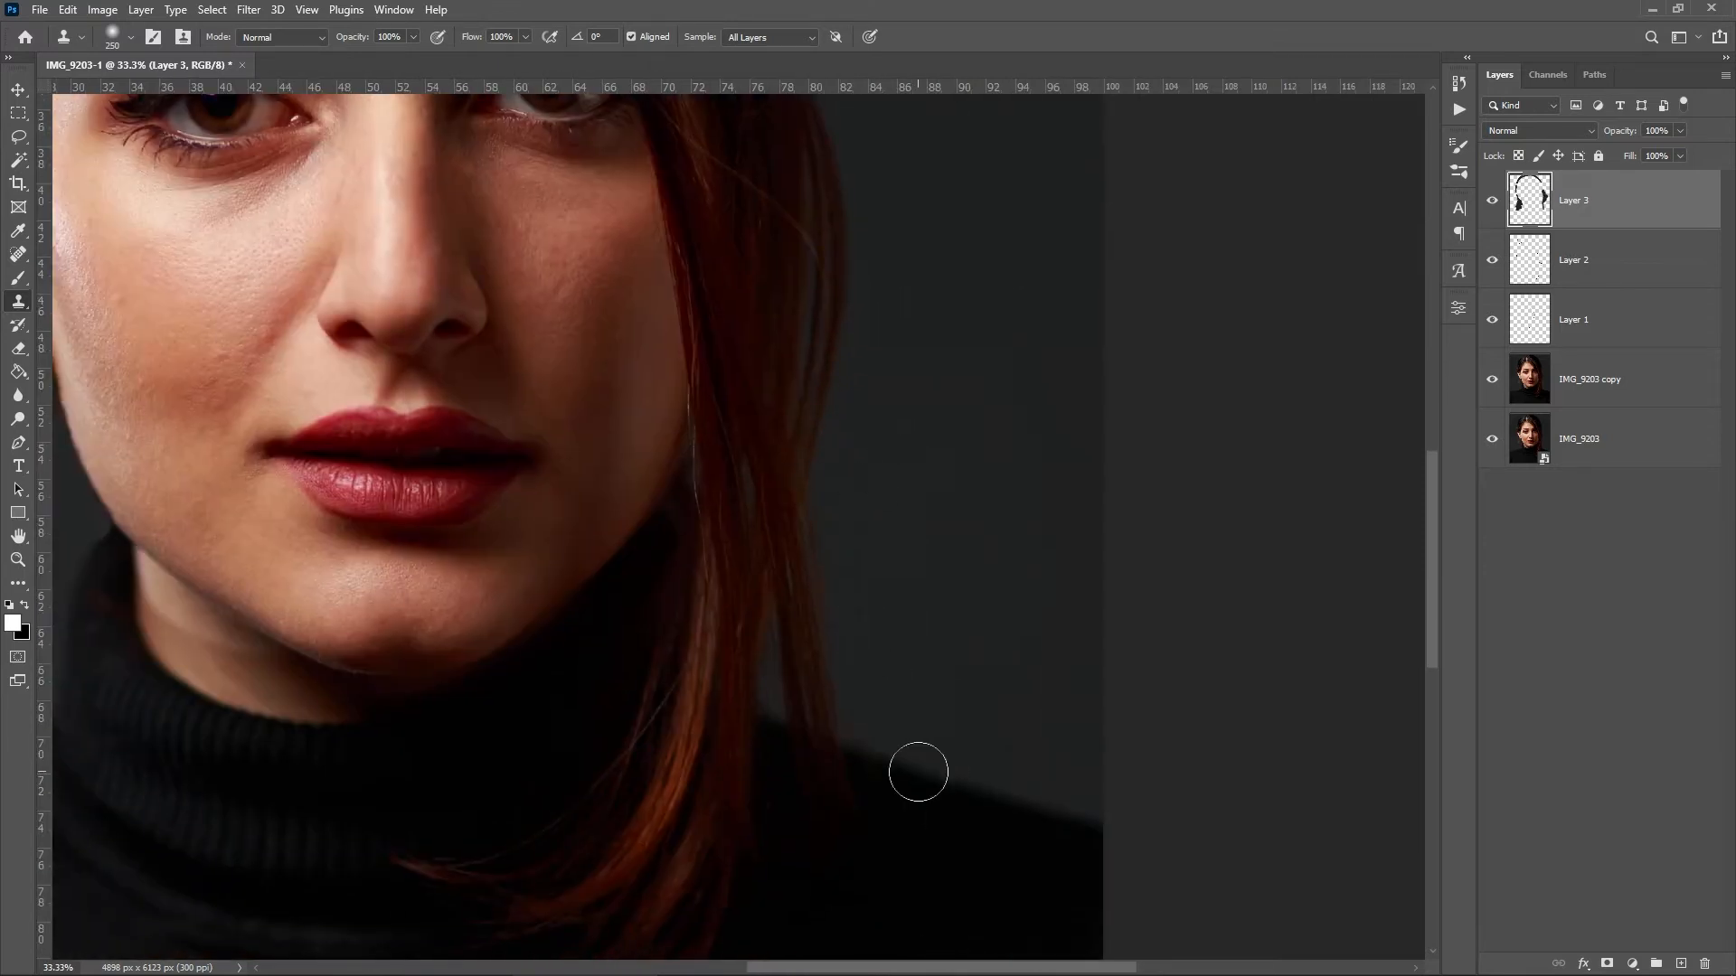
mouse_move(901, 424)
left_mouse_down()
mouse_move(934, 659)
mouse_move(881, 776)
left_mouse_up()
key("bracketright")
key("bracketright")
key("bracketright")
key("bracketright")
key("bracketright")
left_click_drag(845, 492, 952, 553)
- Inspect the cleaned-up hair edges in the whole portrait and close up around the forehead
key("ctrl+minus")
key("ctrl+minus")
key("ctrl+minus")
key("ctrl+plus")
key("ctrl+plus")
key("ctrl+plus")
key("ctrl+plus")
left_click_drag(859, 269, 837, 880)
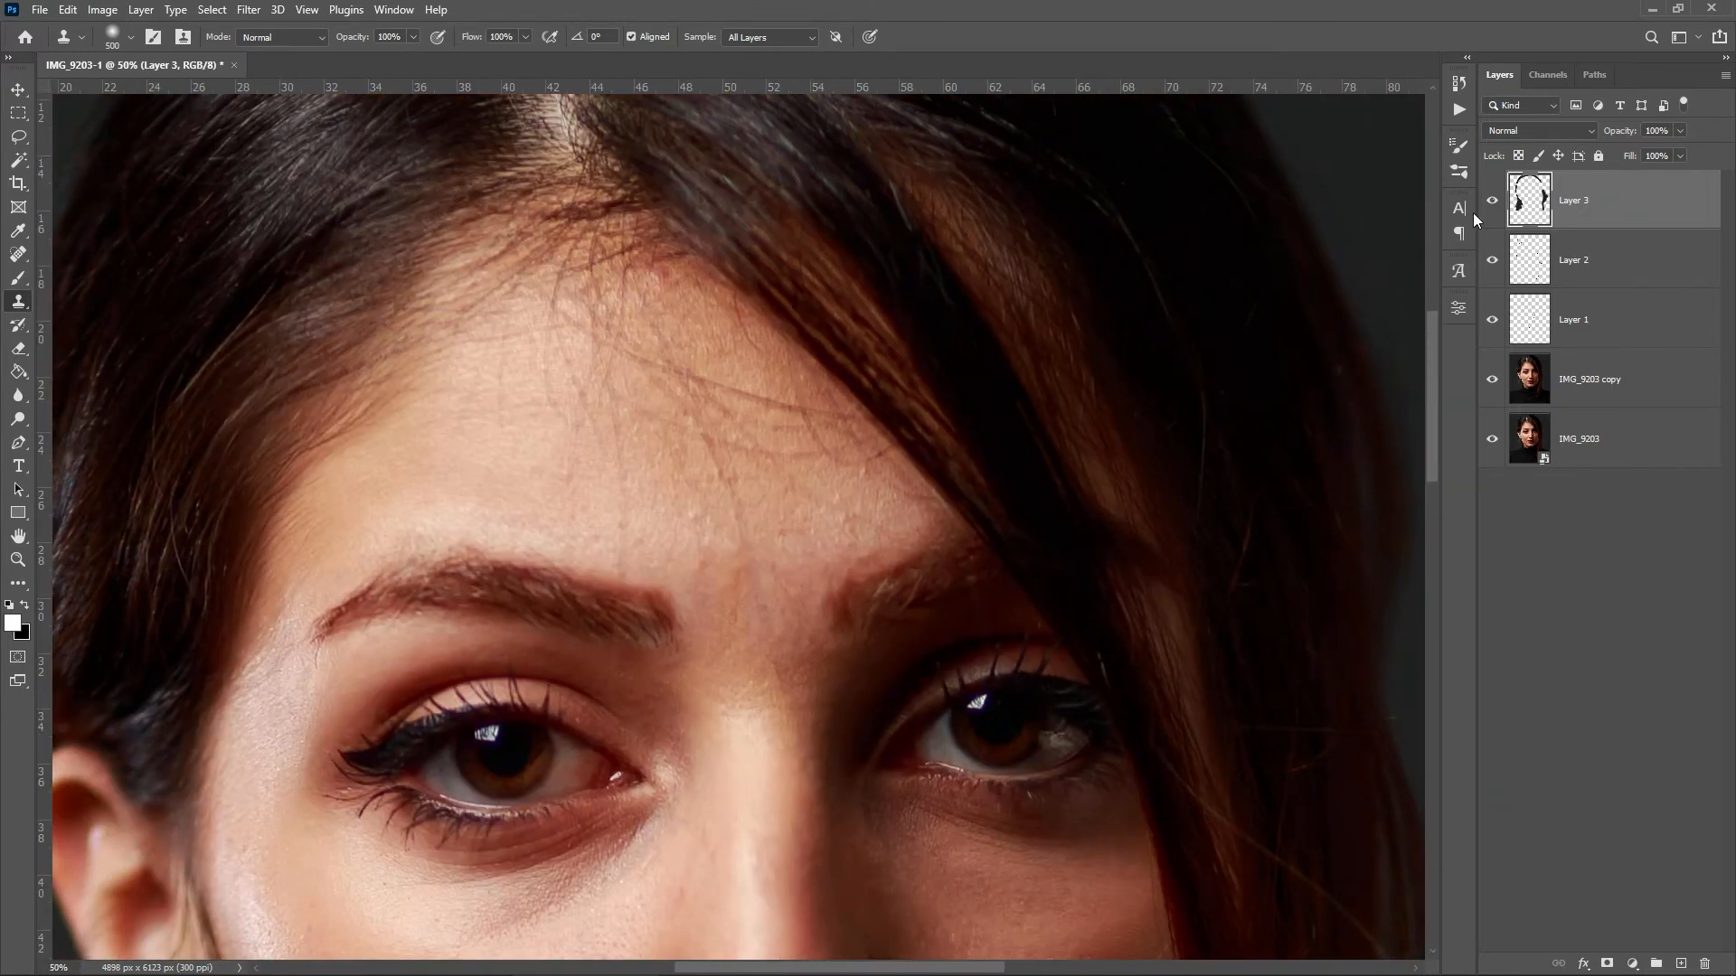
key("ctrl+minus")
key("ctrl+minus")
key("ctrl+minus")
- Stamp all visible layers into a new top layer and save the document as the Photoshop file IMG_9203-1
key("ctrl+shift+alt+e")
key("ctrl+shift+s")
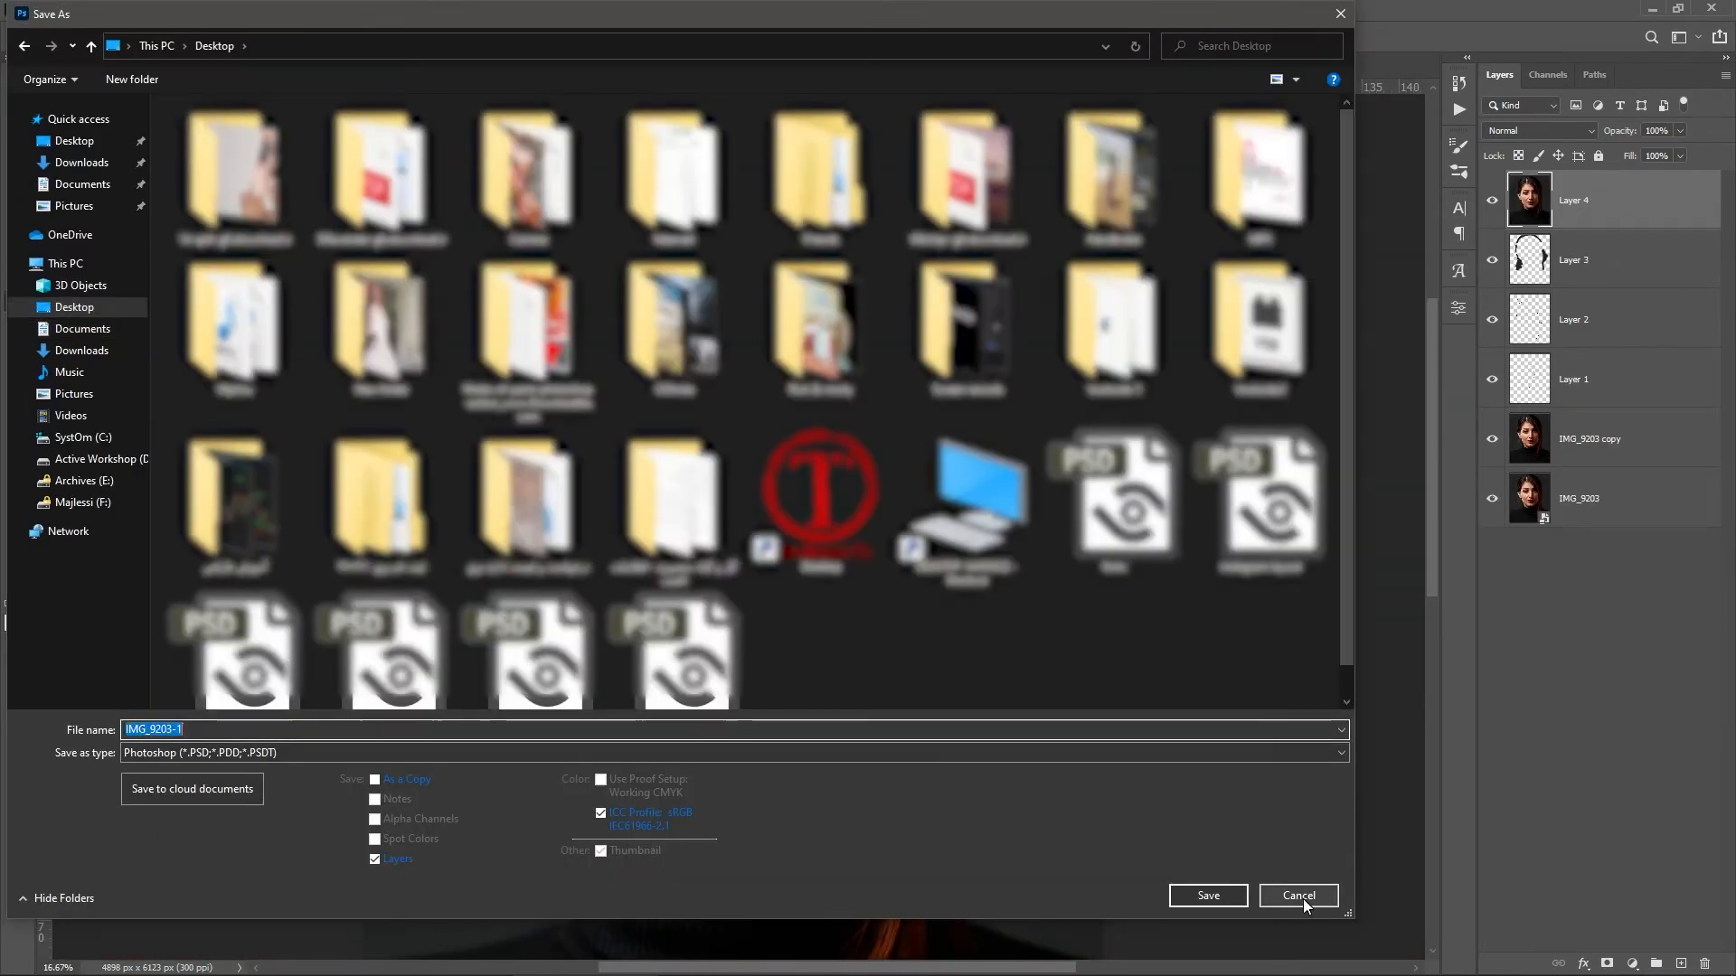
left_click(1220, 895)
- Run the frequency separation action to build the low, high, Dodge, Burn and Boost layers, adjusting and accepting its blur
key("F2")
left_click(632, 678)
left_click(1212, 448)
left_click_drag(1259, 377, 1269, 483)
type("8")
left_click_drag(1309, 376, 1159, 424)
key("shift+Up")
left_click_drag(1216, 330, 1294, 386)
left_click(1402, 258)
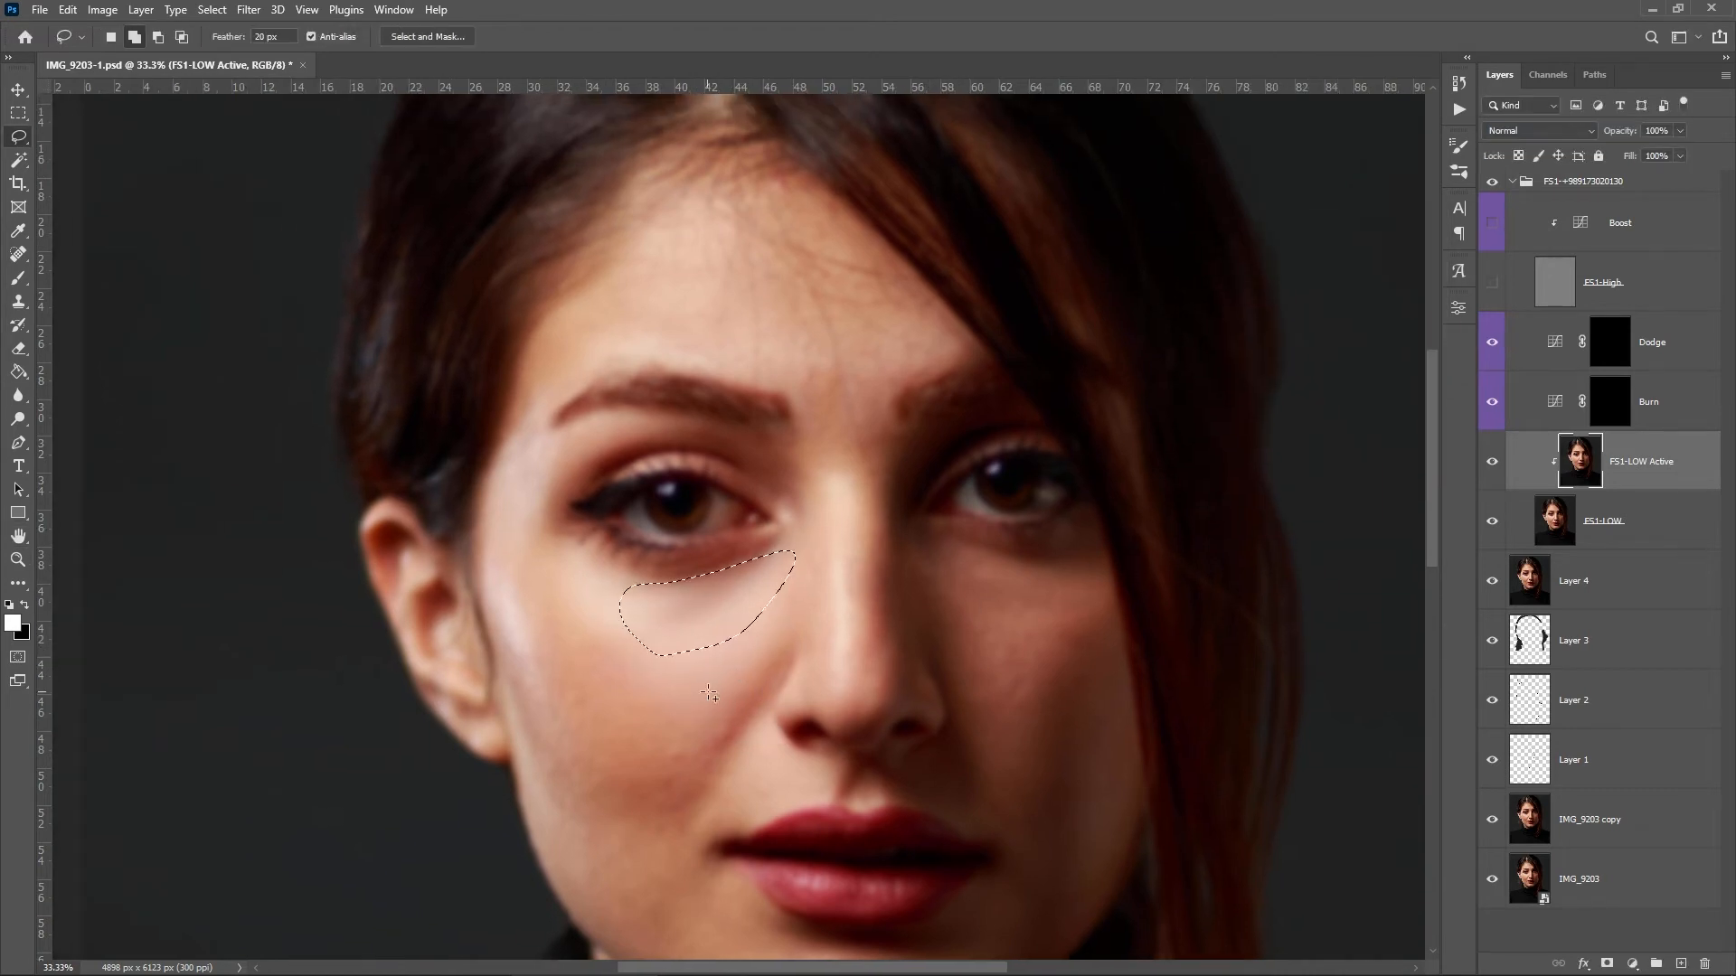
- Smooth the tones around the lit eye on the FS1-LOW Active layer by blurring lasso selections with a 20 px feather
left_click_drag(698, 662, 763, 571)
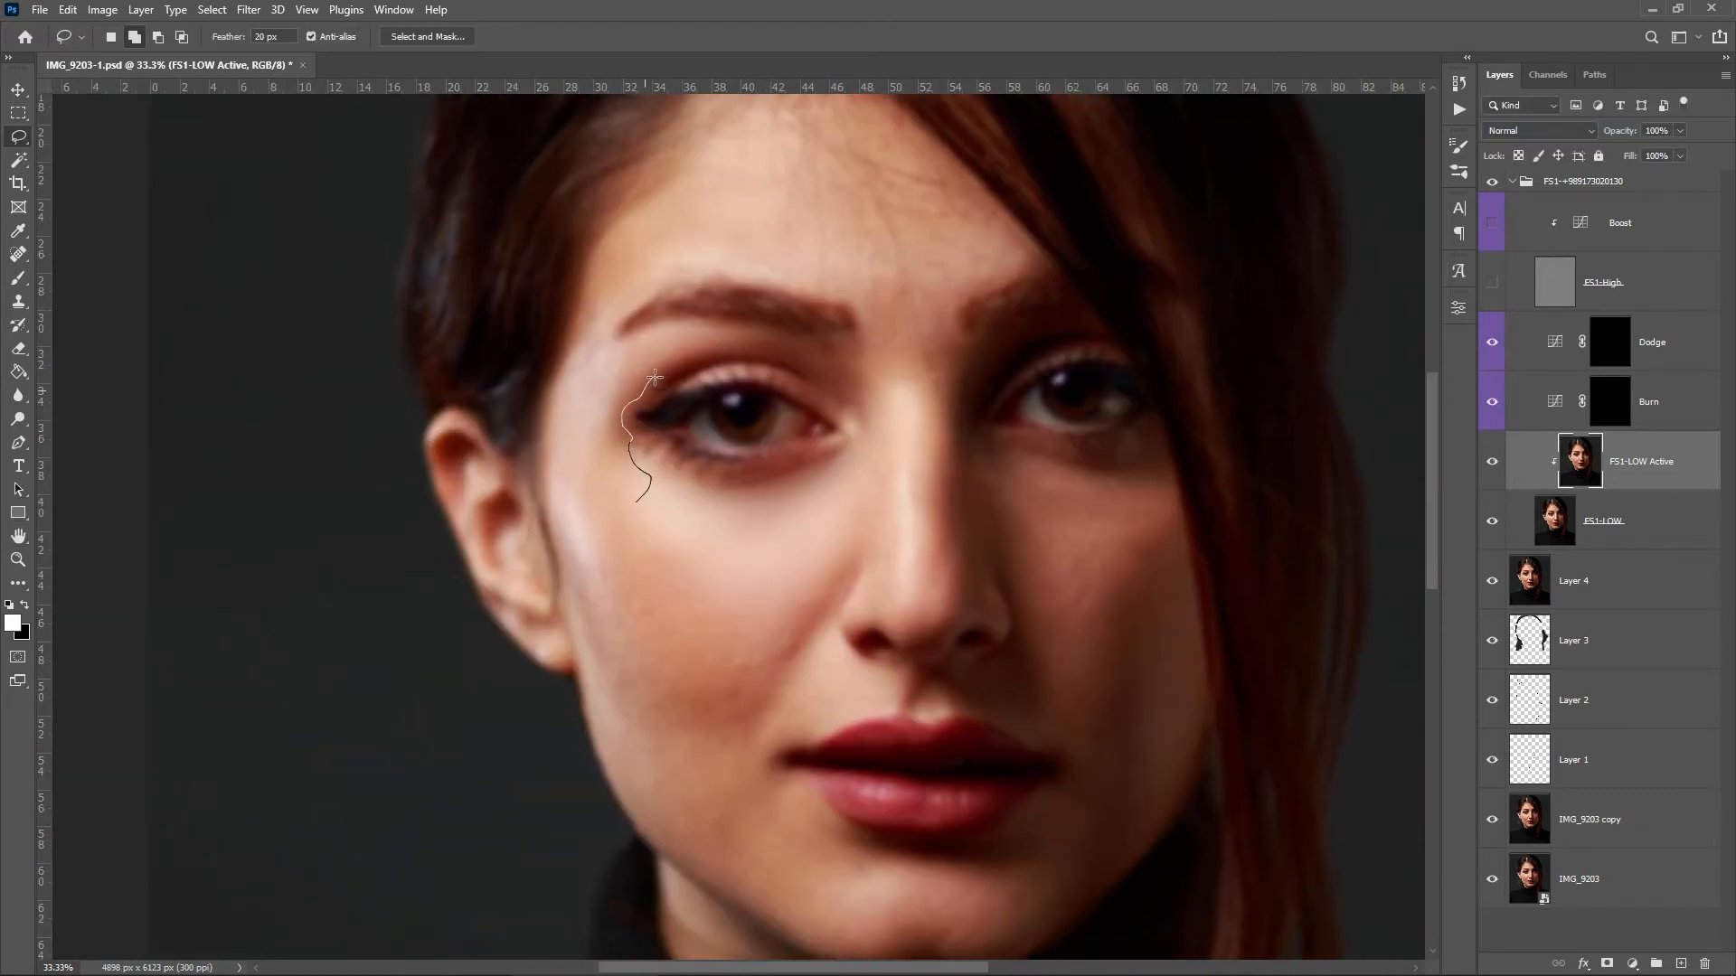
mouse_move(766, 339)
left_mouse_down()
mouse_move(628, 531)
mouse_move(678, 606)
left_mouse_up()
mouse_move(768, 503)
left_mouse_down()
mouse_move(663, 601)
mouse_move(653, 705)
left_mouse_up()
left_click_drag(884, 459, 751, 500)
left_click_drag(876, 551, 798, 467)
key("ctrl+d")
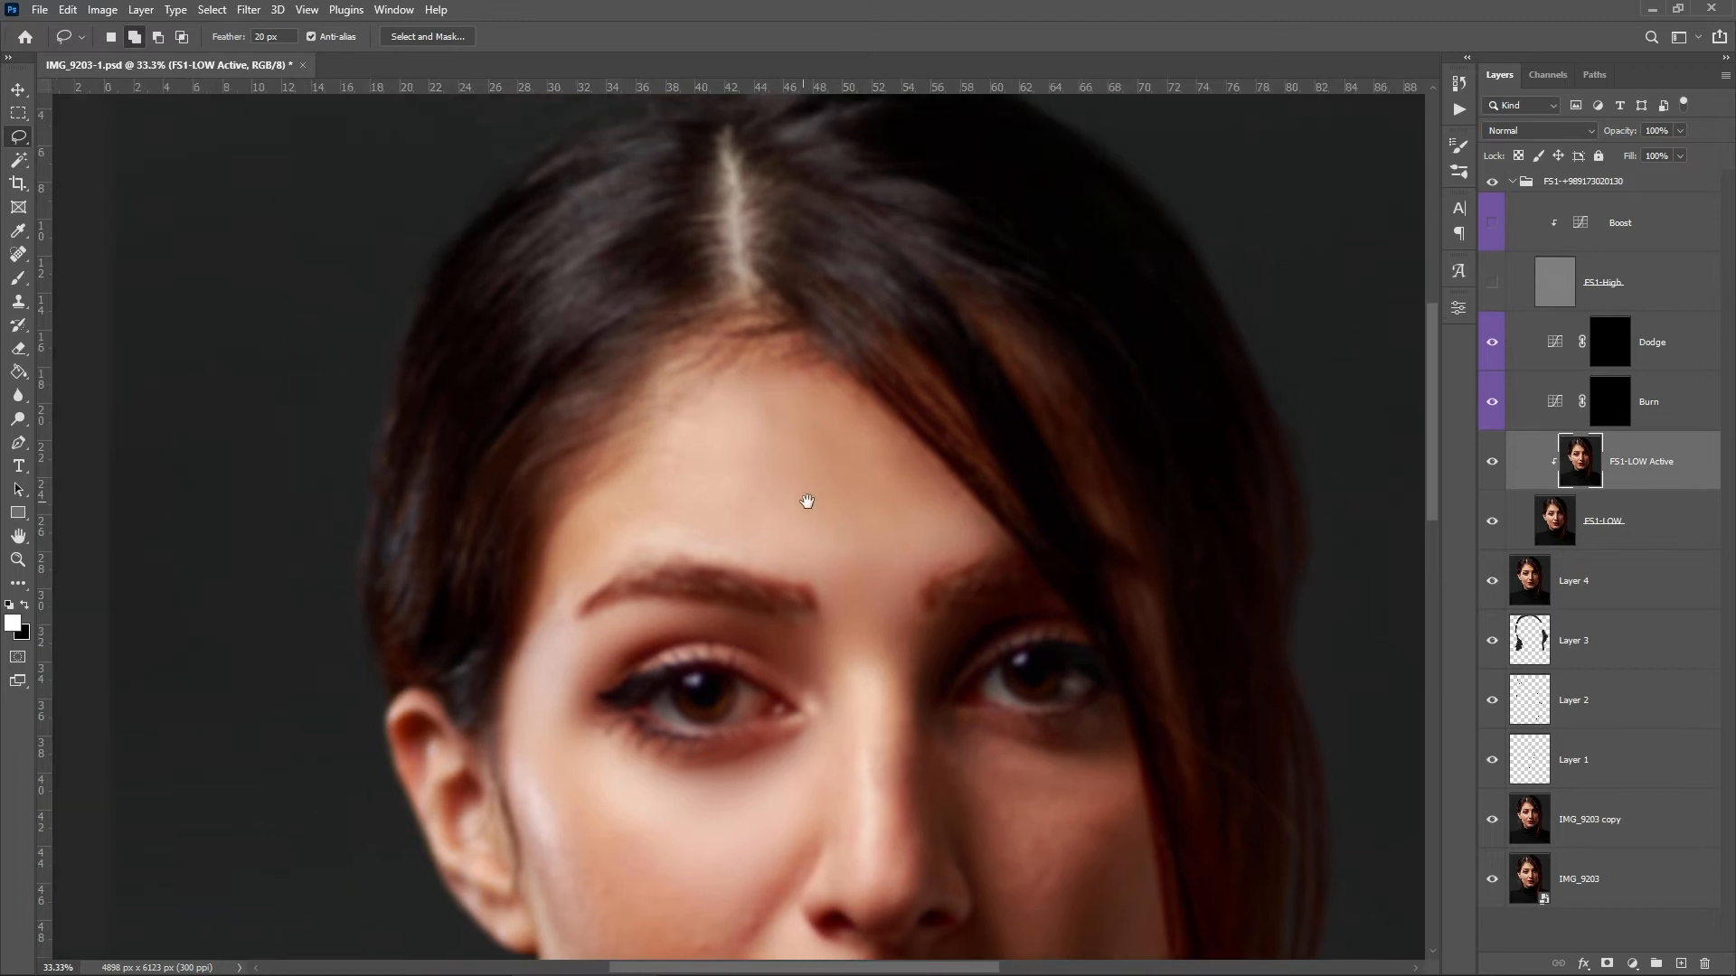
- Blur feathered lasso selections on the forehead to even out its tones on the low-frequency layer
mouse_move(819, 416)
left_mouse_down()
mouse_move(674, 398)
mouse_move(778, 496)
mouse_move(821, 417)
left_mouse_up()
left_click_drag(826, 477, 904, 520)
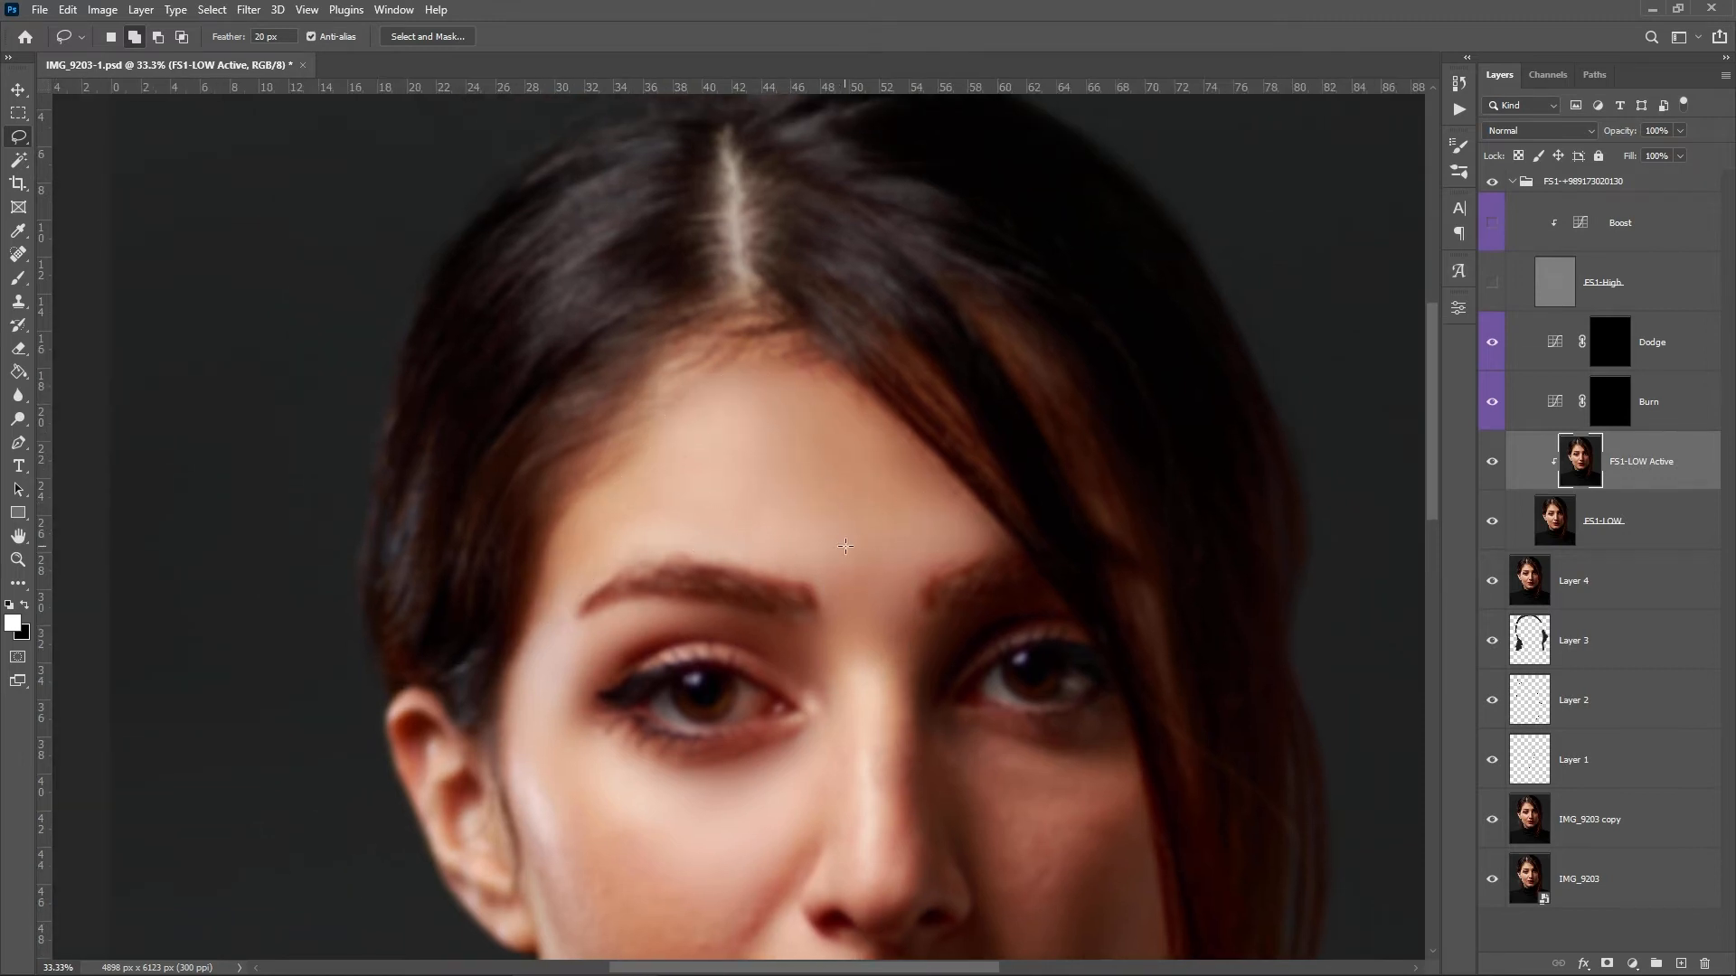
left_click_drag(755, 497, 827, 471)
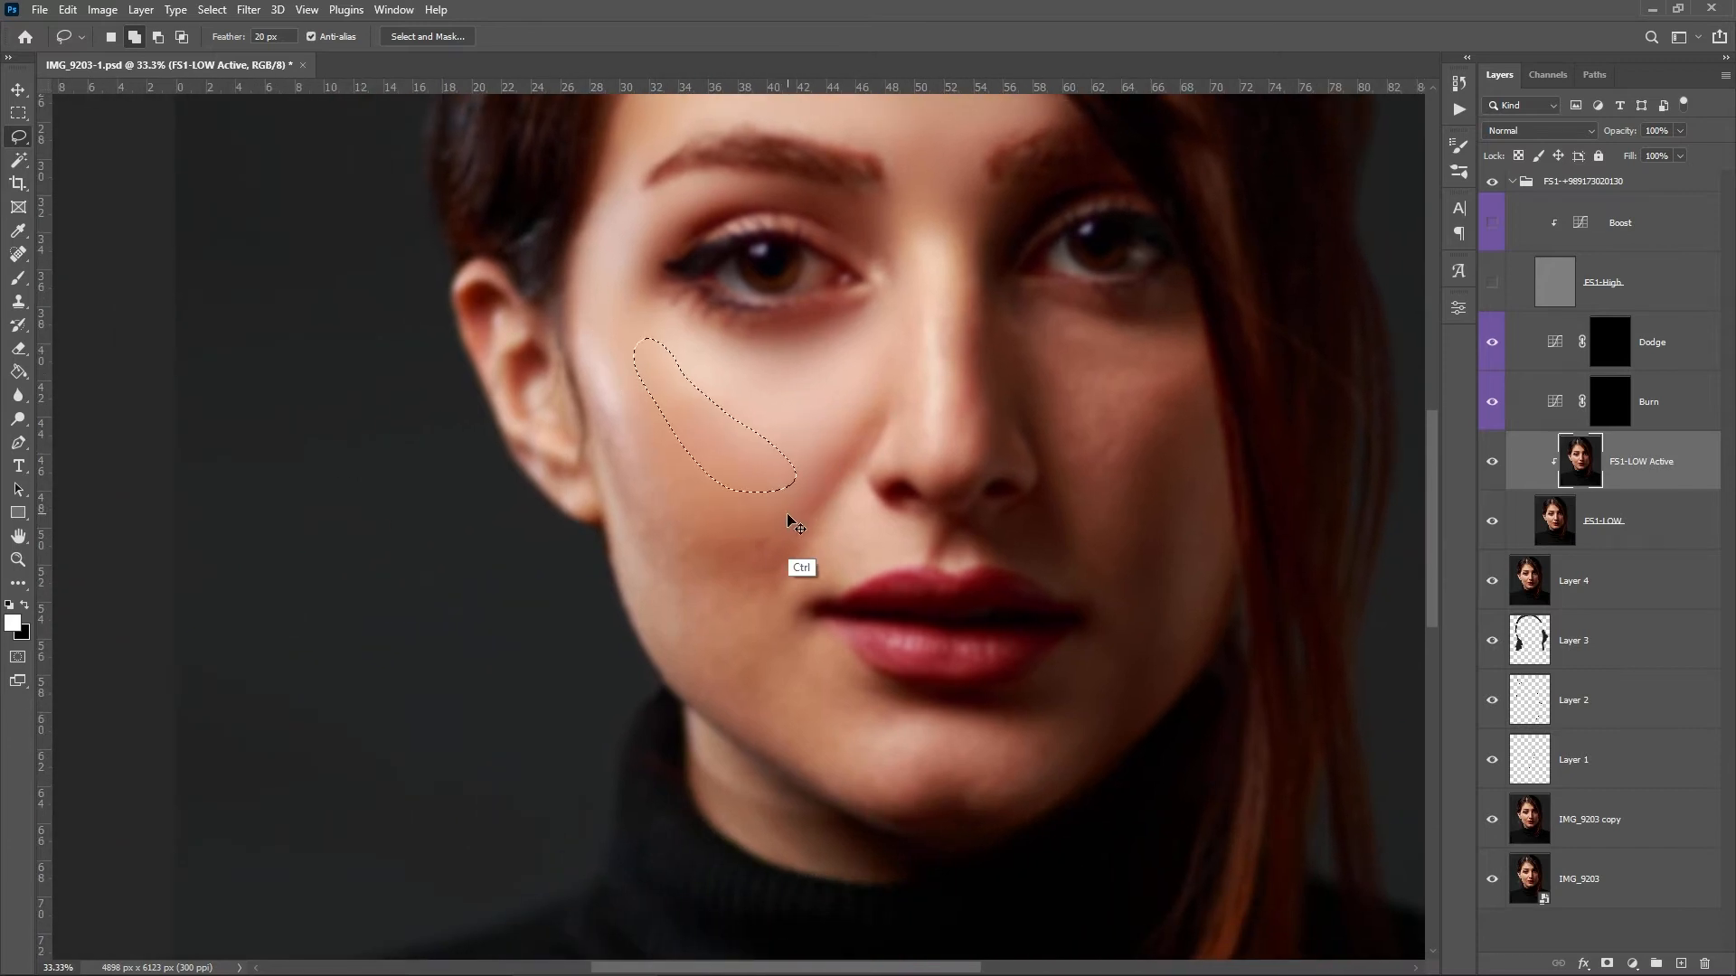
- Blur feathered selections across the lit cheek, from beside the ear towards the mouth corner
left_click_drag(741, 415, 774, 485)
left_click_drag(746, 534, 626, 528)
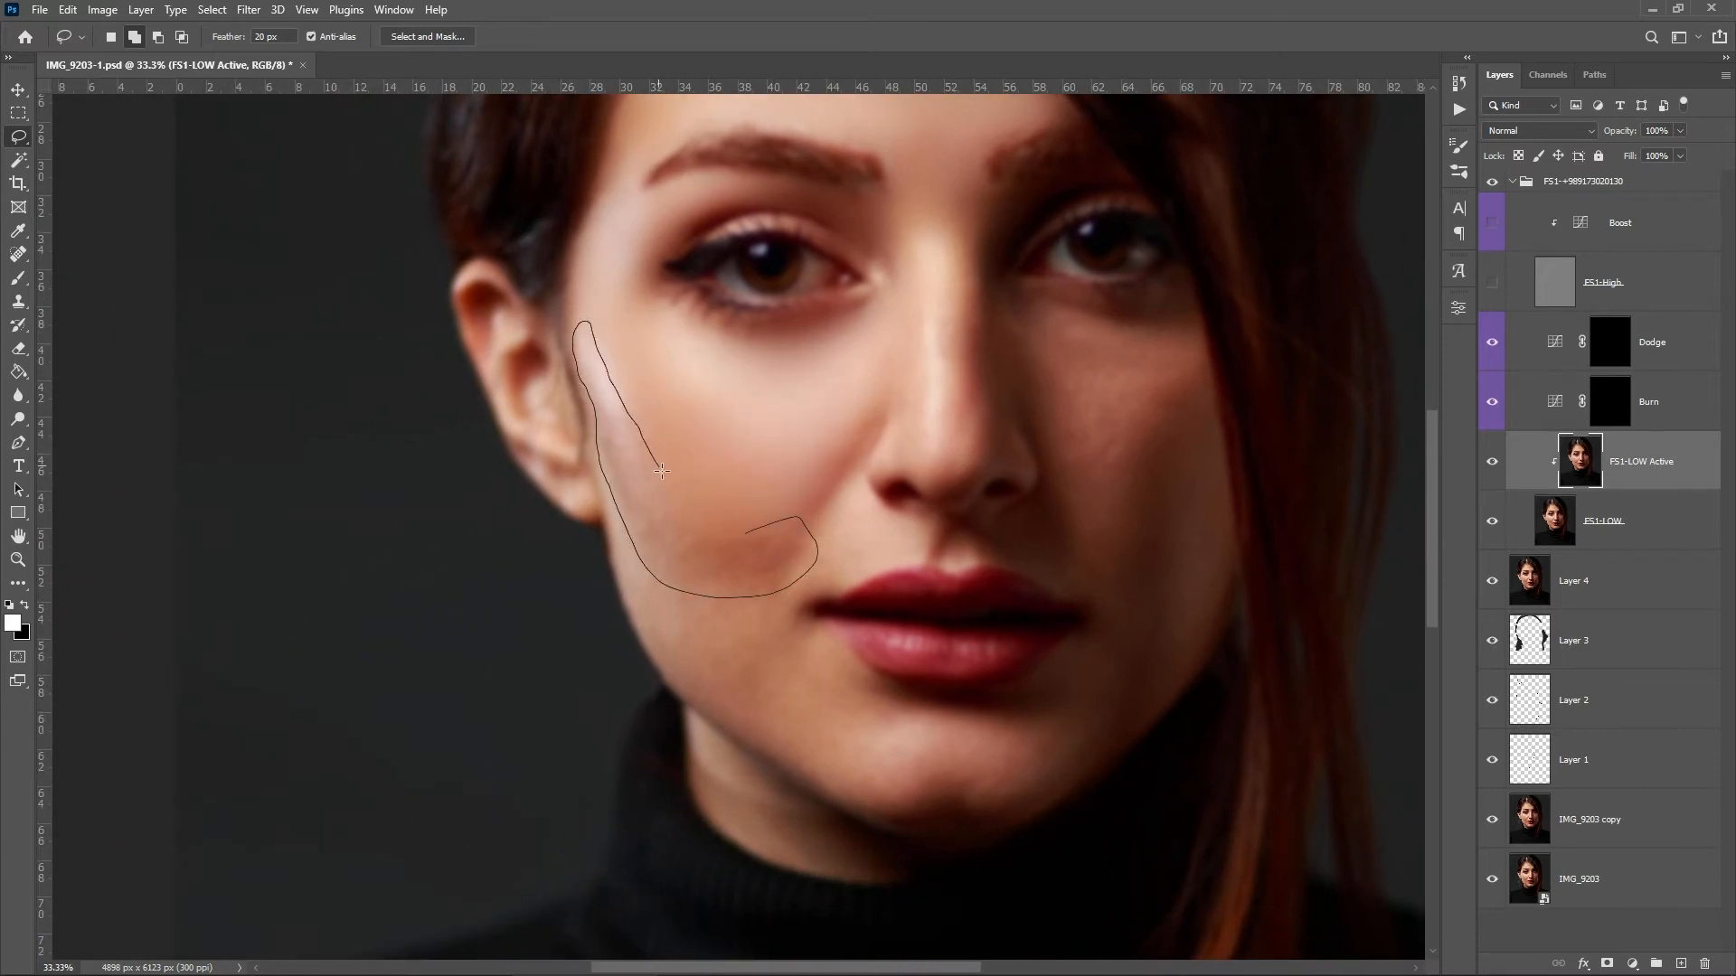
left_click_drag(624, 352, 714, 488)
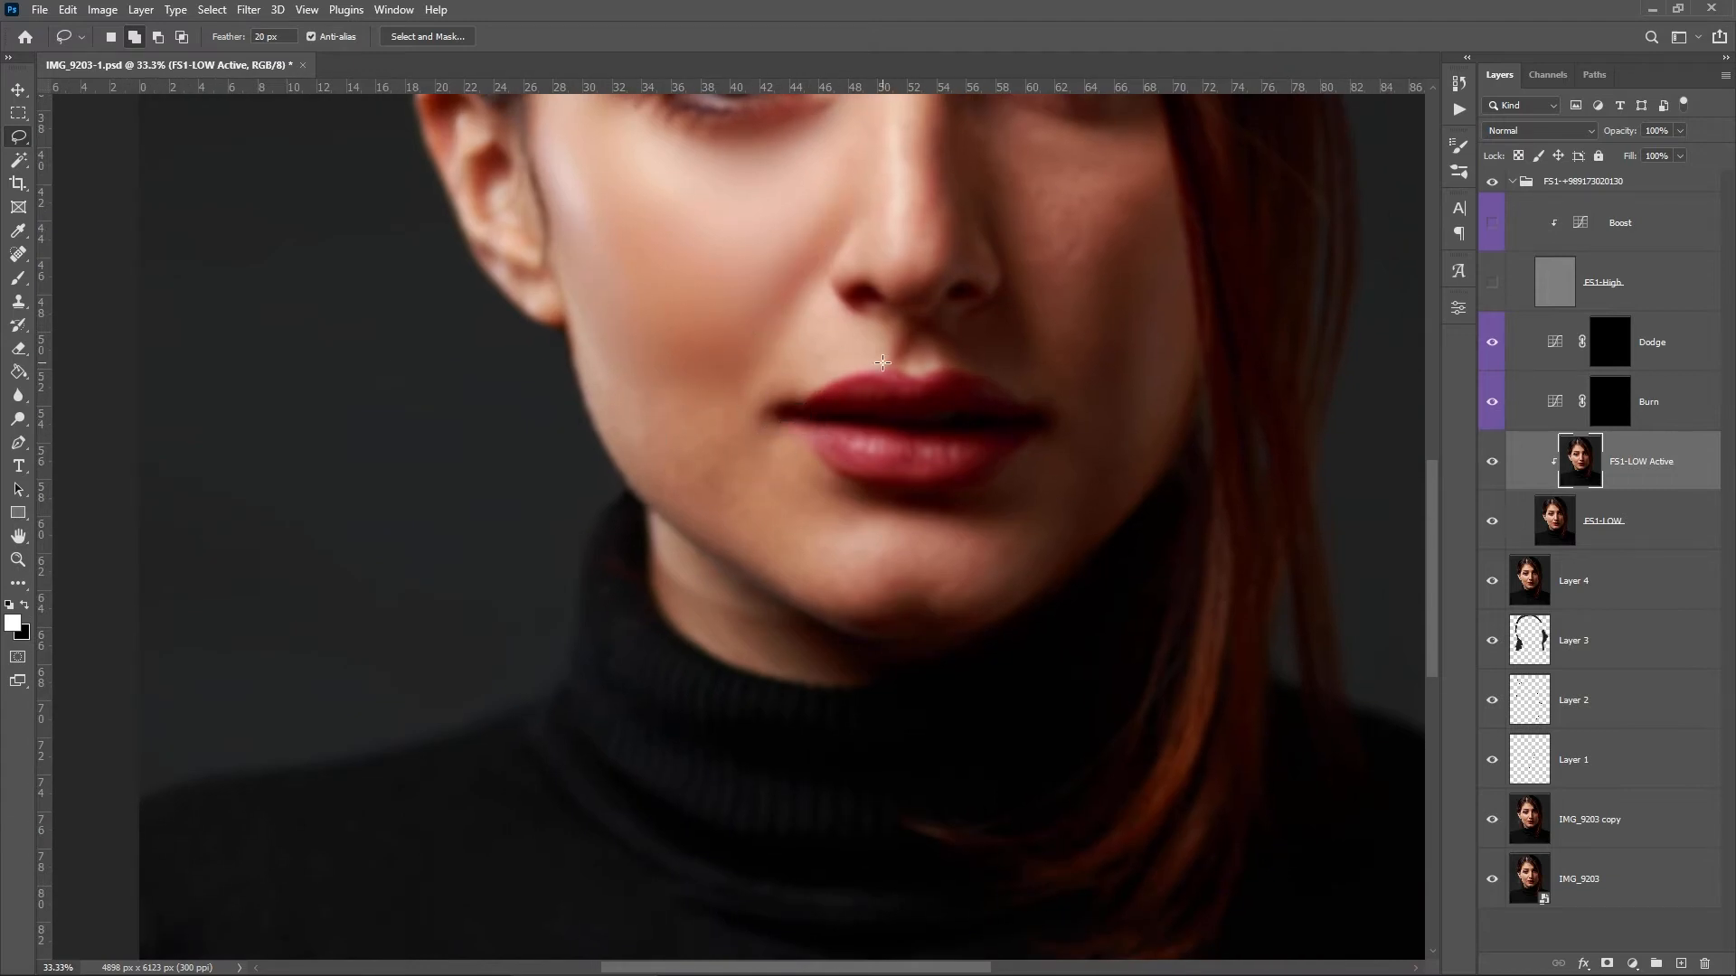
- Blur feathered selections above the upper lip and along the lit jaw to soften the tonal transitions
left_click_drag(1008, 317, 876, 348)
left_click_drag(1042, 339, 949, 445)
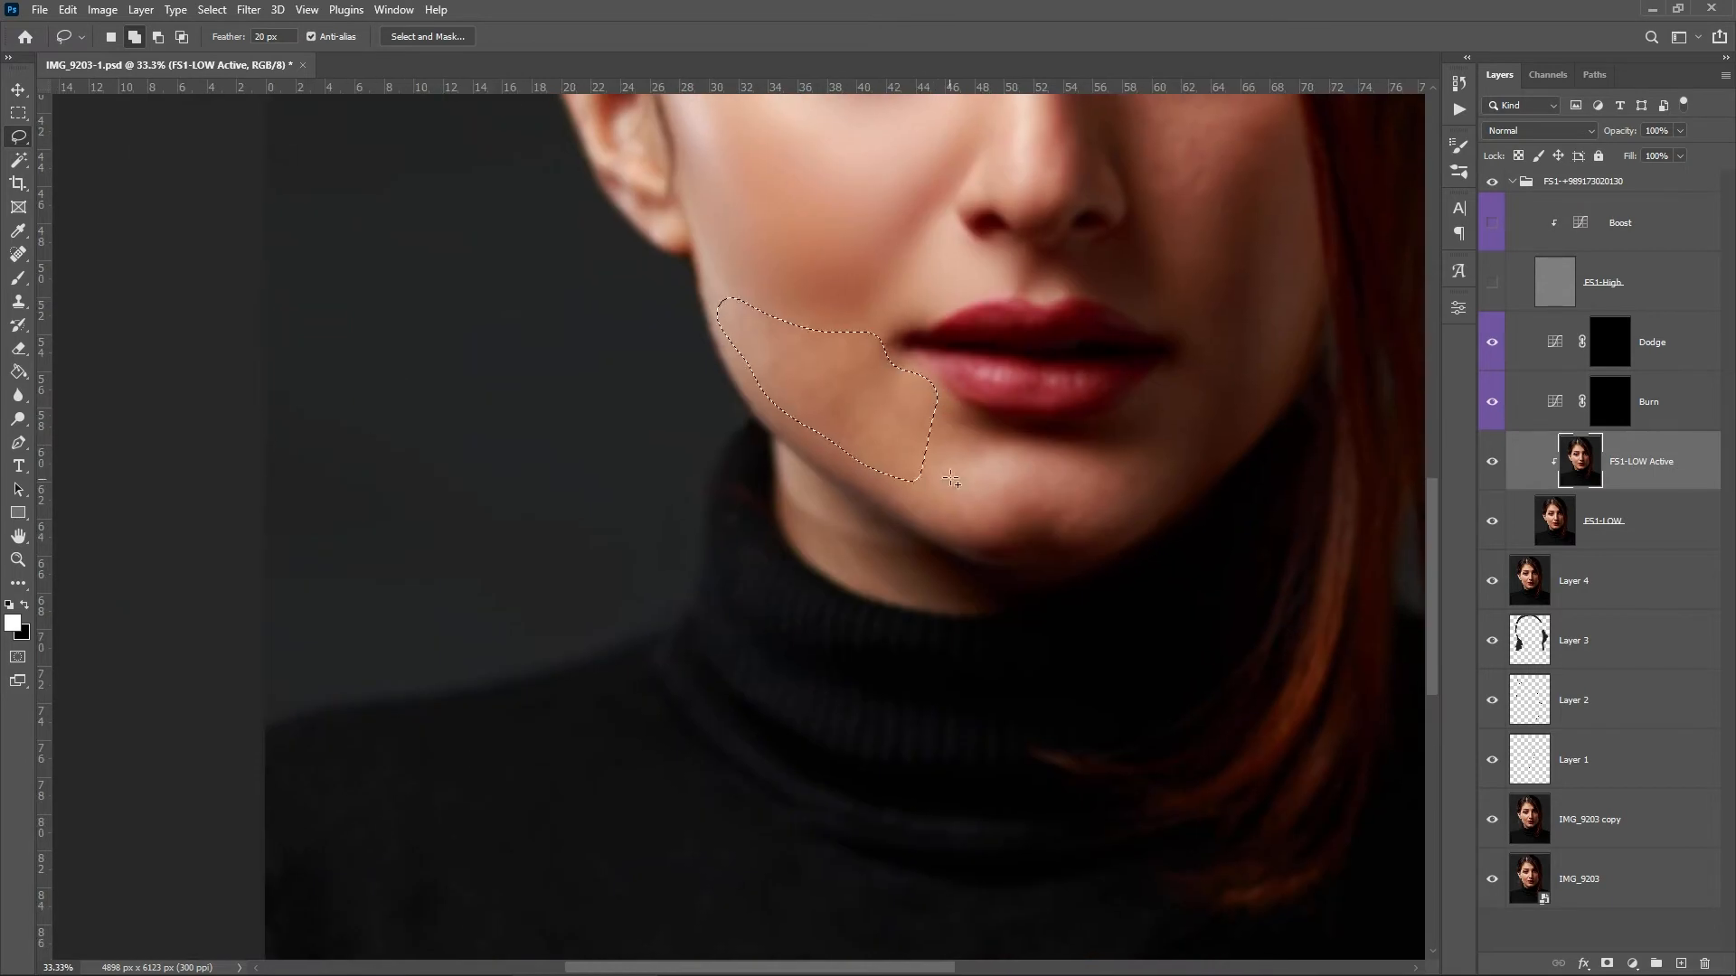
mouse_move(933, 405)
left_mouse_down()
mouse_move(743, 378)
mouse_move(756, 366)
left_mouse_up()
left_click_drag(886, 547, 671, 422)
key("ctrl+alt+f")
key("ctrl+d")
left_click_drag(868, 403, 860, 438)
left_click_drag(863, 429, 866, 417)
- Even out the chin tones by reapplying the blur to feathered lasso selections
mouse_move(914, 496)
left_mouse_down()
mouse_move(927, 560)
mouse_move(810, 415)
mouse_move(647, 415)
left_mouse_up()
key("ctrl+alt+f")
key("ctrl+d")
mouse_move(684, 453)
left_mouse_down()
mouse_move(761, 489)
mouse_move(671, 460)
left_mouse_up()
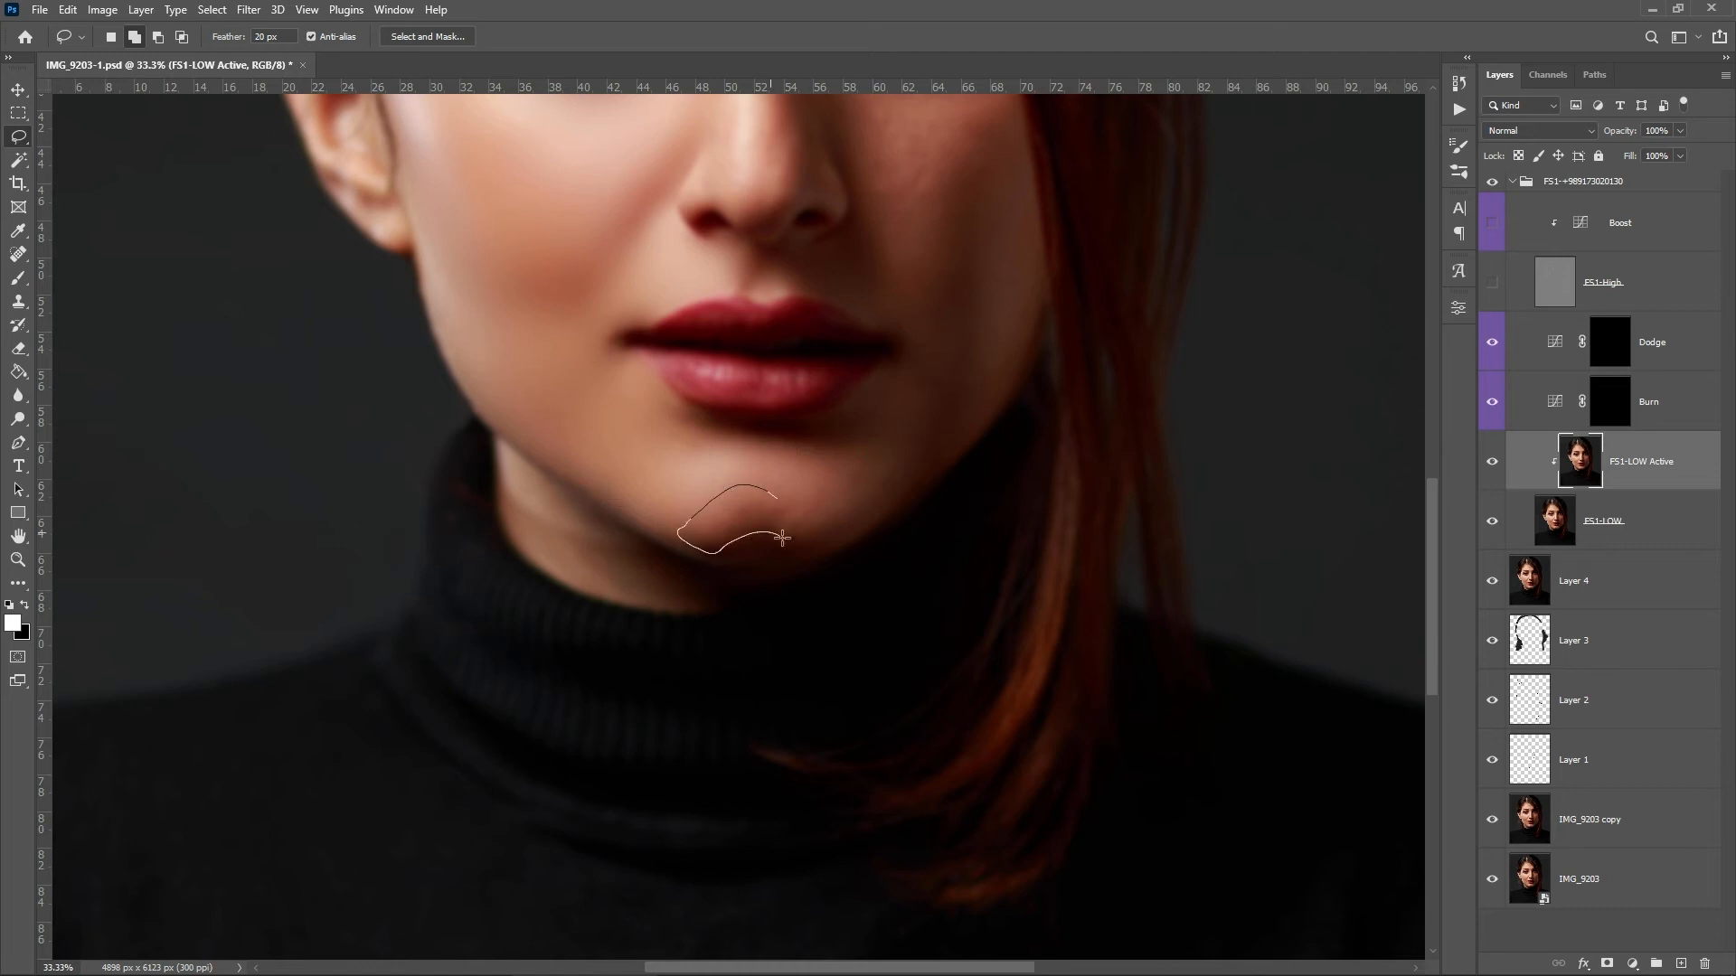
left_click_drag(851, 406, 686, 556)
key("ctrl+d")
- Blur feathered selections in the skin just below the lower lip
left_click_drag(784, 455, 804, 512)
left_click_drag(688, 513, 767, 503)
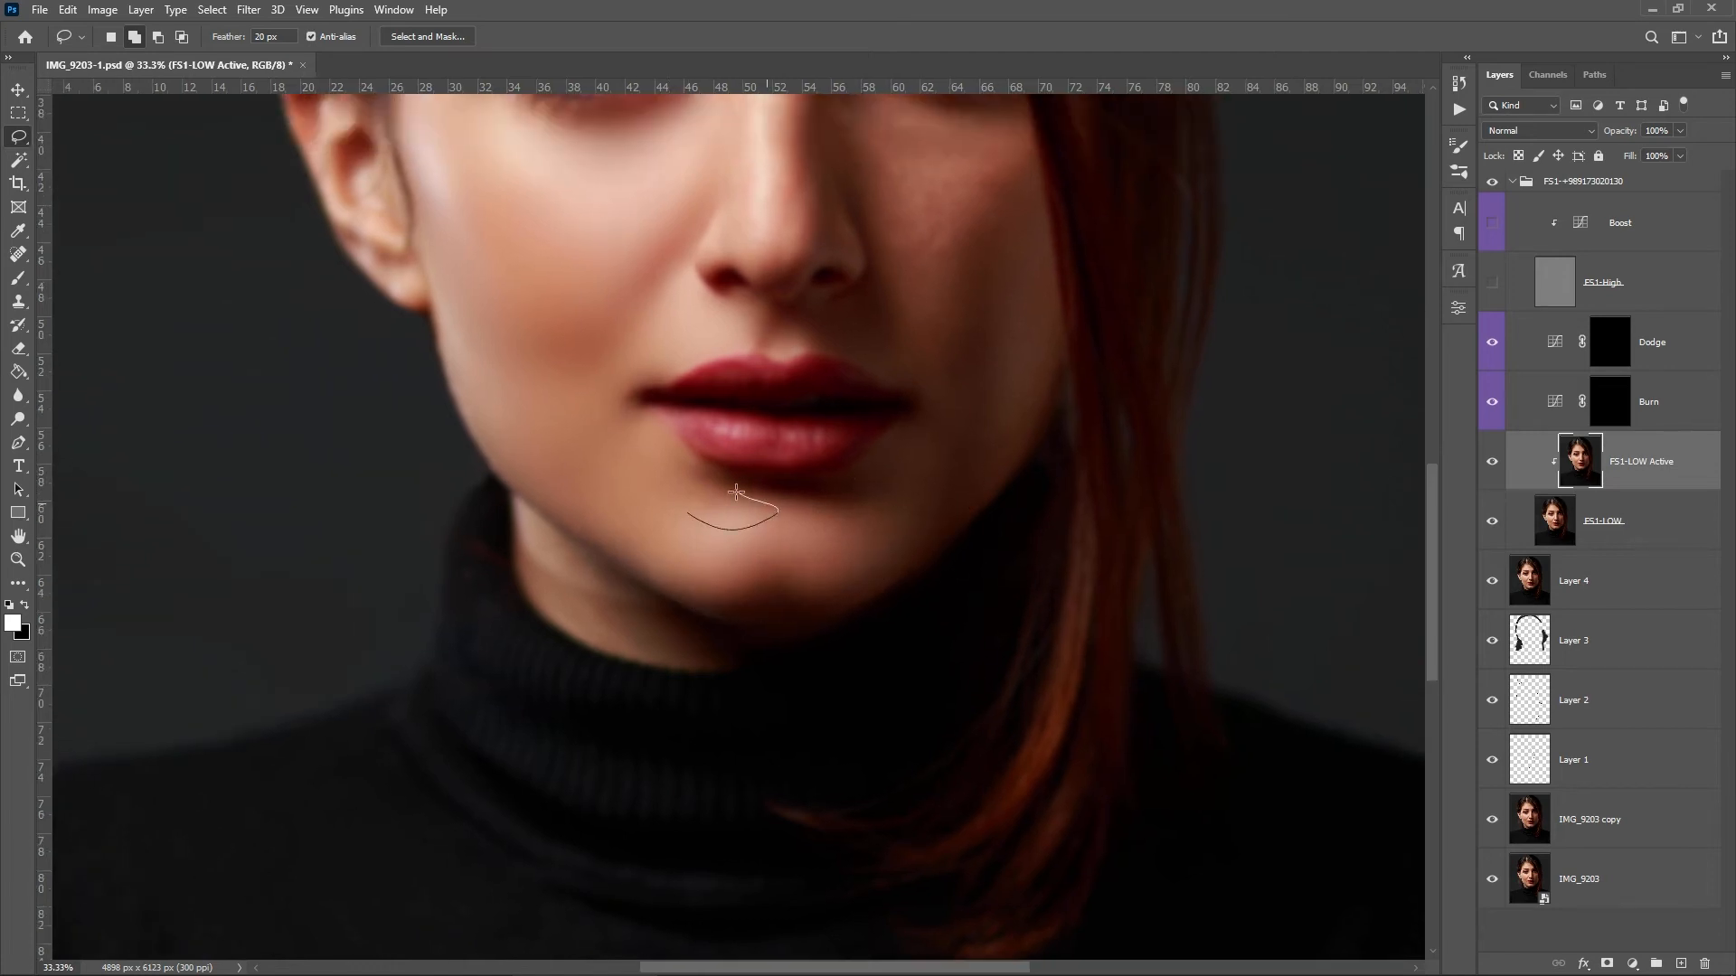
mouse_move(839, 437)
left_mouse_down()
mouse_move(705, 593)
mouse_move(704, 471)
left_mouse_up()
left_click_drag(638, 288, 625, 357)
left_click_drag(679, 570, 659, 318)
key("ctrl+d")
- Smooth the tonal transitions on and around the nose with blurred feathered selections
left_click_drag(769, 424, 679, 420)
left_click_drag(657, 500, 677, 425)
key("ctrl+d")
left_click_drag(582, 544, 658, 558)
key("ctrl+d")
left_click_drag(609, 473, 642, 550)
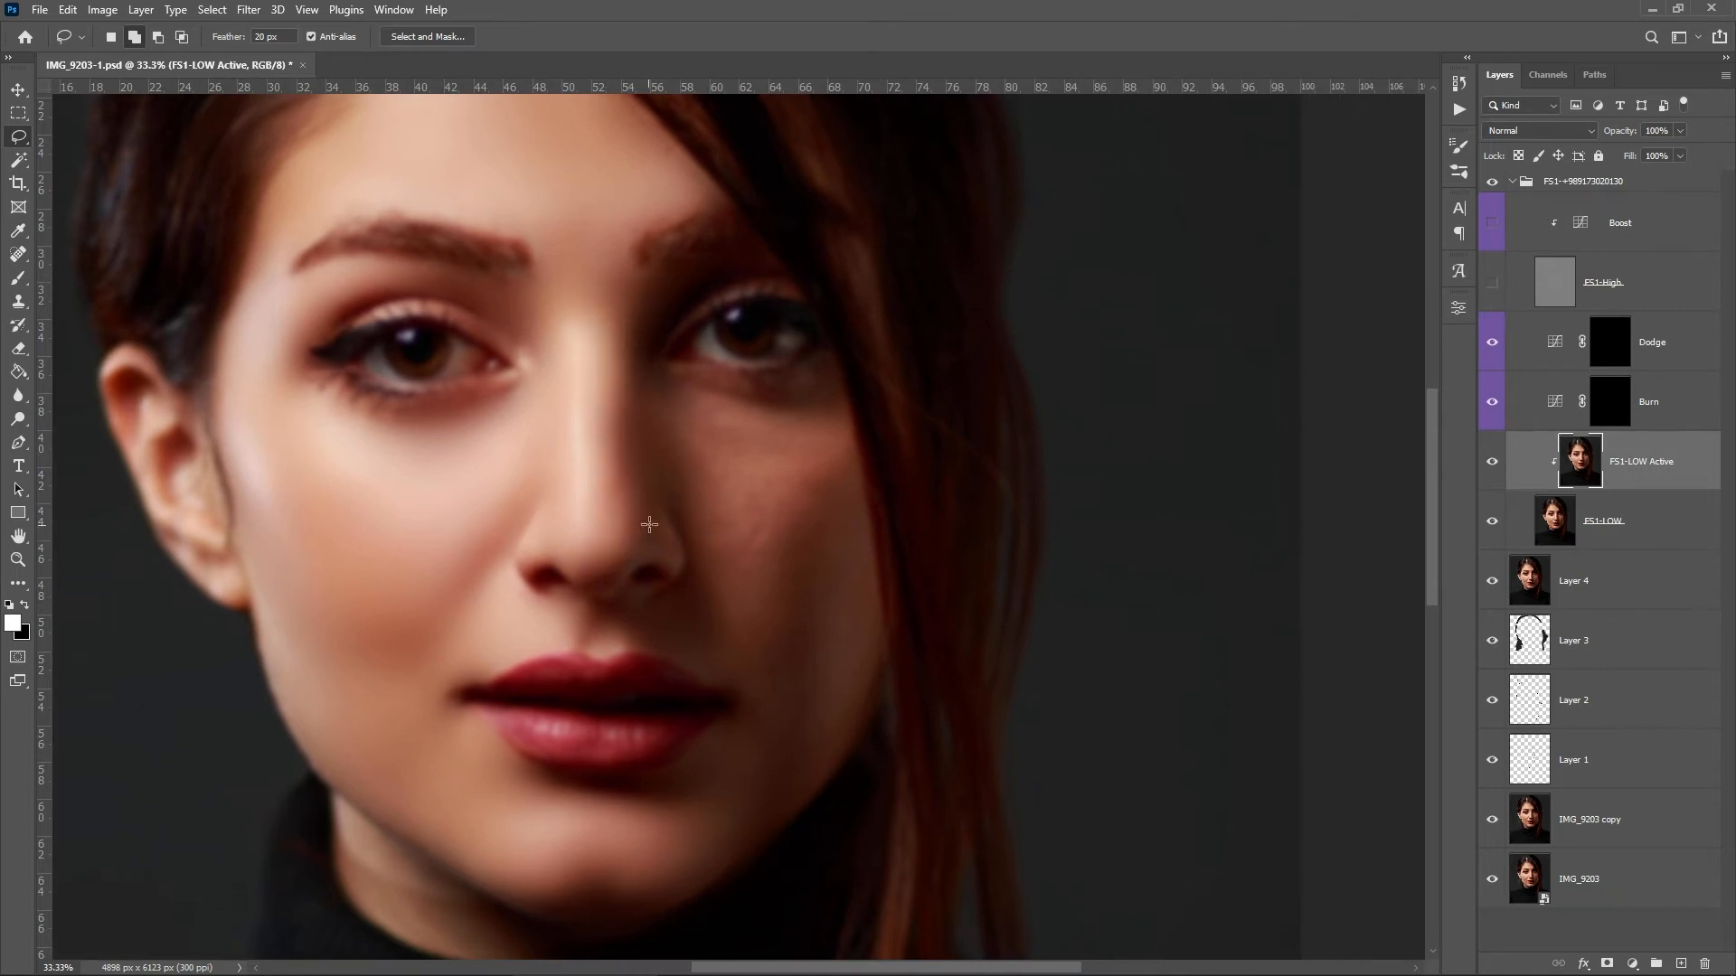
key("ctrl+d")
- Blur feathered selections across the shaded cheek between the nose and the long hair
scroll(747, 477, "down", 3)
scroll(748, 476, "up", 2)
left_click_drag(829, 508, 694, 539)
left_click_drag(811, 404, 811, 394)
key("ctrl+d")
mouse_move(794, 424)
left_mouse_down()
mouse_move(680, 419)
mouse_move(826, 453)
mouse_move(720, 470)
mouse_move(769, 459)
left_mouse_up()
key("ctrl+d")
left_click_drag(775, 470, 816, 437)
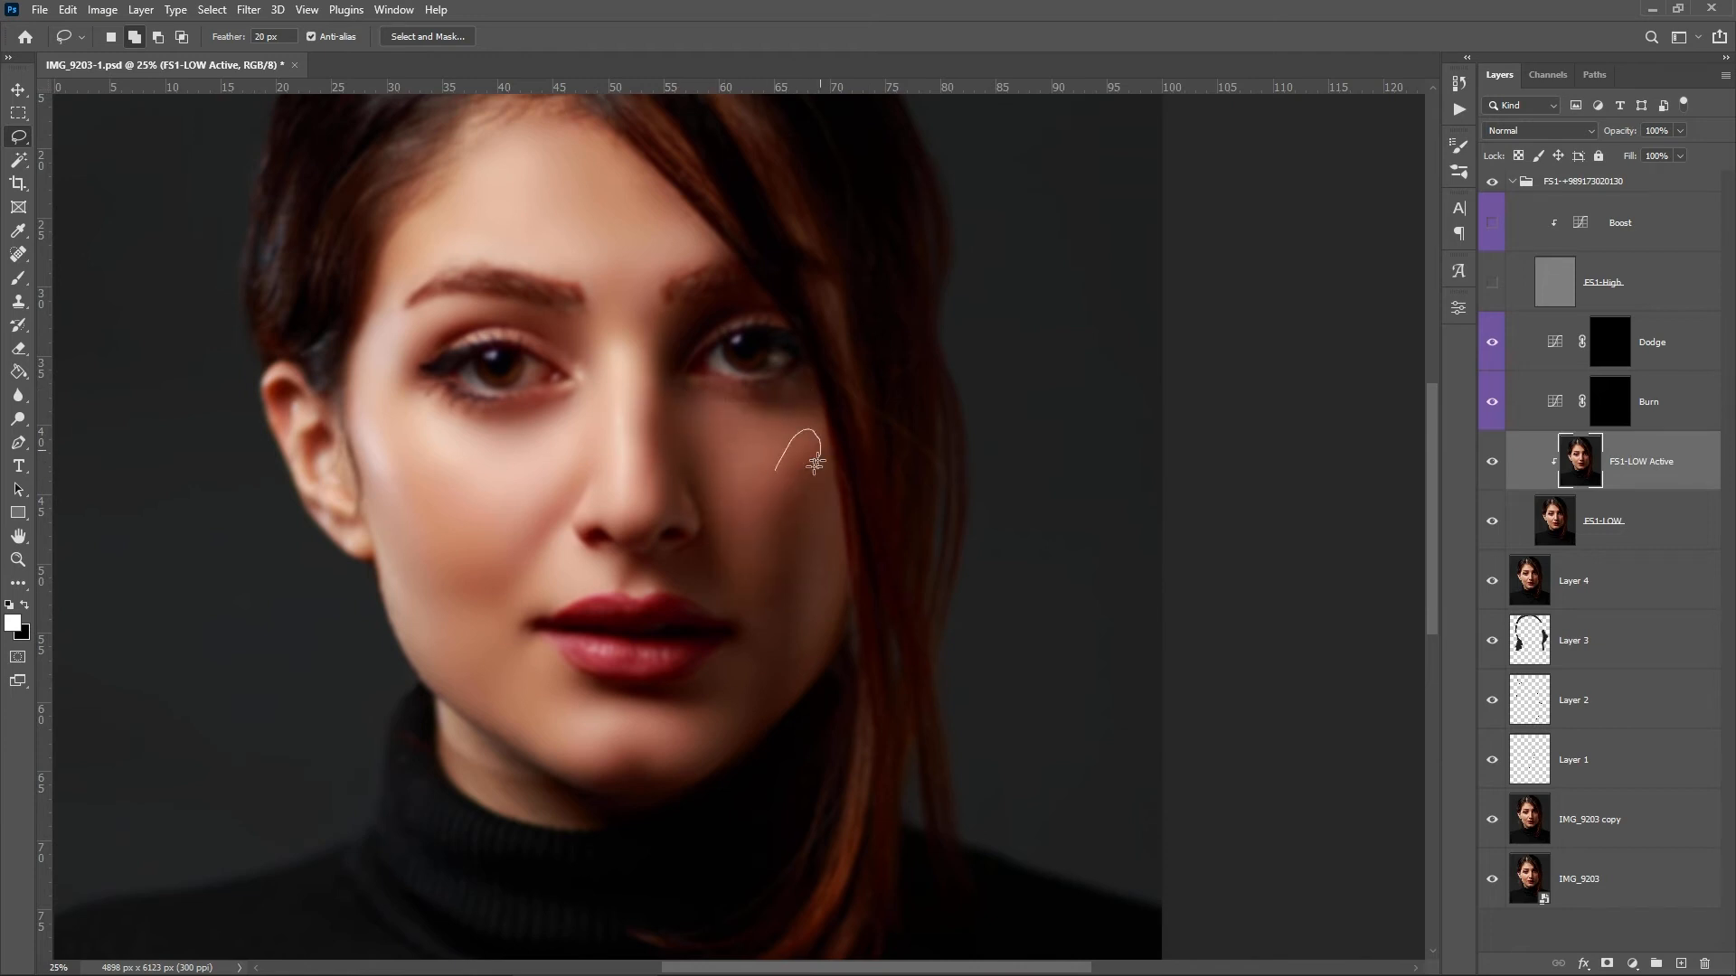
left_click_drag(841, 584, 821, 470)
key("ctrl+d")
- Smooth the shaded jaw beside the mouth and the neck above the collar with blurred feathered selections
mouse_move(788, 658)
left_mouse_down()
mouse_move(747, 563)
mouse_move(781, 665)
left_mouse_up()
key("ctrl+d")
left_click_drag(794, 653, 736, 696)
left_click_drag(447, 720, 519, 765)
key("ctrl+d")
left_click_drag(483, 785, 479, 779)
key("ctrl+d")
- Blur small feathered selections between the eyebrows and on the upper forehead
left_click_drag(590, 516, 598, 671)
left_click_drag(643, 493, 649, 470)
mouse_move(547, 285)
left_mouse_down()
mouse_move(528, 347)
mouse_move(544, 291)
left_mouse_up()
key("ctrl+d")
- Refine the outer edge of the lit cheek and the skin beside the nose with blurred feathered selections
left_click_drag(544, 626, 631, 473)
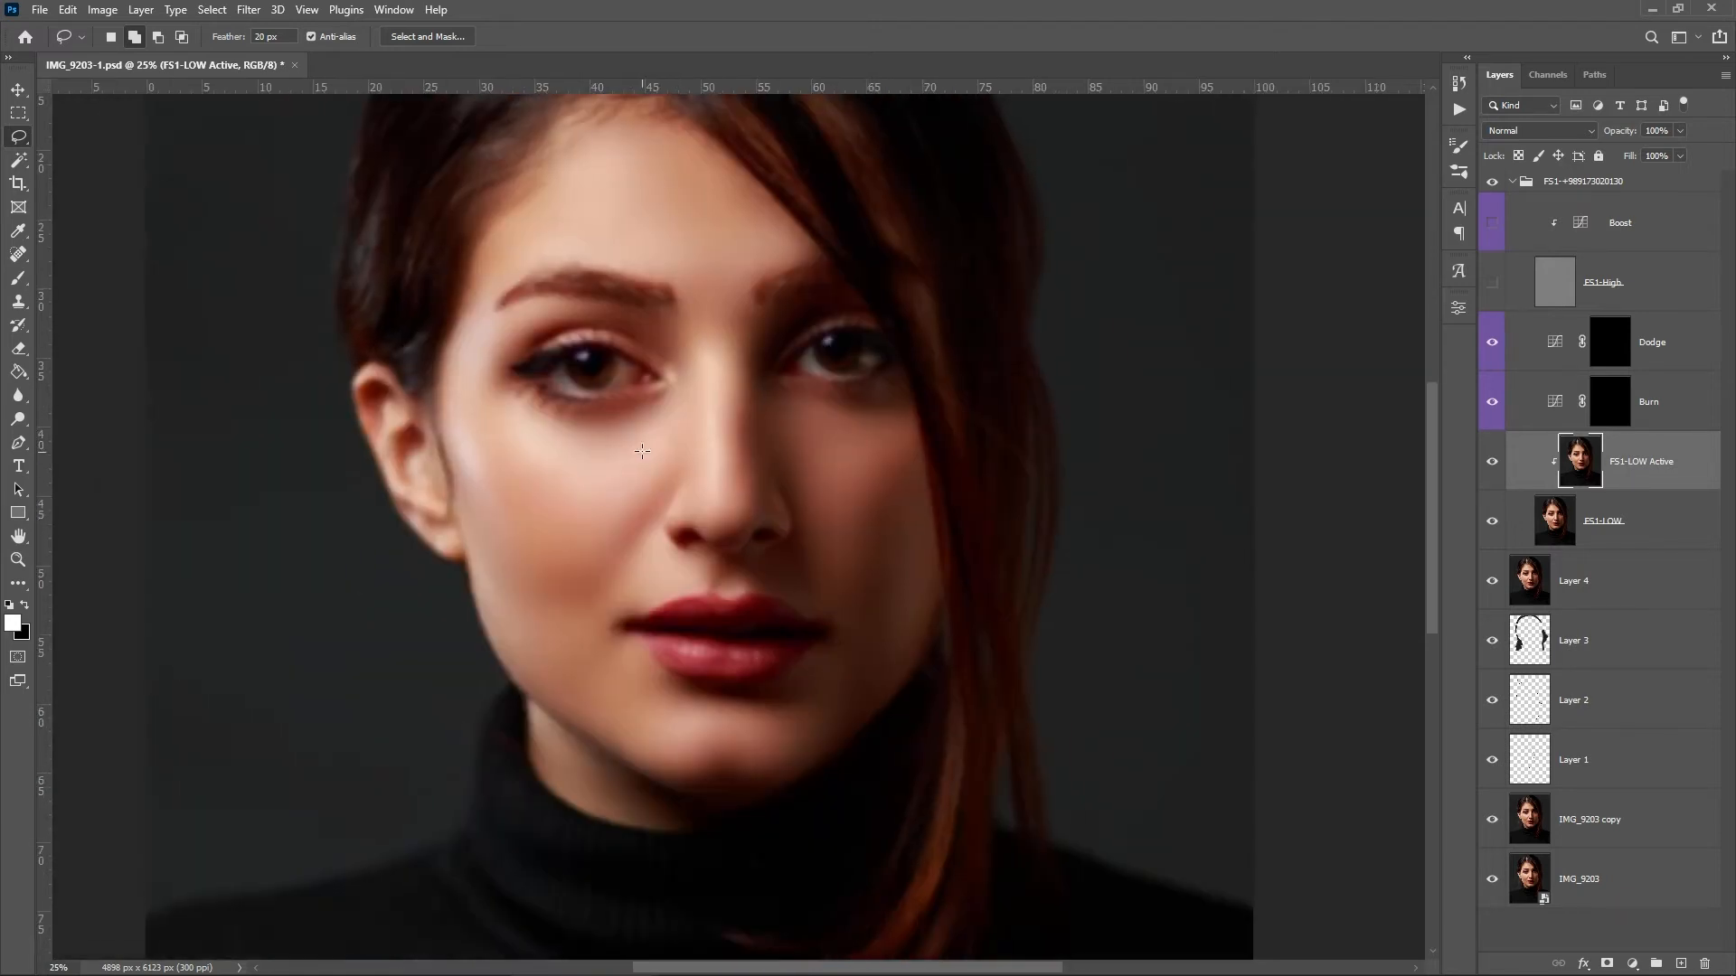
left_click_drag(473, 430, 473, 434)
key("ctrl+d")
left_click_drag(561, 466, 510, 412)
left_click_drag(632, 577, 572, 587)
mouse_move(686, 392)
left_mouse_down()
mouse_move(713, 516)
mouse_move(698, 465)
left_mouse_up()
key("ctrl+d")
- Select the whole forehead down to between the eyebrows with a feathered lasso, blur it and deselect
key("ctrl+minus")
key("ctrl+minus")
key("ctrl+minus")
key("ctrl+plus")
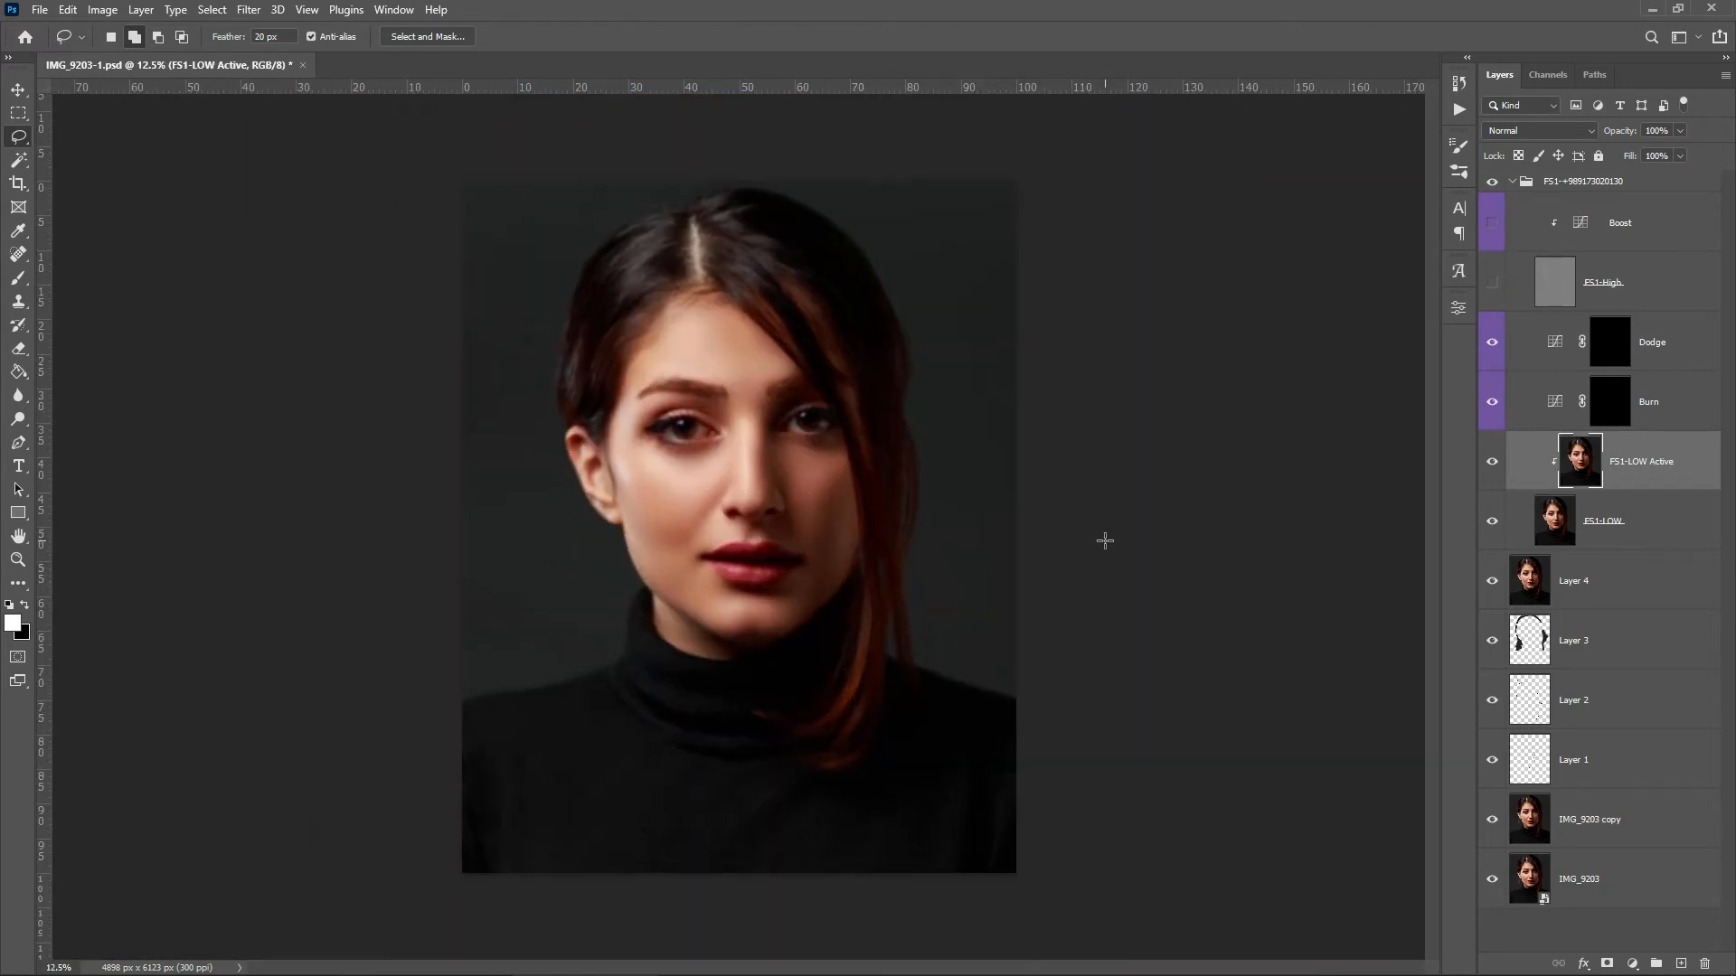
key("ctrl+plus")
left_click_drag(719, 430, 769, 403)
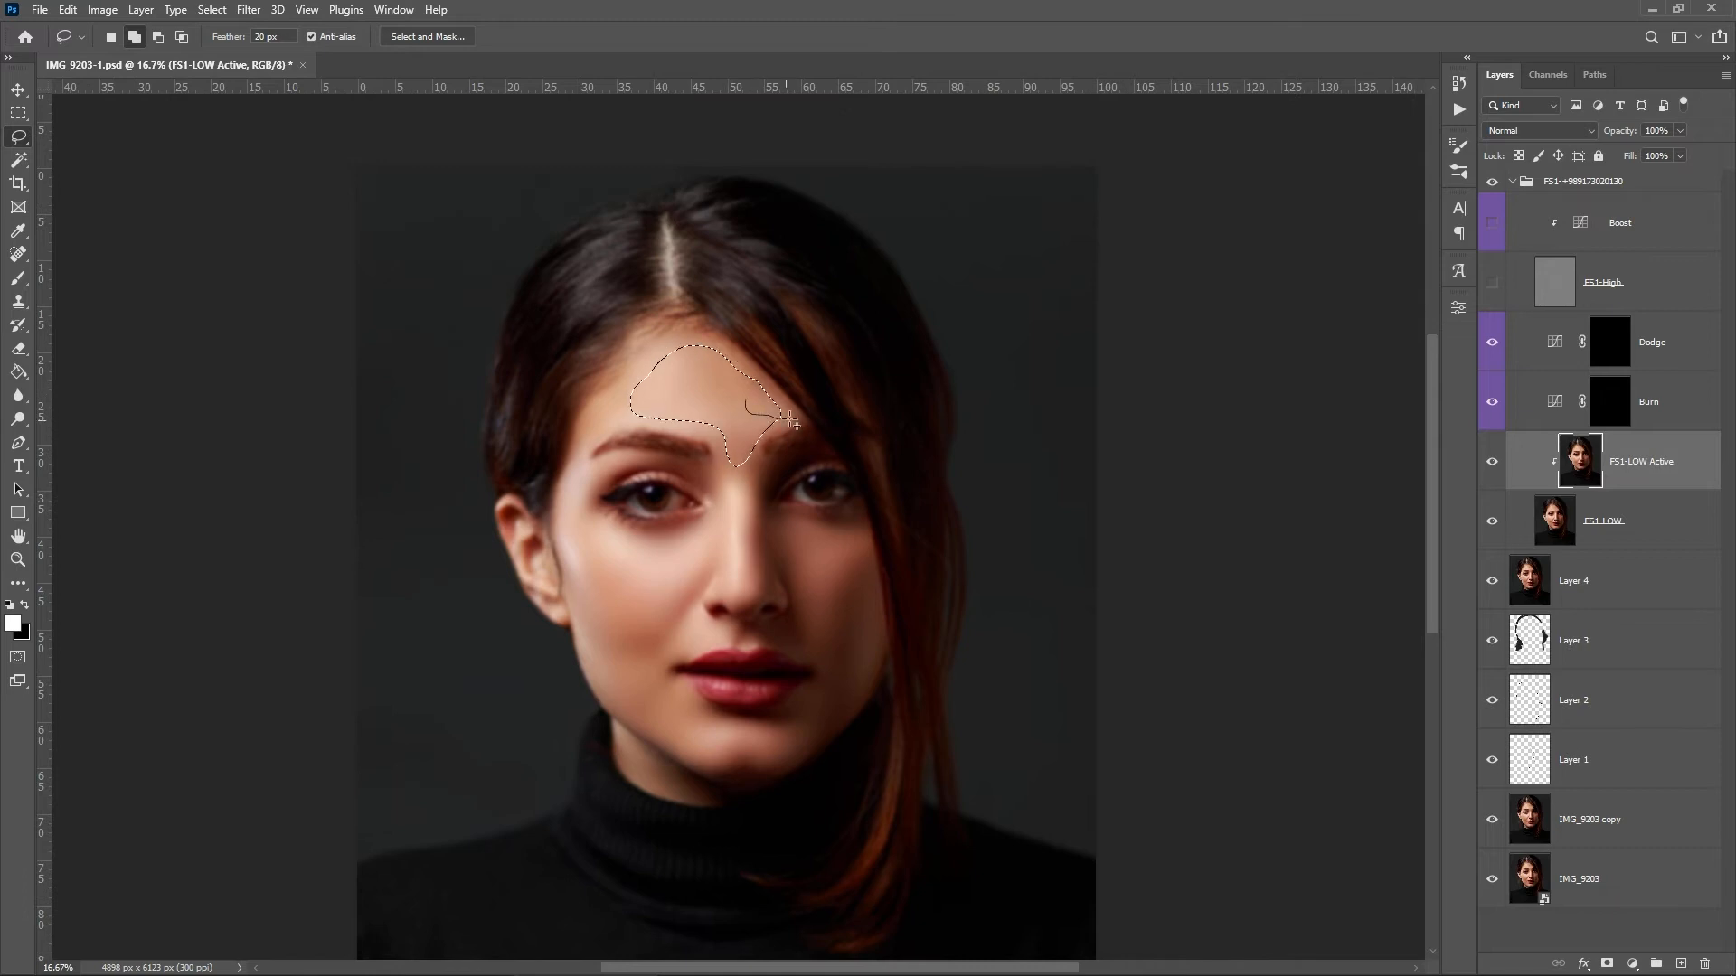
key("ctrl+d")
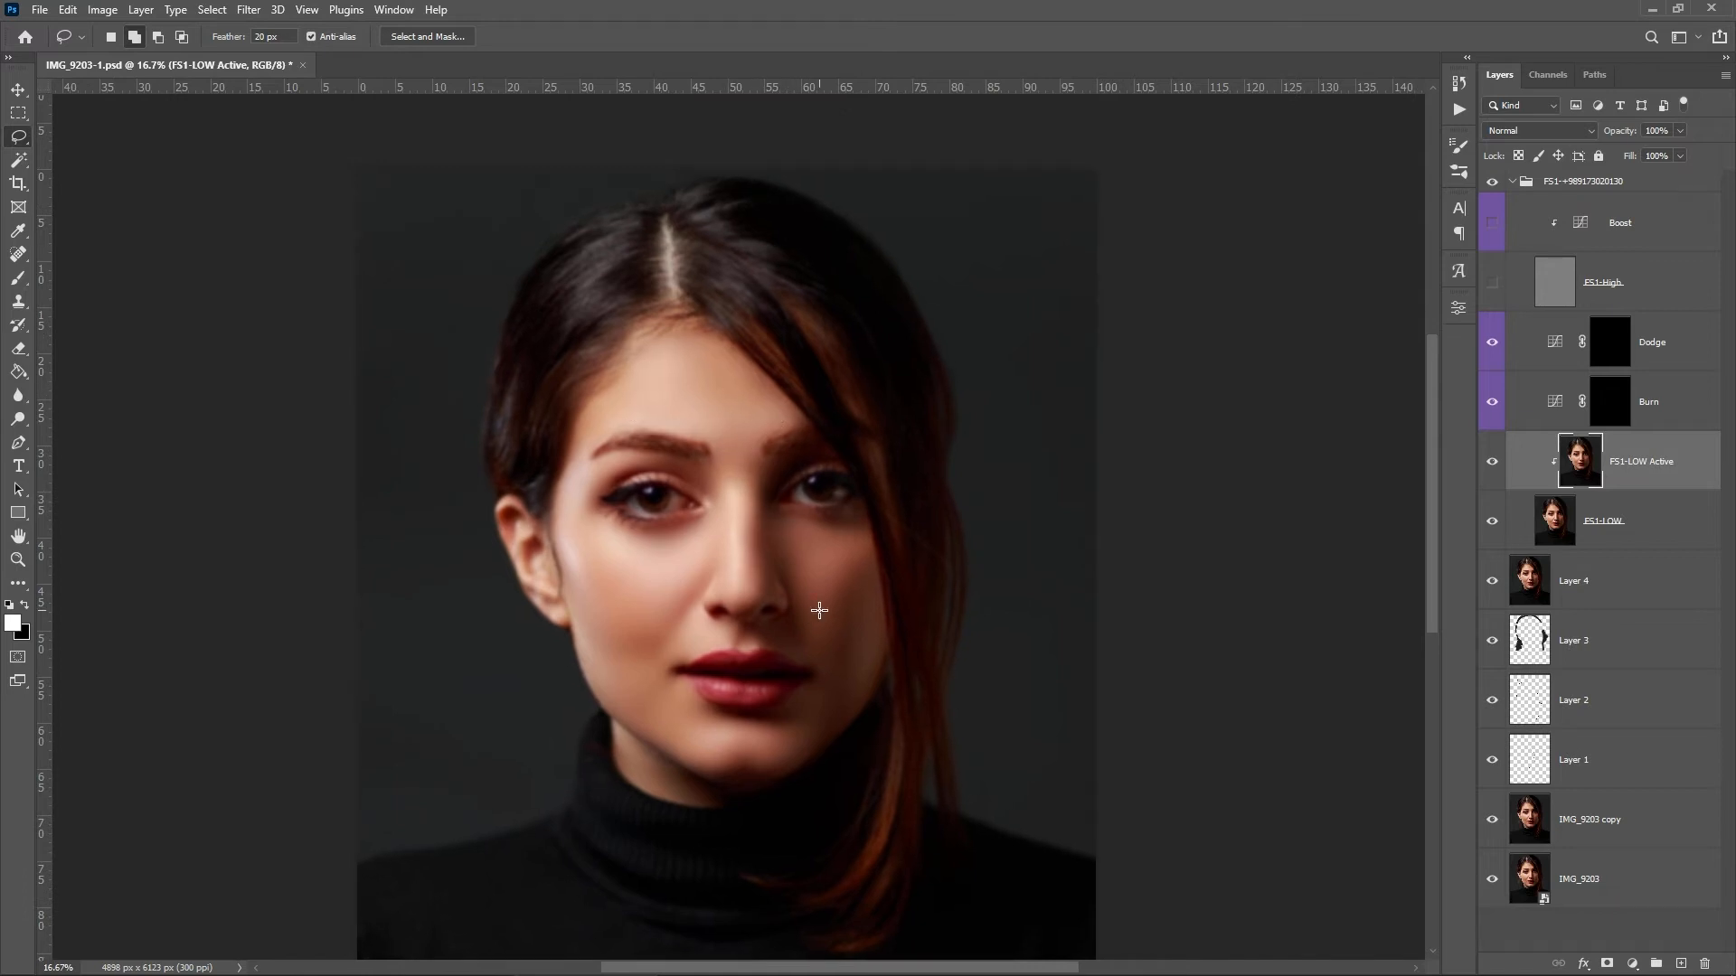
- Blur one more feathered selection on the lit cheek and clear the selection
left_click_drag(794, 565, 804, 513)
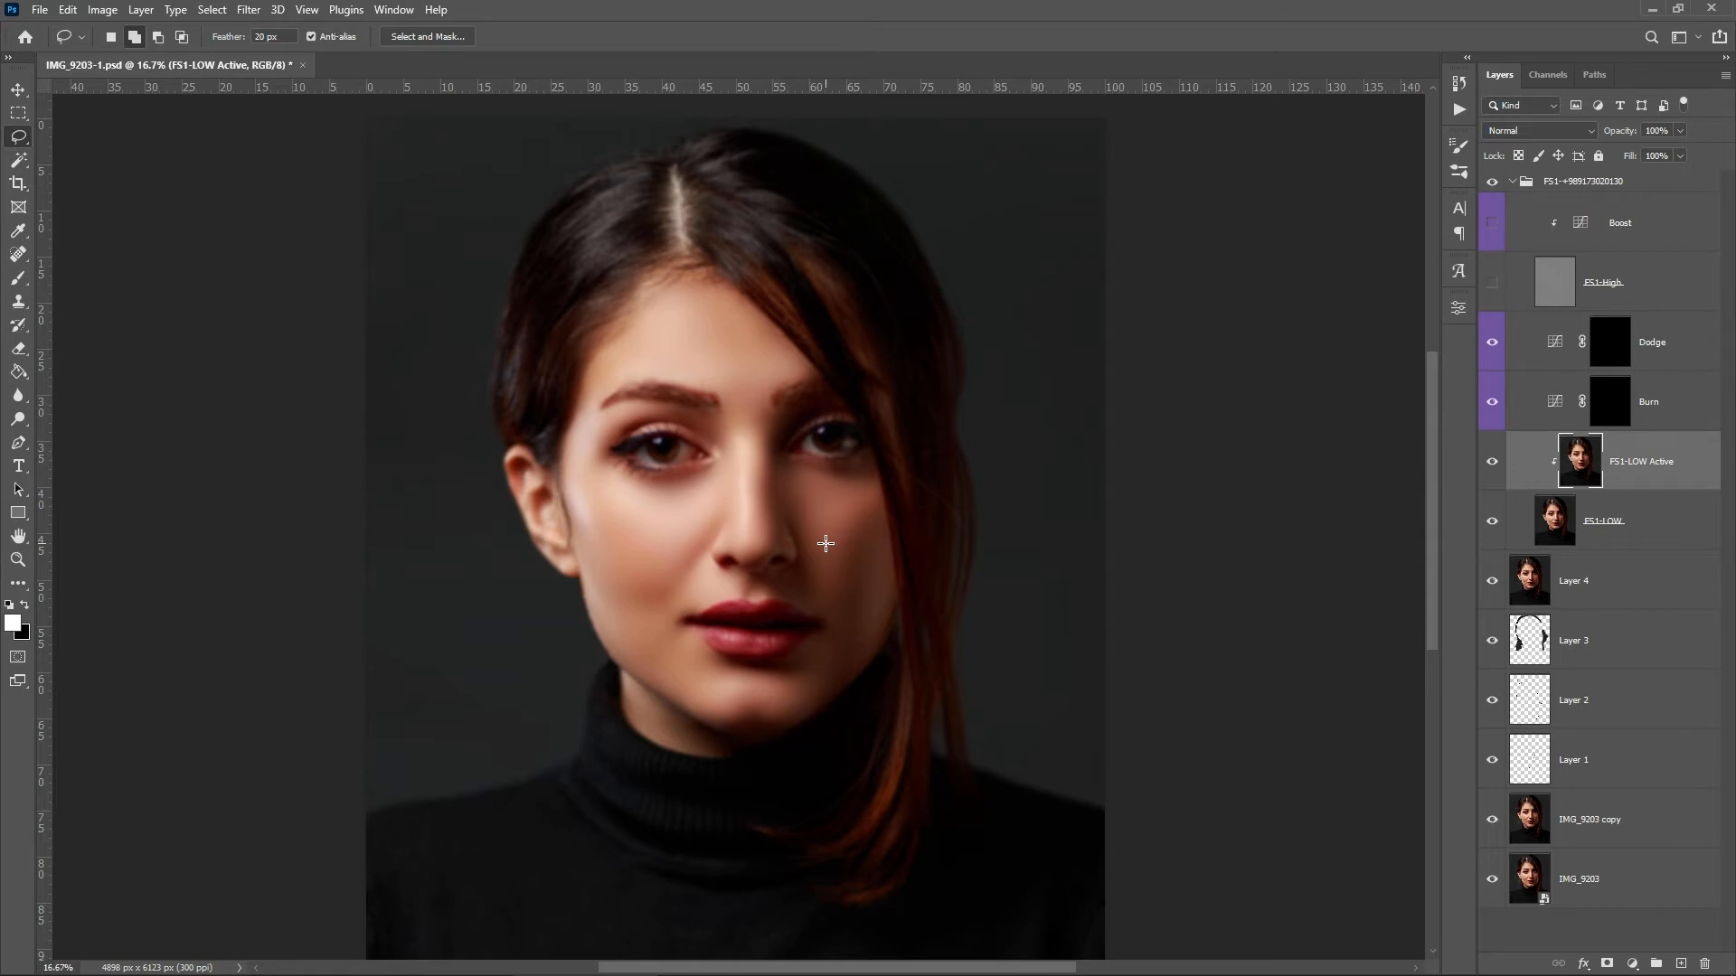
left_click_drag(615, 540, 620, 545)
key("ctrl+d")
- Target the Dodge layer's mask and set up a smaller white brush at 1% opacity, undoing the test stroke
mouse_move(673, 558)
left_mouse_down()
mouse_move(596, 539)
mouse_move(620, 712)
left_mouse_up()
left_click(1610, 343)
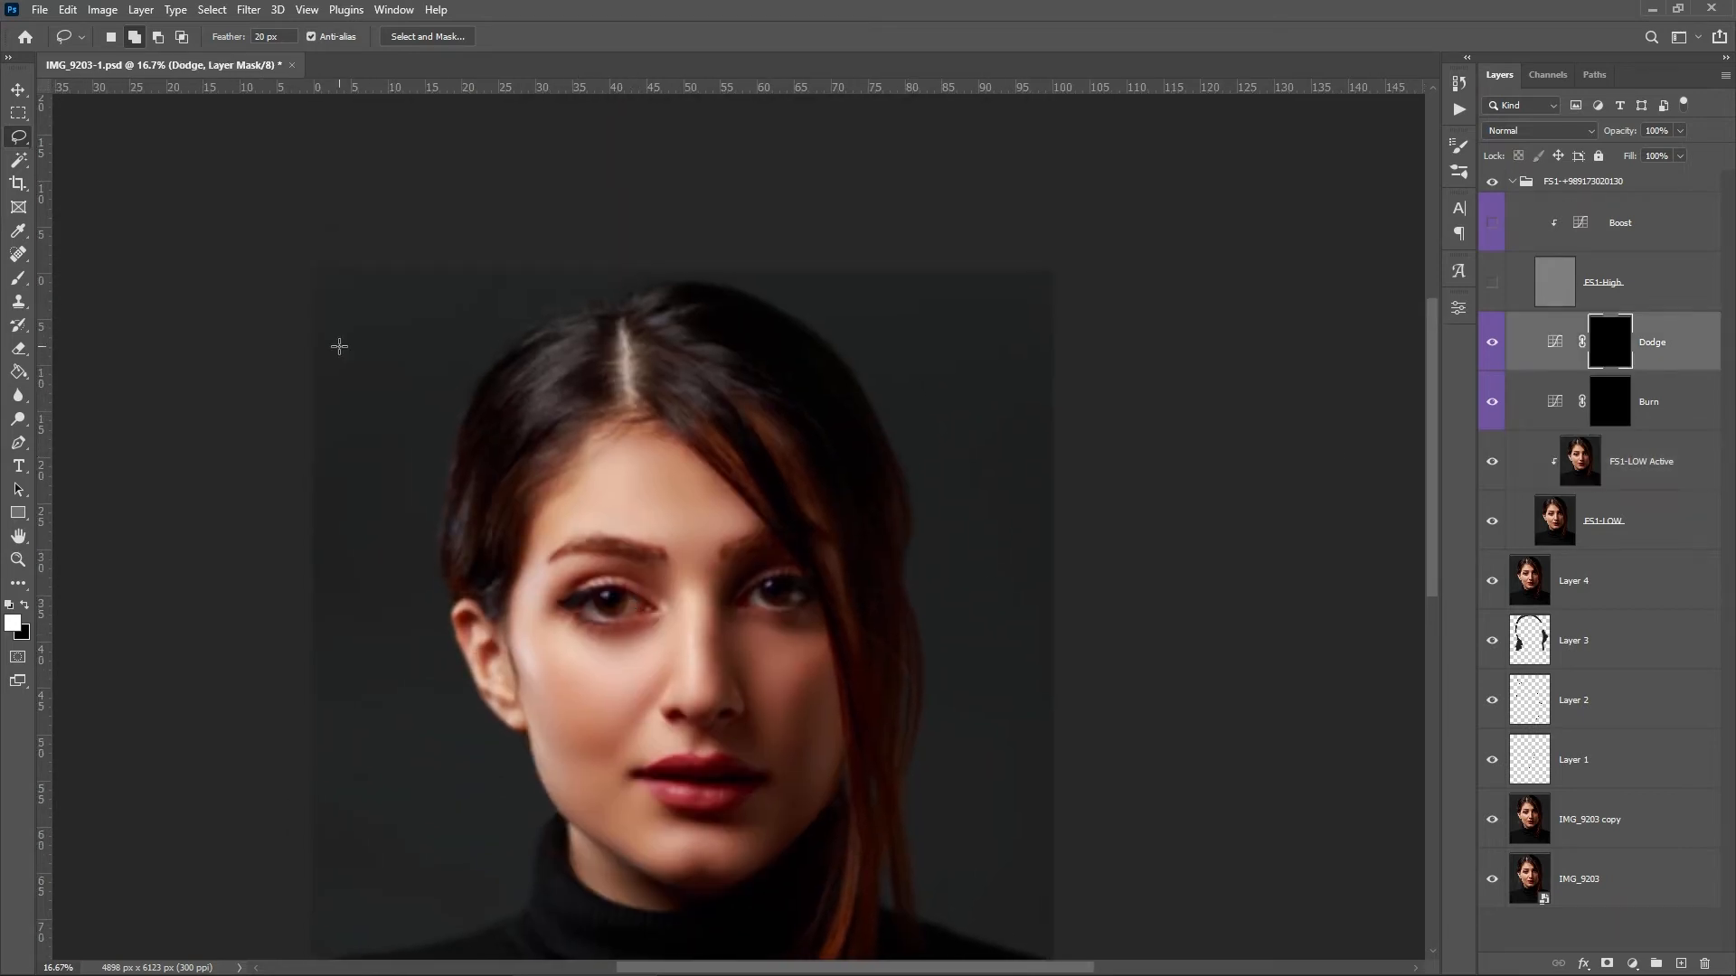
key("b")
key("bracketleft")
key("bracketleft")
key("bracketleft")
left_click_drag(721, 498, 672, 499)
key("ctrl+z")
left_click_drag(415, 37, 331, 58)
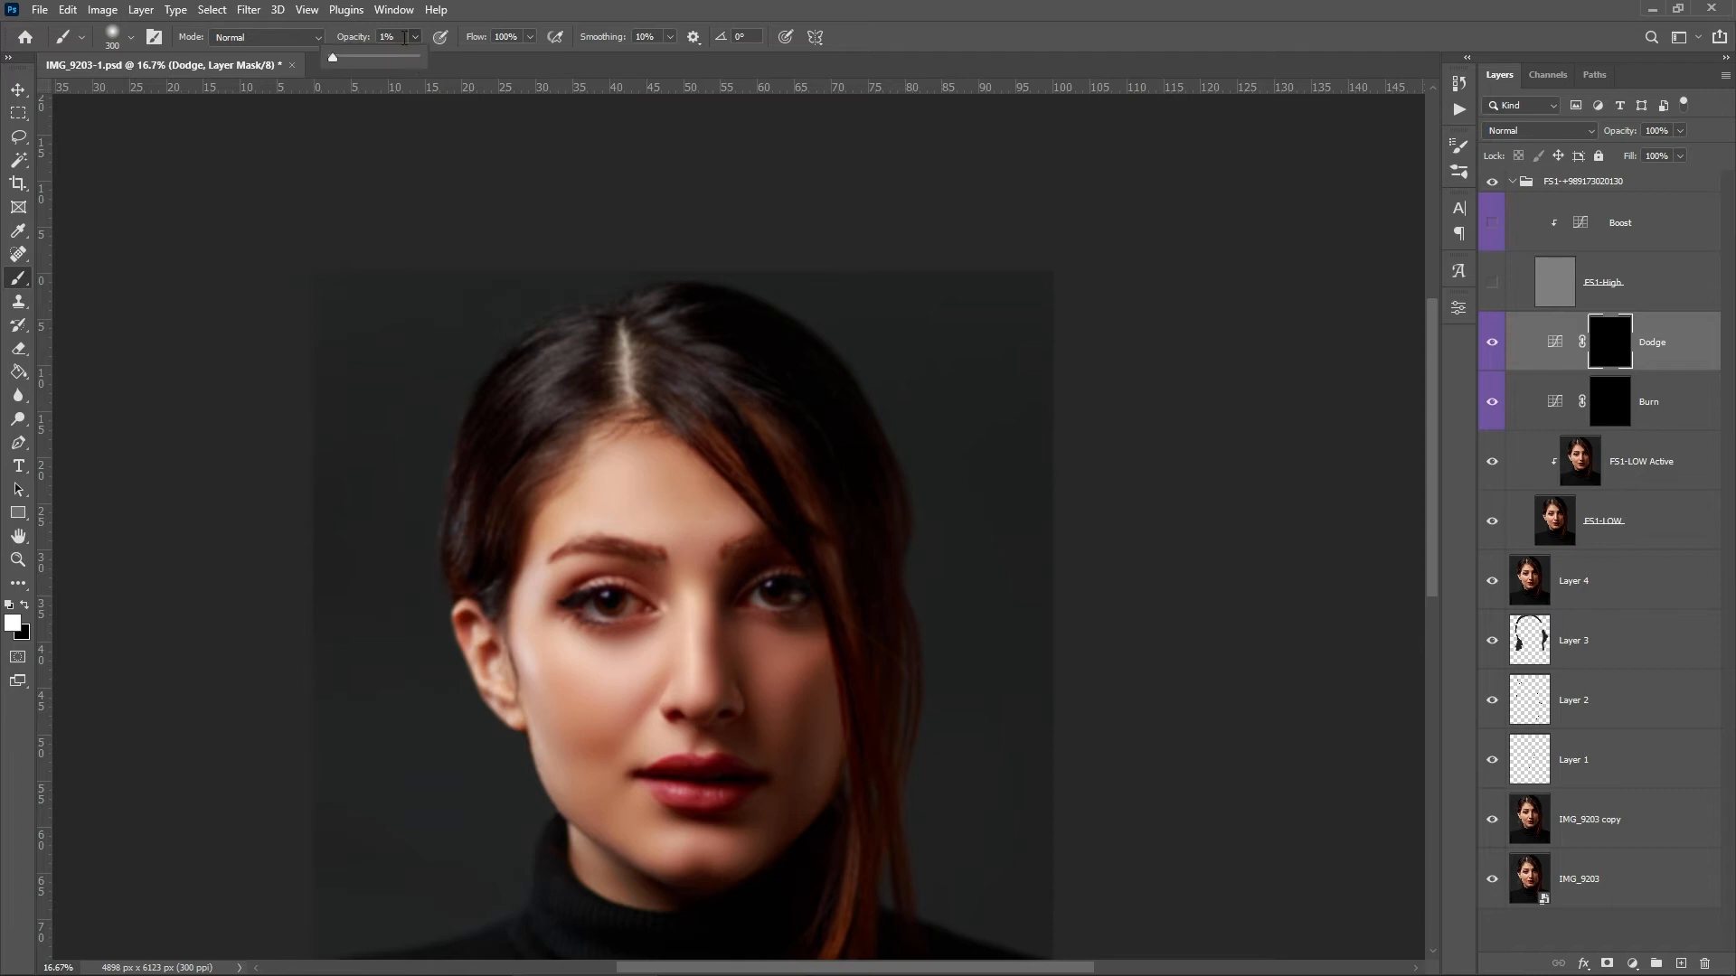
- Paint soft highlights on the forehead, under the lit eye and down the nose bridge on the Dodge mask at 2% opacity
key("ctrl+minus")
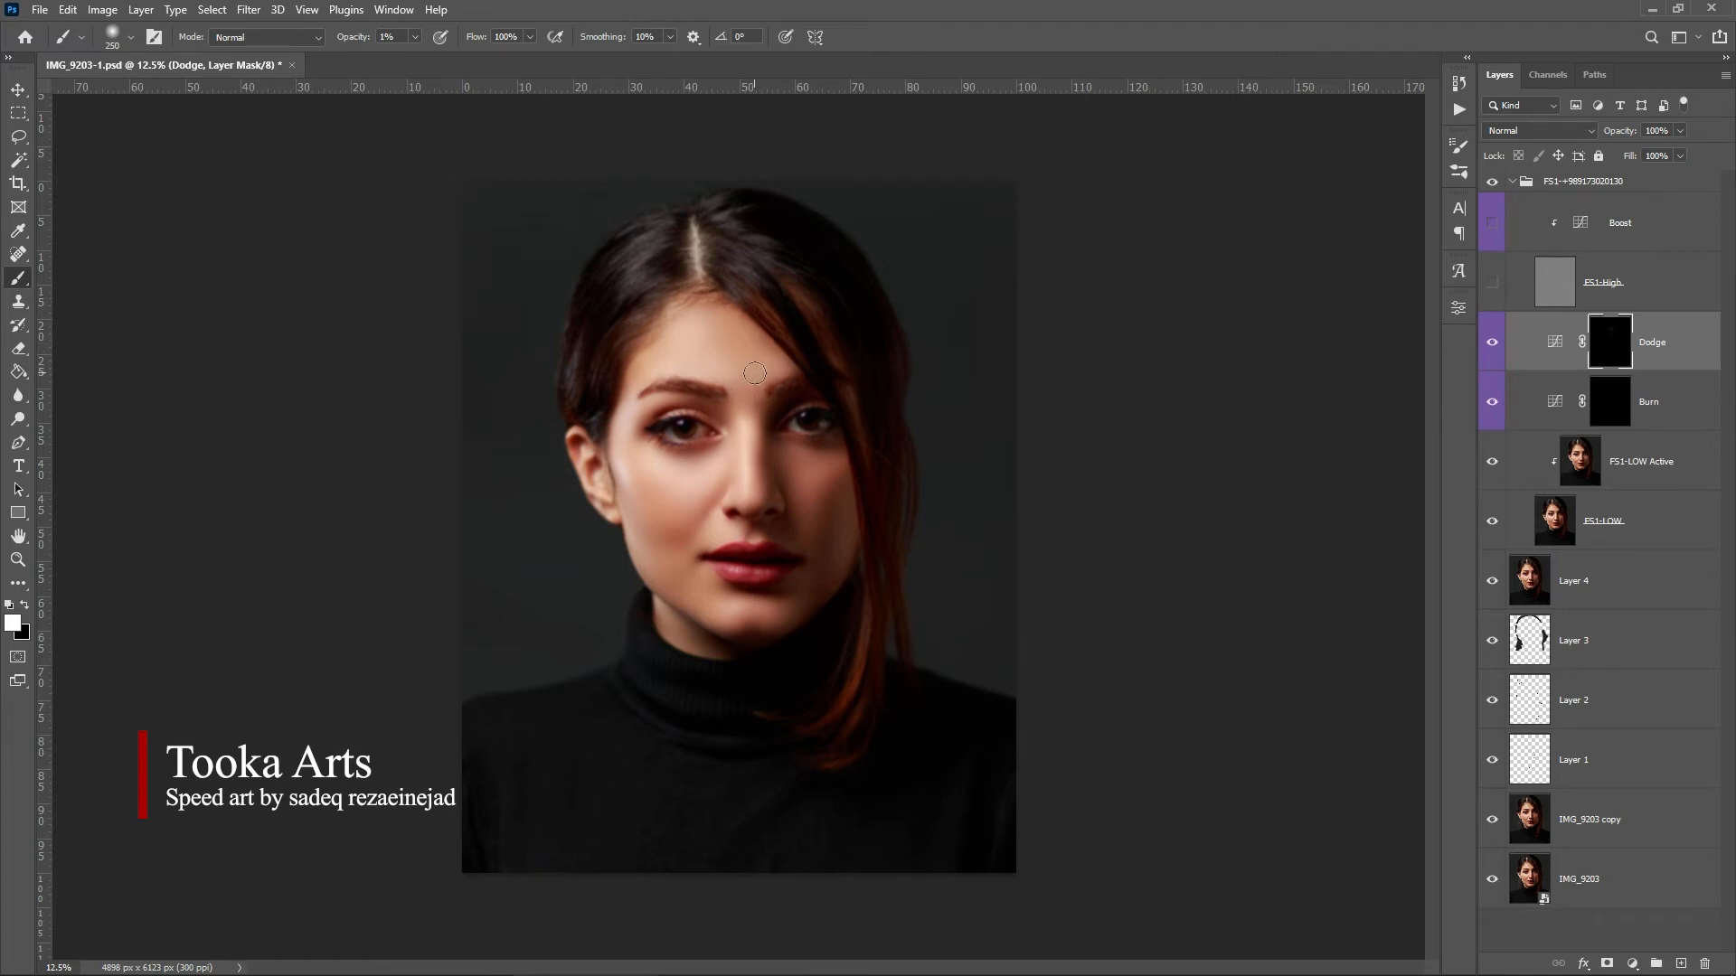
mouse_move(784, 353)
left_mouse_down()
mouse_move(746, 355)
mouse_move(766, 345)
left_mouse_up()
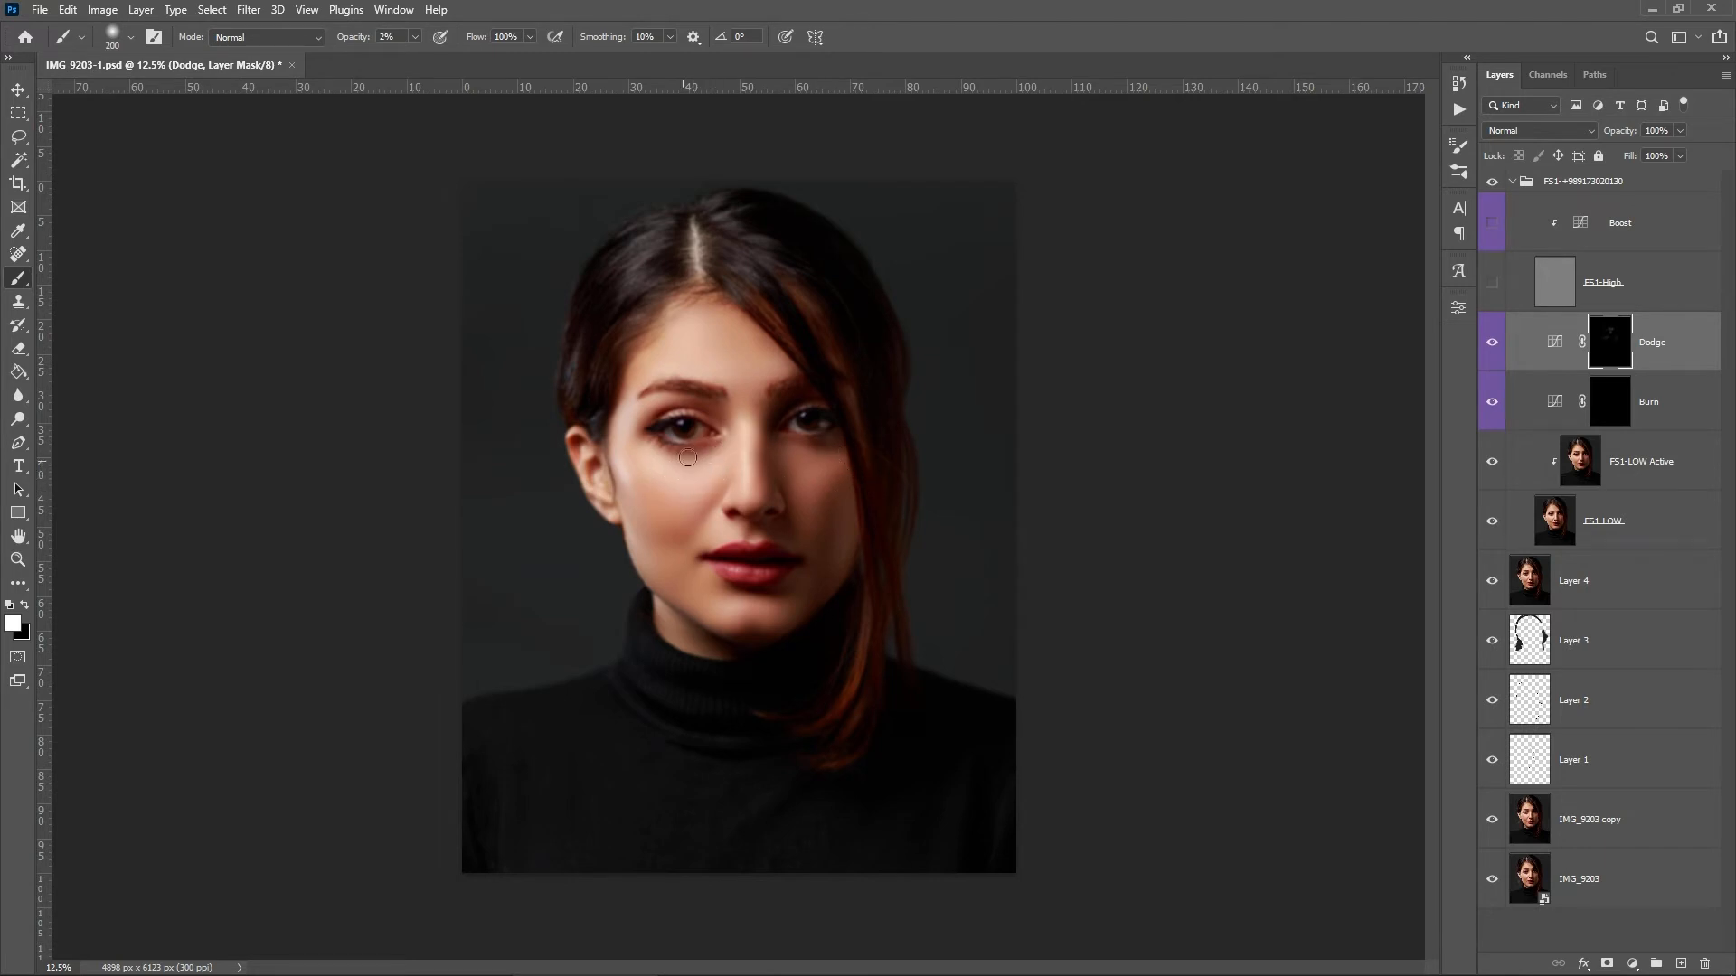
key("ctrl+plus")
key("bracketleft")
key("bracketleft")
key("bracketleft")
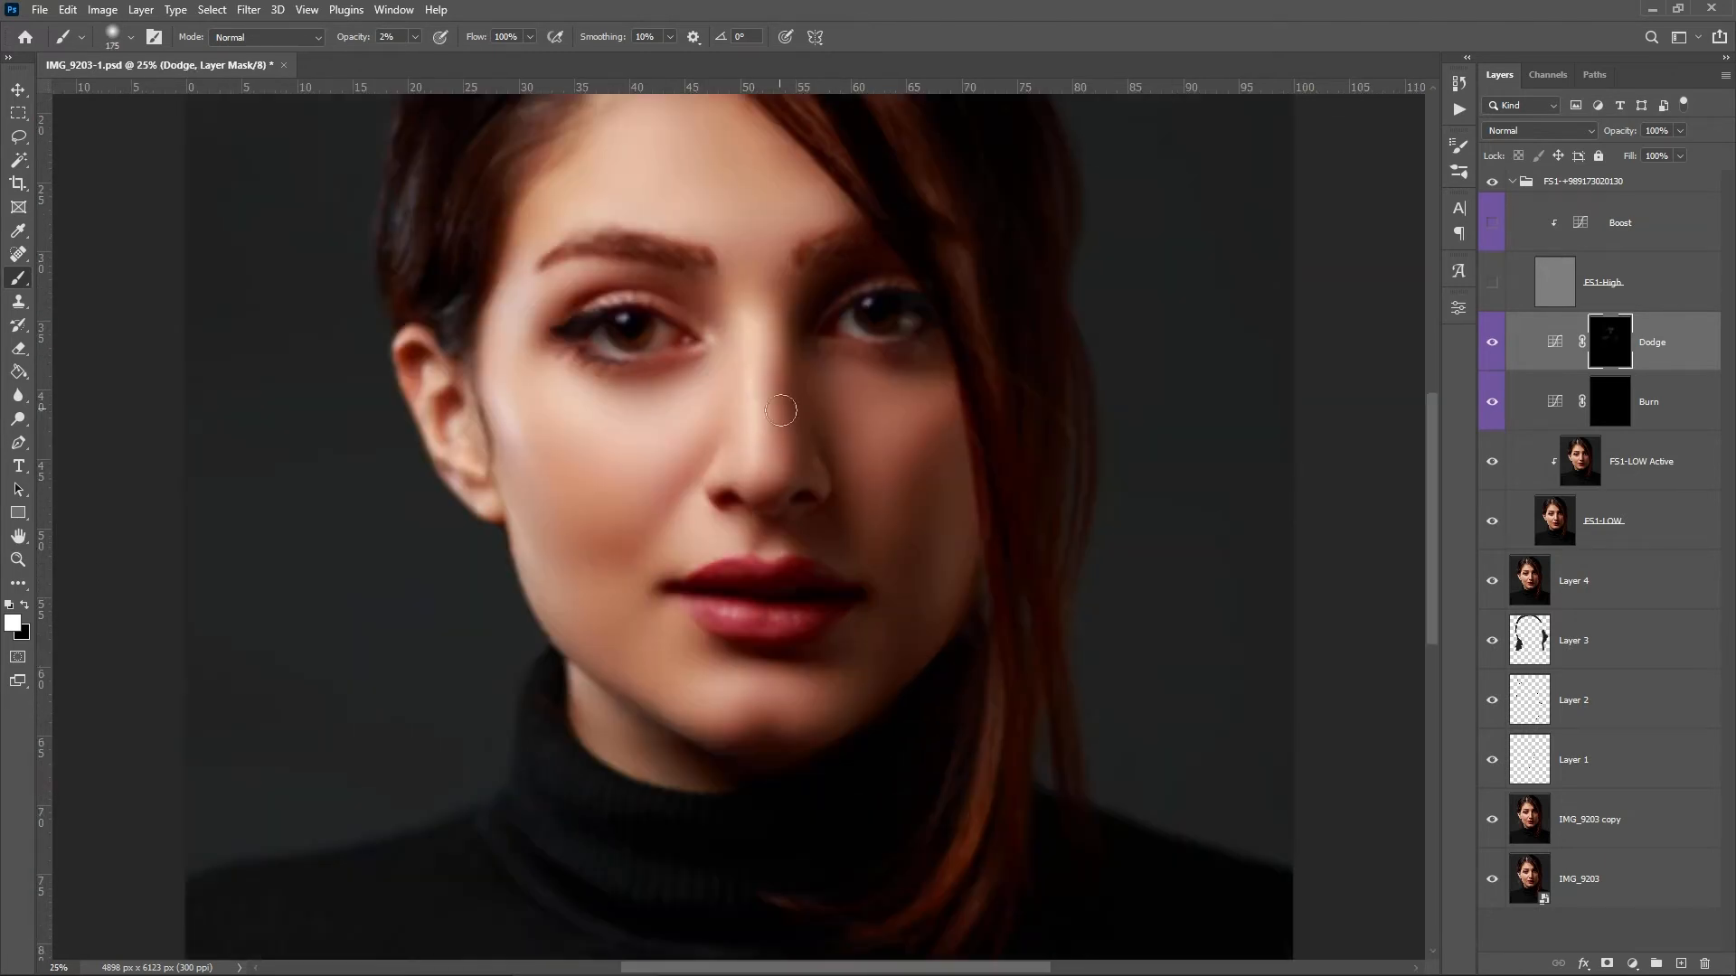
mouse_move(756, 313)
left_mouse_down()
mouse_move(747, 394)
mouse_move(739, 349)
left_mouse_up()
- Set the white Dodge brush to a size of 150 with 100% opacity and 6% flow
key("ctrl+minus")
key("ctrl+minus")
key("ctrl+minus")
key("ctrl+minus")
key("ctrl+plus")
key("ctrl+plus")
key("bracketright")
key("bracketright")
key("bracketright")
key("bracketright")
key("bracketright")
key("bracketright")
key("bracketright")
key("bracketright")
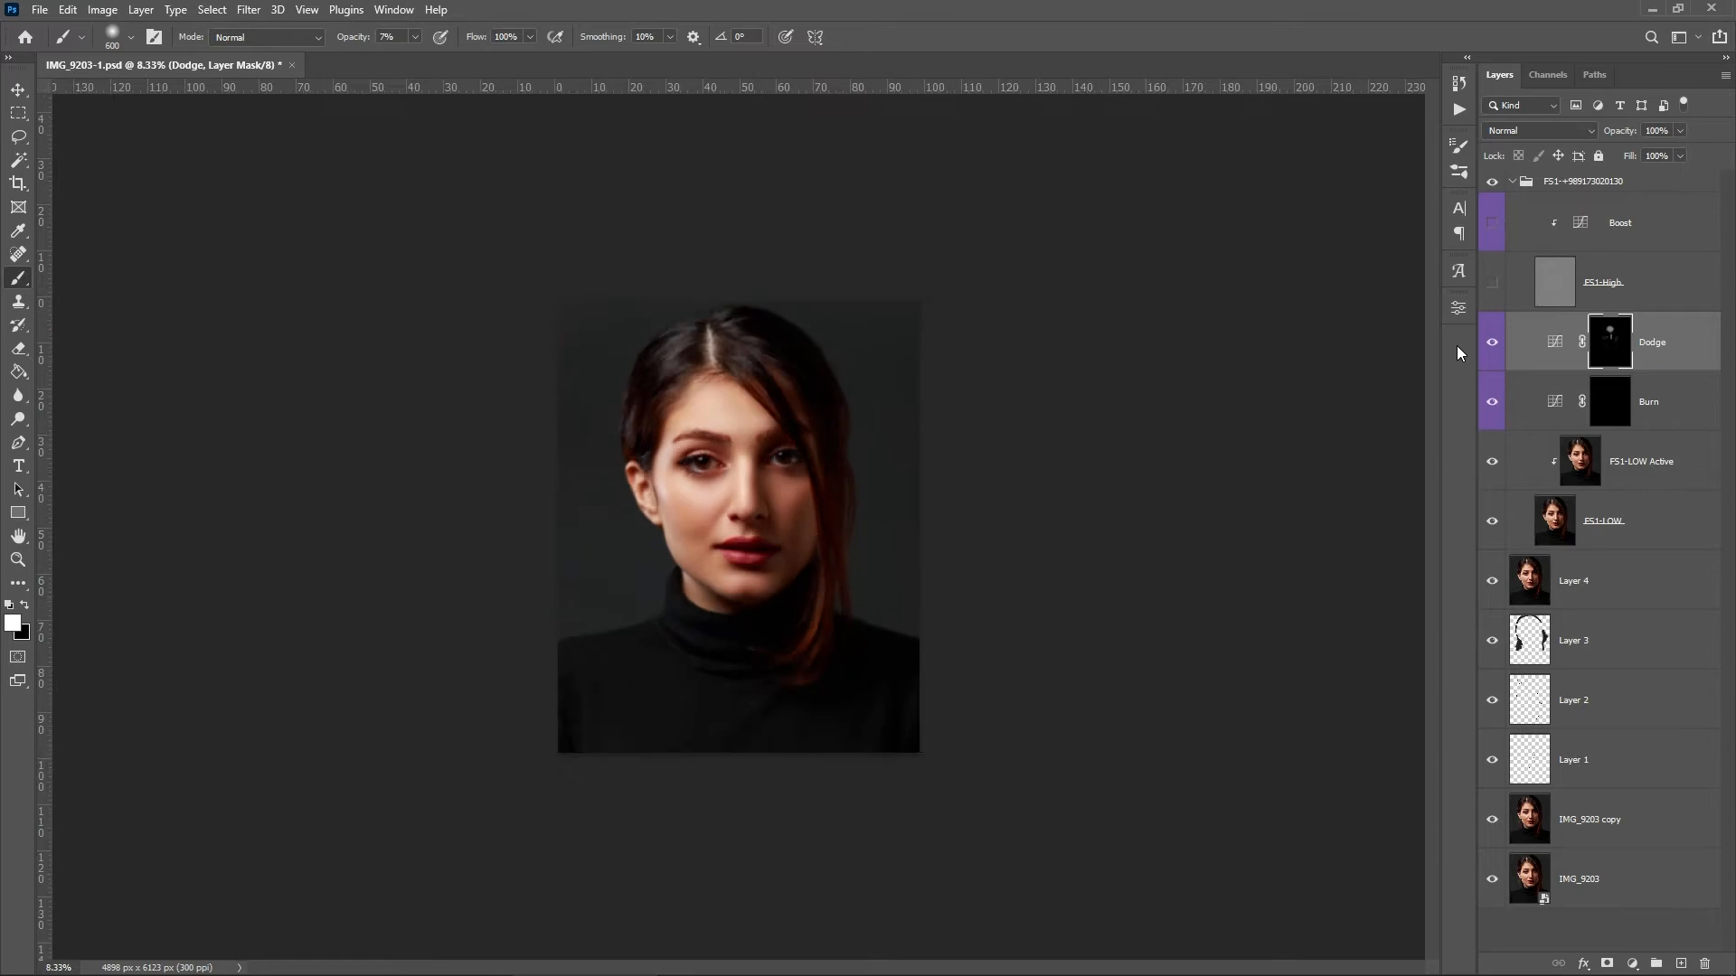
key("ctrl+plus")
key("bracketleft")
key("bracketleft")
key("bracketleft")
key("bracketleft")
key("bracketleft")
key("bracketleft")
key("bracketleft")
left_click_drag(654, 236, 629, 346)
left_click_drag(529, 37, 449, 54)
left_click_drag(415, 37, 495, 56)
- Brighten the hair highlights on the crown and along the long loose strand on the Dodge mask
left_click_drag(615, 235, 565, 330)
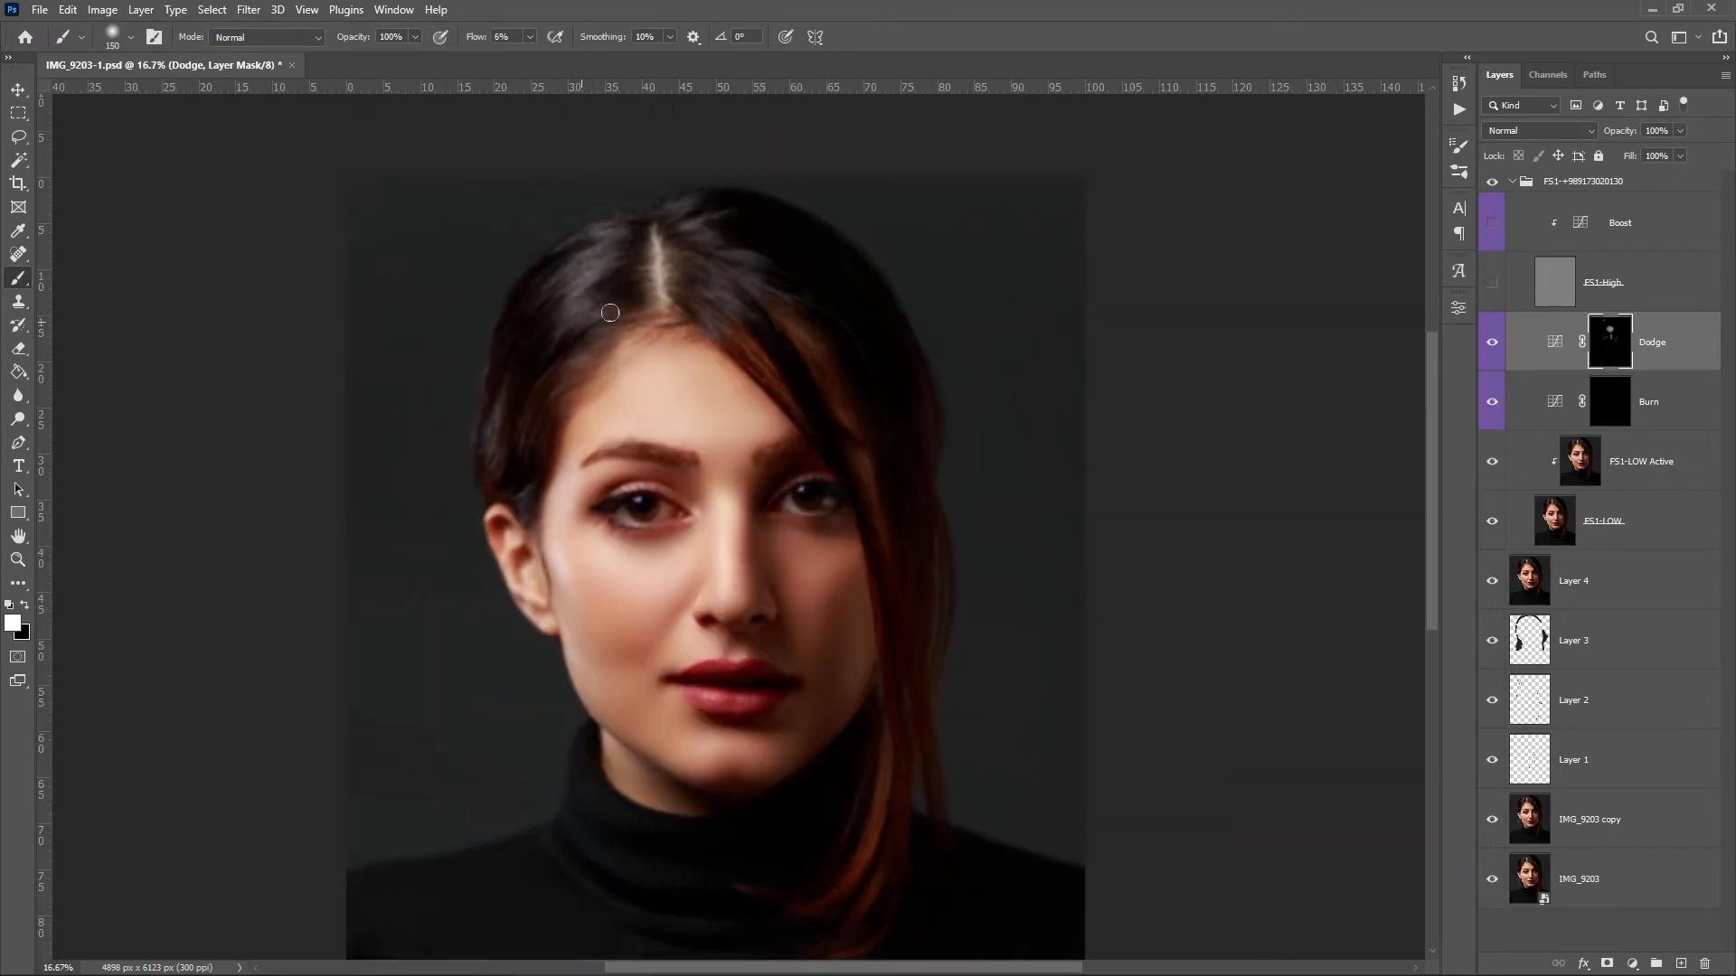
left_click_drag(710, 254, 743, 301)
scroll(962, 730, "down", 3)
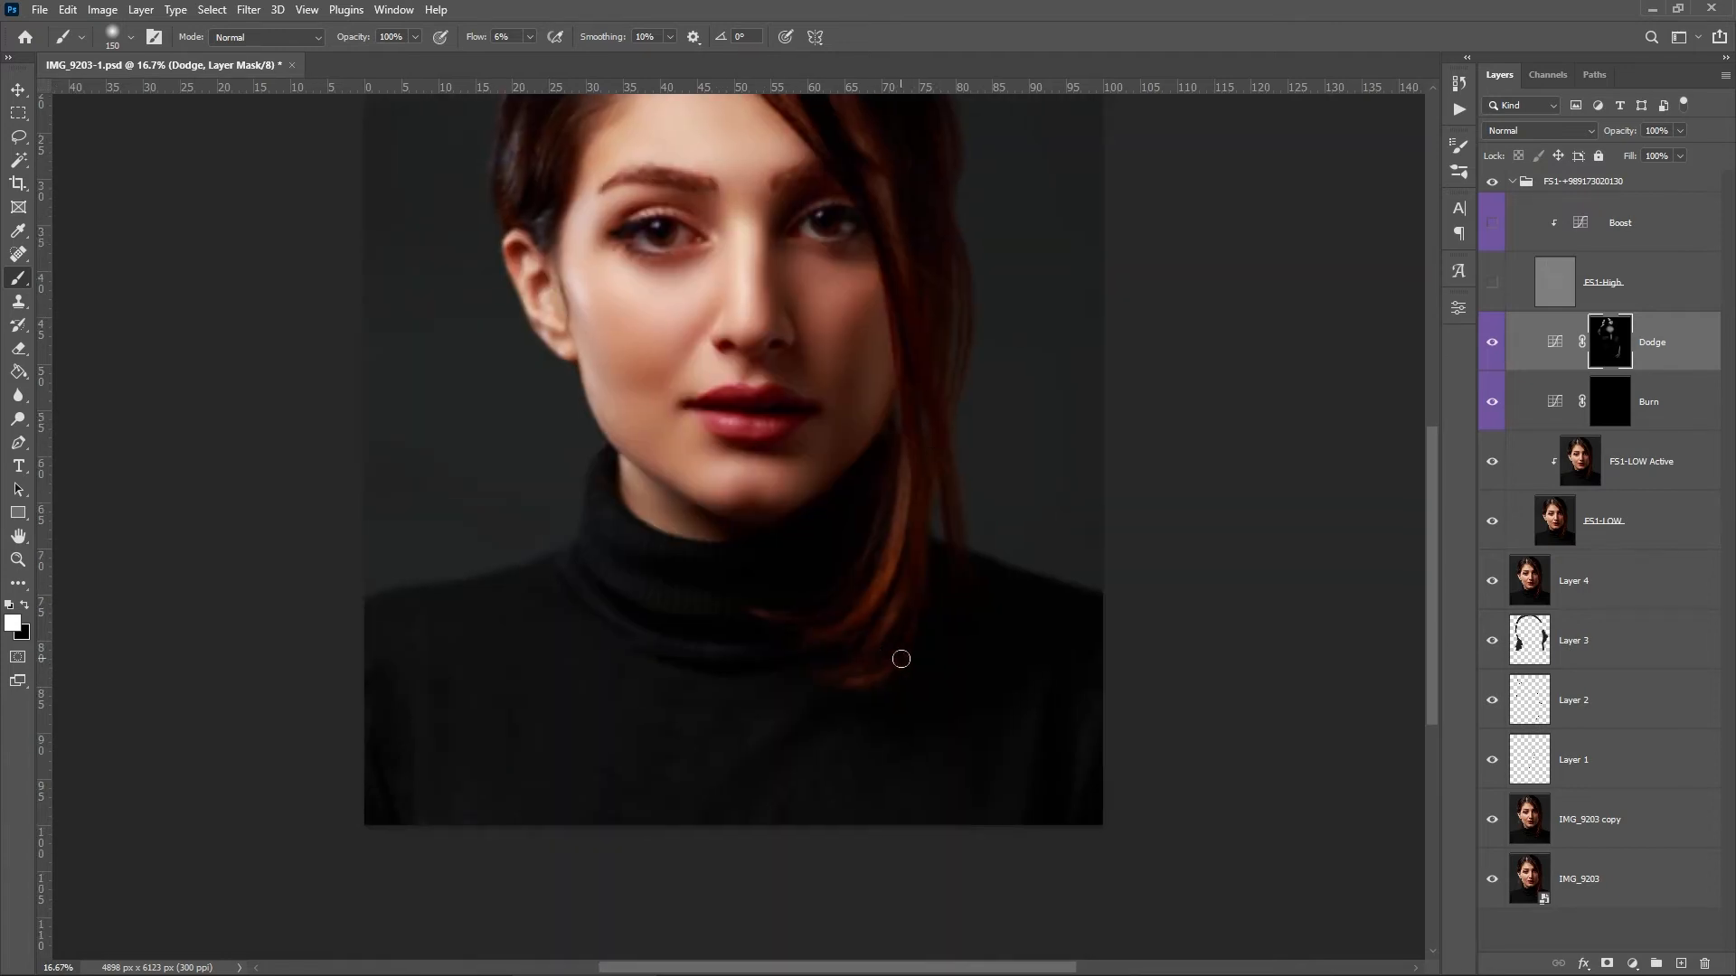
left_click_drag(613, 520, 563, 730)
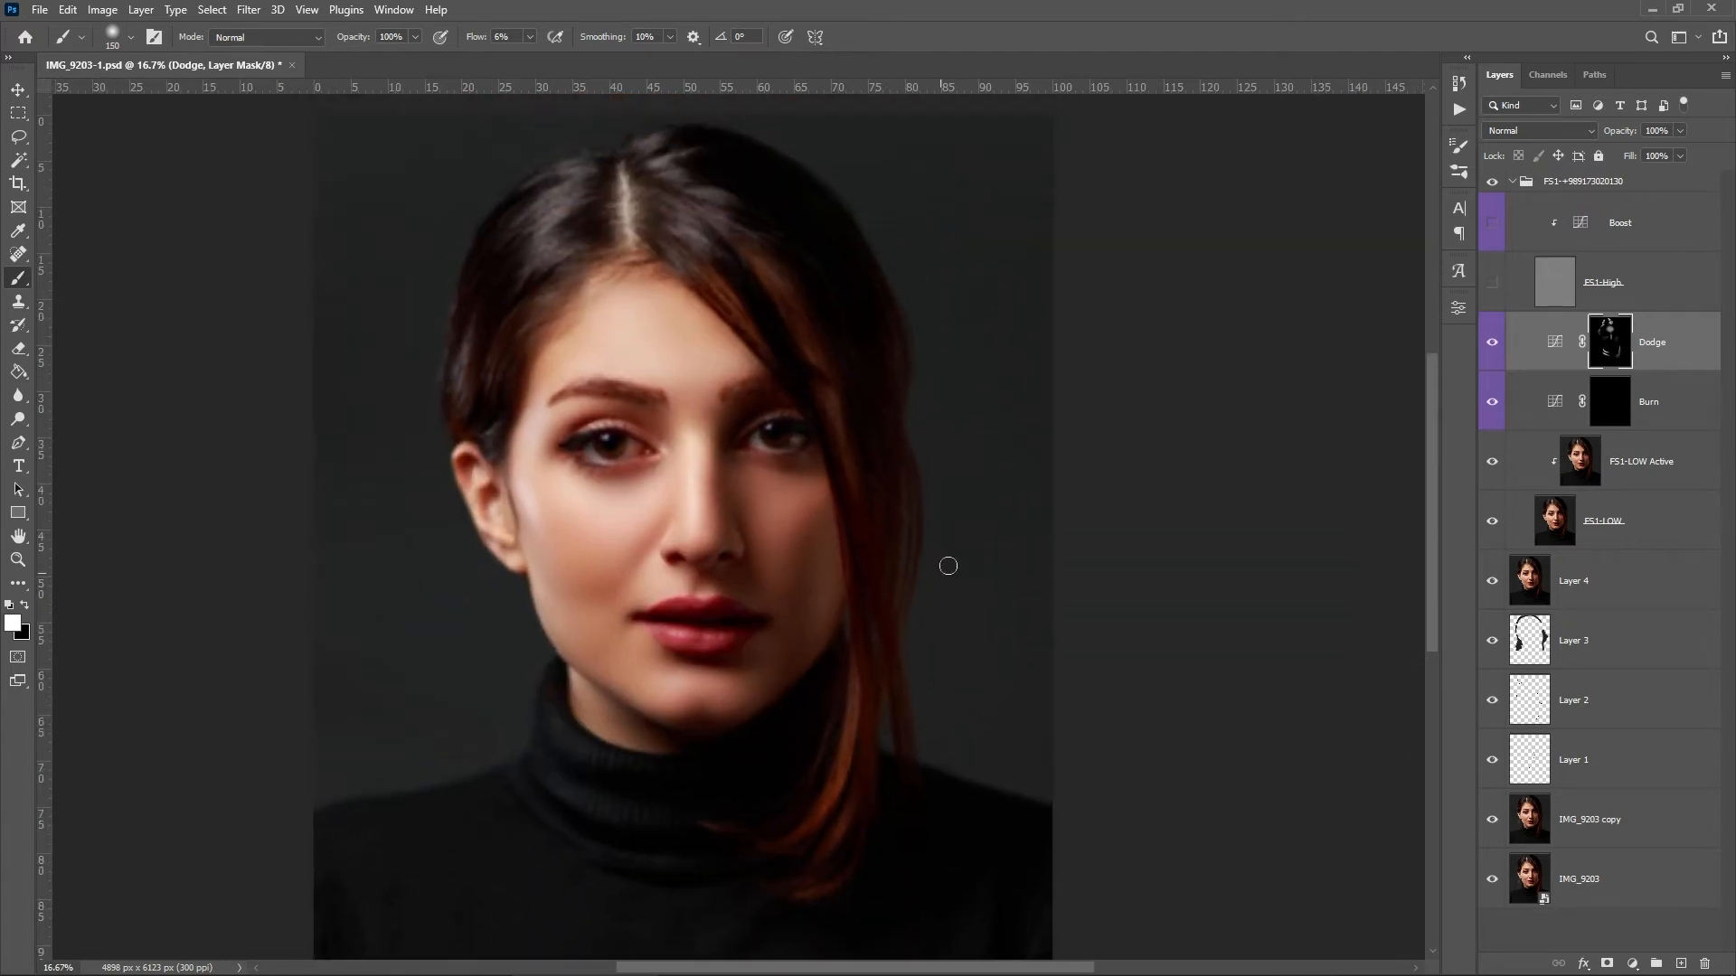
- Show the Boost and FS1-High layers and select FS1-High for texture work on the face
left_click(1494, 222)
left_click(1494, 283)
key("ctrl+plus")
key("ctrl+plus")
left_click(1553, 283)
left_click_drag(633, 507, 693, 461)
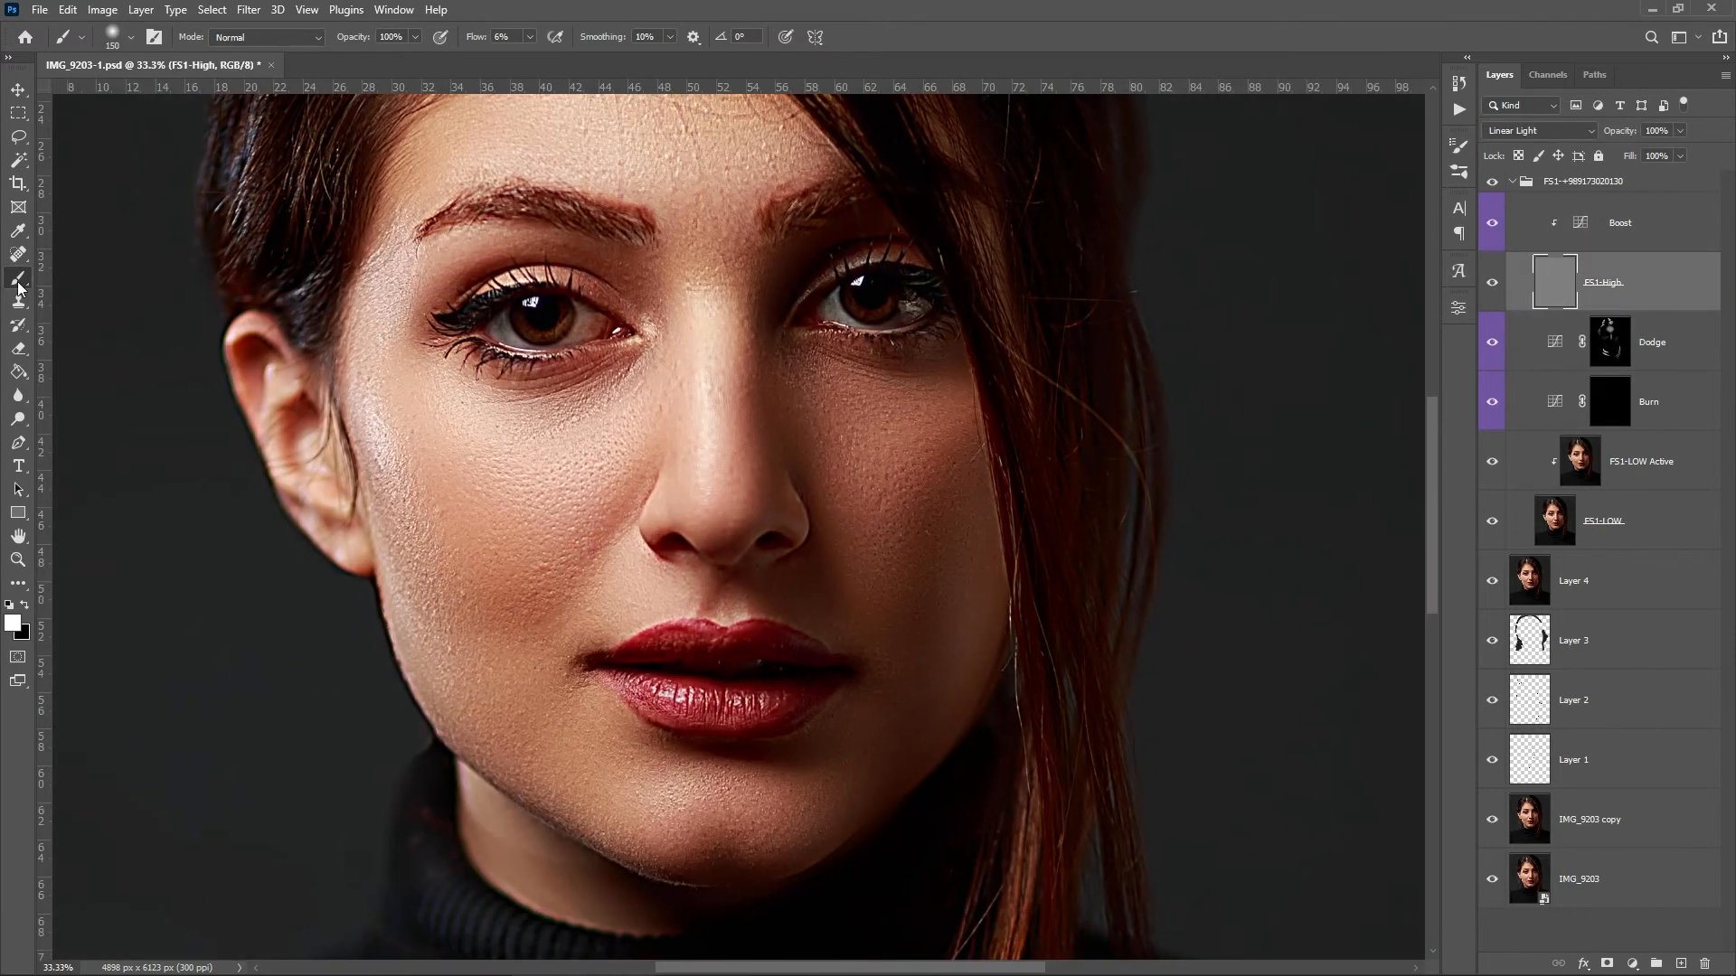
- Switch to the Clone Stamp and make it sample only the current layer for the cheek texture
left_click(18, 301)
left_click_drag(495, 552, 595, 512)
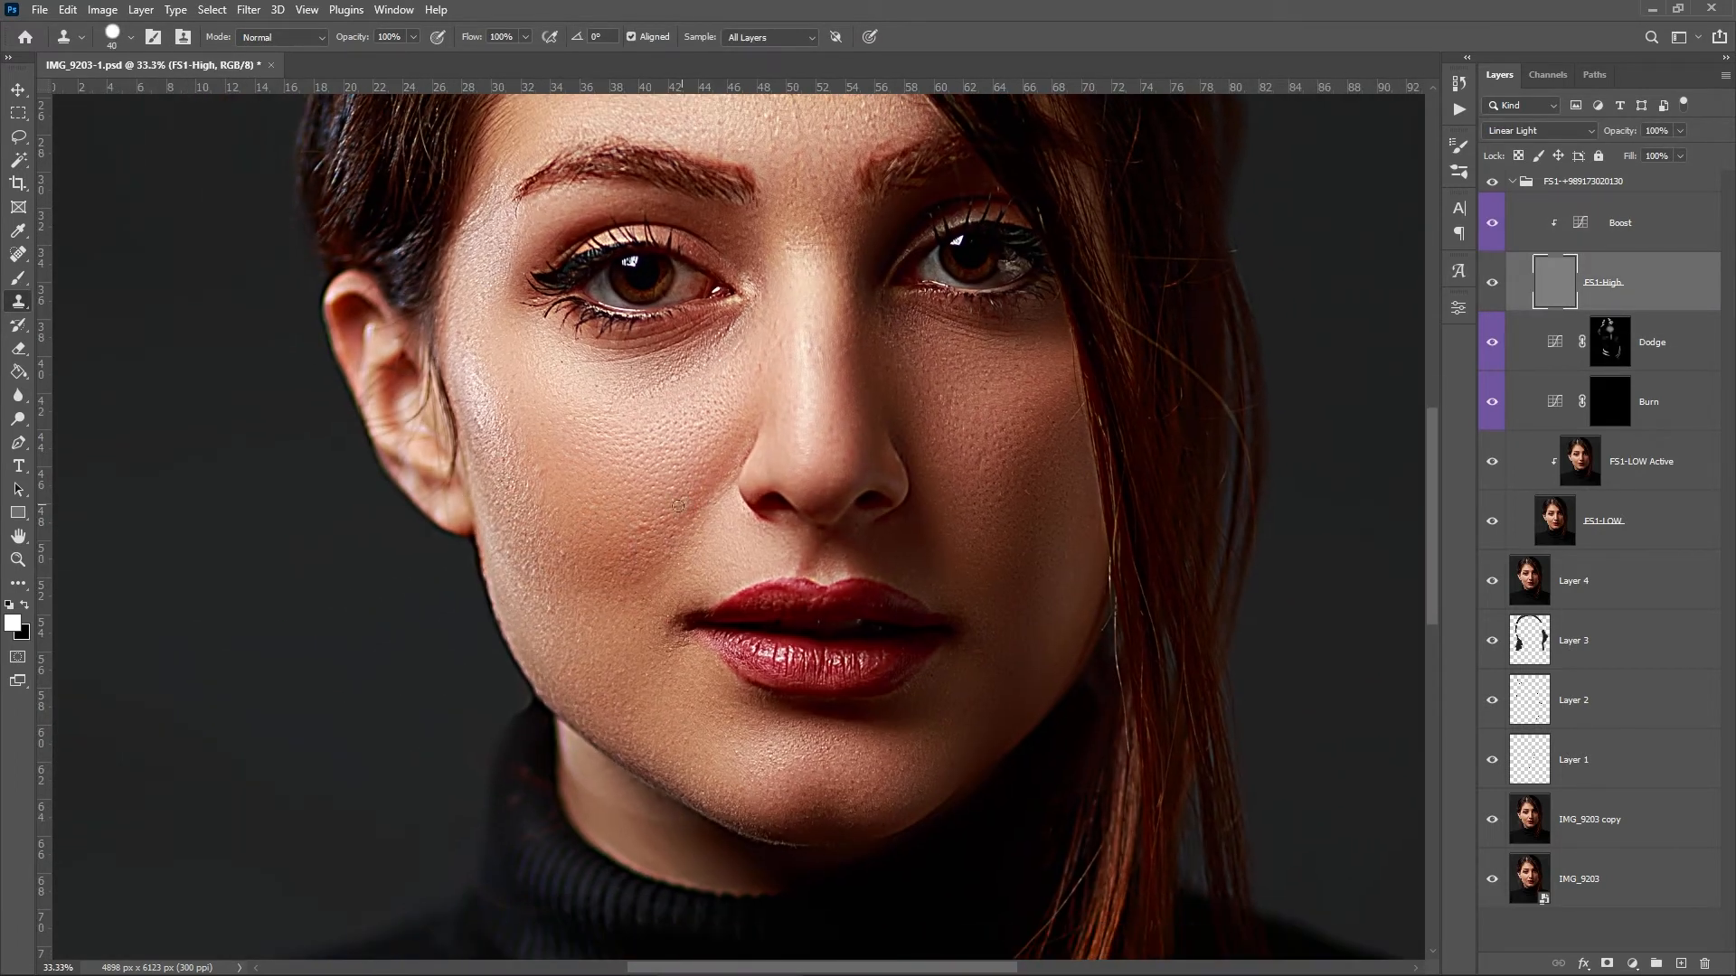
left_click(771, 37)
left_click(764, 54)
left_click_drag(821, 295, 811, 278)
left_click_drag(675, 469, 744, 419)
left_click_drag(1014, 471, 1043, 472)
key("ctrl+plus")
mouse_move(755, 661)
left_mouse_down()
mouse_move(855, 595)
mouse_move(814, 578)
mouse_move(748, 589)
left_mouse_up()
left_click_drag(576, 462, 652, 643)
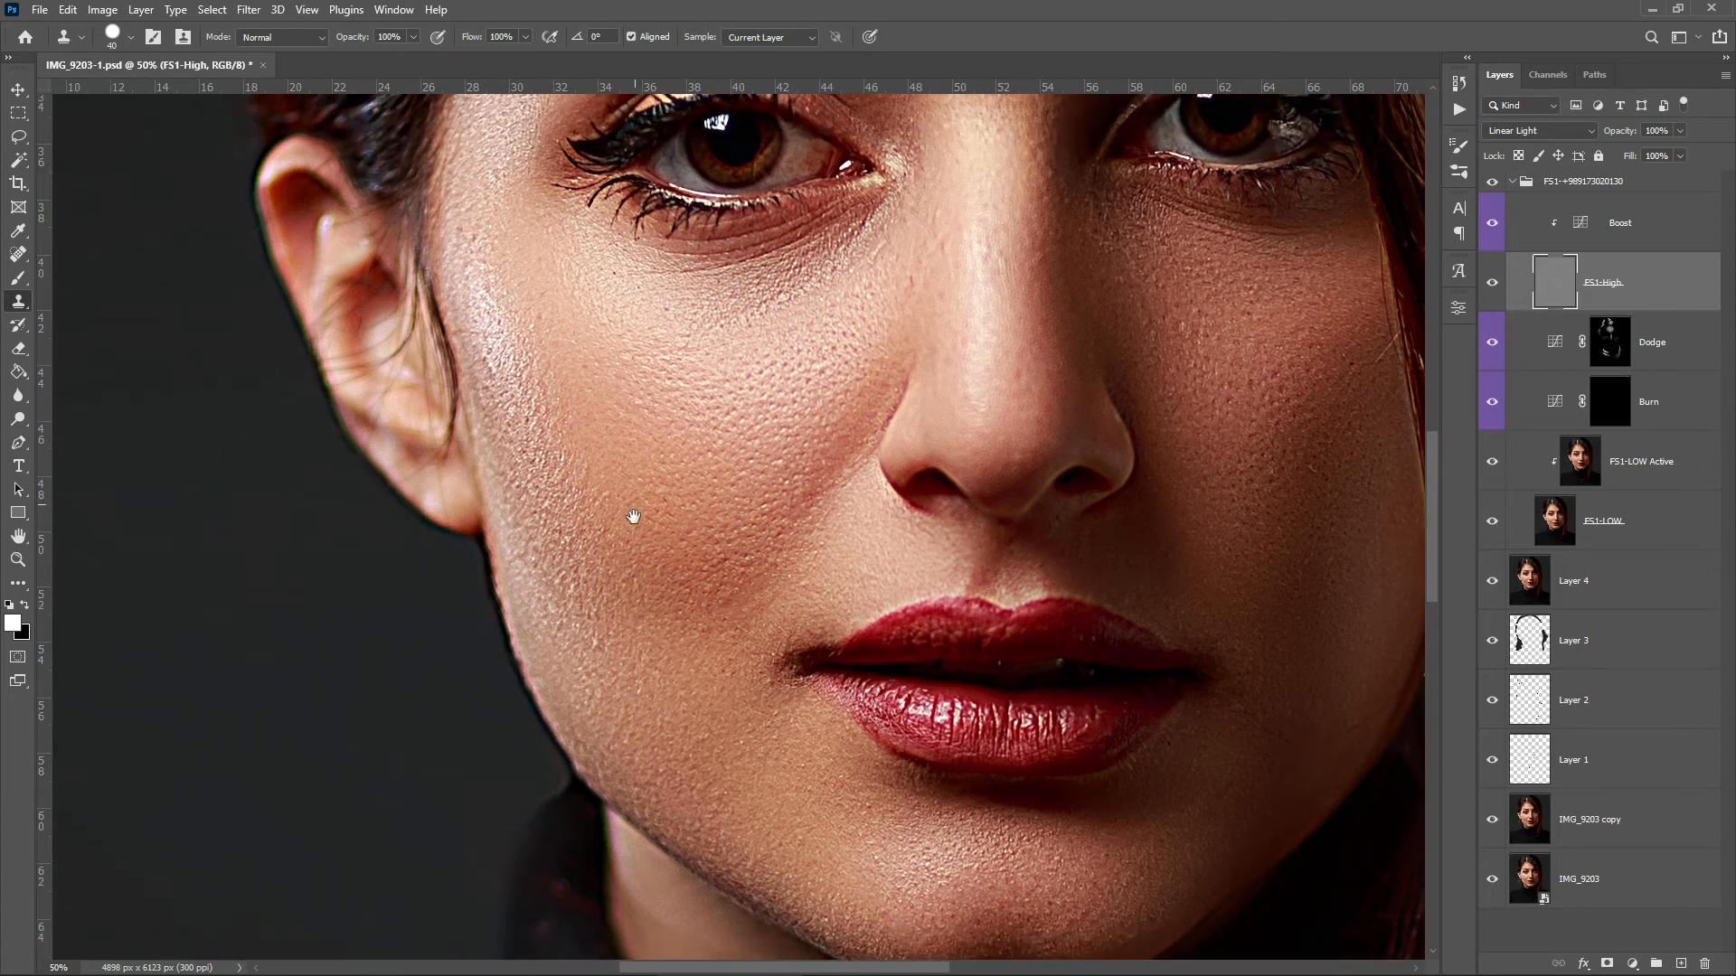
- Clone finer skin texture over the uneven spots under the lit eye and across the lit cheek
left_click_drag(633, 517, 614, 685)
left_click(817, 510, "alt")
left_click(858, 418)
left_click(609, 530, "alt")
key("bracketleft")
left_click(598, 441)
left_click_drag(549, 523, 552, 588)
left_click(462, 533, "alt")
left_click(466, 596)
- Clone smoother texture onto the skin beside the lit eye's outer corner and fade the stroke
left_click_drag(505, 513, 421, 701)
left_click(413, 525, "alt")
left_click(444, 477)
key("ctrl+shift+f")
left_click_drag(1169, 349, 1114, 353)
key("Return")
- Clone clean texture over the flaws along the lit side of the nose
left_click_drag(907, 472, 731, 269)
left_click_drag(746, 519, 754, 465)
left_click(650, 453)
left_click(671, 510, "alt")
left_click(671, 465)
left_click(673, 406)
mouse_move(867, 592)
left_mouse_down()
mouse_move(731, 438)
mouse_move(839, 472)
mouse_move(851, 572)
left_mouse_up()
- Clone even skin texture over the rough spots on the forehead above the lit eyebrow
left_click_drag(620, 139, 814, 530)
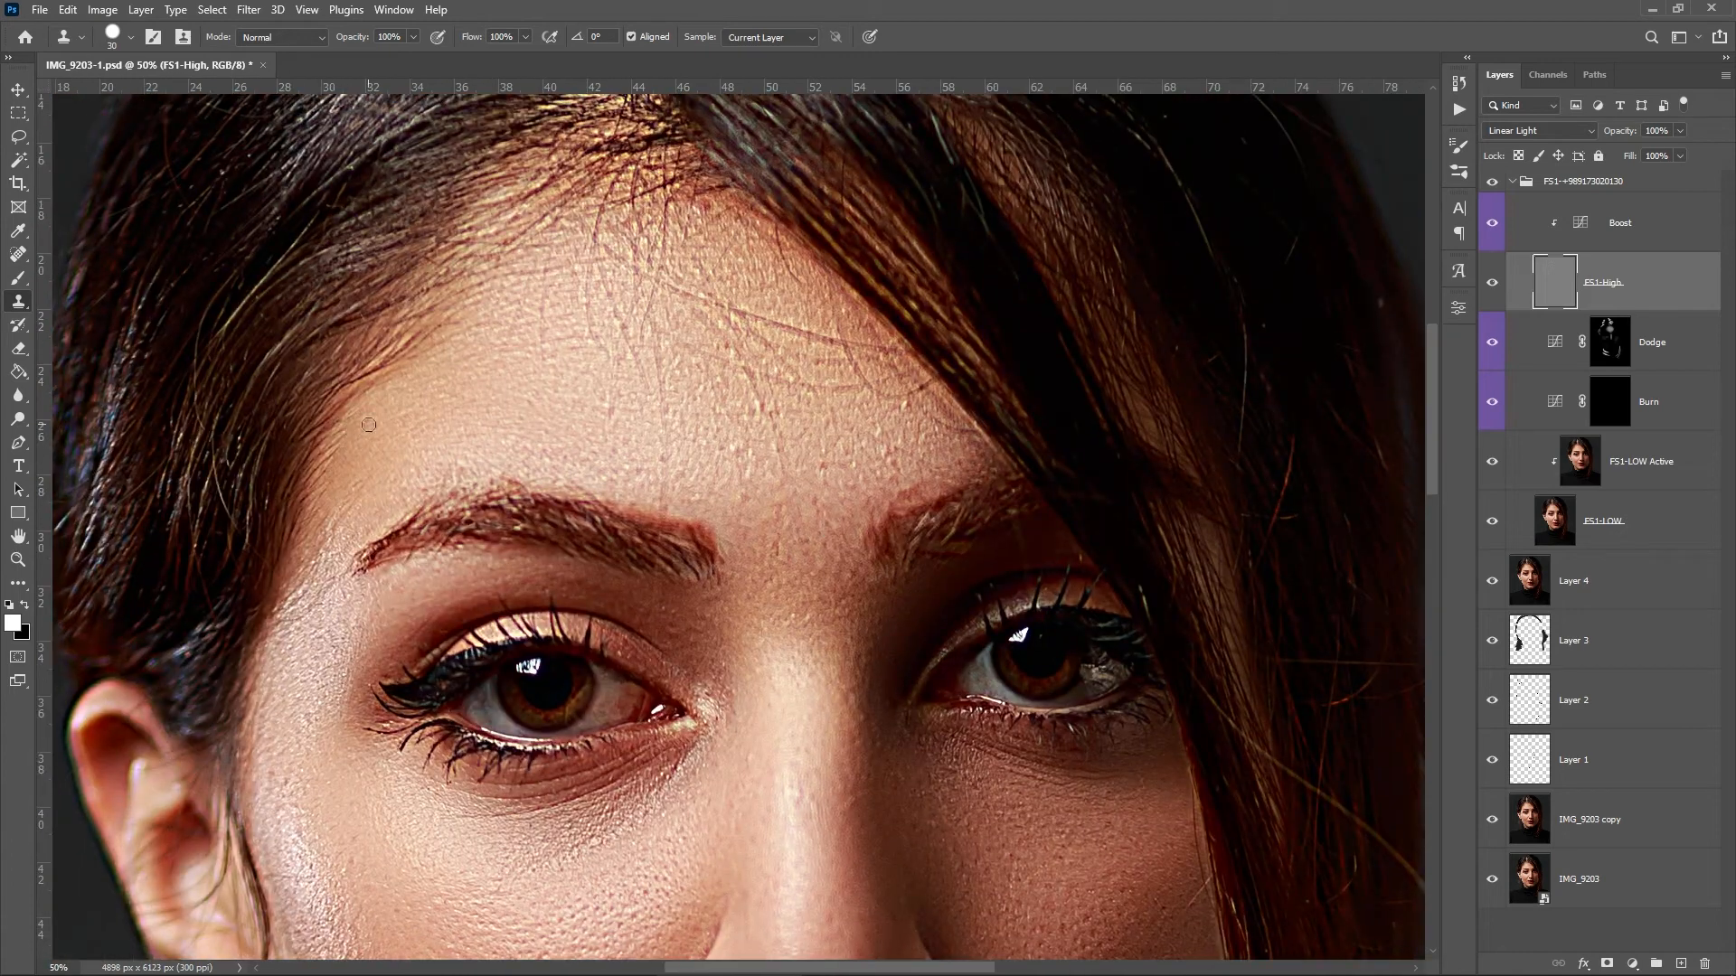
left_click_drag(332, 540, 387, 457)
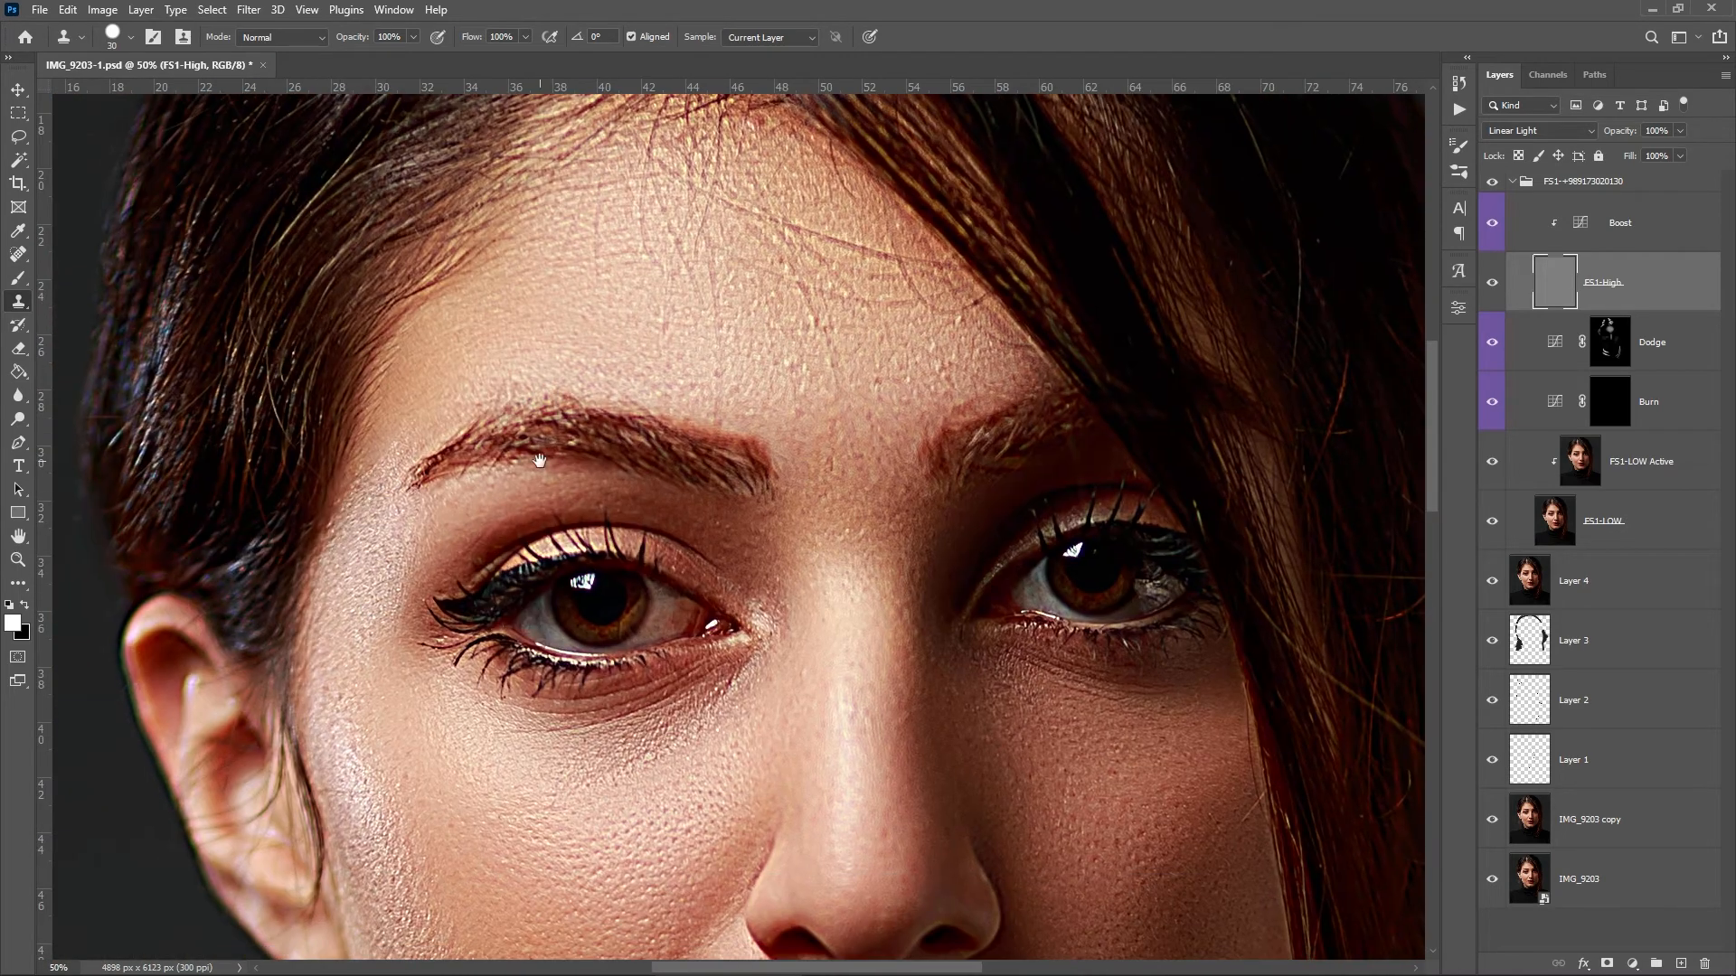
left_click_drag(540, 461, 438, 597)
left_click_drag(689, 587, 686, 631)
left_click(591, 579, "alt")
mouse_move(614, 571)
left_mouse_down()
mouse_move(567, 545)
mouse_move(796, 616)
mouse_move(824, 561)
mouse_move(736, 624)
left_mouse_up()
left_click_drag(655, 581, 751, 578)
left_click(704, 611, "alt")
left_click_drag(750, 580, 752, 483)
left_click_drag(789, 548, 785, 485)
mouse_move(786, 553)
left_mouse_down()
mouse_move(761, 471)
mouse_move(814, 627)
left_mouse_up()
left_click_drag(715, 549, 715, 503)
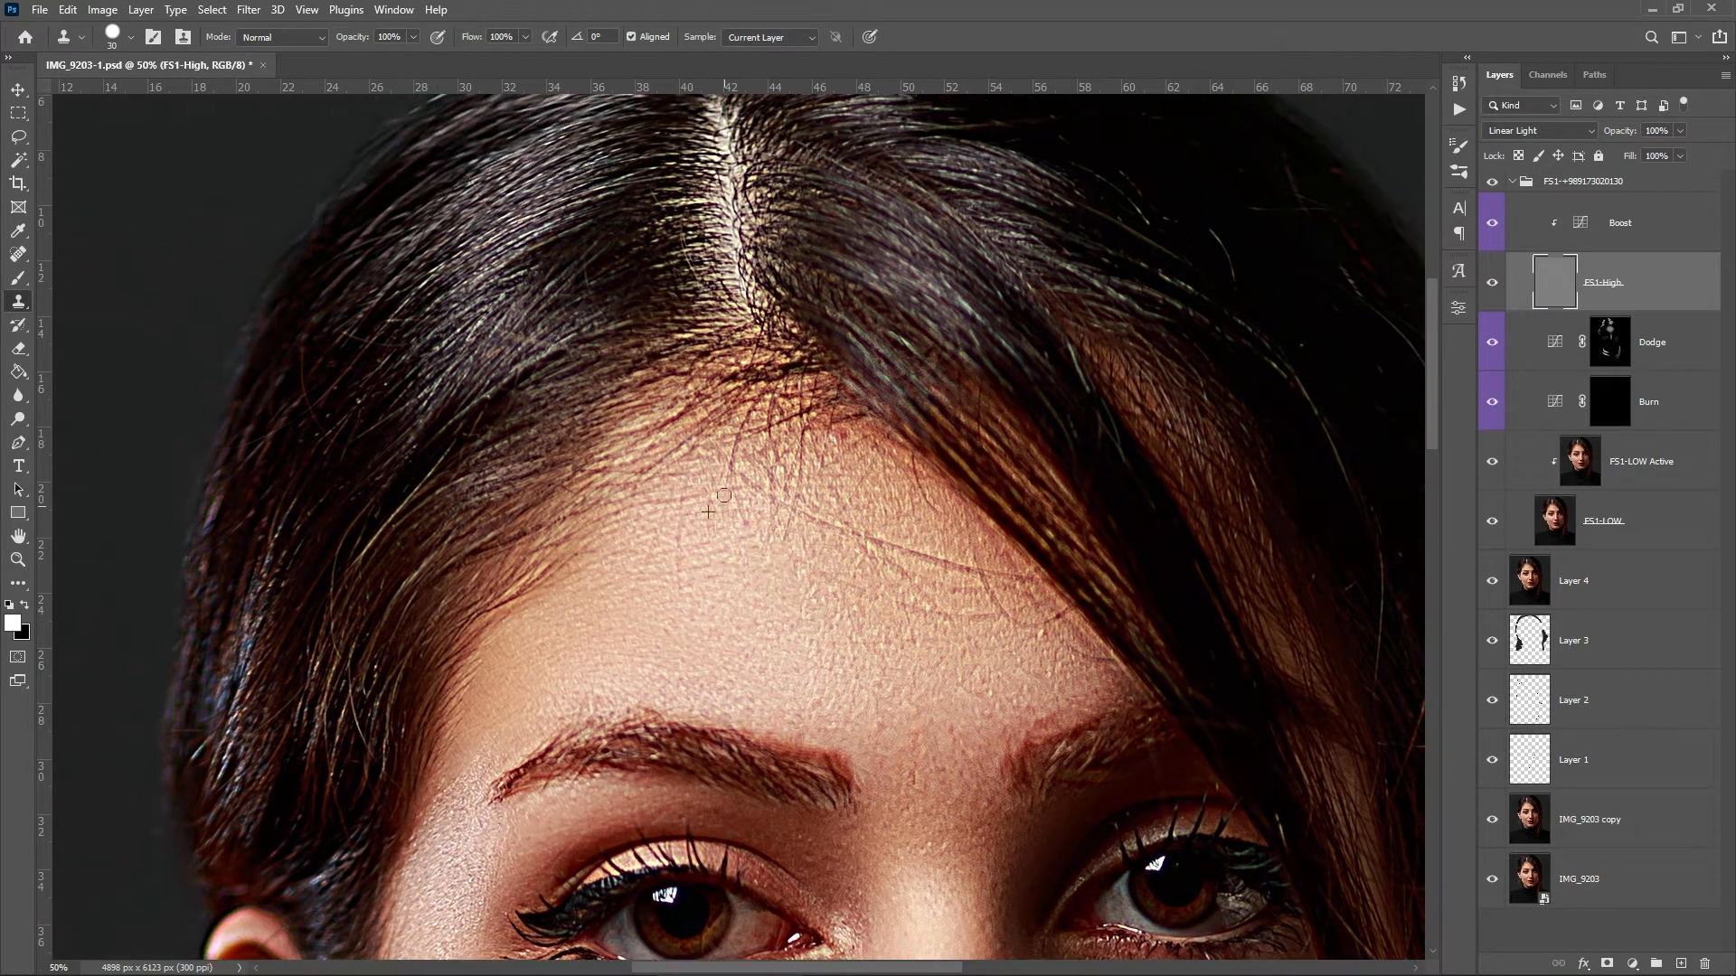
- Remove the stray hairs across the upper forehead below the hairline by cloning nearby skin texture
left_click_drag(696, 626, 605, 579)
left_click(768, 465, "alt")
mouse_move(789, 495)
left_mouse_down()
mouse_move(881, 512)
mouse_move(975, 573)
mouse_move(831, 550)
mouse_move(866, 545)
left_mouse_up()
left_click_drag(847, 593, 818, 556)
left_click(819, 557, "alt")
mouse_move(737, 457)
left_mouse_down()
mouse_move(843, 498)
mouse_move(875, 535)
mouse_move(857, 524)
mouse_move(951, 548)
mouse_move(958, 578)
mouse_move(1006, 584)
mouse_move(911, 578)
mouse_move(769, 508)
mouse_move(692, 513)
left_mouse_up()
left_click(896, 517, "alt")
left_click(927, 560, "alt")
left_click(1029, 618, "alt")
left_click(980, 600, "alt")
left_click(883, 558, "alt")
- Examine the cheeks, nose, mouth and eye area for remaining texture flaws
left_click_drag(1084, 704, 935, 564)
left_click_drag(804, 752, 860, 566)
left_click_drag(895, 849, 556, 517)
mouse_move(669, 919)
left_mouse_down()
mouse_move(967, 587)
mouse_move(992, 660)
left_mouse_up()
left_click_drag(678, 523, 660, 525)
left_click_drag(524, 537, 454, 660)
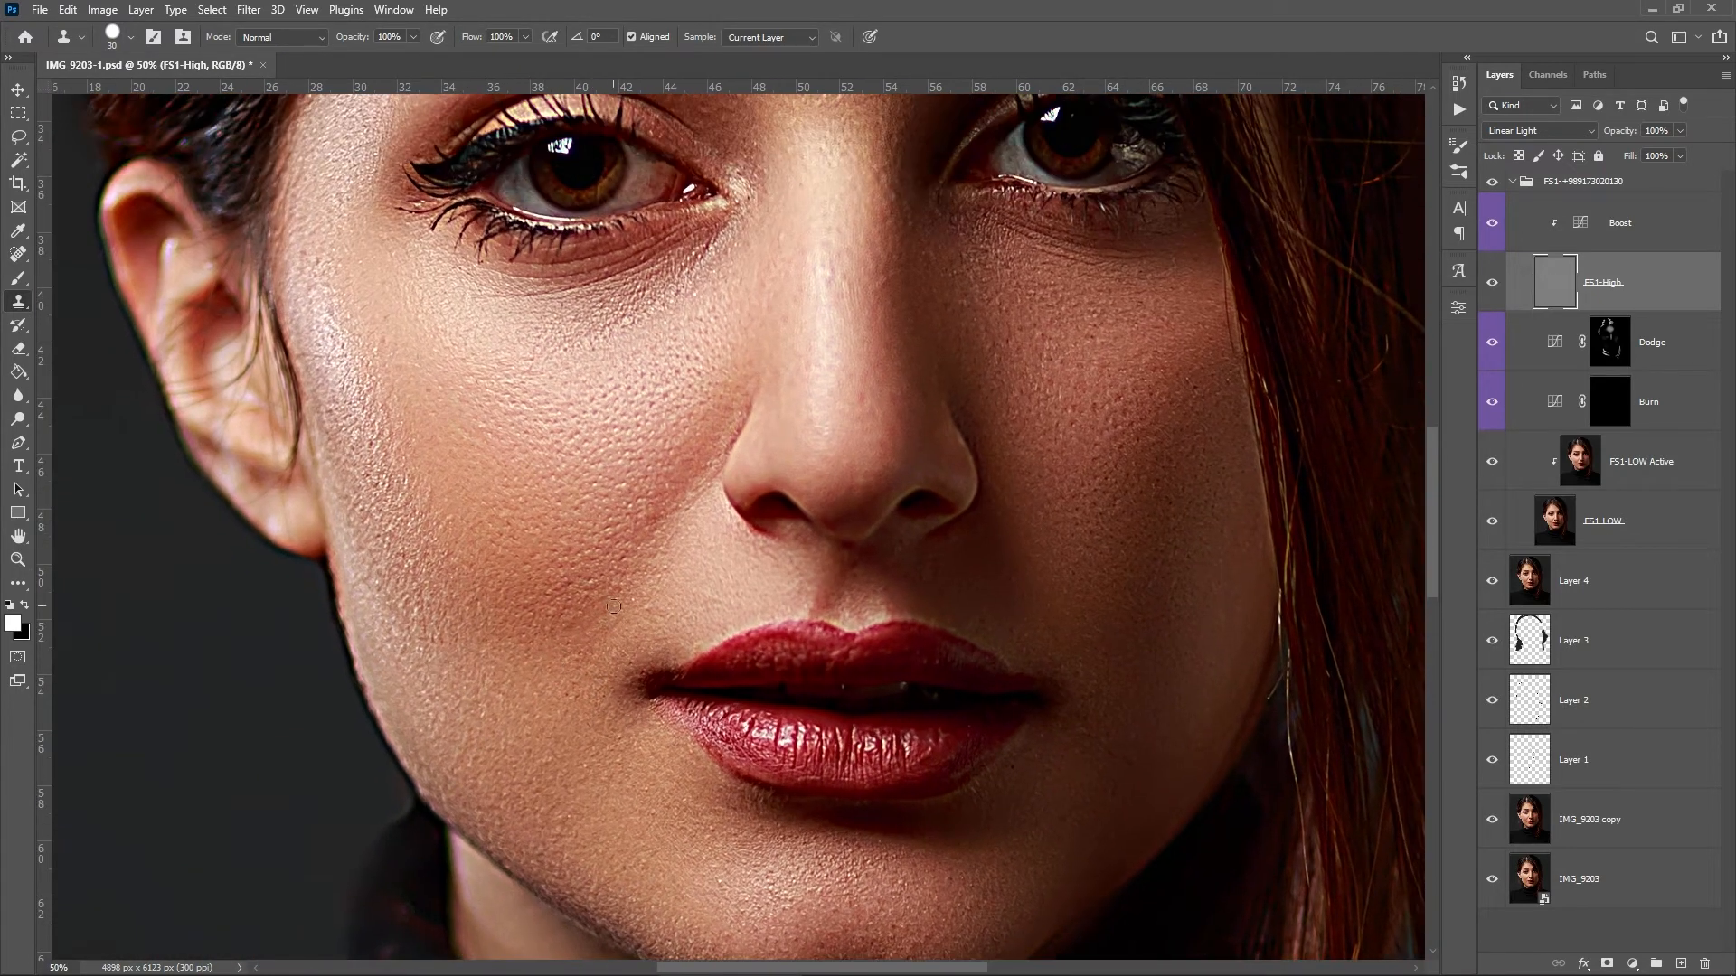
left_click_drag(682, 544, 626, 575)
left_click_drag(779, 366, 707, 678)
left_click_drag(301, 455, 292, 468)
left_click_drag(620, 704, 710, 568)
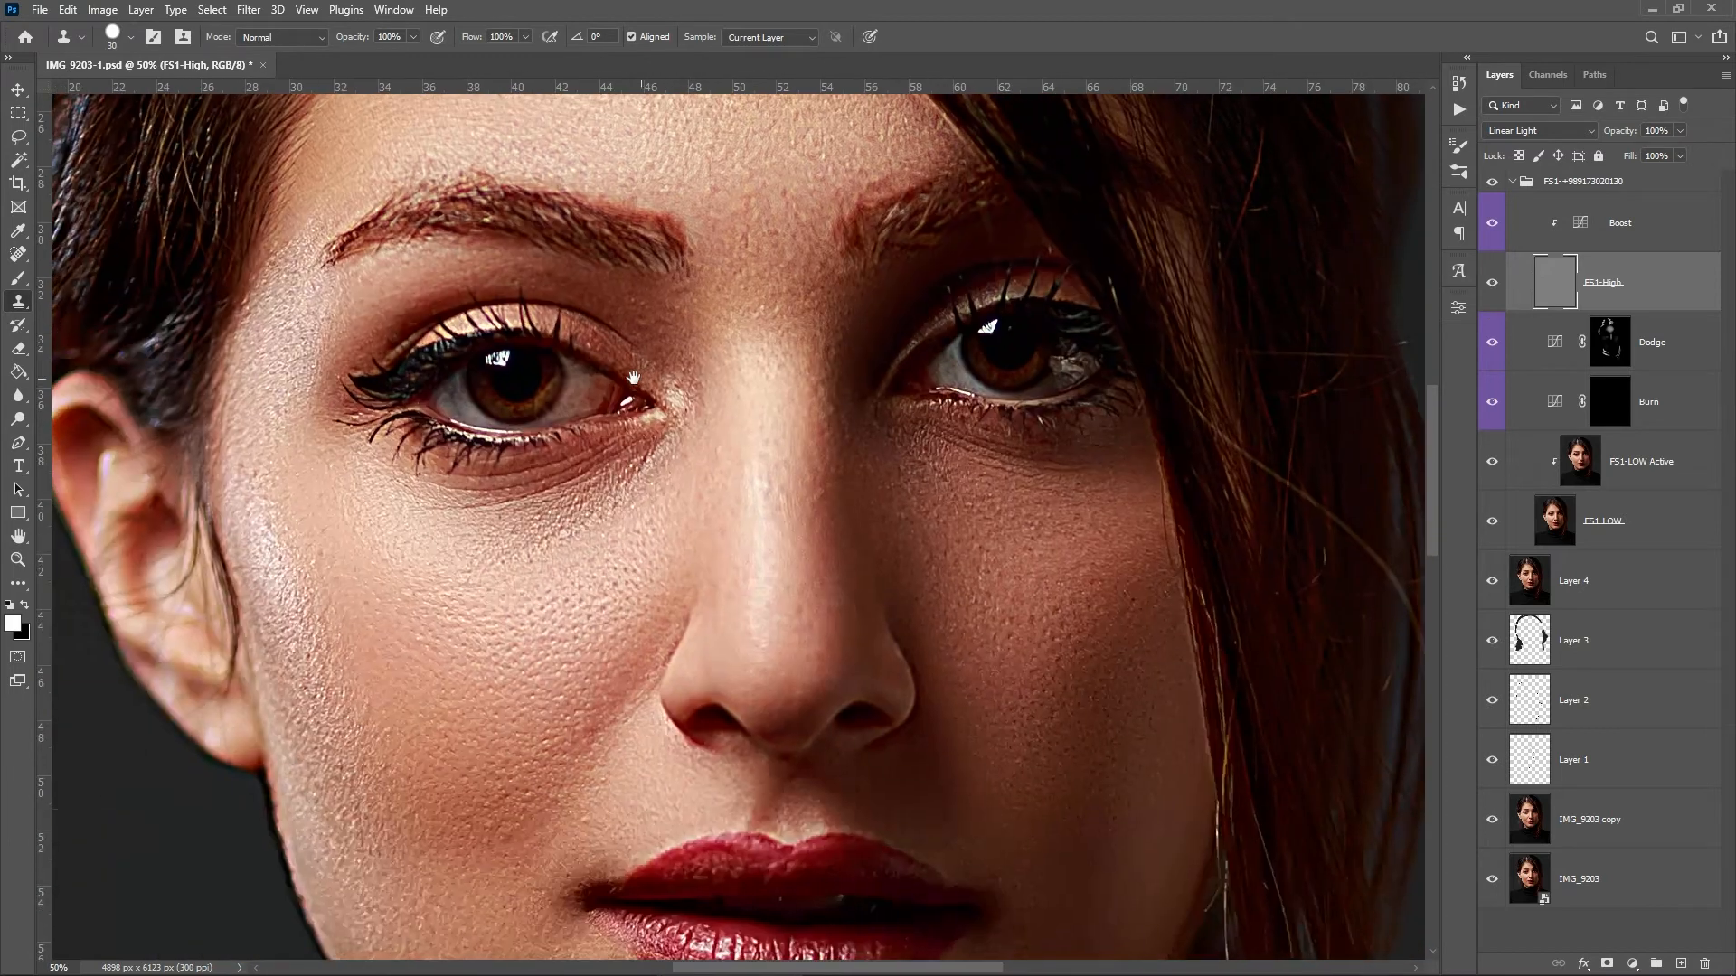
- Clone smoother texture onto the lit cheek under the eye with a size 70 stamp and fade the stroke
key("ctrl+minus")
key("bracketright")
key("bracketright")
key("bracketright")
key("bracketright")
left_click(676, 541, "alt")
left_click_drag(684, 476, 584, 544)
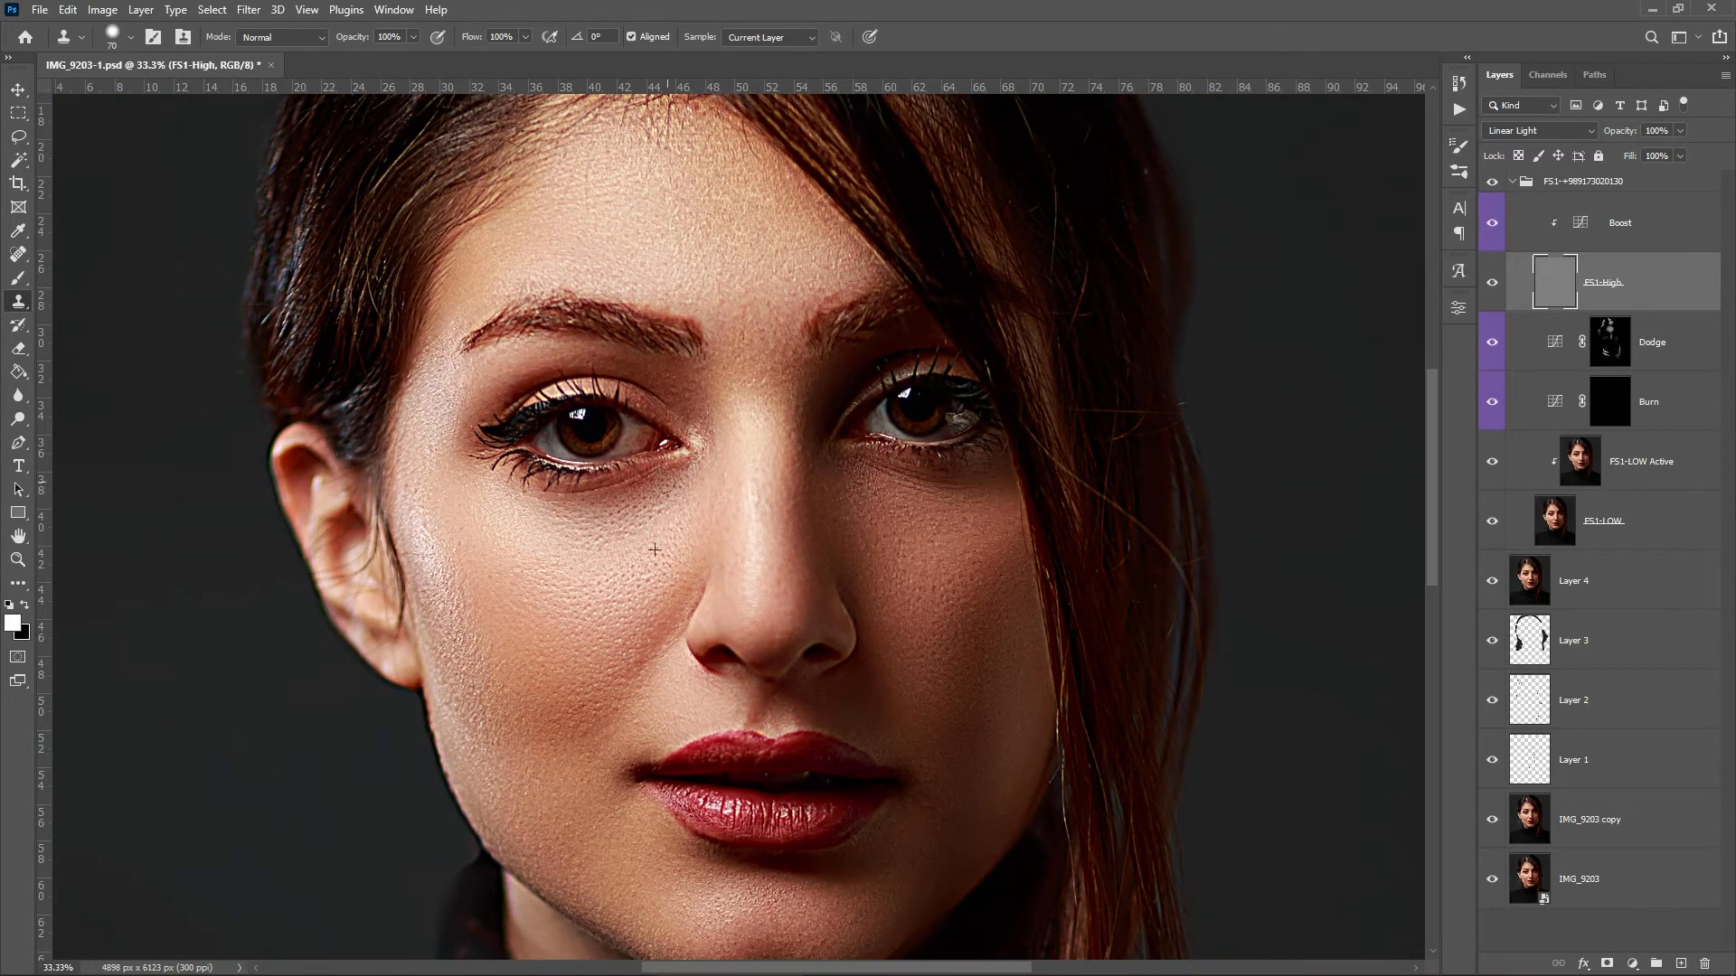
key("ctrl+shift+f")
left_click_drag(1171, 349, 1046, 351)
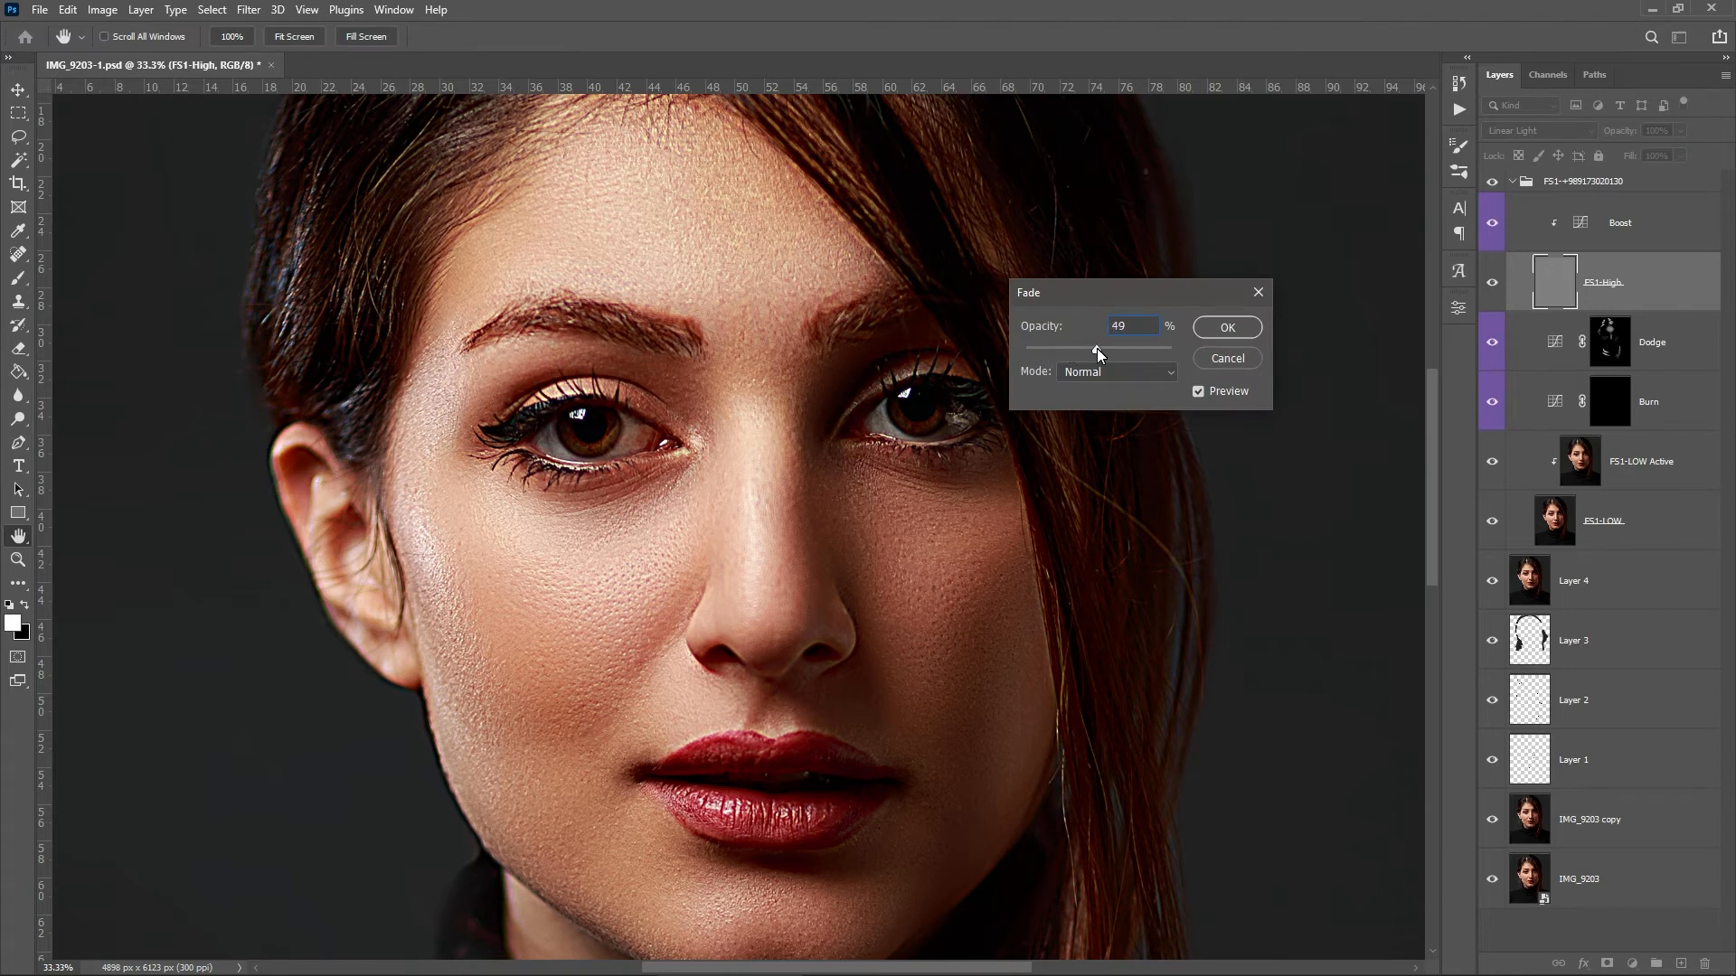
key("Return")
- Clone smoother texture over the shadowed cheek below the eye and fade the stroke
left_click_drag(1000, 465, 926, 433)
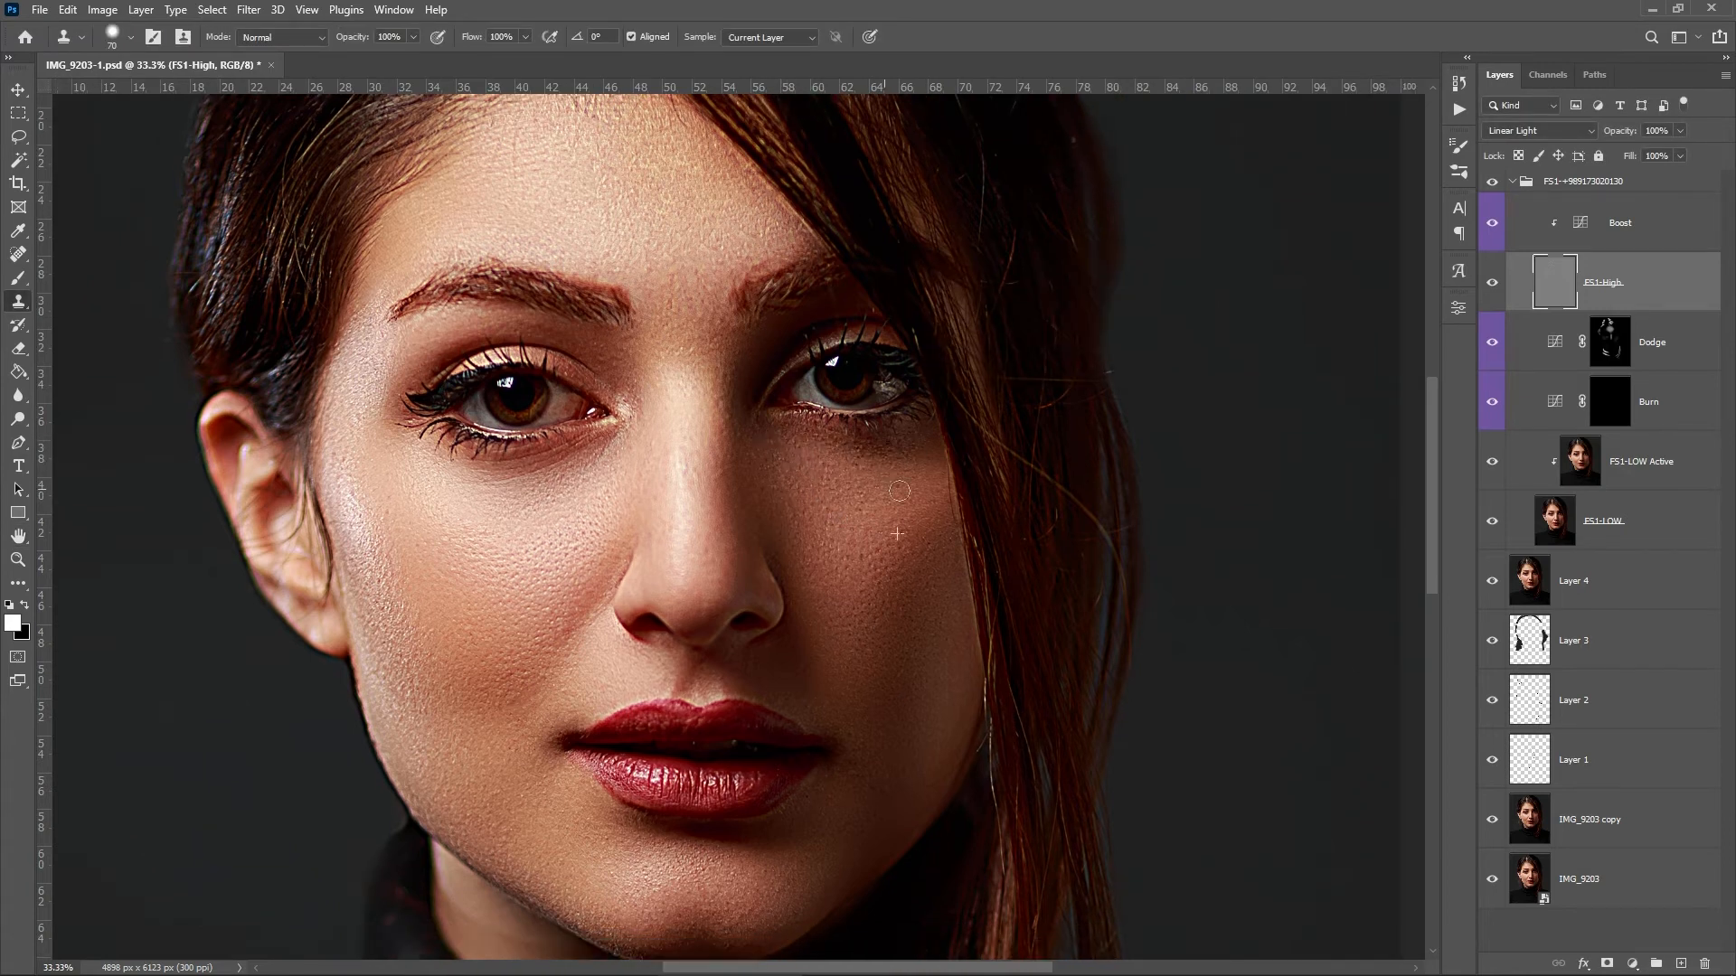
left_click_drag(899, 491, 841, 470)
key("ctrl+shift+f")
left_click_drag(1171, 349, 1058, 351)
key("Return")
- Clone texture onto the skin beside the nose bridge, fading each stamped patch
mouse_move(679, 377)
left_mouse_down()
mouse_move(792, 336)
mouse_move(817, 445)
left_mouse_up()
key("ctrl+shift+f")
left_click_drag(1172, 350, 1027, 354)
key("Return")
left_click(791, 532)
key("ctrl+shift+f")
key("Return")
- Clone skin texture onto the tip of the nose and fade the stroke
left_click_drag(833, 592, 868, 503)
left_click_drag(857, 542, 867, 500)
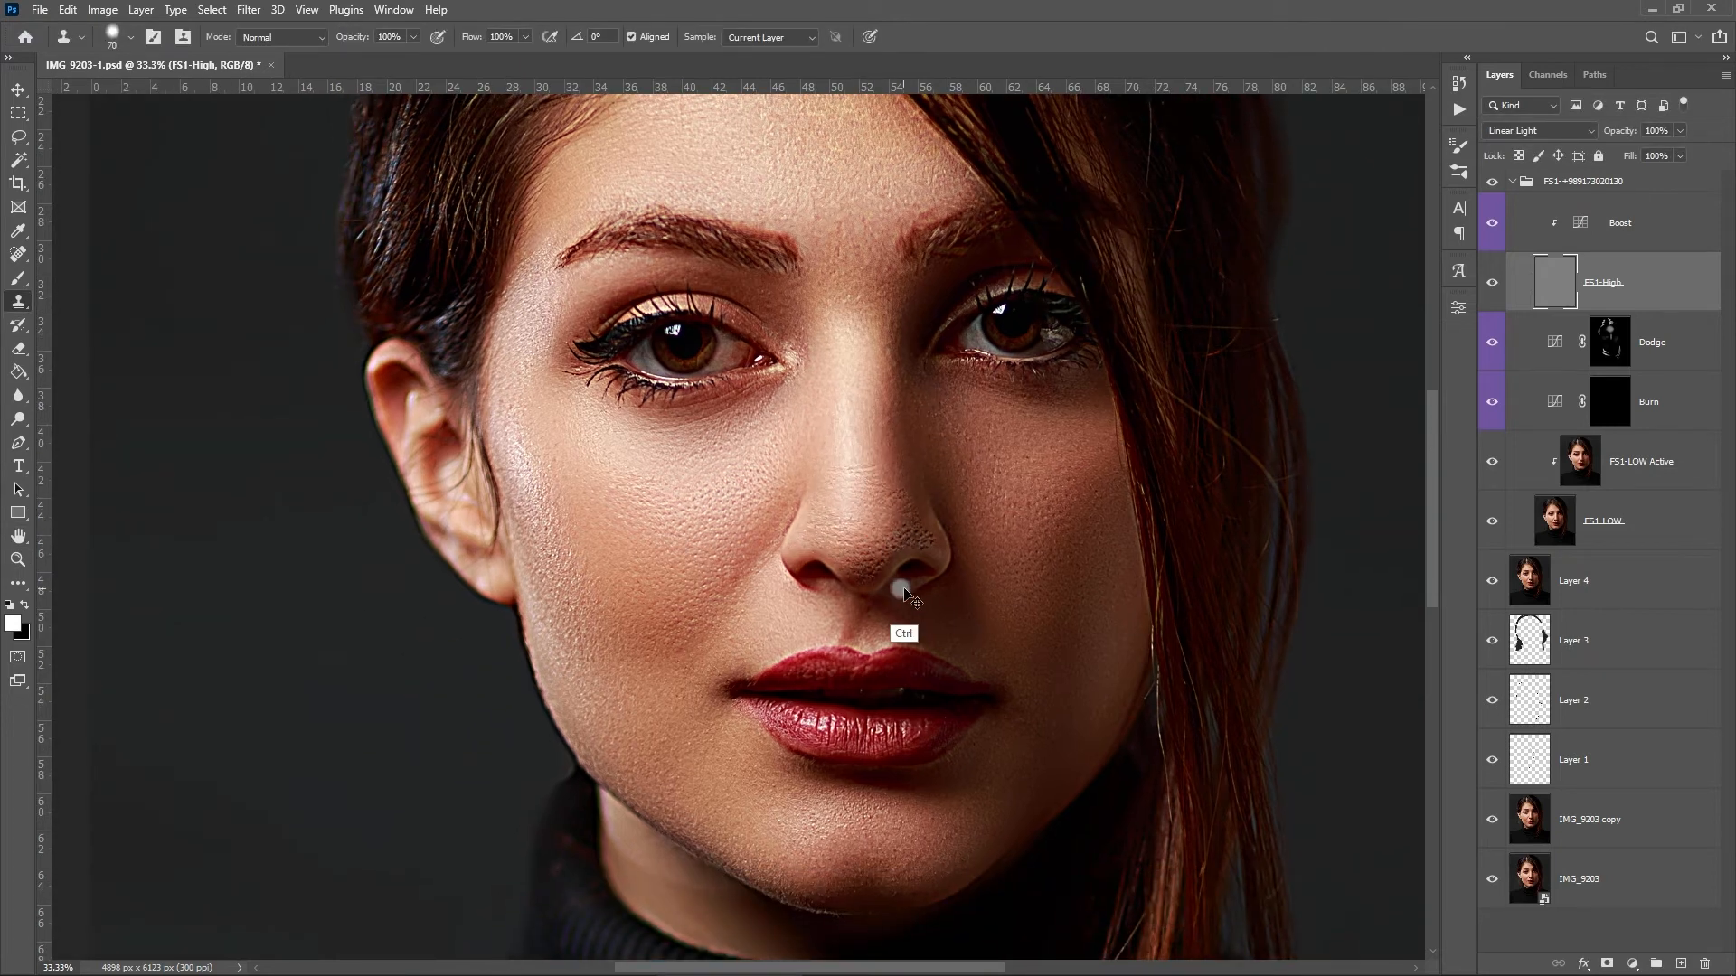
key("ctrl+shift+f")
left_click_drag(1172, 350, 1040, 354)
key("Return")
- Hide the Boost layer
left_click_drag(972, 479, 977, 593)
left_click_drag(838, 503, 810, 591)
left_click_drag(794, 480, 780, 577)
left_click(1491, 224)
left_click_drag(812, 893, 805, 665)
key("ctrl+plus")
- Add a new blank layer and place it above the frequency-separation group
left_click(1648, 205)
key("ctrl+shift+alt+n")
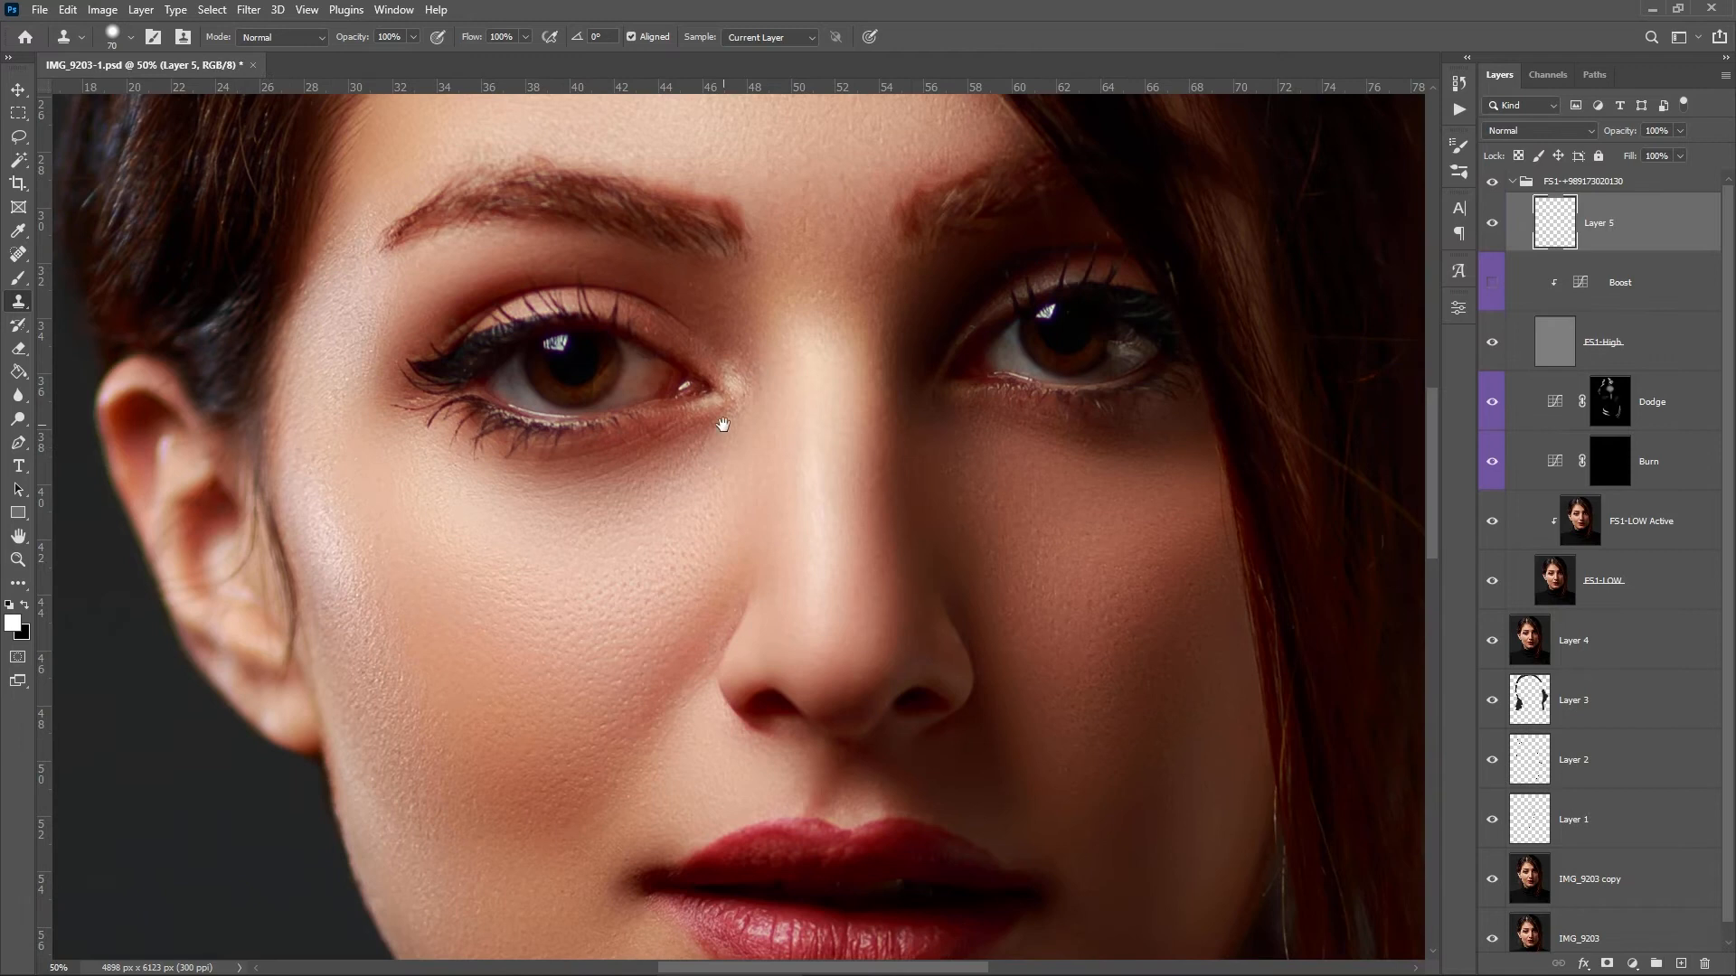
left_click_drag(801, 413, 816, 640)
left_click_drag(1665, 195, 1665, 174)
- Sample the lit eyebrow's dark brown for the Brush and set its flow to 100%, undoing the test stroke
key("b")
left_click(638, 452, "alt")
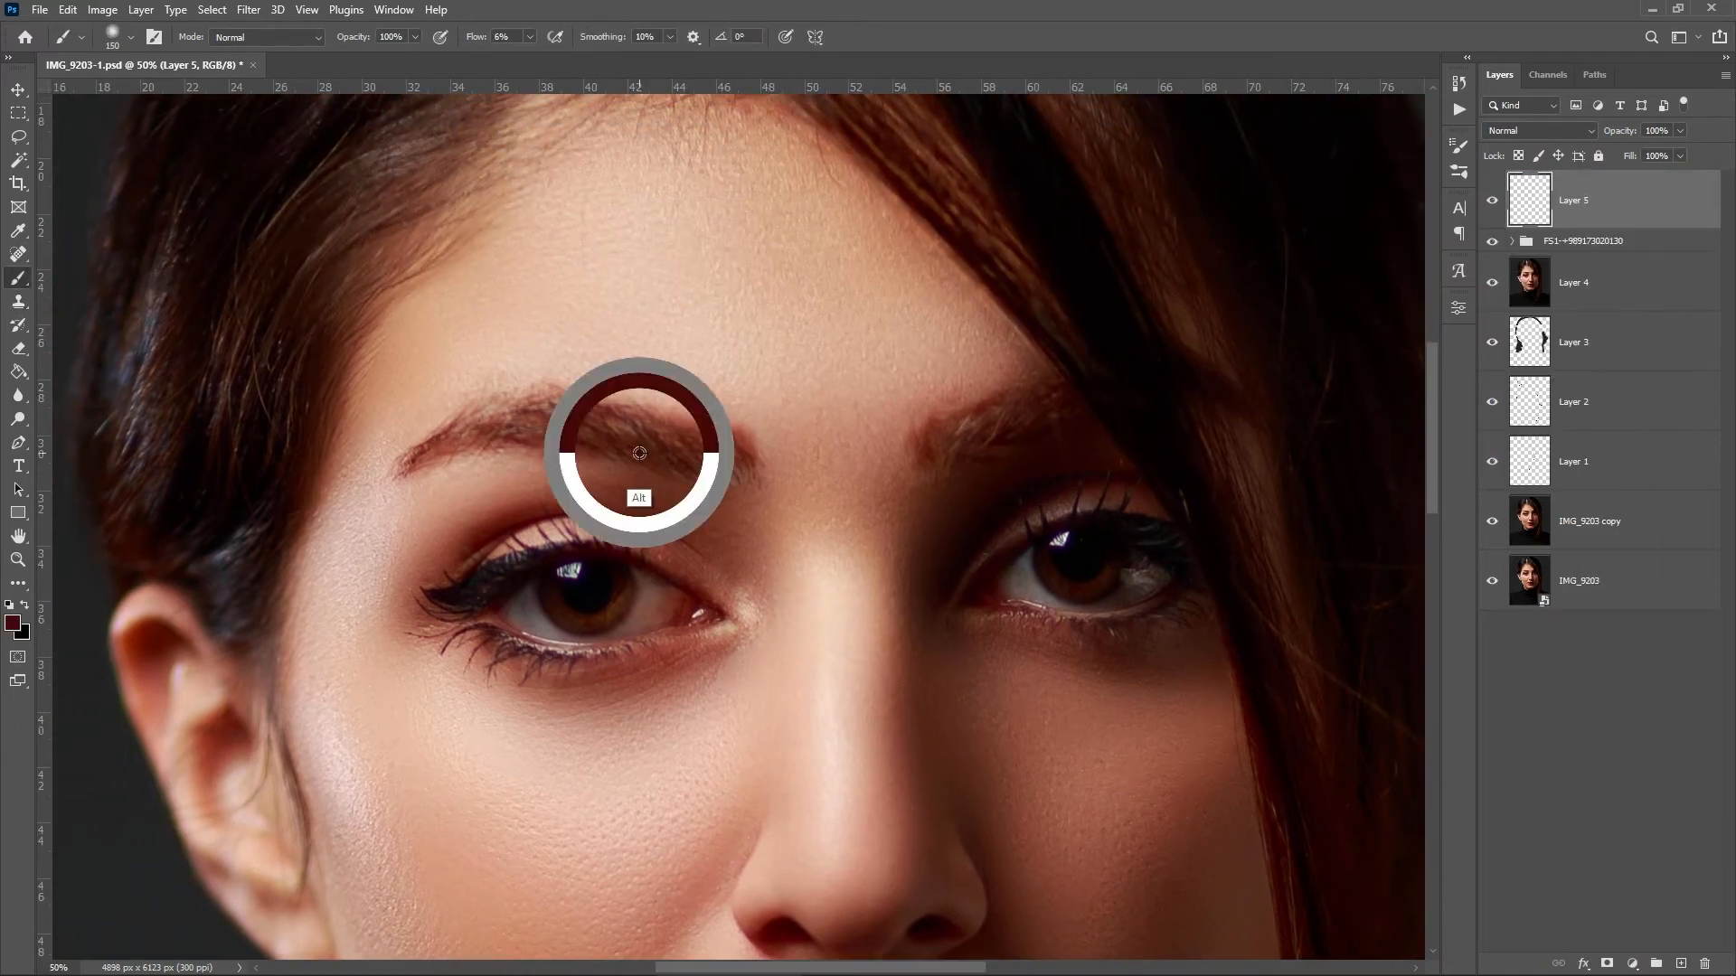
left_click_drag(531, 39, 633, 54)
left_click_drag(734, 314, 823, 350)
key("ctrl+z")
scroll(942, 461, "down", 5)
left_click_drag(936, 613, 757, 455)
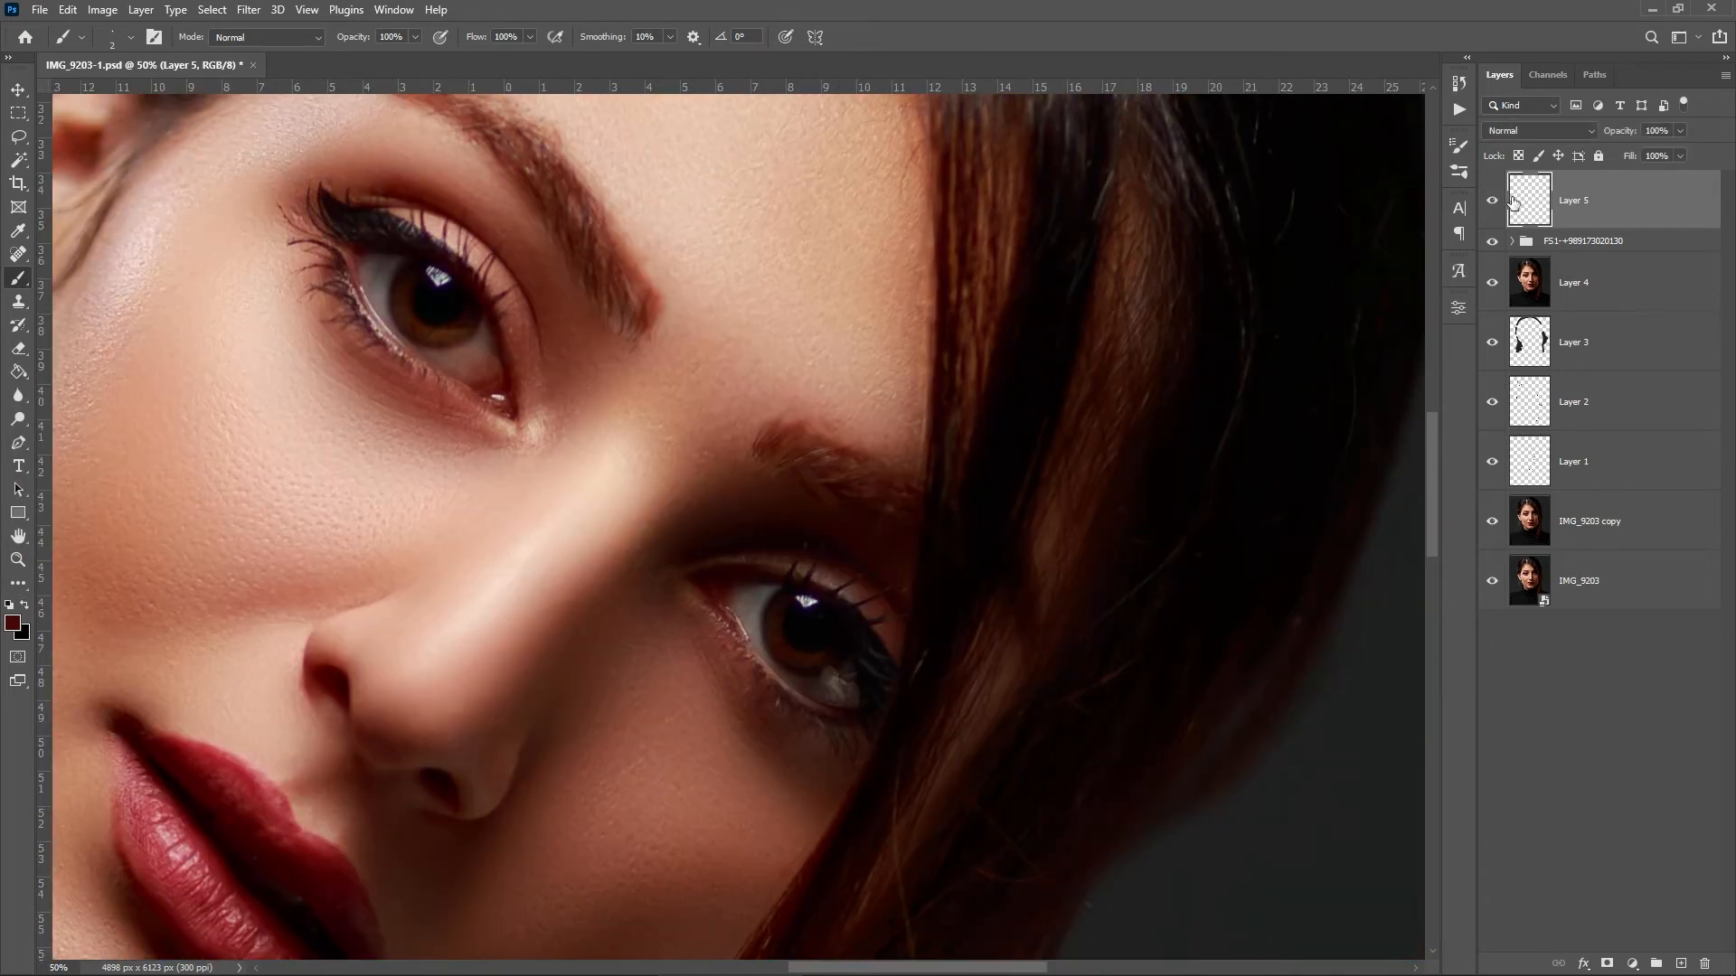
left_click(19, 91)
left_click_drag(829, 469, 833, 395)
key("ctrl+z")
- Add another blank layer above Layer 5 and activate the Brush on it
left_click_drag(665, 439, 892, 620)
left_click_drag(578, 587, 891, 624)
left_click(1681, 964)
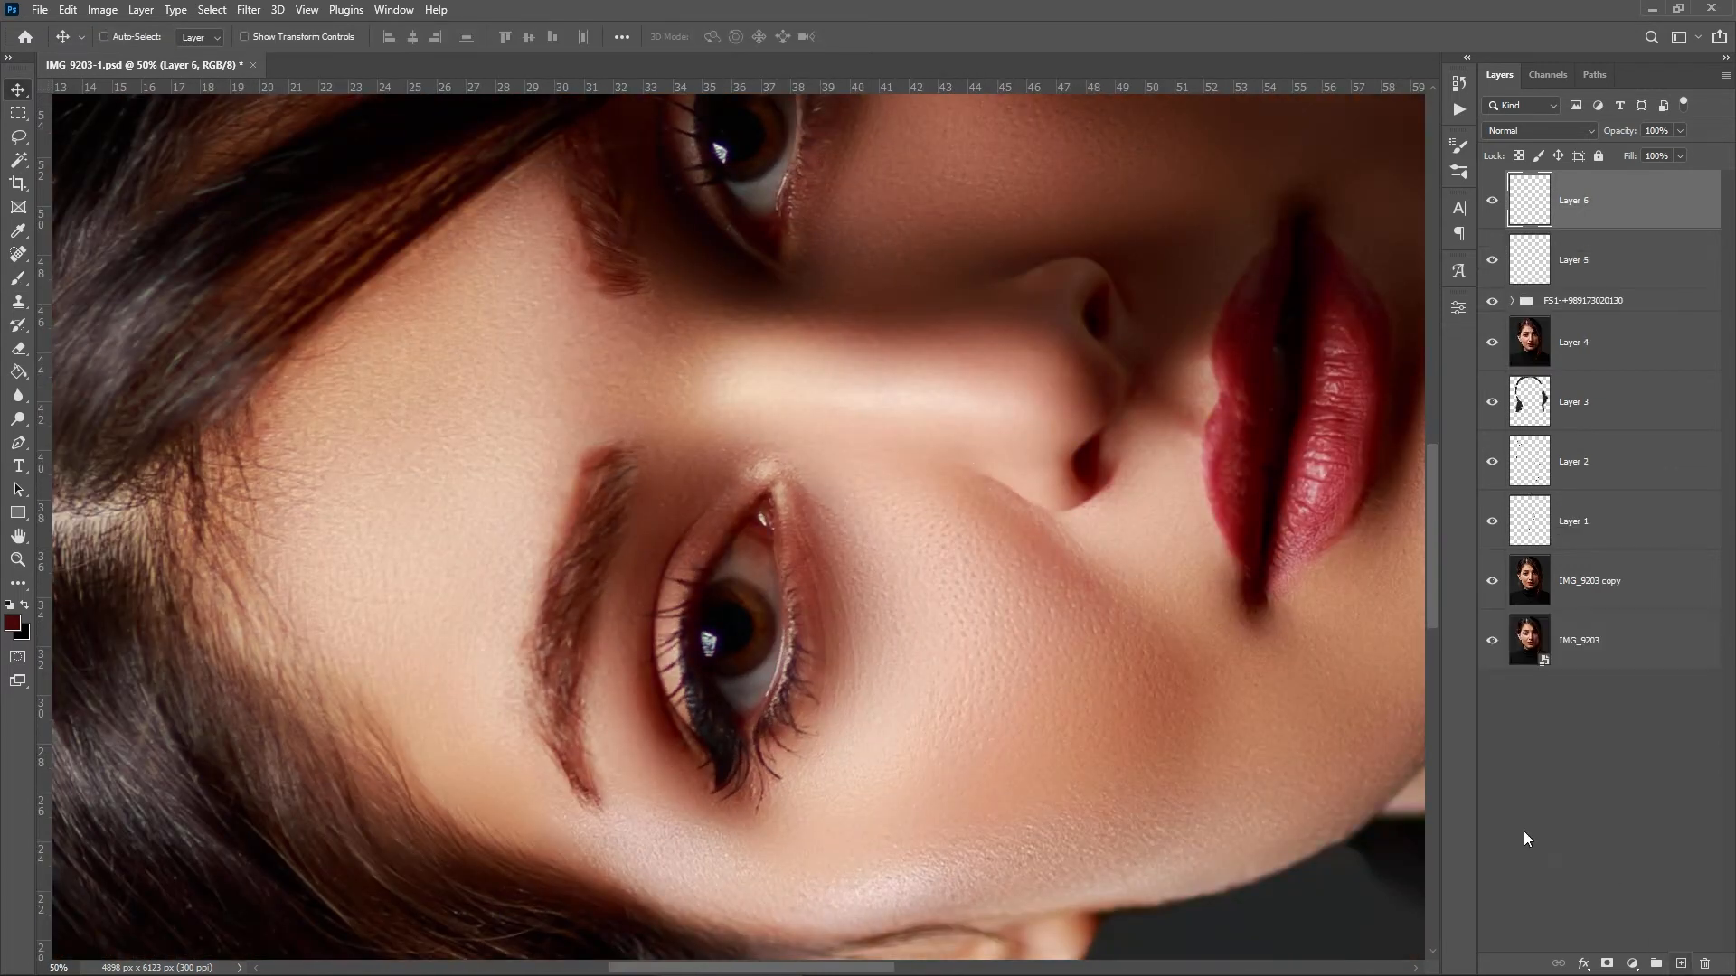
key("b")
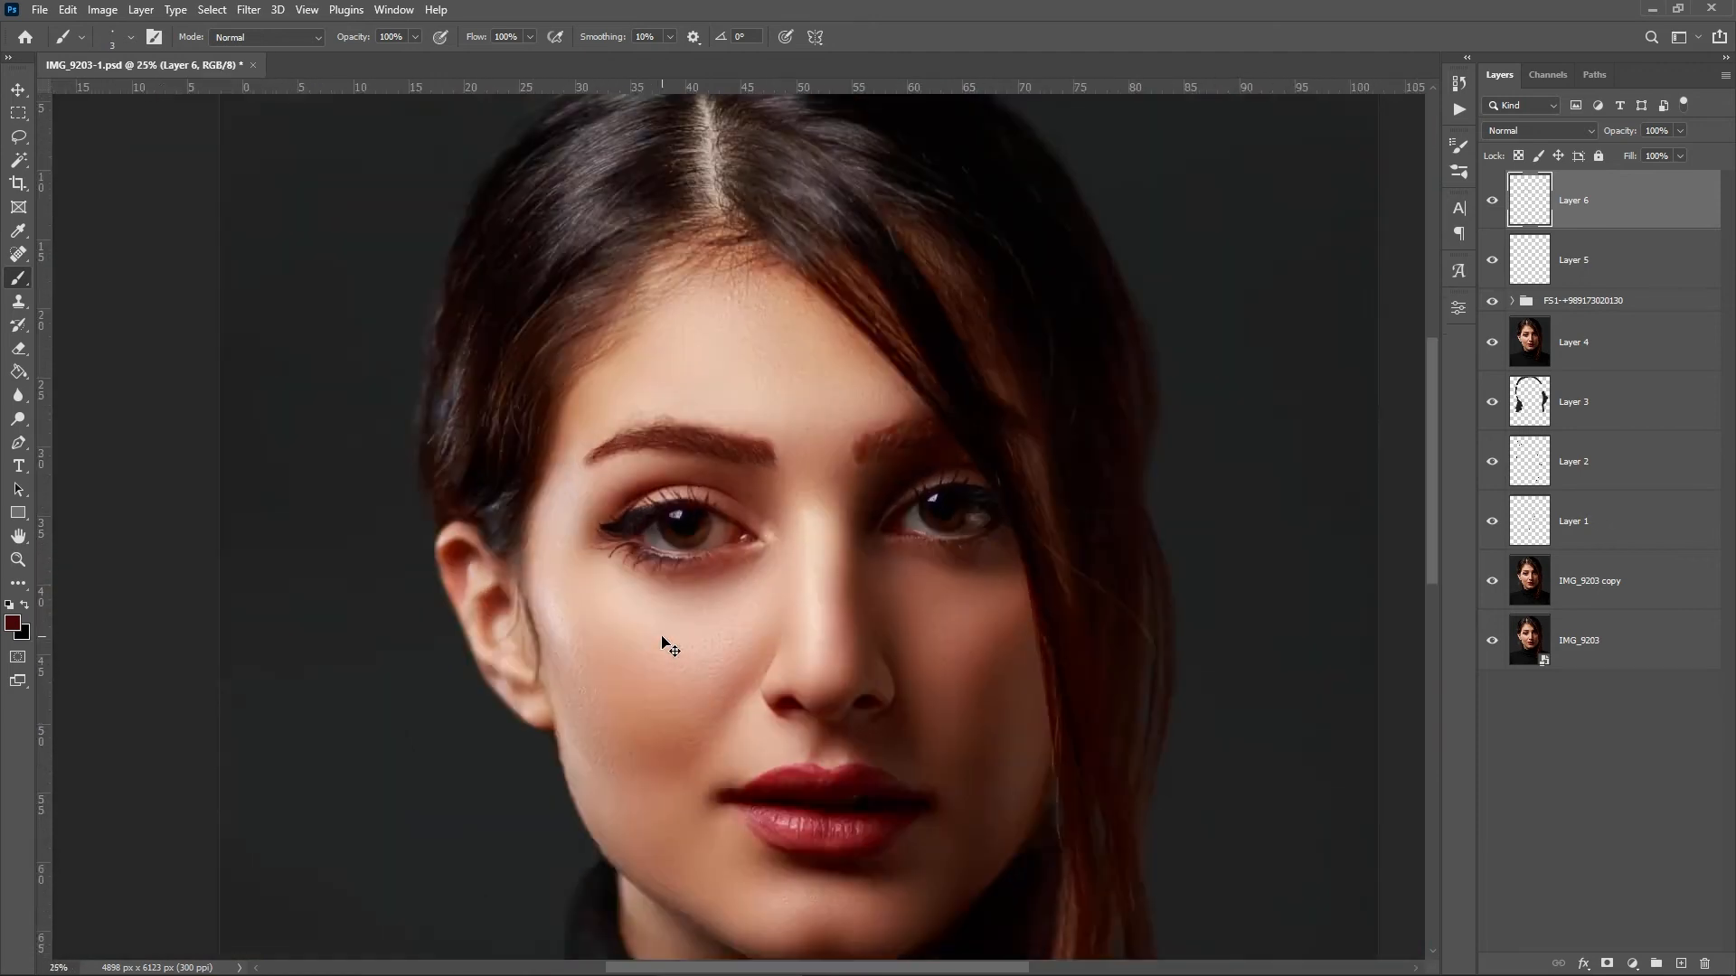
- Compare the brow painting on Layer 6 with and without it, and convert Layer 6 and Layer 5 to smart objects
left_click(1492, 200)
left_click(1492, 206)
right_click(1612, 199)
left_click(1573, 439)
right_click(1643, 261)
left_click(1537, 469)
- Group Layer 5 and Layer 6, lower the group's opacity to 58%, and compare the eyebrows with and without it
left_click(1635, 207, "ctrl")
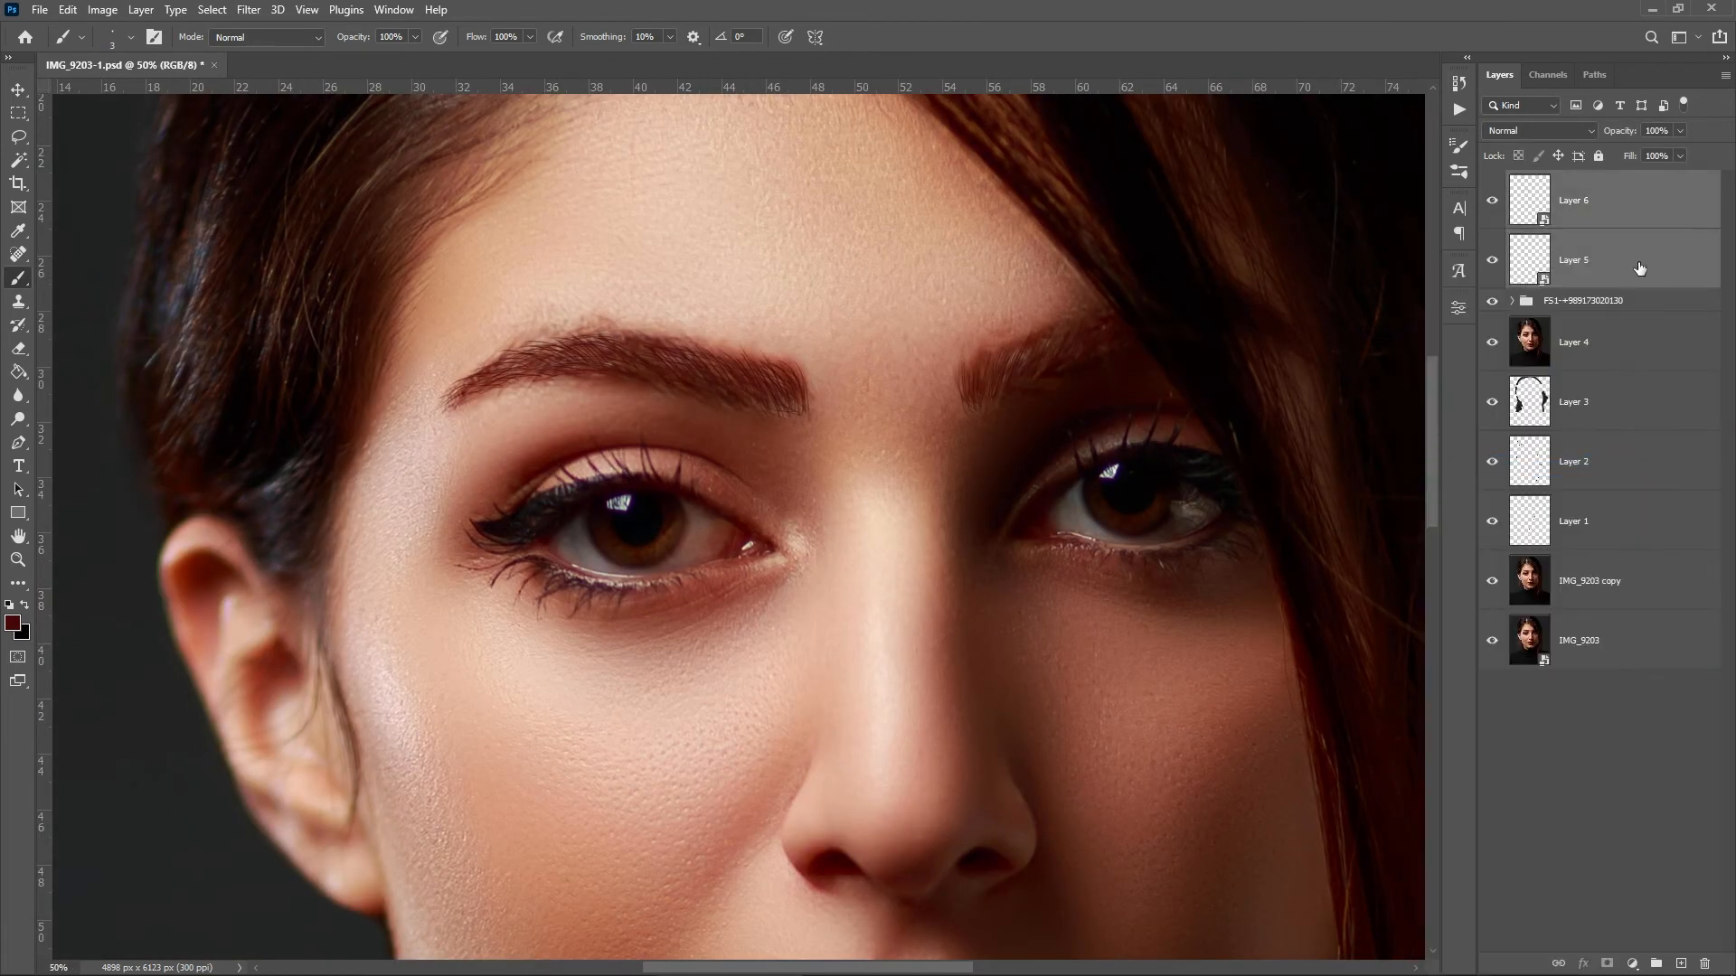
key("ctrl+g")
left_click(1683, 131)
left_click_drag(1685, 153, 1647, 151)
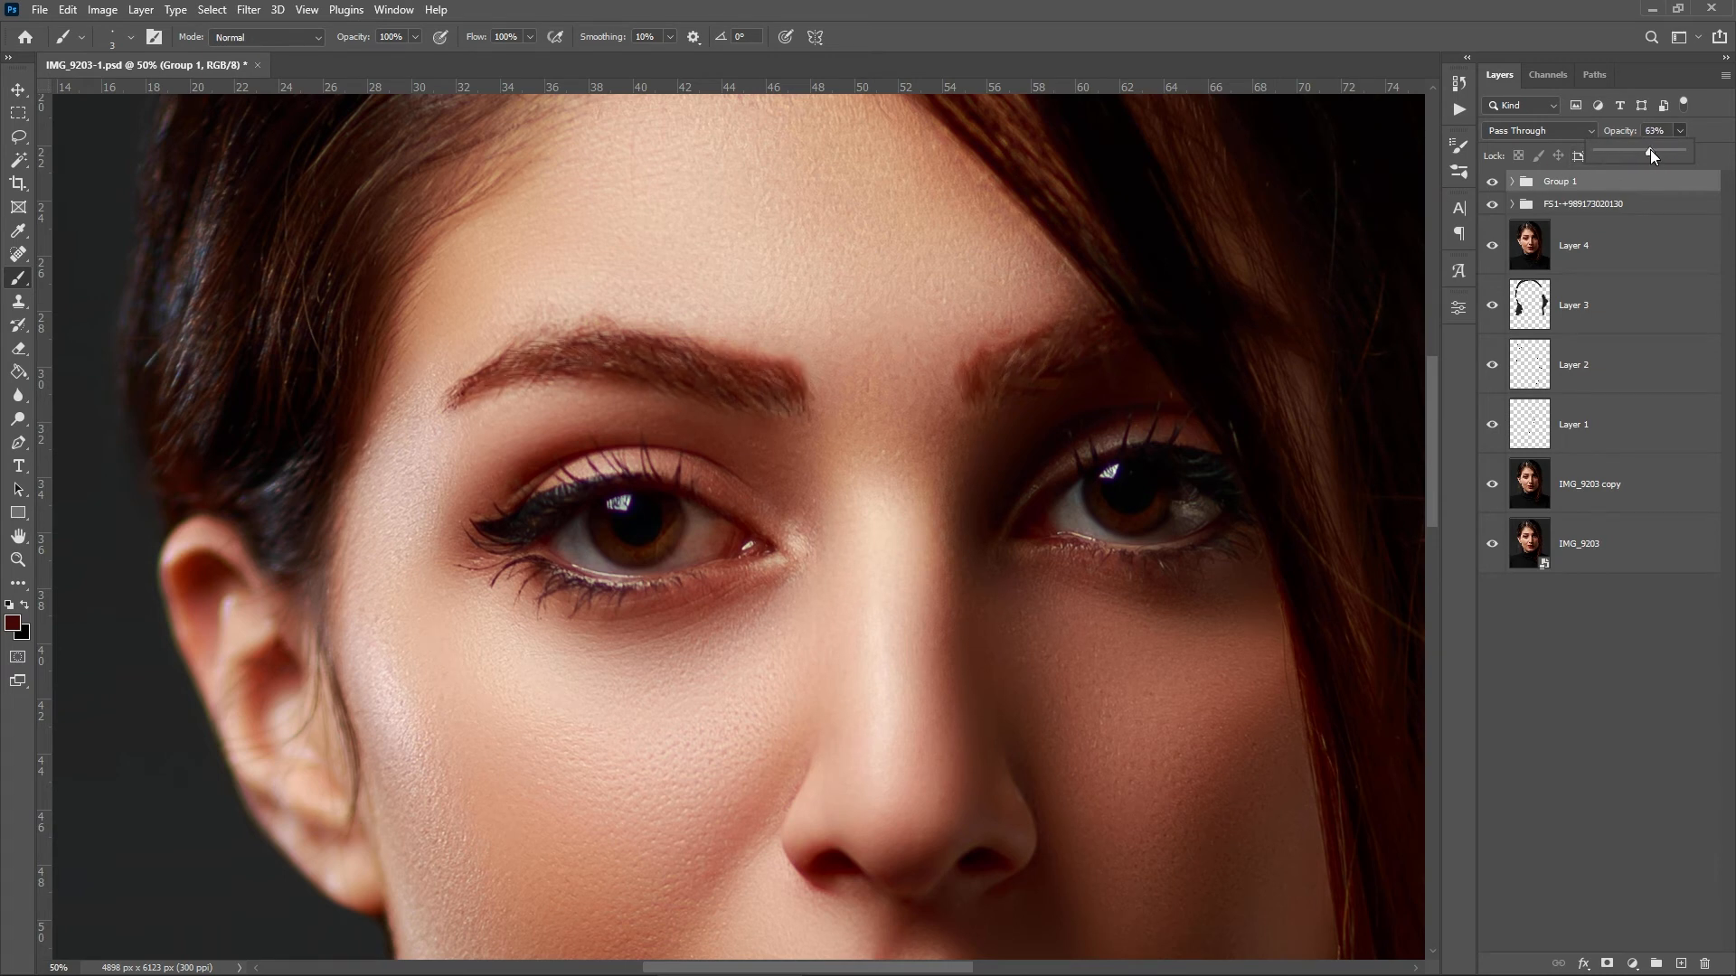
left_click(1493, 182)
left_click(1492, 182)
- Add a blank layer directly above Layer 4 and activate the Clone Stamp tool
left_click(1607, 241)
left_click(1681, 963)
left_click(18, 302)
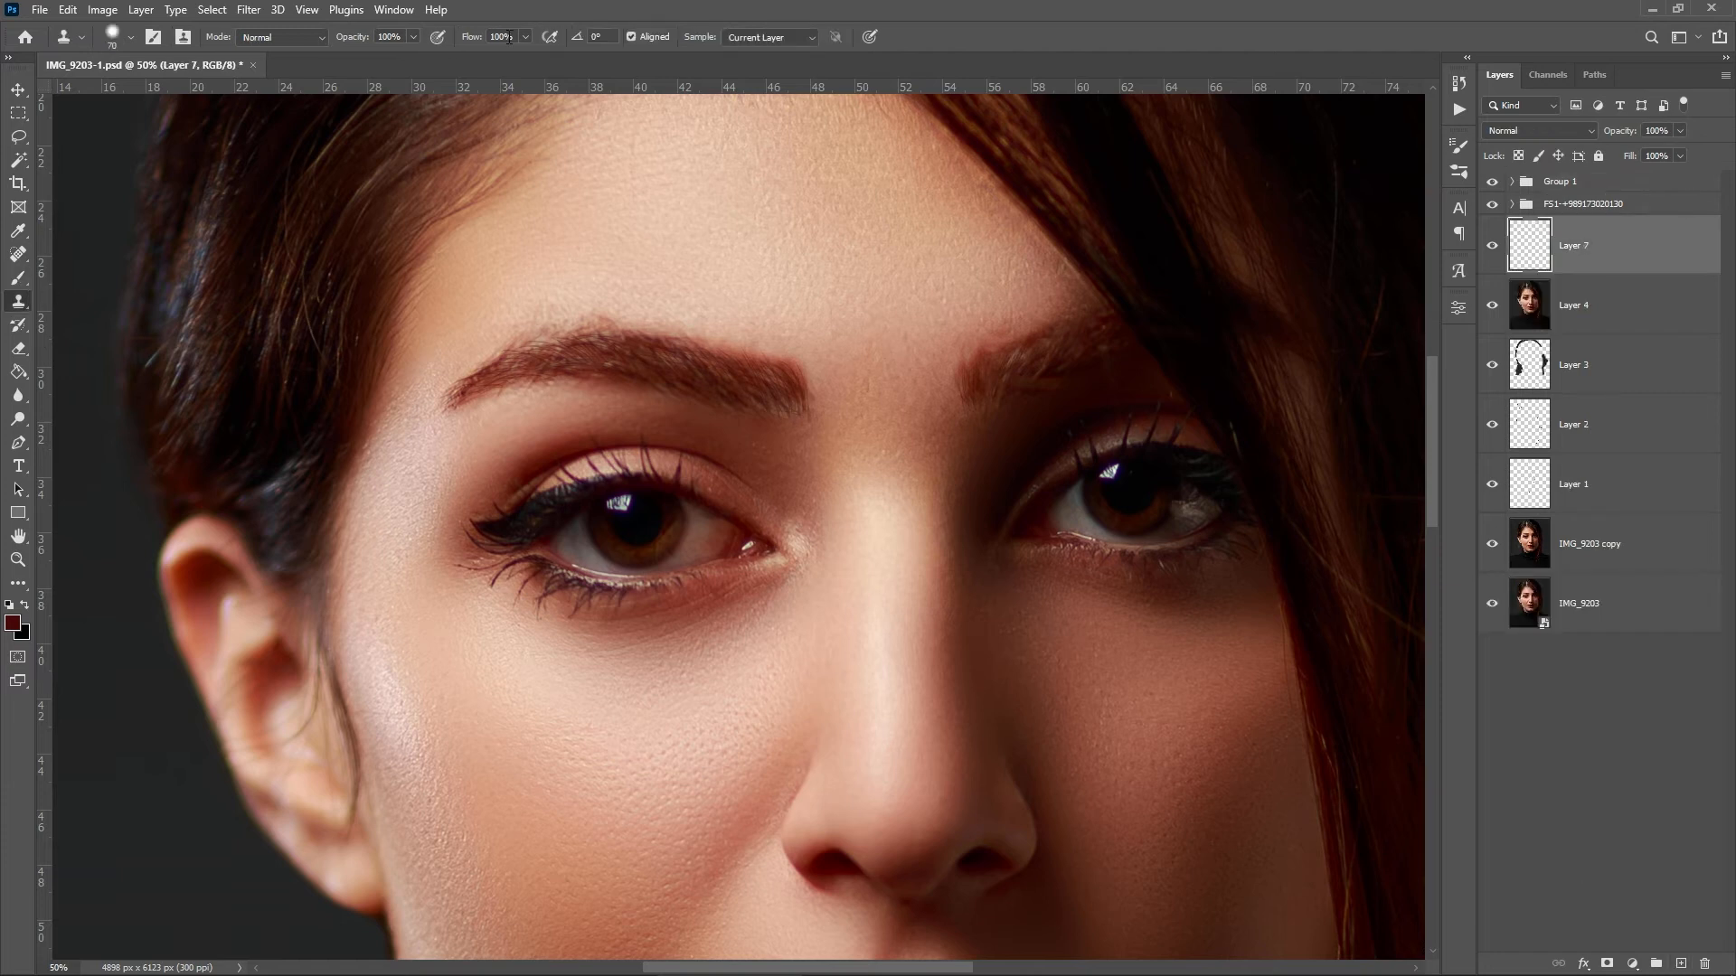
- Set the Clone Stamp to 43% opacity and a 60 px tip, sampling Current & Below
left_click(413, 37)
left_click_drag(413, 63, 366, 66)
left_click(781, 365, "alt")
key("[")
left_click(769, 37)
left_click(747, 69)
- Place Layer 7 above the frequency-separation group and clone forehead skin along the lit eyebrow's upper edge
left_click(602, 312, "alt")
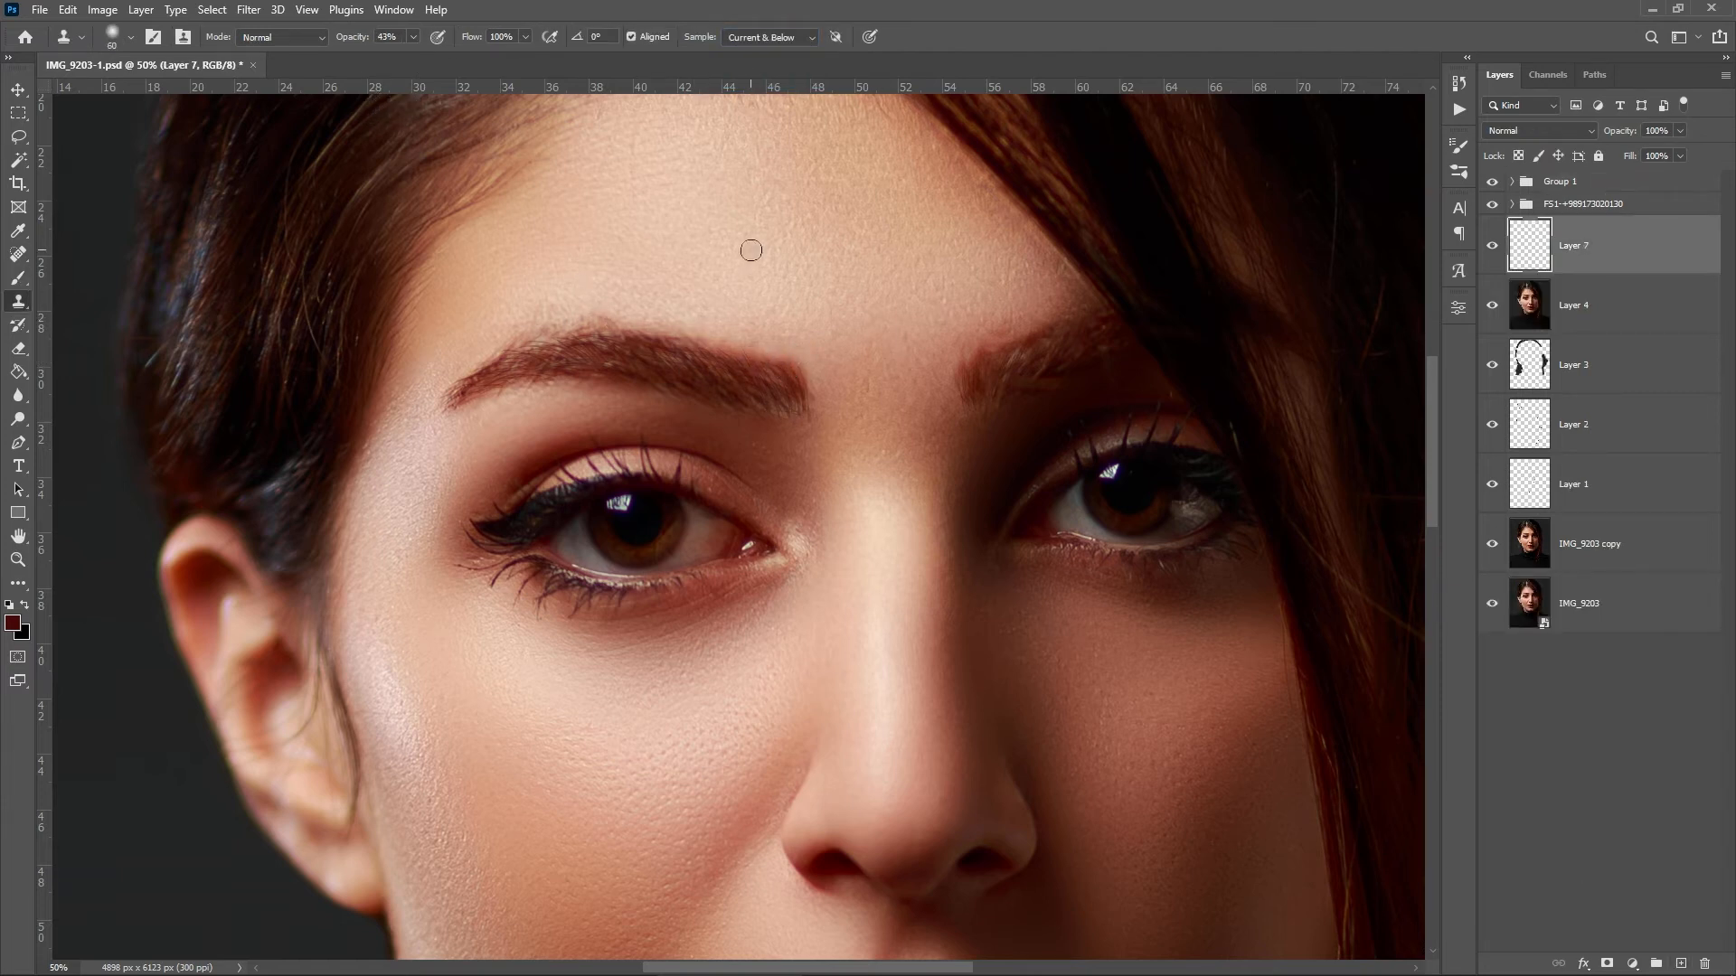
mouse_move(1493, 182)
left_mouse_down()
mouse_move(1480, 219)
mouse_move(1493, 181)
left_mouse_up()
left_click_drag(1593, 246, 1593, 194)
mouse_move(631, 319)
left_mouse_down()
mouse_move(530, 327)
mouse_move(545, 328)
left_mouse_up()
key("ctrl+minus")
key("ctrl+minus")
key("ctrl+plus")
key("ctrl+plus")
- Resample the skin above the lit eyebrow and clone with a 100 px Clone Stamp to clean up the brow area
left_click(613, 312, "alt")
key("bracketright")
key("bracketright")
key("bracketright")
key("bracketright")
left_click_drag(1071, 298, 868, 322)
key("ctrl+minus")
key("ctrl+minus")
key("ctrl+minus")
key("ctrl+minus")
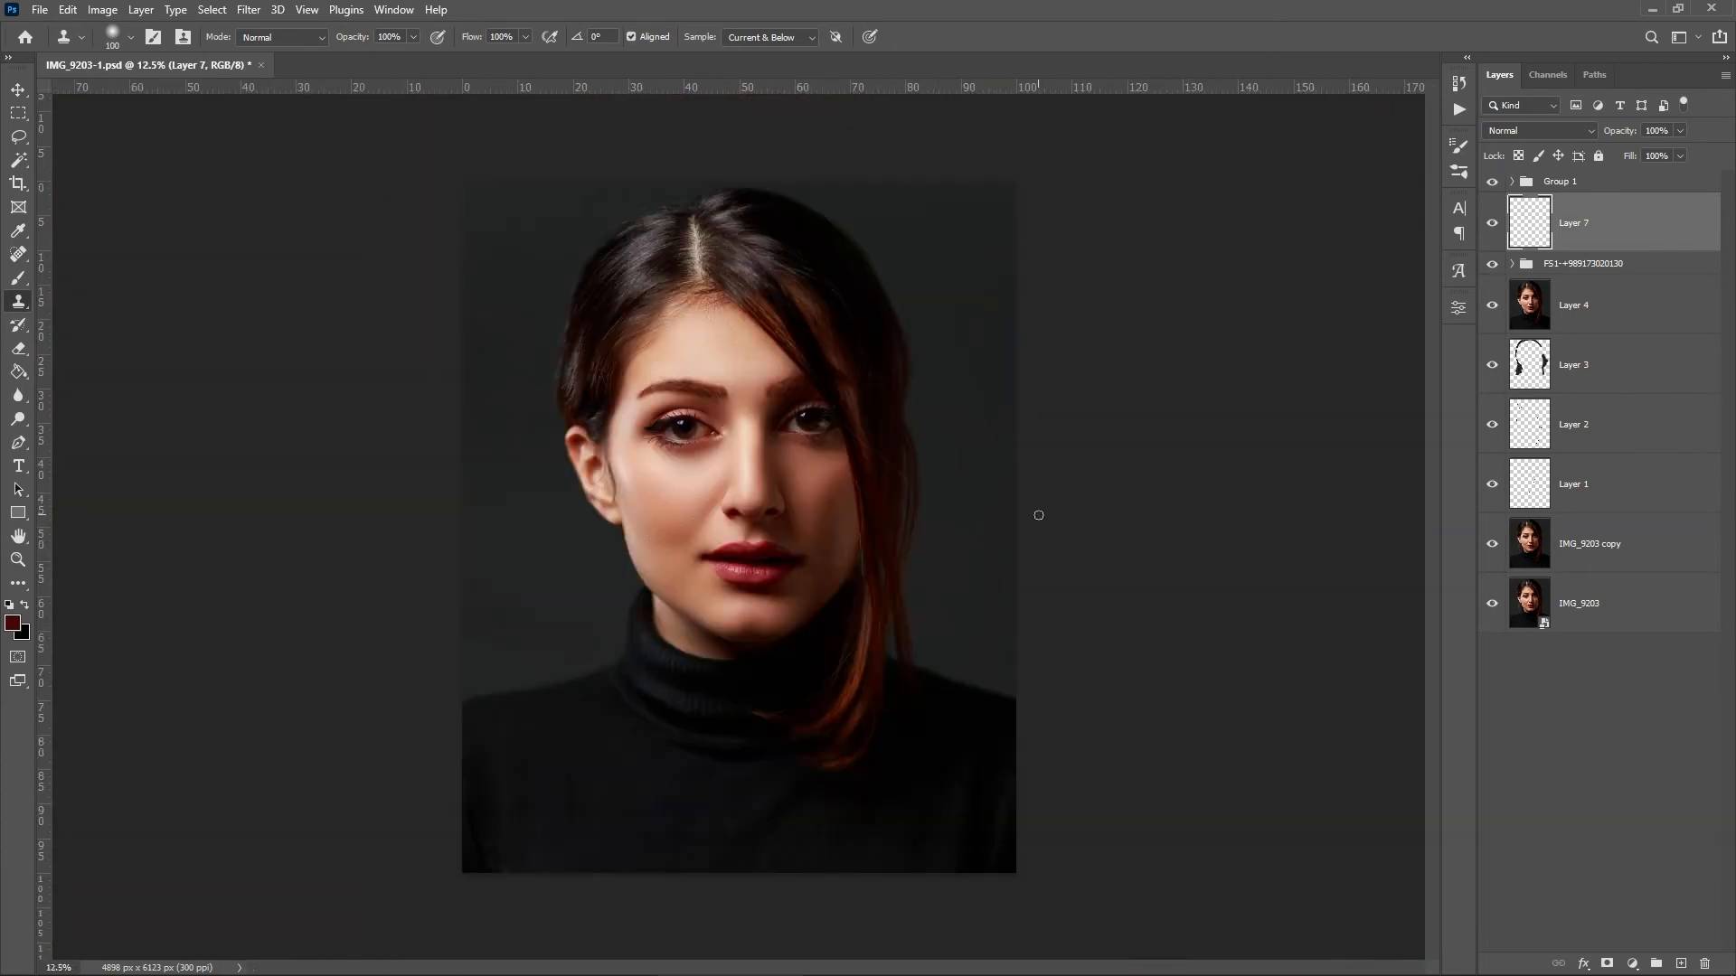
- Stamp all visible layers into a new layer above Group 1 and open it in Liquify
key("ctrl+shift+alt+e")
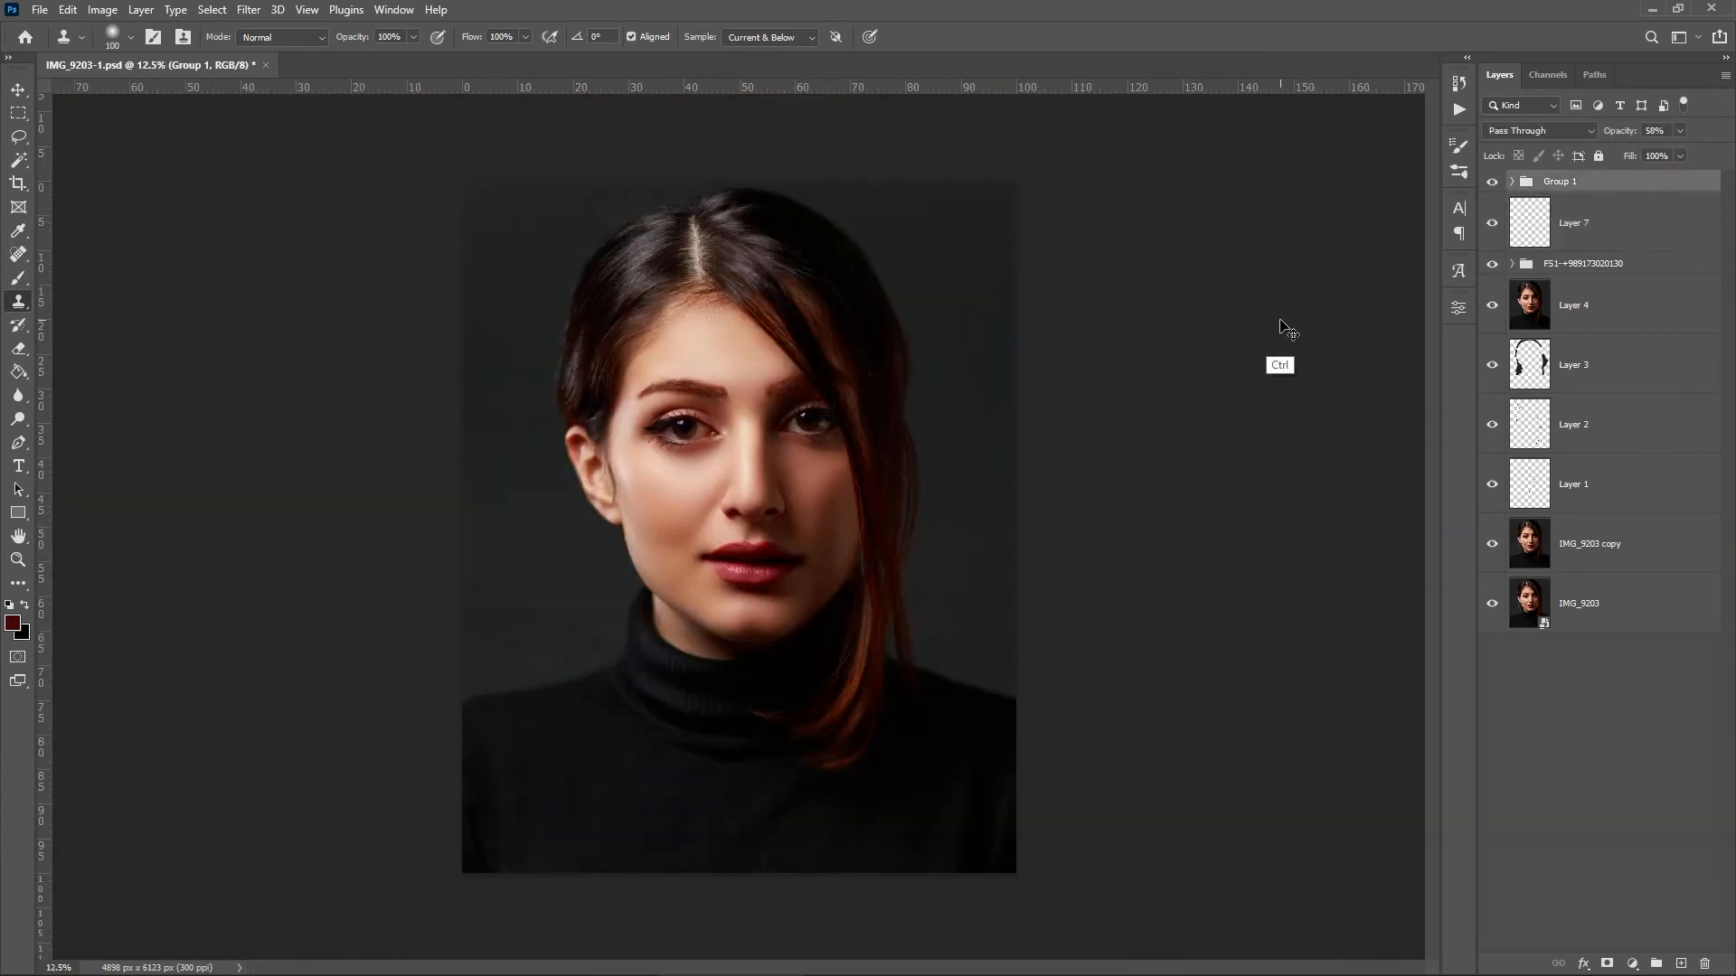
key("ctrl+plus")
key("ctrl+plus")
scroll(864, 403, "up", 5)
key("ctrl+shift+x")
key("ctrl+plus")
key("ctrl+plus")
key("ctrl+plus")
key("ctrl+plus")
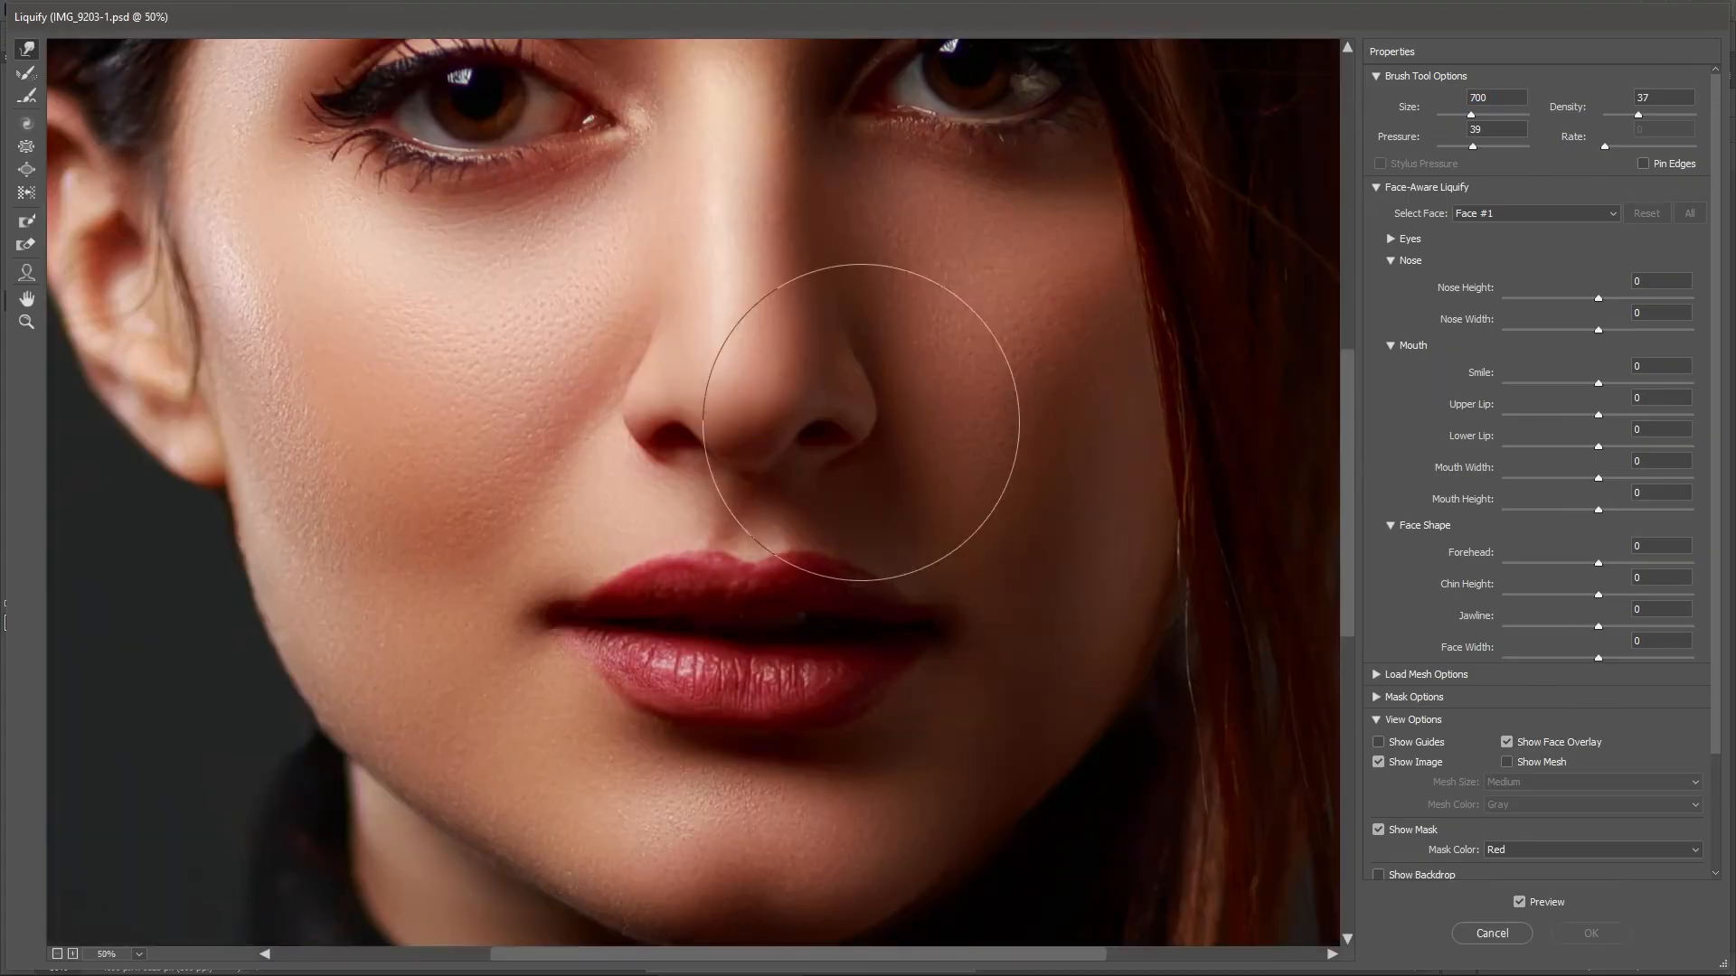
- Nudge the lit eyebrow's shape with a smaller Forward Warp brush, down to size 175, and apply the Liquify changes
left_click_drag(865, 422, 998, 704)
key("bracketleft")
key("bracketleft")
key("bracketleft")
key("bracketleft")
left_click_drag(537, 192, 546, 176)
key("bracketleft")
key("bracketleft")
key("bracketleft")
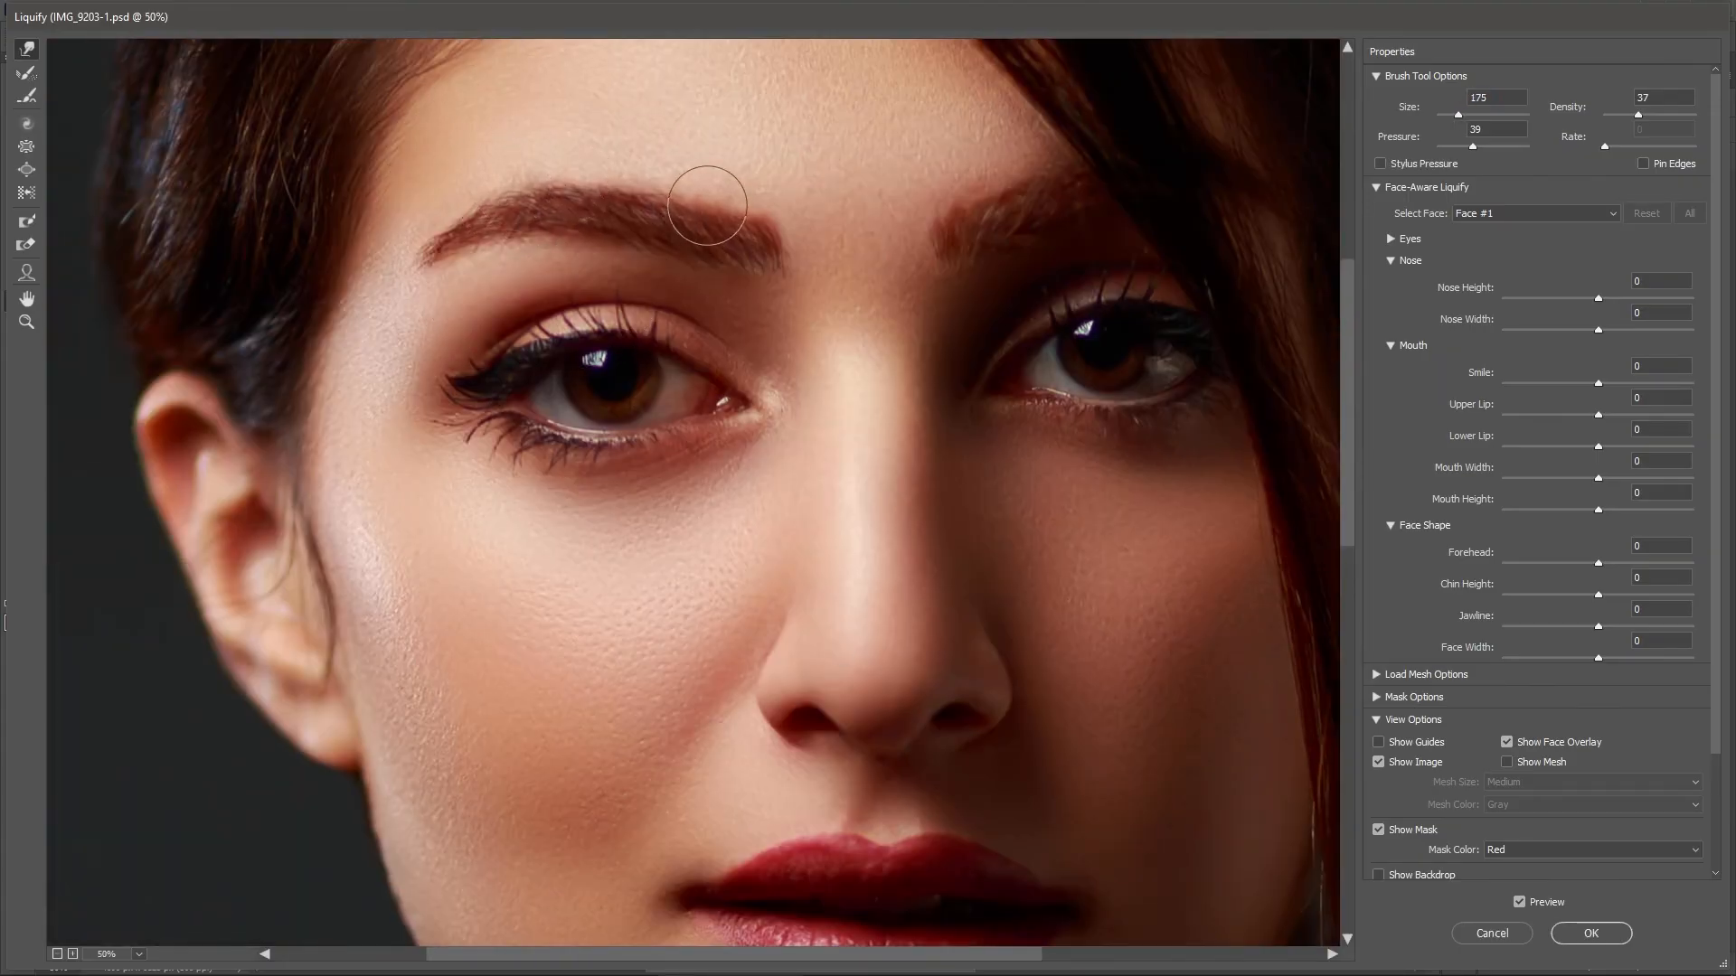
left_click(1591, 935)
key("ctrl+minus")
key("ctrl+minus")
key("ctrl+minus")
key("ctrl+minus")
key("ctrl+plus")
key("ctrl+plus")
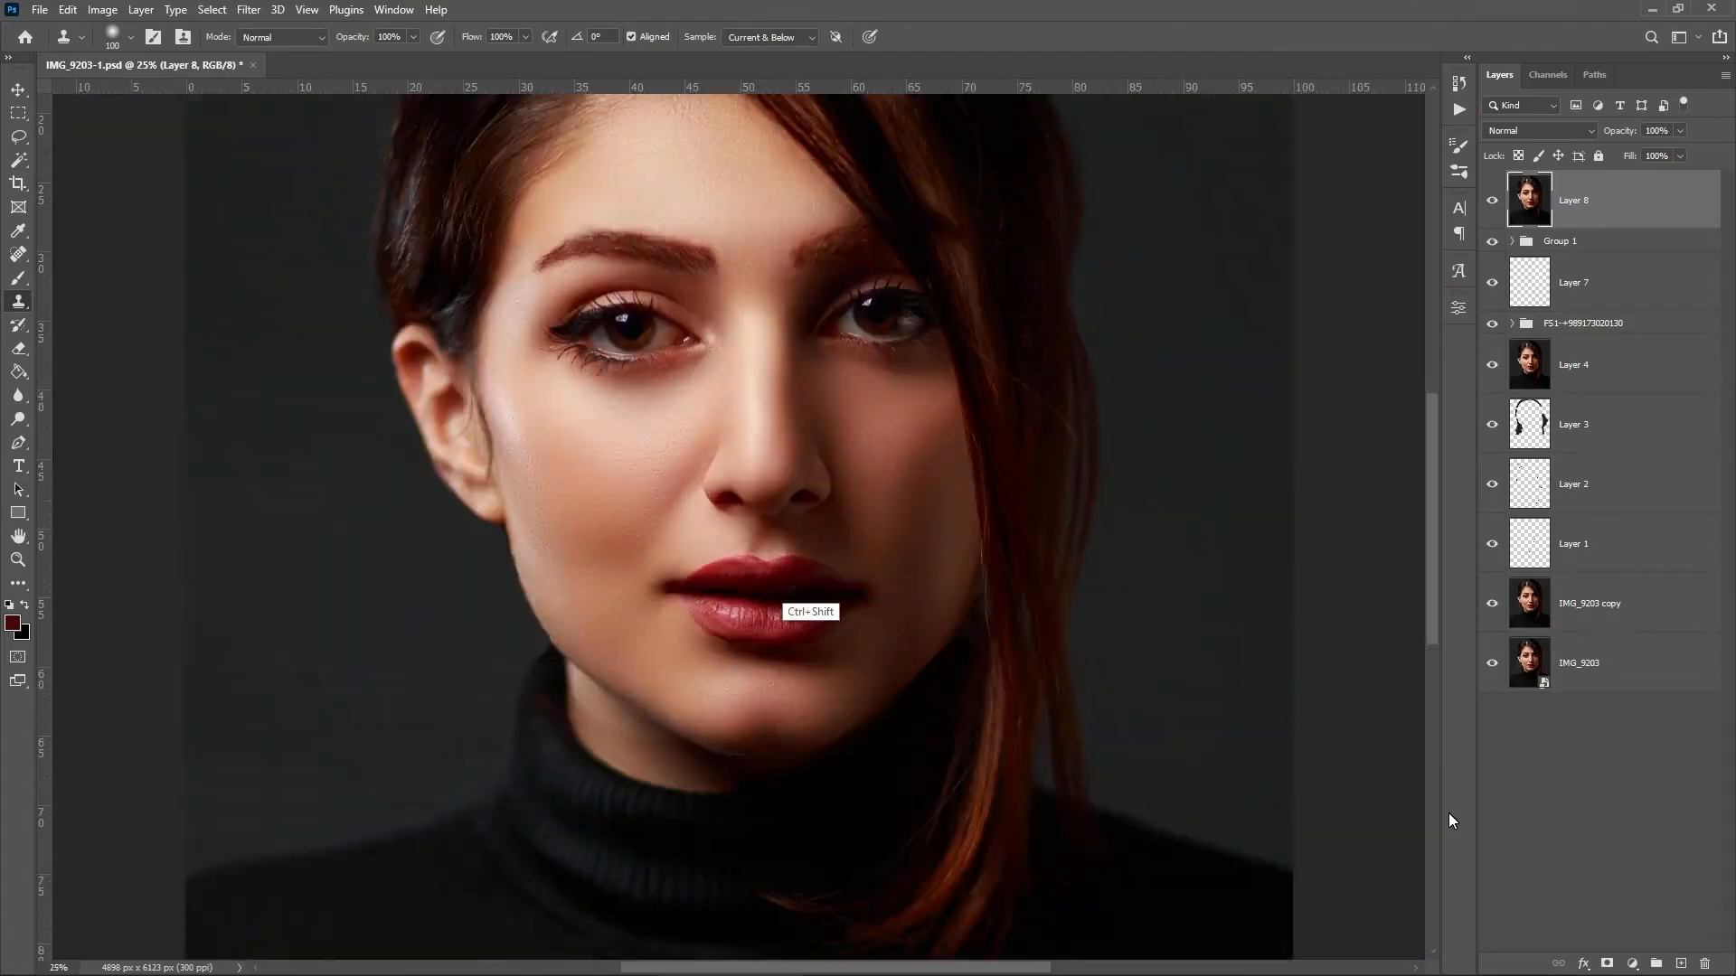
- Reopen Layer 8 in Liquify and reshape the eyebrow area with a larger warp brush, undoing the last push
key("ctrl+shift+x")
key("ctrl+plus")
key("ctrl+plus")
key("bracketright")
key("bracketright")
key("bracketright")
key("bracketright")
key("bracketright")
key("bracketright")
left_click_drag(763, 218, 773, 218)
left_click_drag(670, 226, 684, 228)
key("ctrl+z")
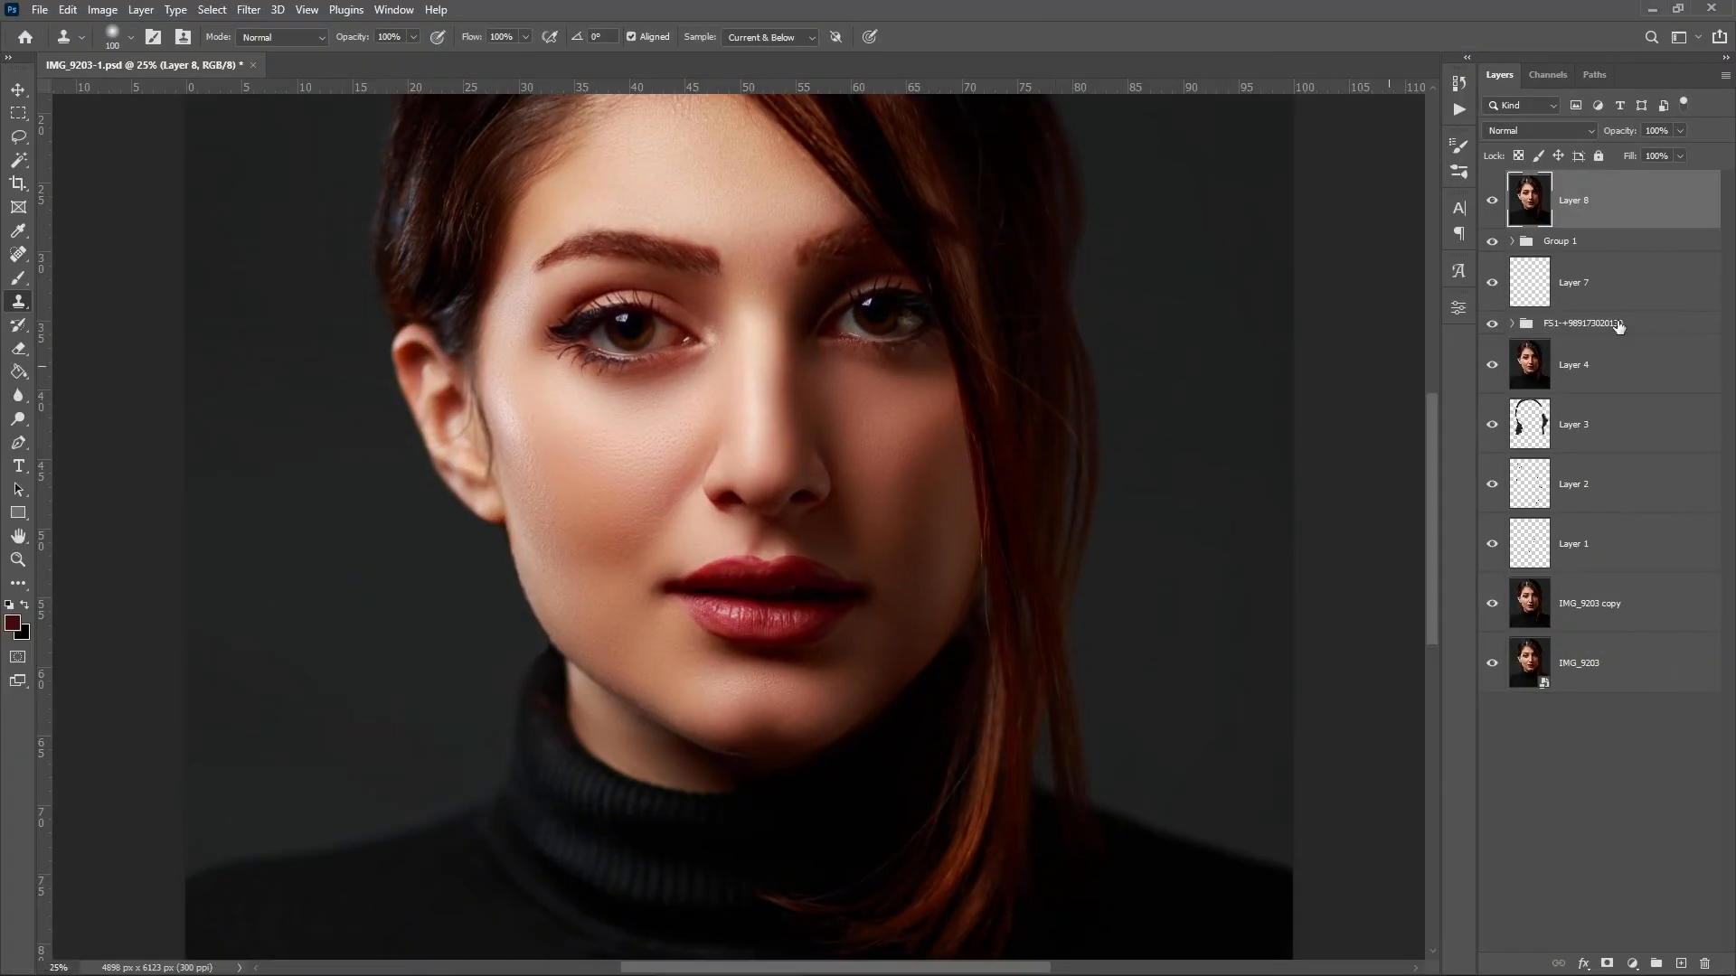
- Add a black-filled mask to a copy of the FS1-High layer at the top of the layer stack
key("ctrl+minus")
key("ctrl+minus")
key("ctrl+minus")
key("ctrl+plus")
key("ctrl+plus")
left_click(1607, 964)
key("ctrl+i")
- Paint white with a 300 px brush on the FS1-High copy mask to bring skin texture back across the face
key("ctrl+plus")
key("b")
key("bracketright")
key("bracketright")
left_click_drag(761, 385, 792, 471)
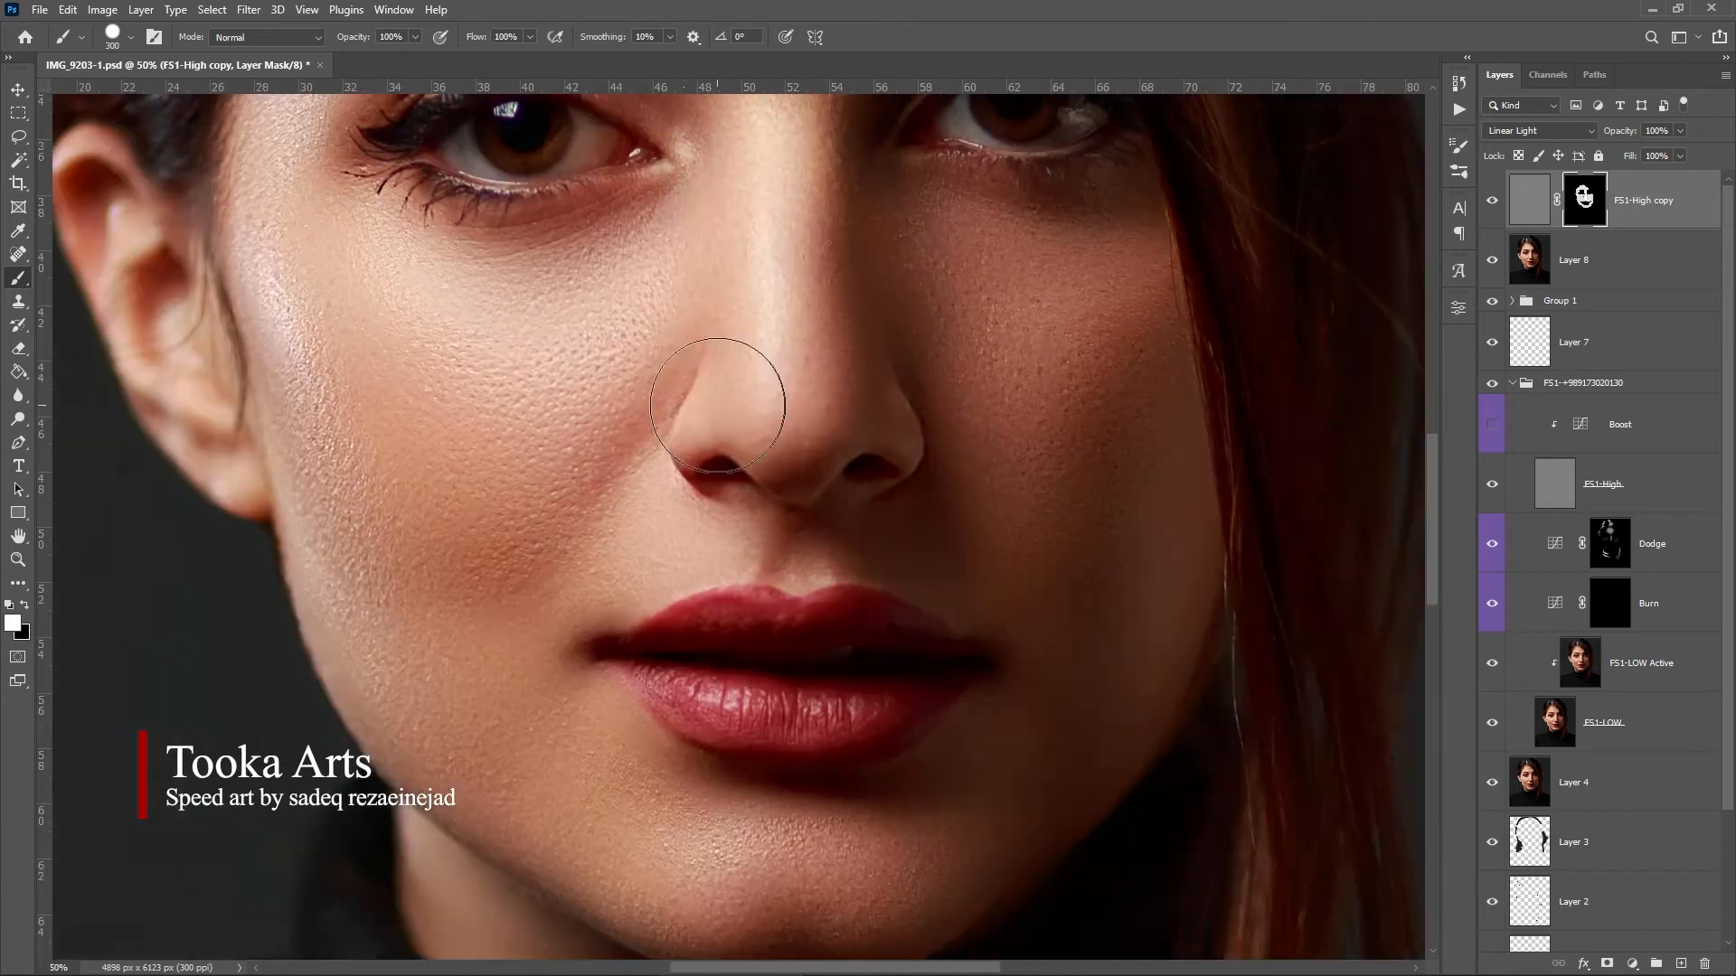
left_click_drag(678, 339, 698, 535)
- Reduce the brush to 30 px for the fine skin areas around the eyes on the FS1-High copy mask
key("bracketleft")
key("bracketleft")
key("bracketleft")
key("bracketleft")
key("bracketleft")
key("bracketleft")
key("bracketleft")
key("bracketleft")
key("bracketleft")
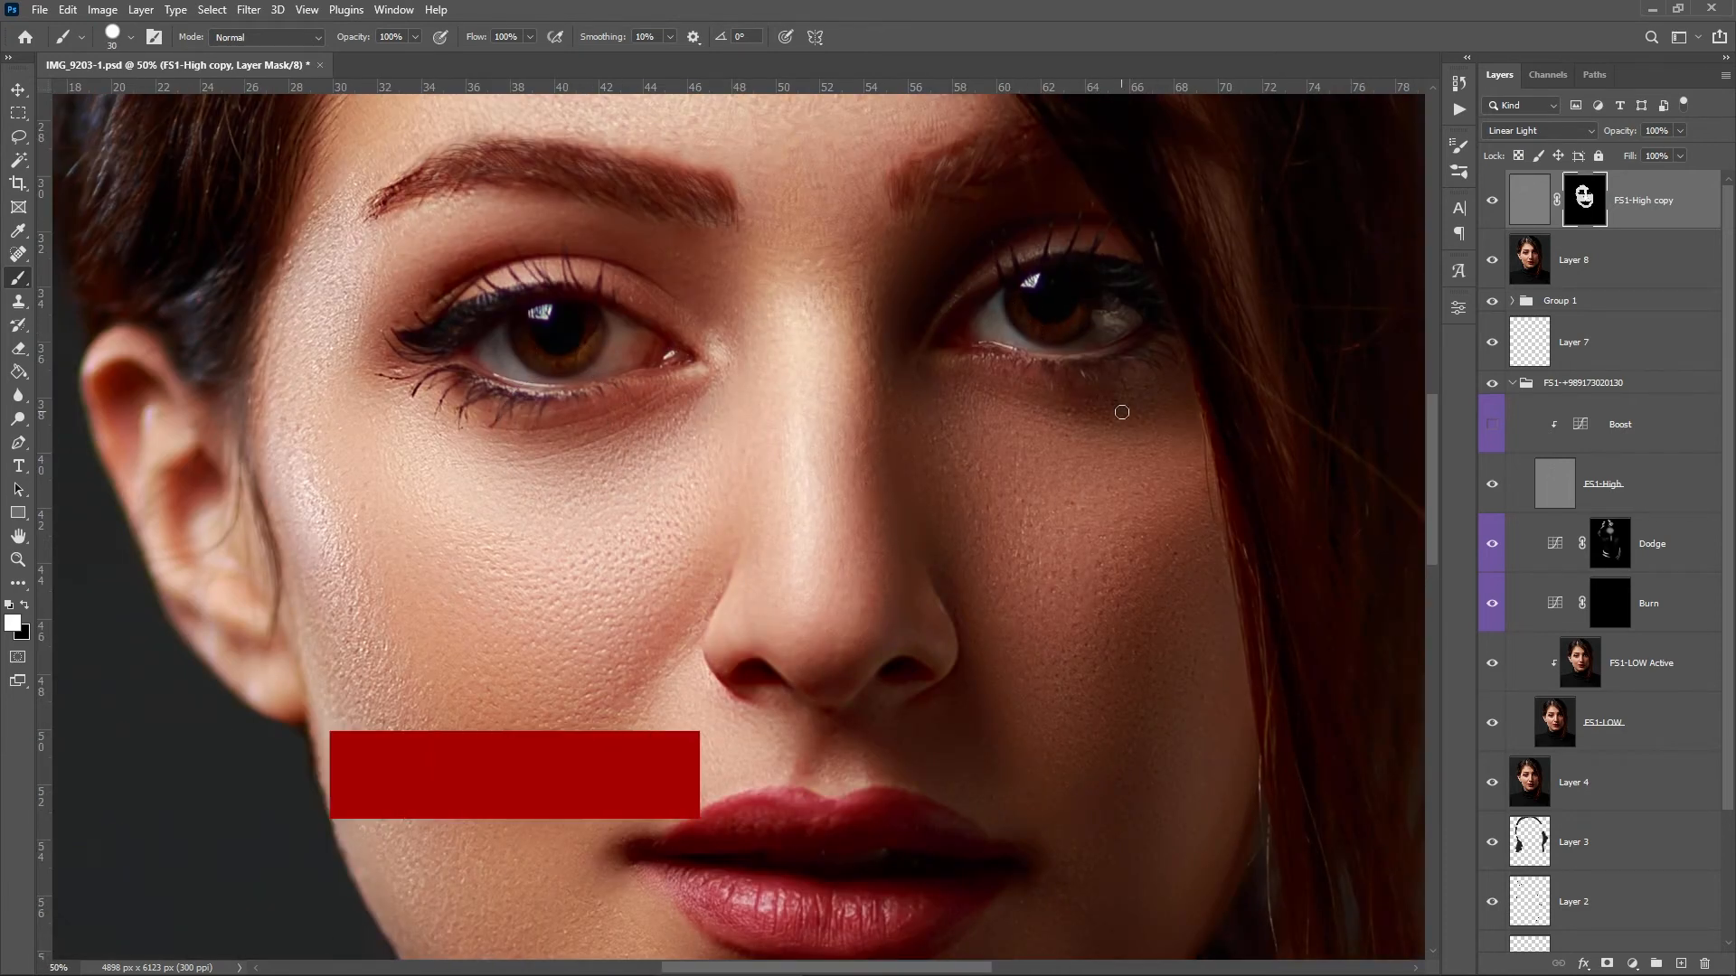
- Soften the brush edge, enlarge it to 300 px, and paint black on the FS1-High copy mask to reduce the texture
key("ctrl+minus")
key("ctrl+minus")
key("ctrl+minus")
key("ctrl+plus")
key("shift+bracketleft")
key("shift+bracketleft")
key("shift+bracketleft")
key("shift+bracketleft")
key("bracketright")
key("bracketright")
key("bracketright")
key("bracketright")
key("bracketright")
key("bracketright")
key("bracketright")
key("bracketright")
key("bracketright")
key("bracketright")
key("bracketright")
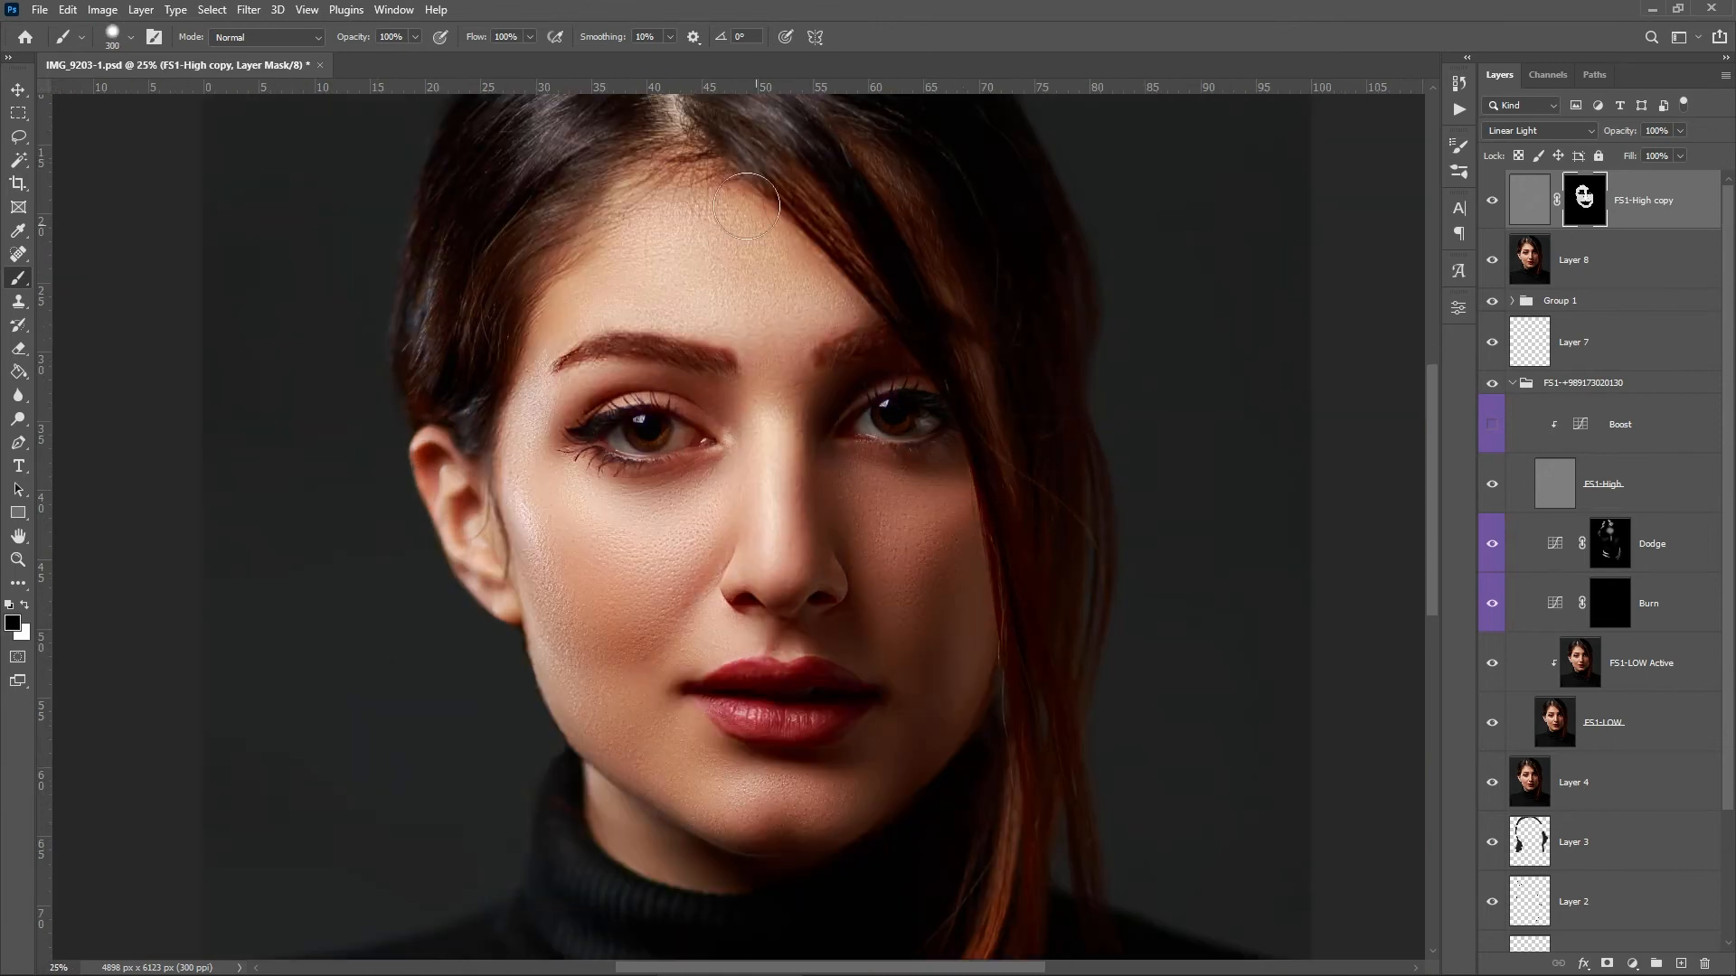
- Fade the black strokes on the FS1-High copy mask and continue softening the texture on the shaded cheek
key("ctrl+shift+f")
left_click(1225, 328)
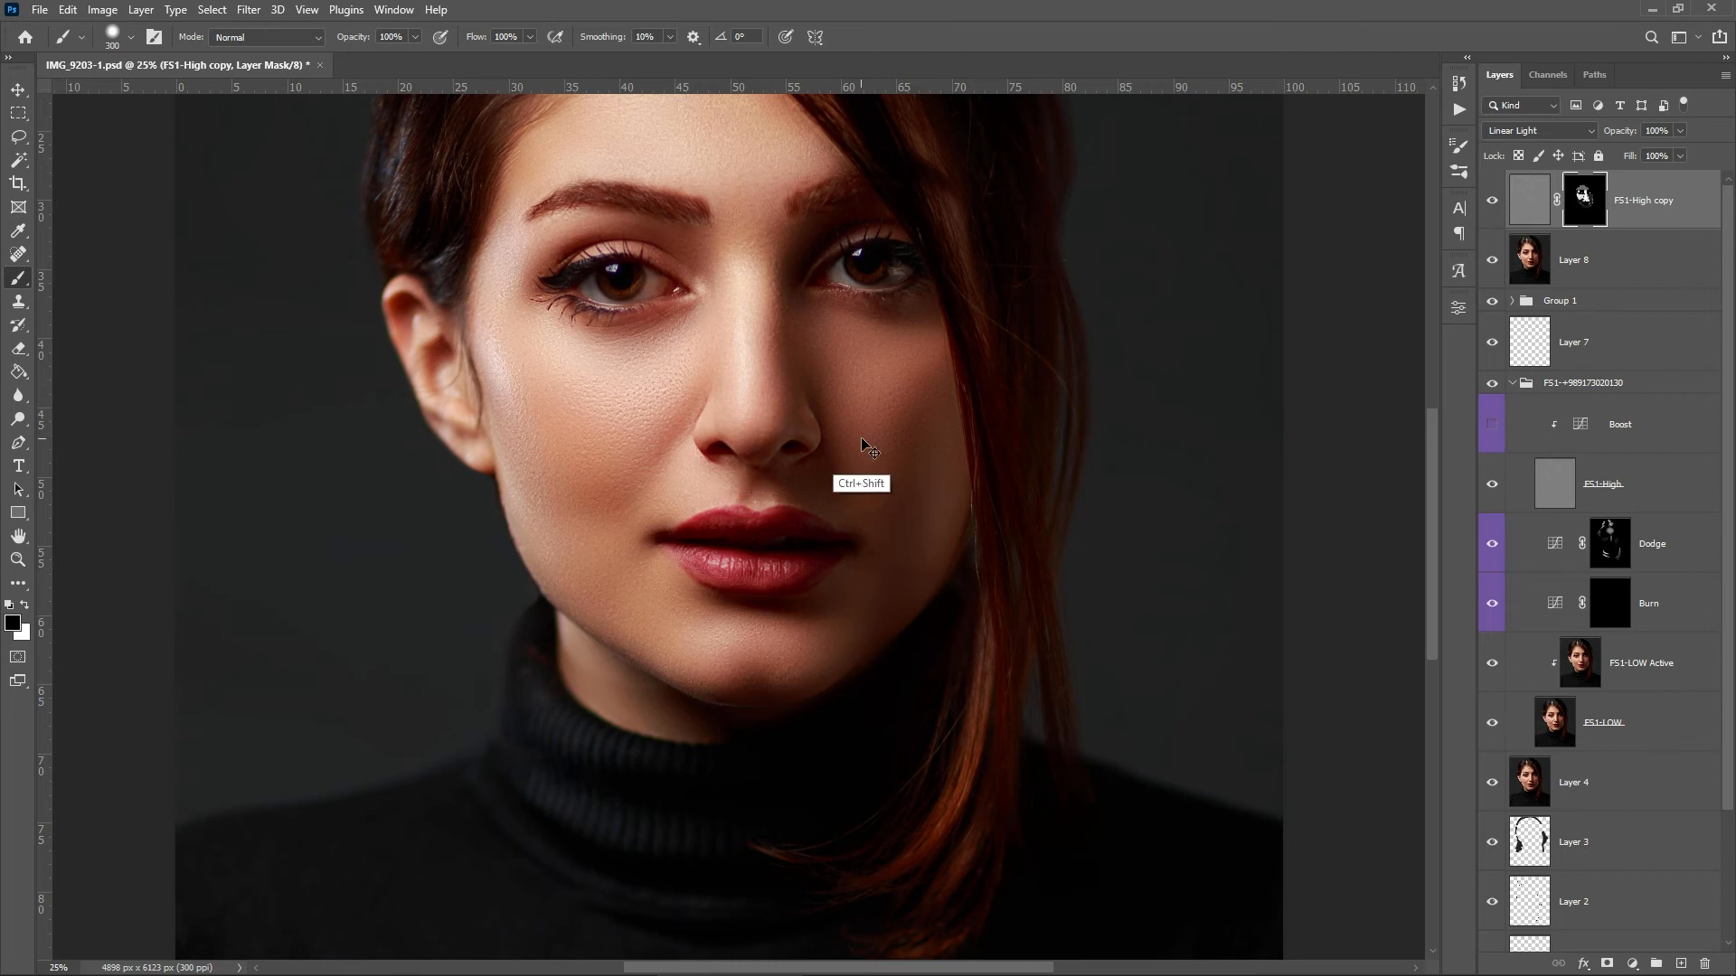
key("ctrl+shift+f")
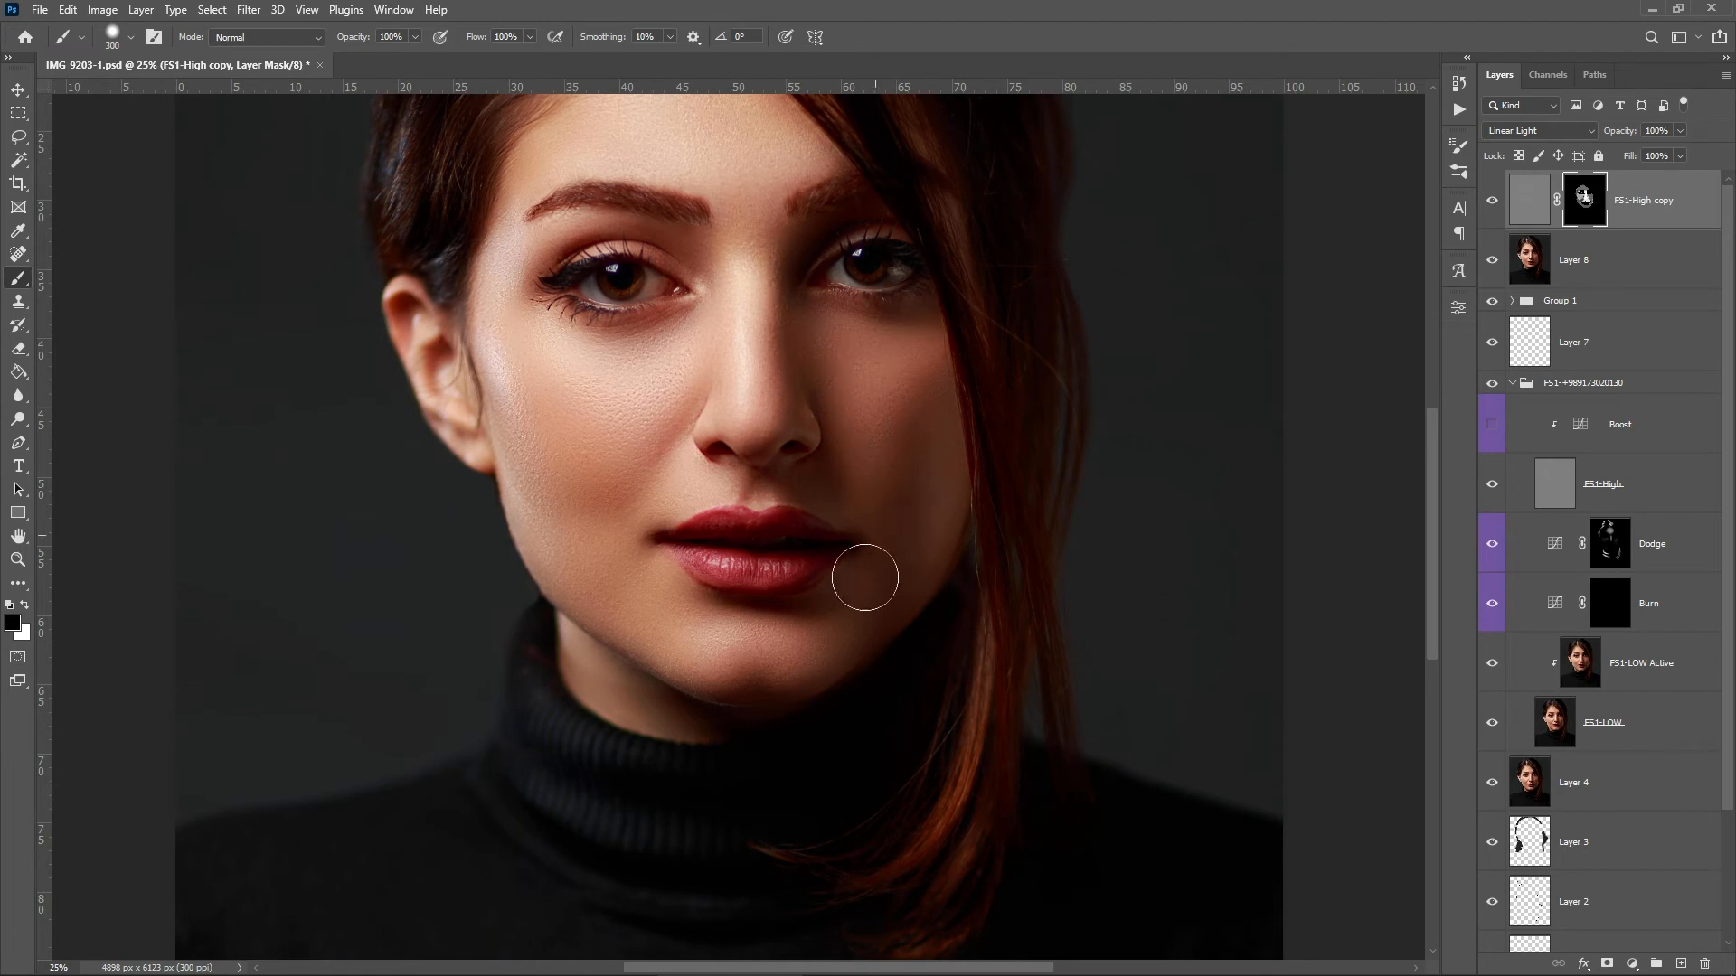
key("ctrl+shift+f")
left_click_drag(1036, 356, 1076, 357)
key("Return")
mouse_move(895, 431)
left_mouse_down()
mouse_move(805, 496)
mouse_move(861, 446)
left_mouse_up()
- Add a blank layer above FS1-High copy, sample the hair's dark brown for the Brush, and shrink its tip
key("ctrl+plus")
key("ctrl+plus")
left_click_drag(604, 457, 796, 537)
key("ctrl+shift+alt+n")
left_click(414, 551, "alt")
key("bracketleft")
key("bracketleft")
key("bracketleft")
key("bracketleft")
key("bracketleft")
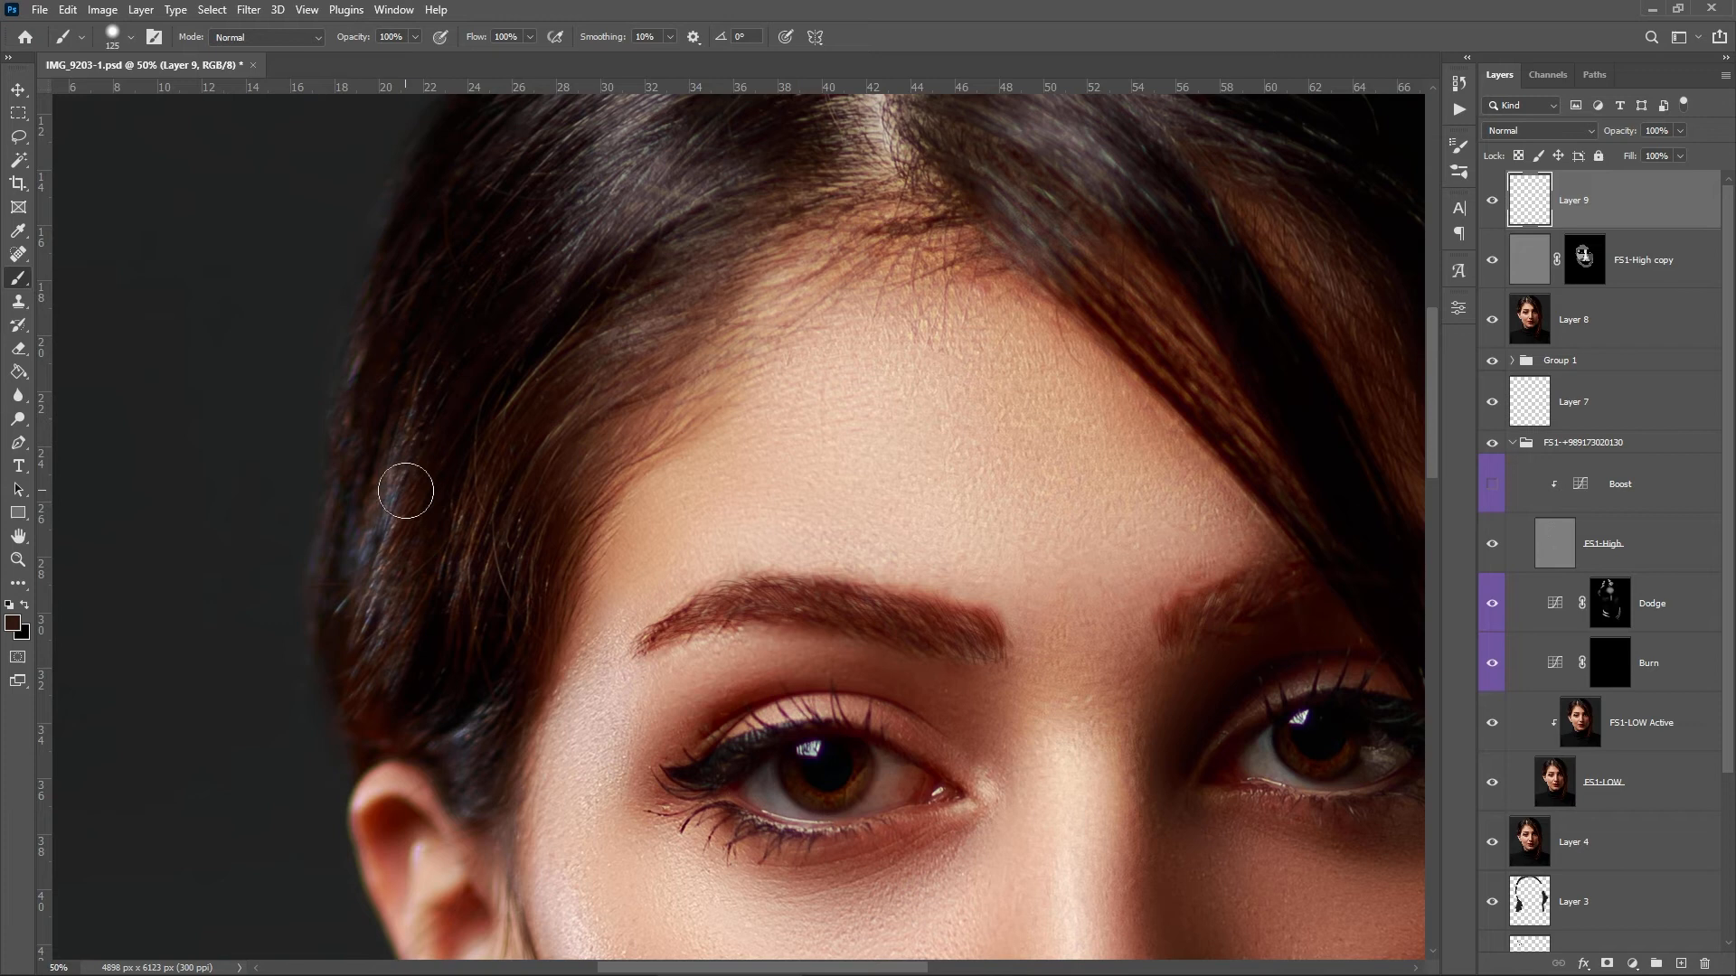
key("bracketleft")
key("bracketleft")
- Set Layer 9's blend mode to Color for tinting the hair with the sampled brown
left_click(1537, 130)
left_click(1528, 547)
key("ctrl+minus")
key("ctrl+minus")
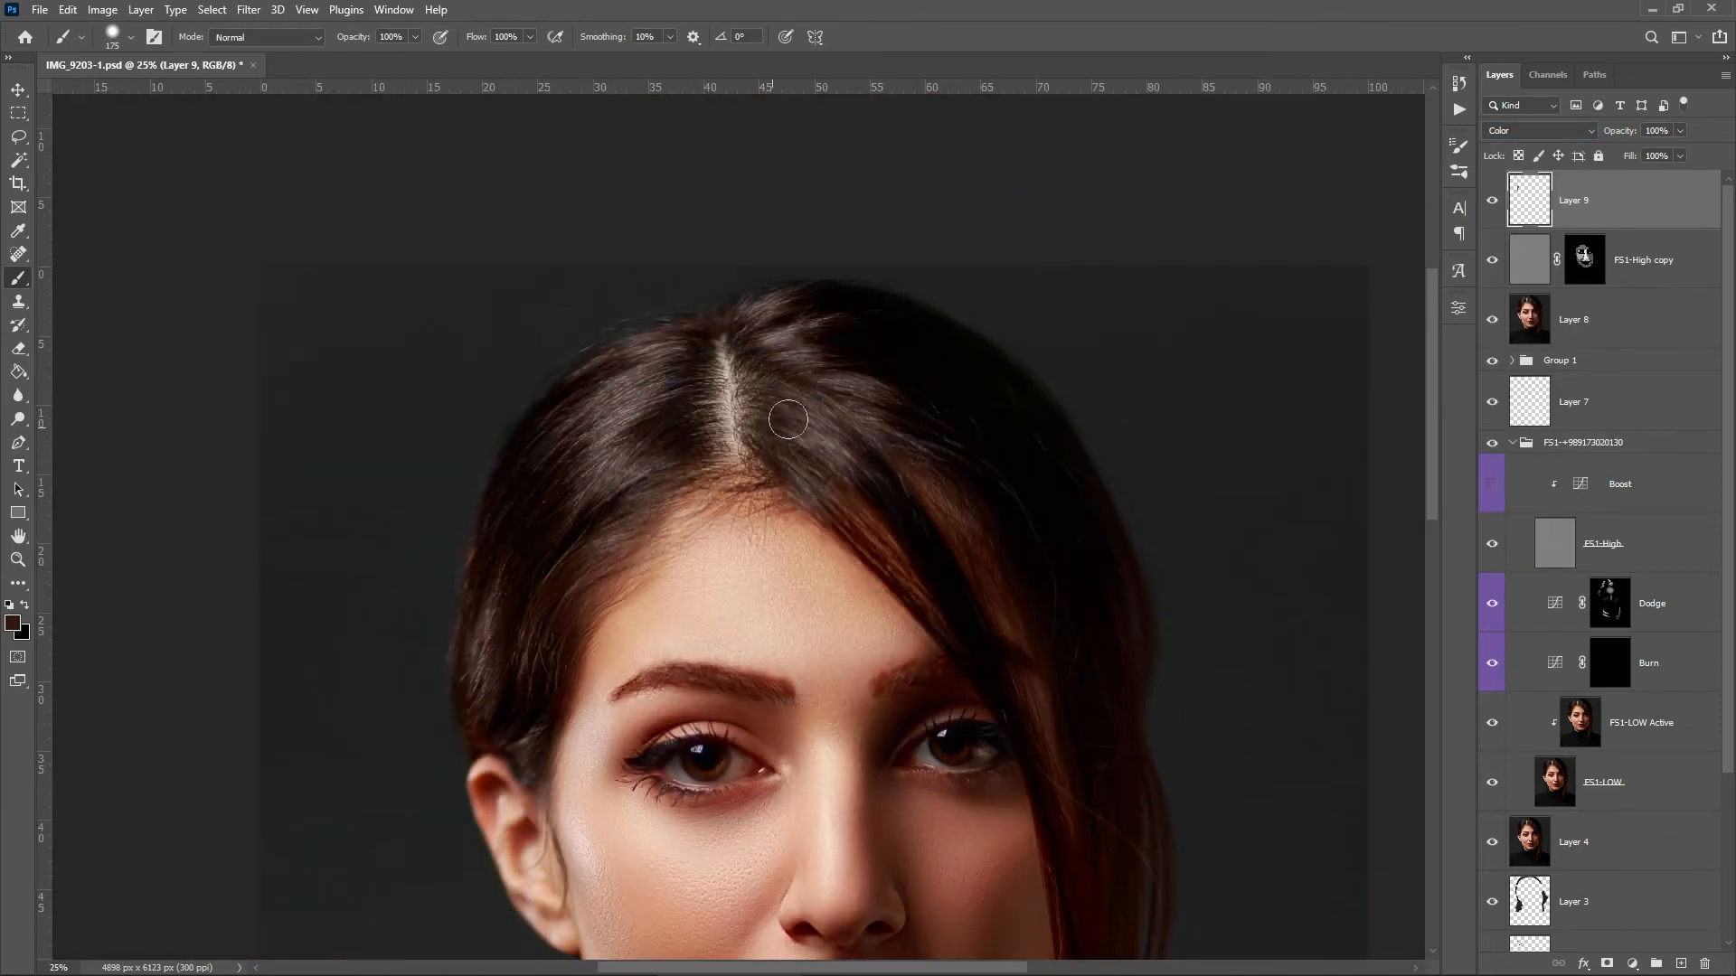
- Apply Fade to the brown hair stroke on Layer 9 and check the hair tint
key("ctrl+shift+f")
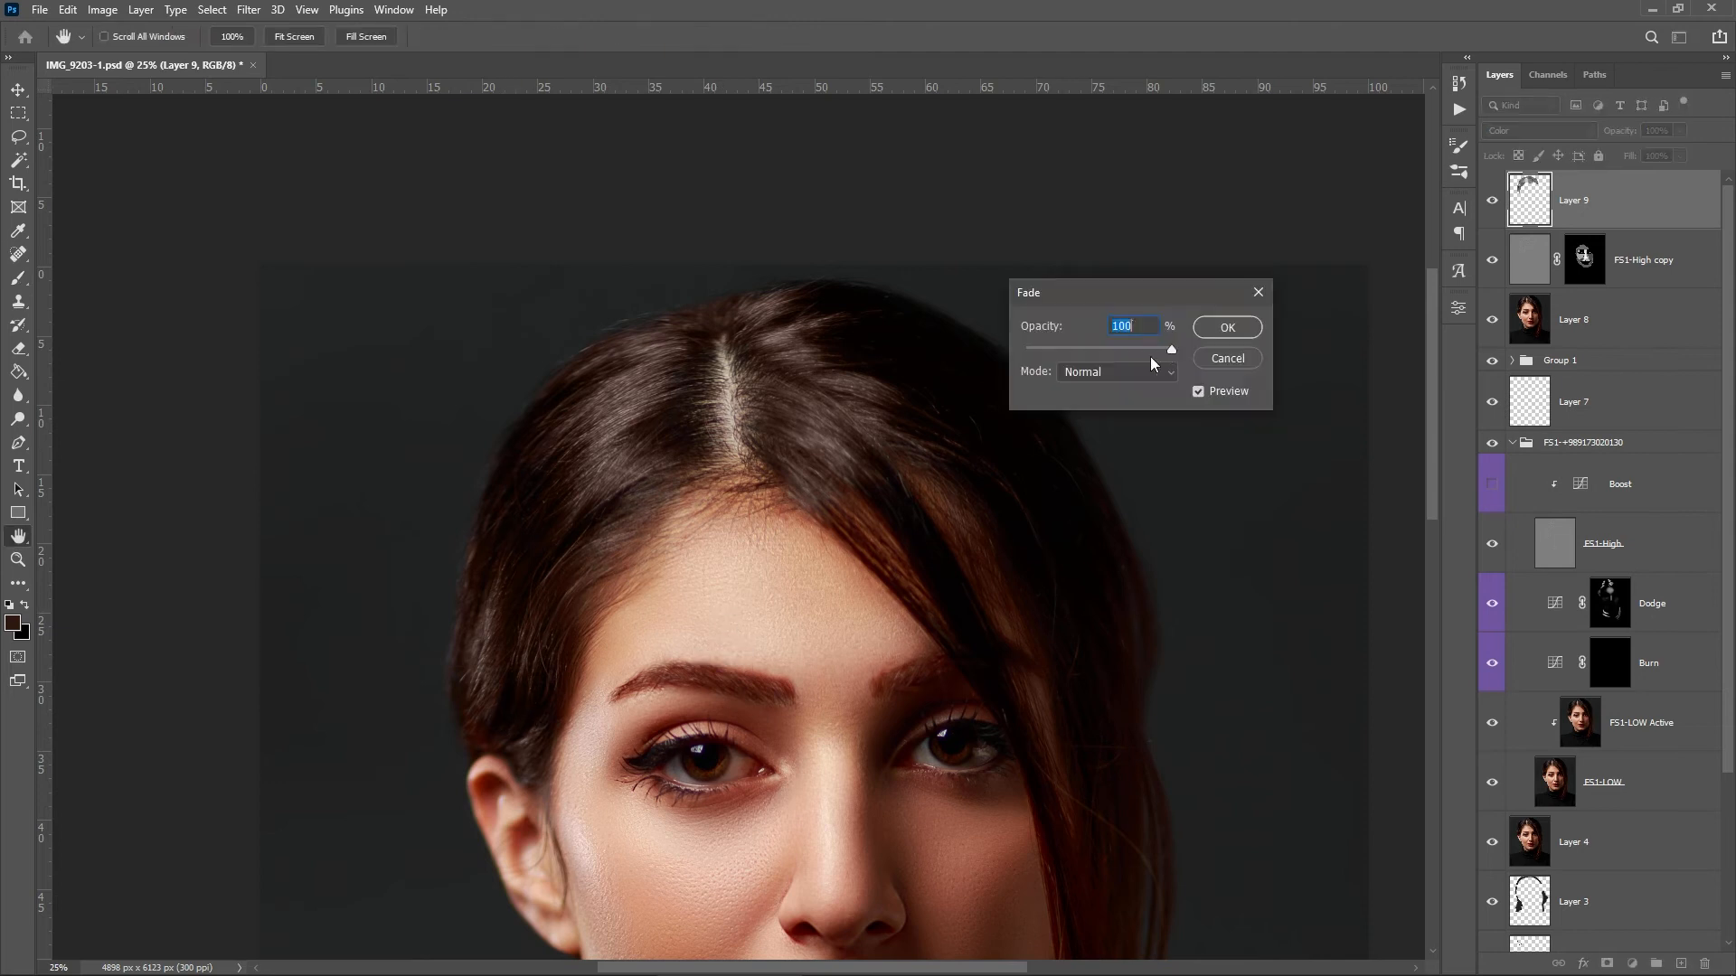
left_click(1217, 335)
key("ctrl+minus")
left_click_drag(1220, 630, 1179, 353)
key("ctrl+plus")
- Stamp all visible layers into a new top layer and set the Sponge tool to Desaturate at 4% flow
key("ctrl+shift+alt+e")
left_click_drag(651, 406, 724, 511)
left_click(18, 418)
left_click(86, 462)
key("0")
key("4")
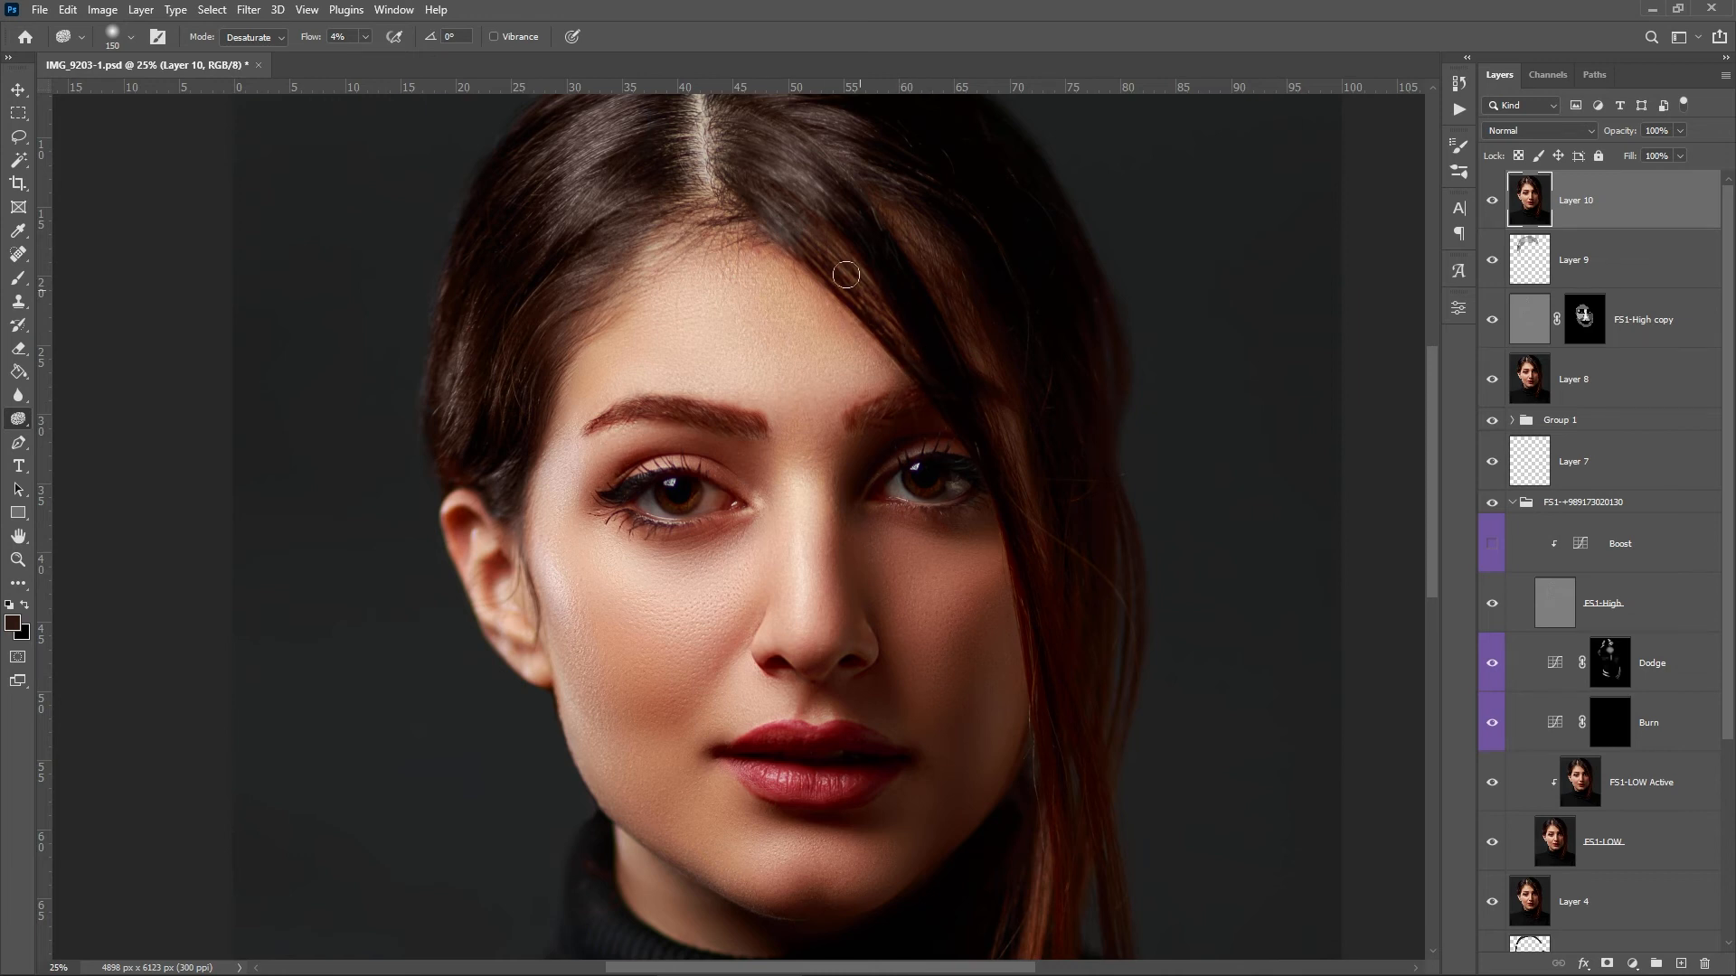
- Desaturate the reddish hair strands beside the face and over the sweater with a 300 px Sponge
left_click_drag(963, 552, 908, 304)
left_click_drag(949, 684, 885, 757)
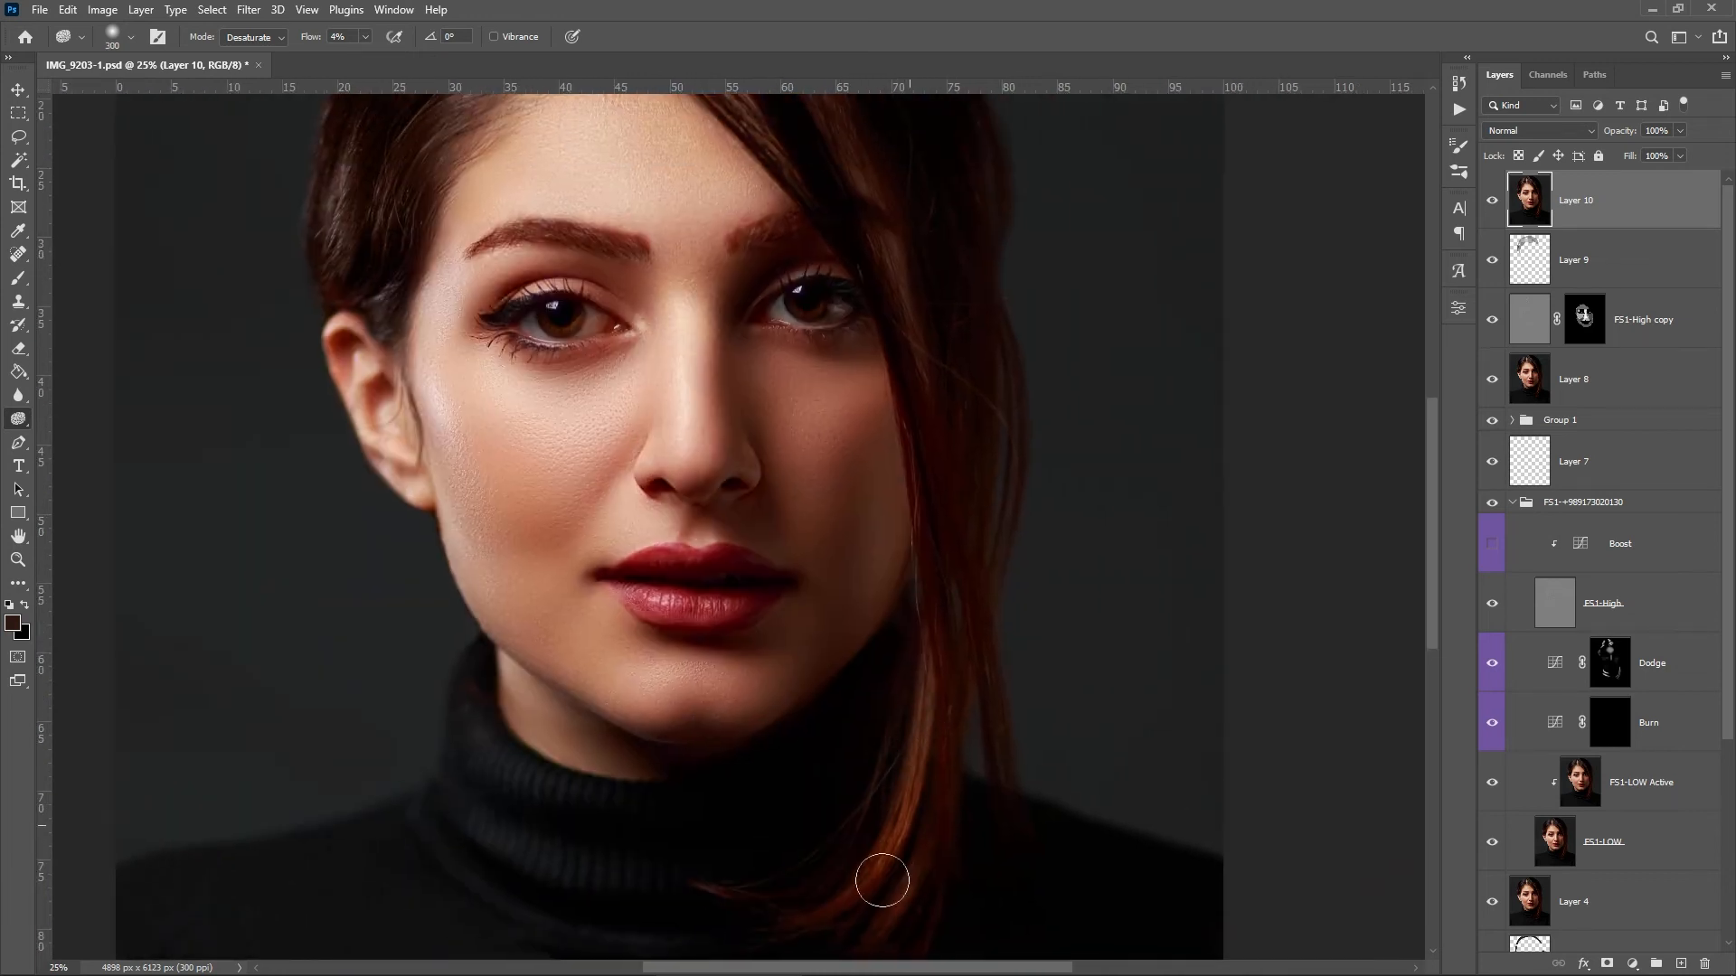
left_click_drag(882, 881, 790, 661)
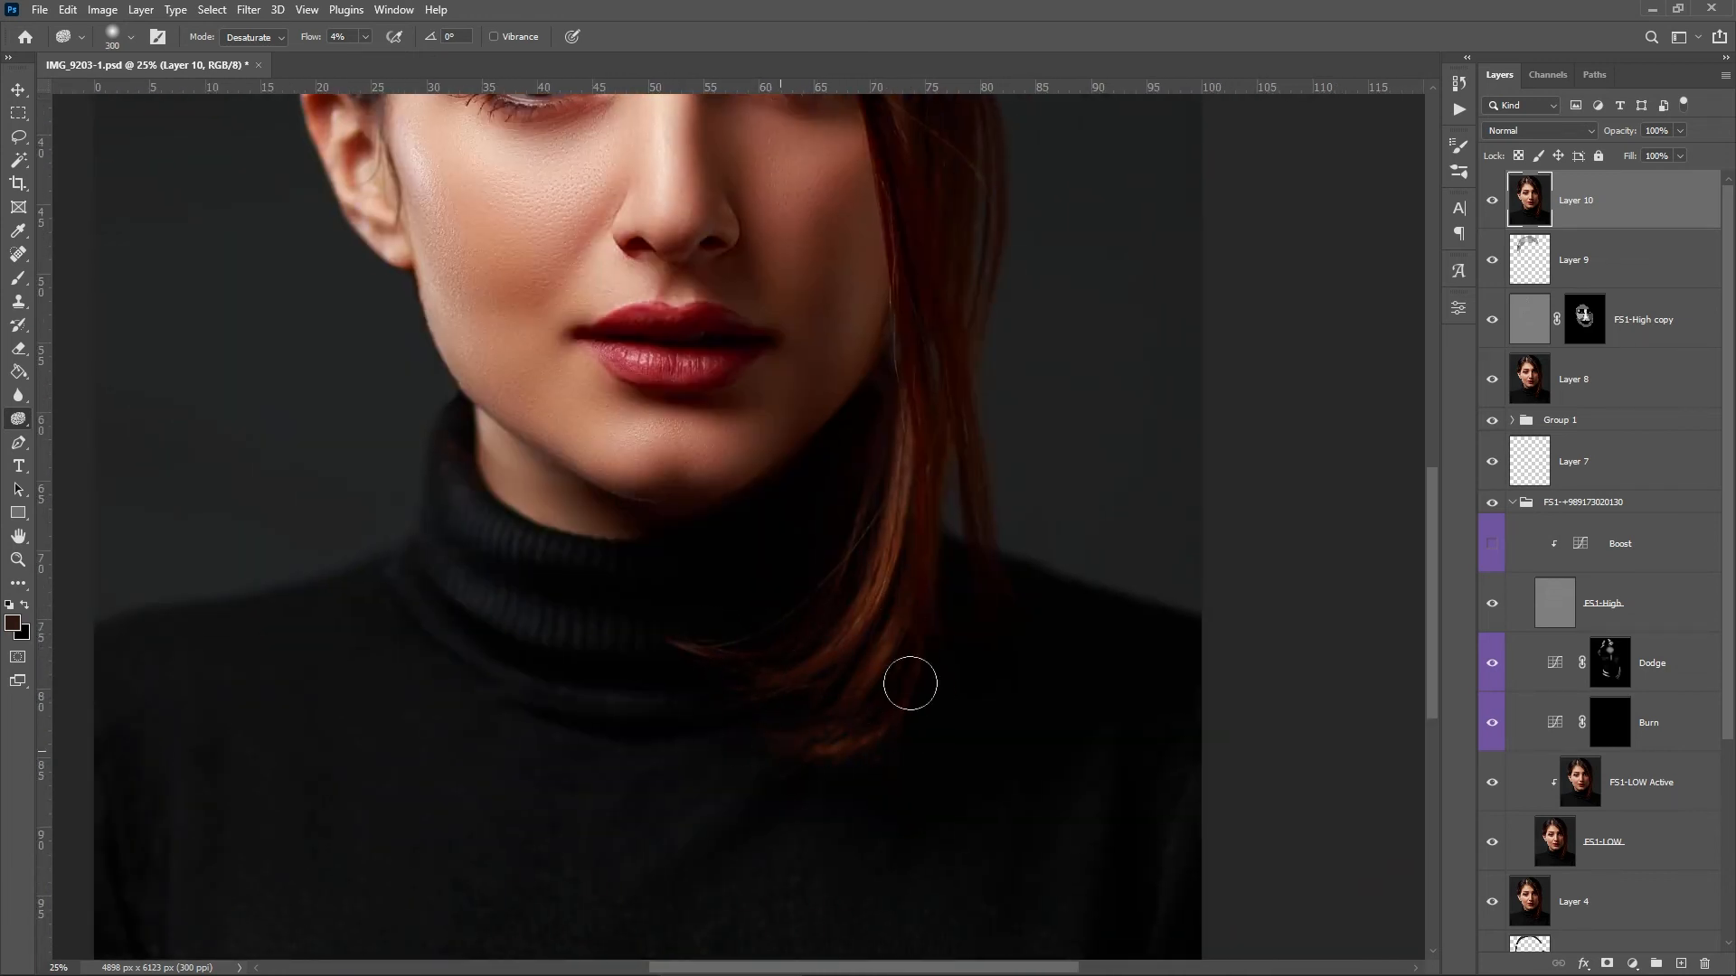
left_click_drag(923, 507, 840, 651)
left_click_drag(847, 480, 909, 685)
left_click_drag(886, 585, 1071, 689)
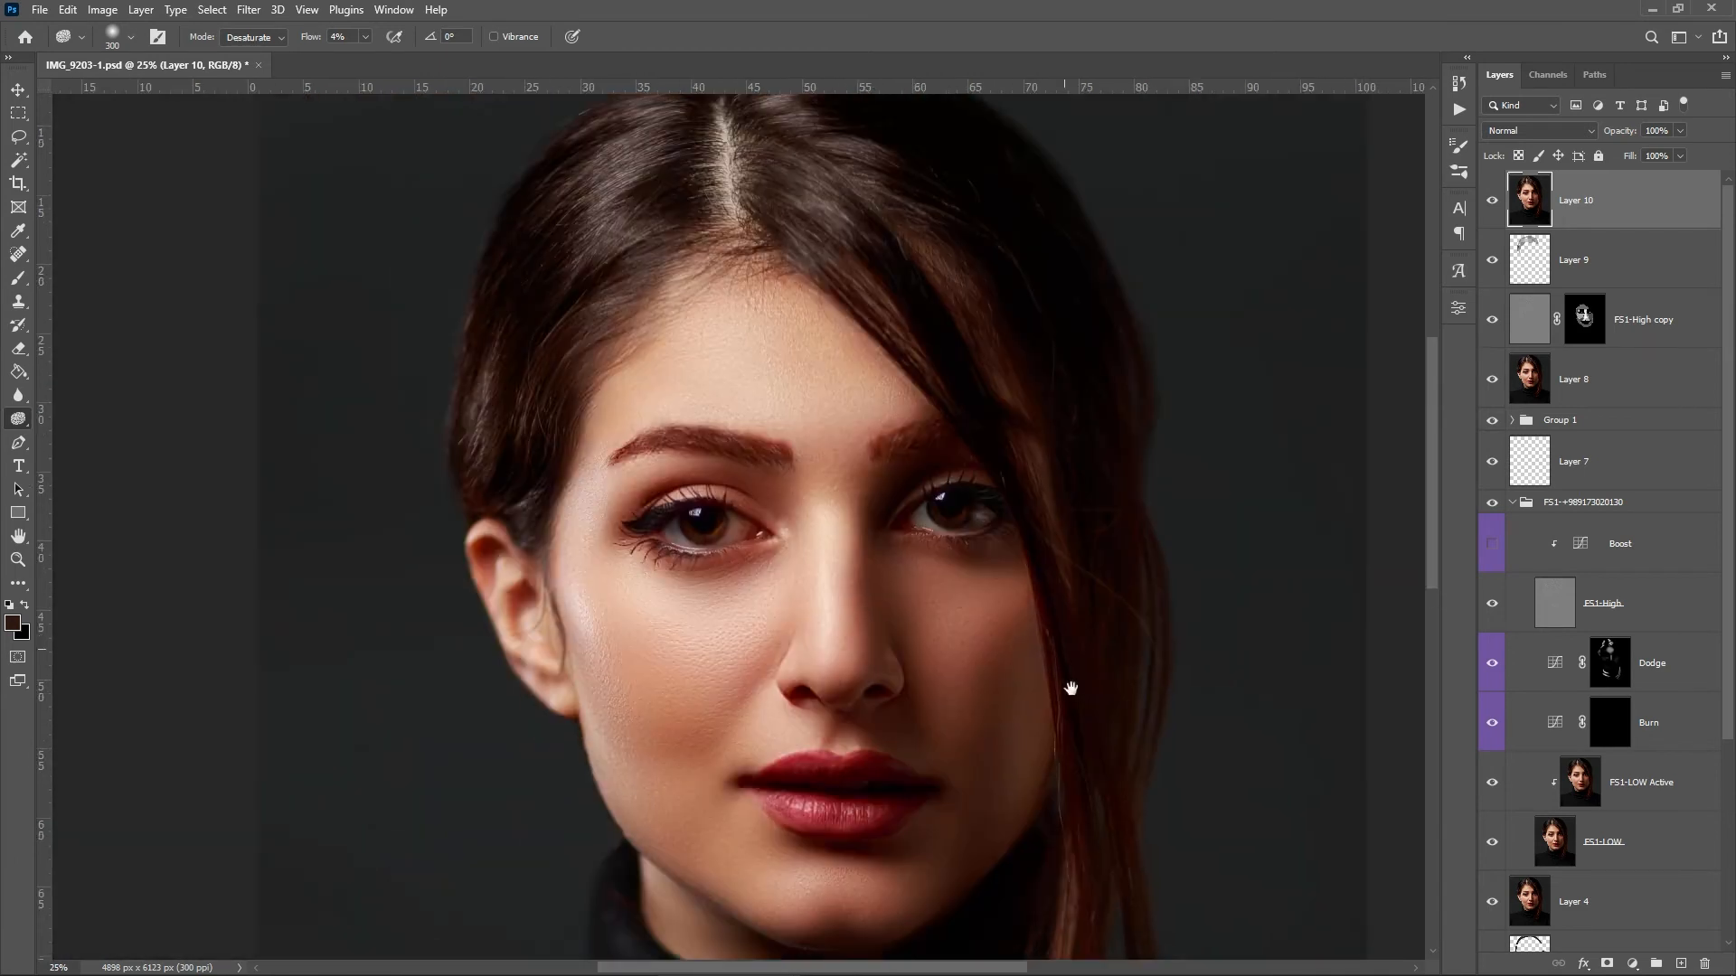
key("ctrl+minus")
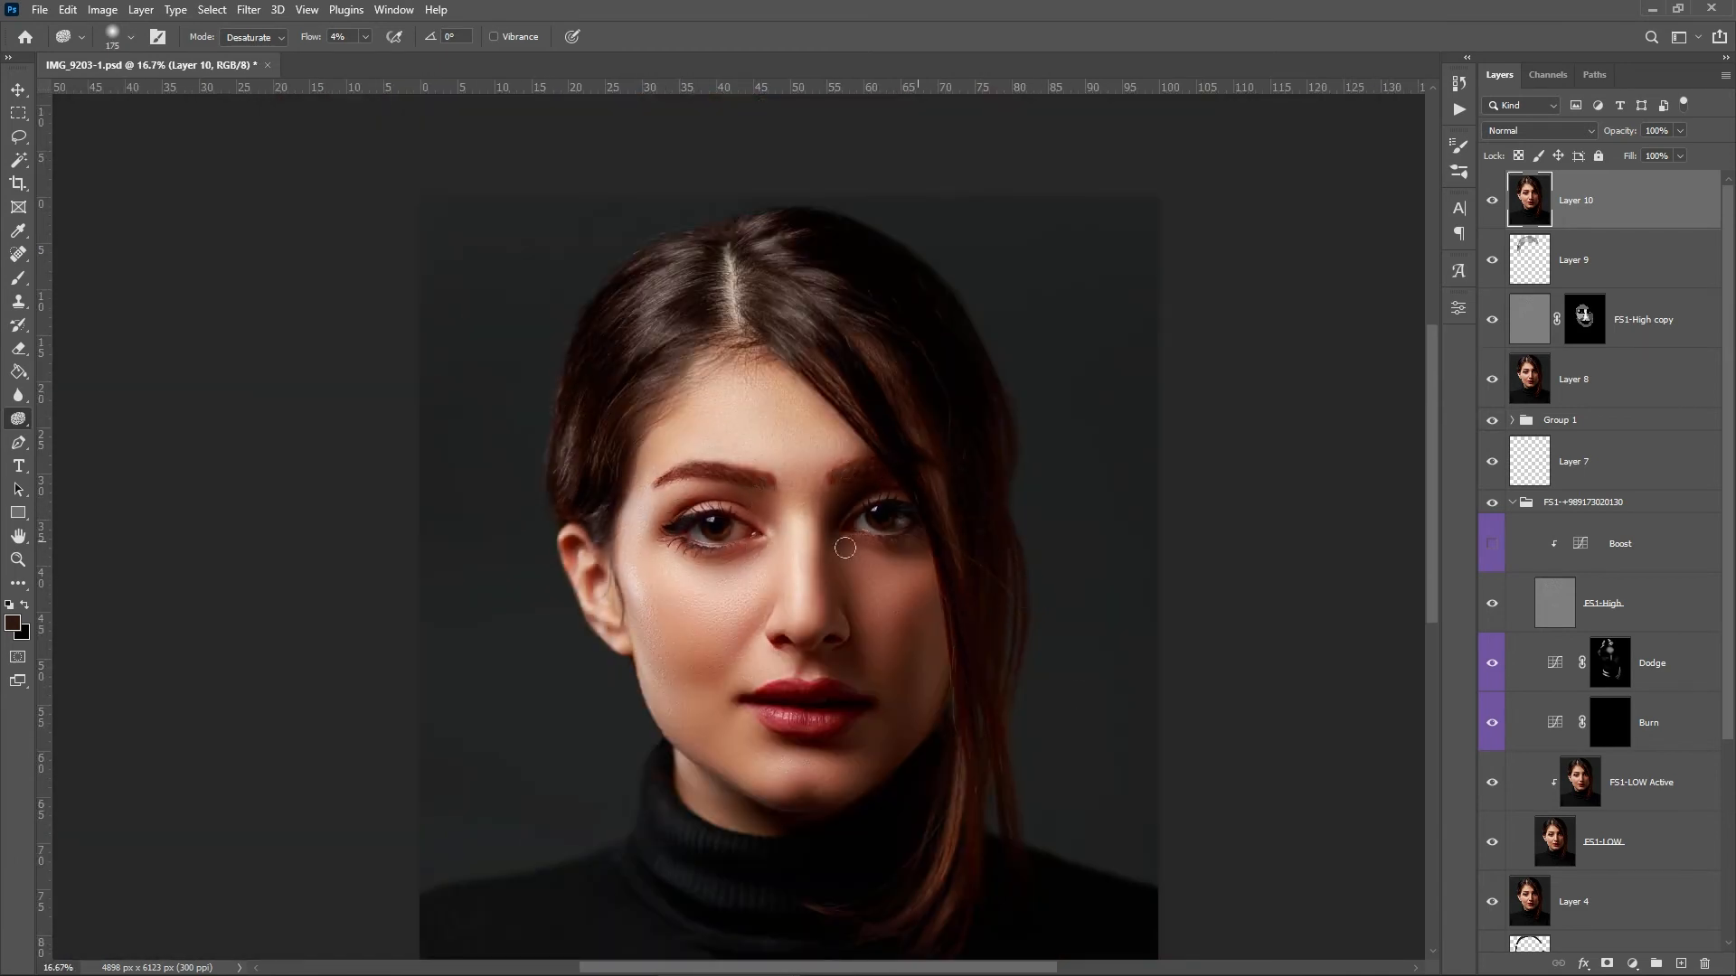
- Enlarge the Sponge brush to 700 px and check the desaturated hair around the face
left_click_drag(852, 475, 827, 374)
key("bracketright")
key("bracketright")
key("bracketright")
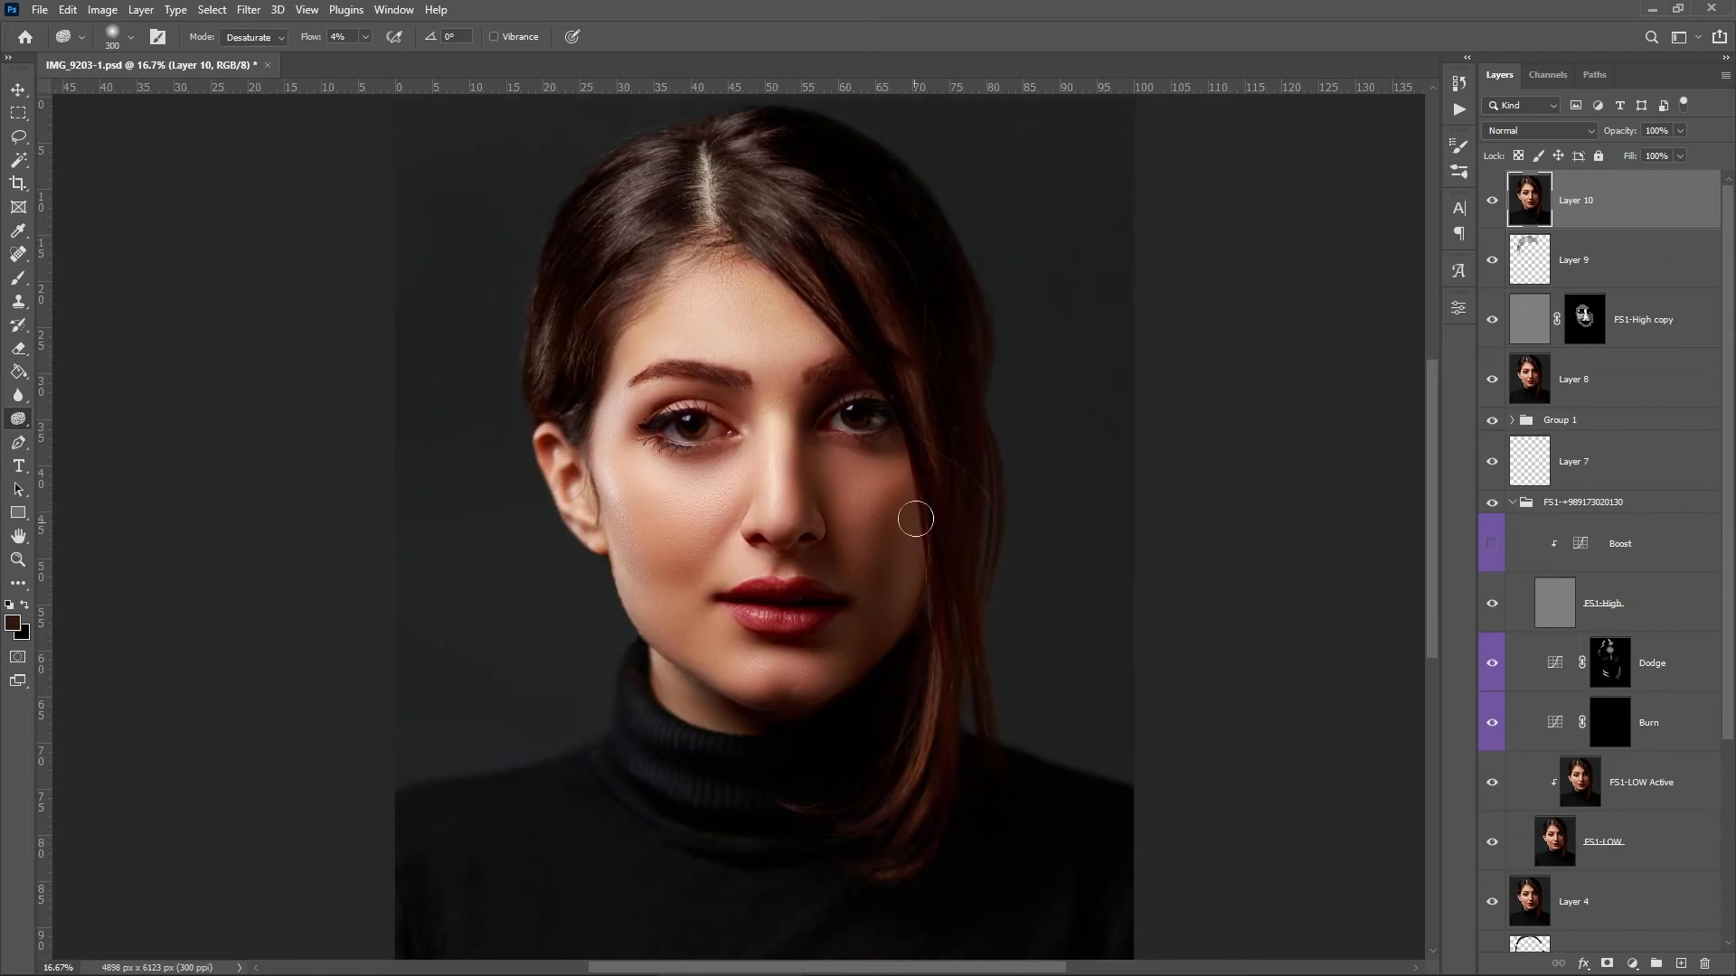
key("ctrl+minus")
key("ctrl+plus")
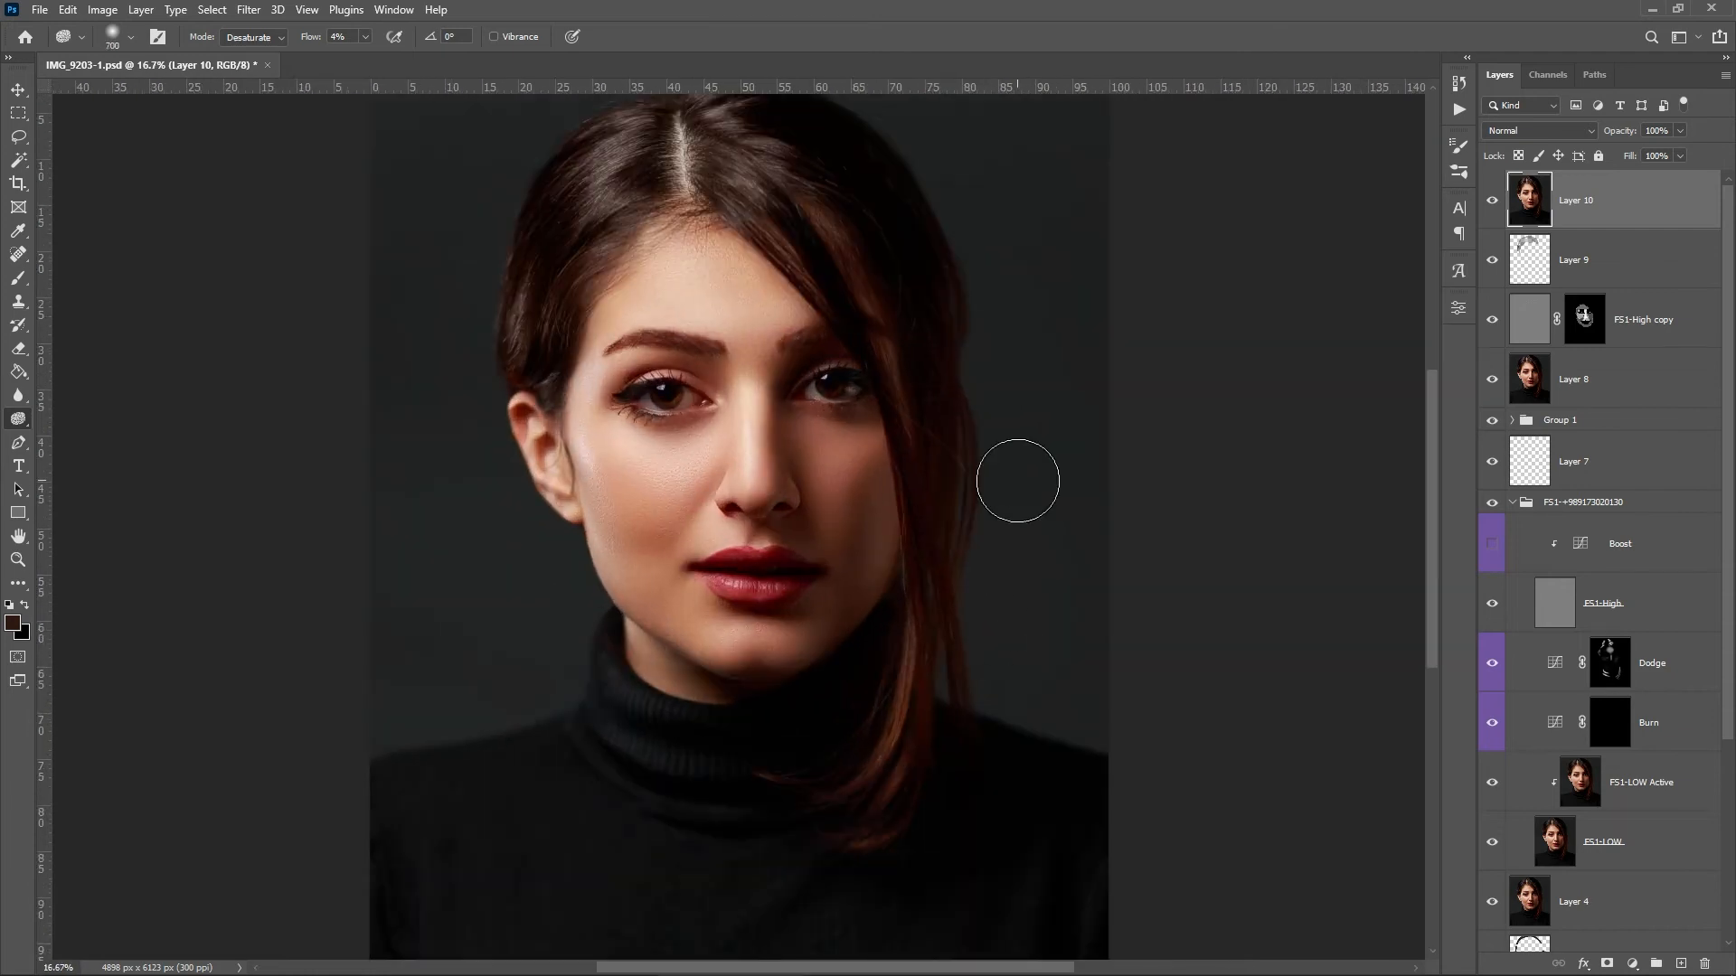
- Open Layer 10 in Liquify and reduce the Forward Warp brush size for fine reshaping
key("ctrl+shift+x")
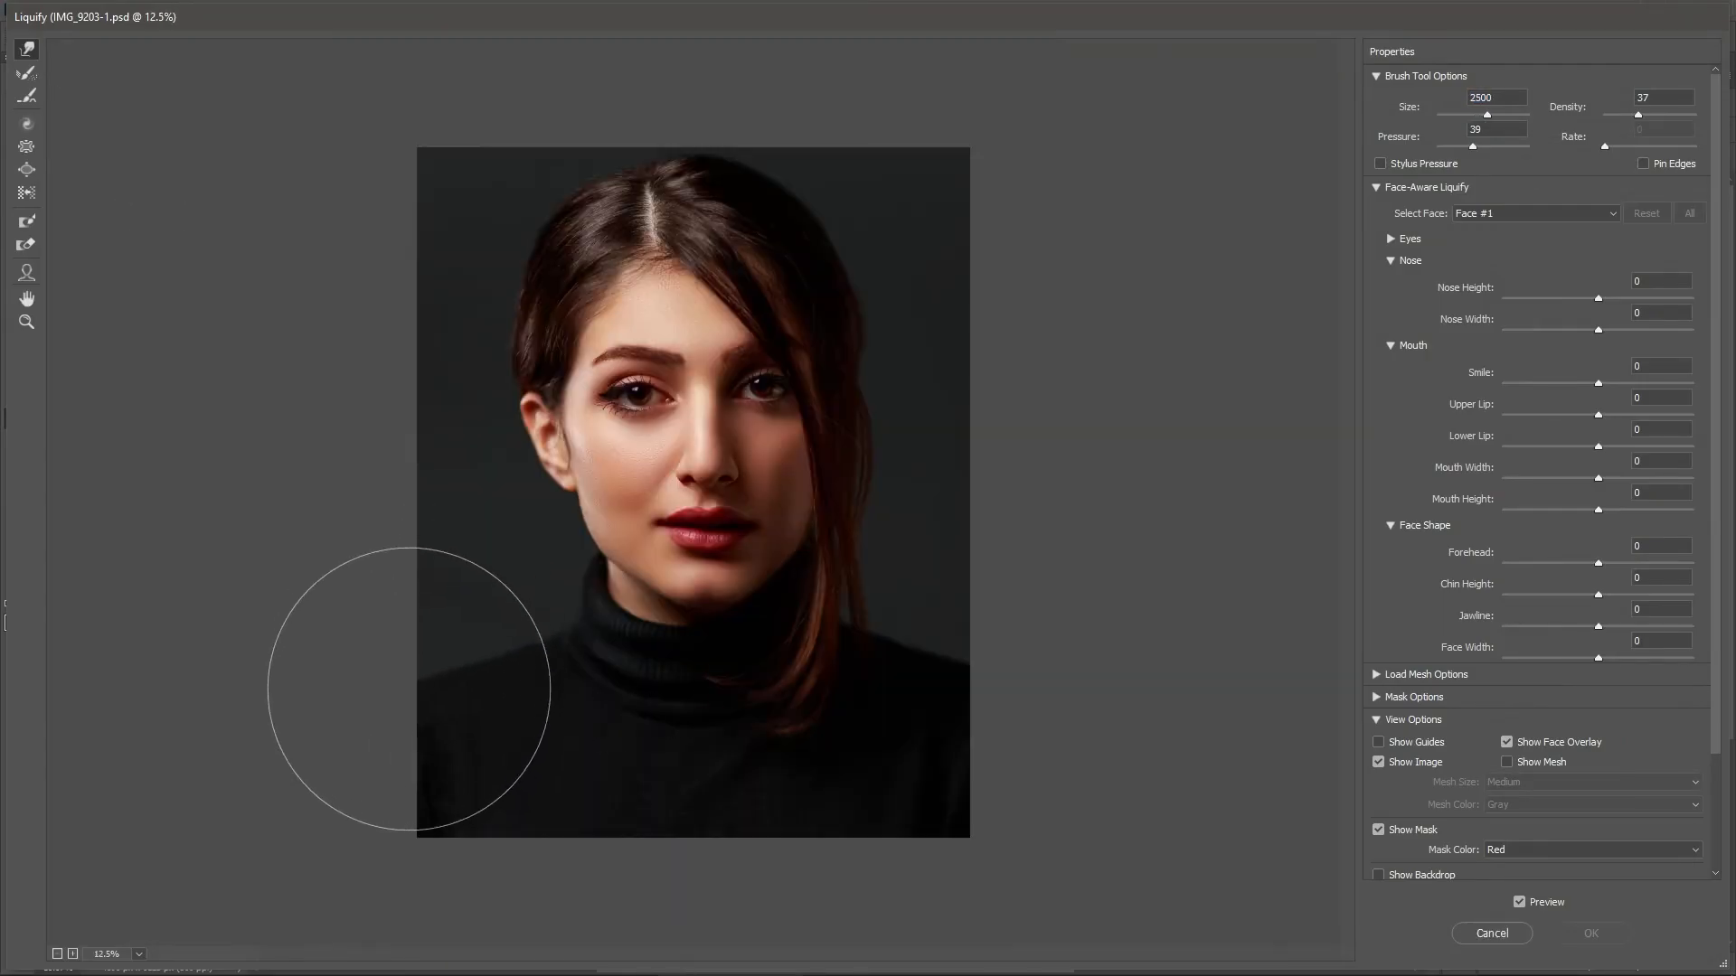
key("bracketleft")
key("bracketleft")
key("bracketleft")
key("bracketleft")
key("bracketleft")
key("bracketleft")
key("bracketleft")
key("bracketleft")
key("bracketleft")
key("bracketleft")
key("bracketleft")
key("bracketleft")
key("bracketleft")
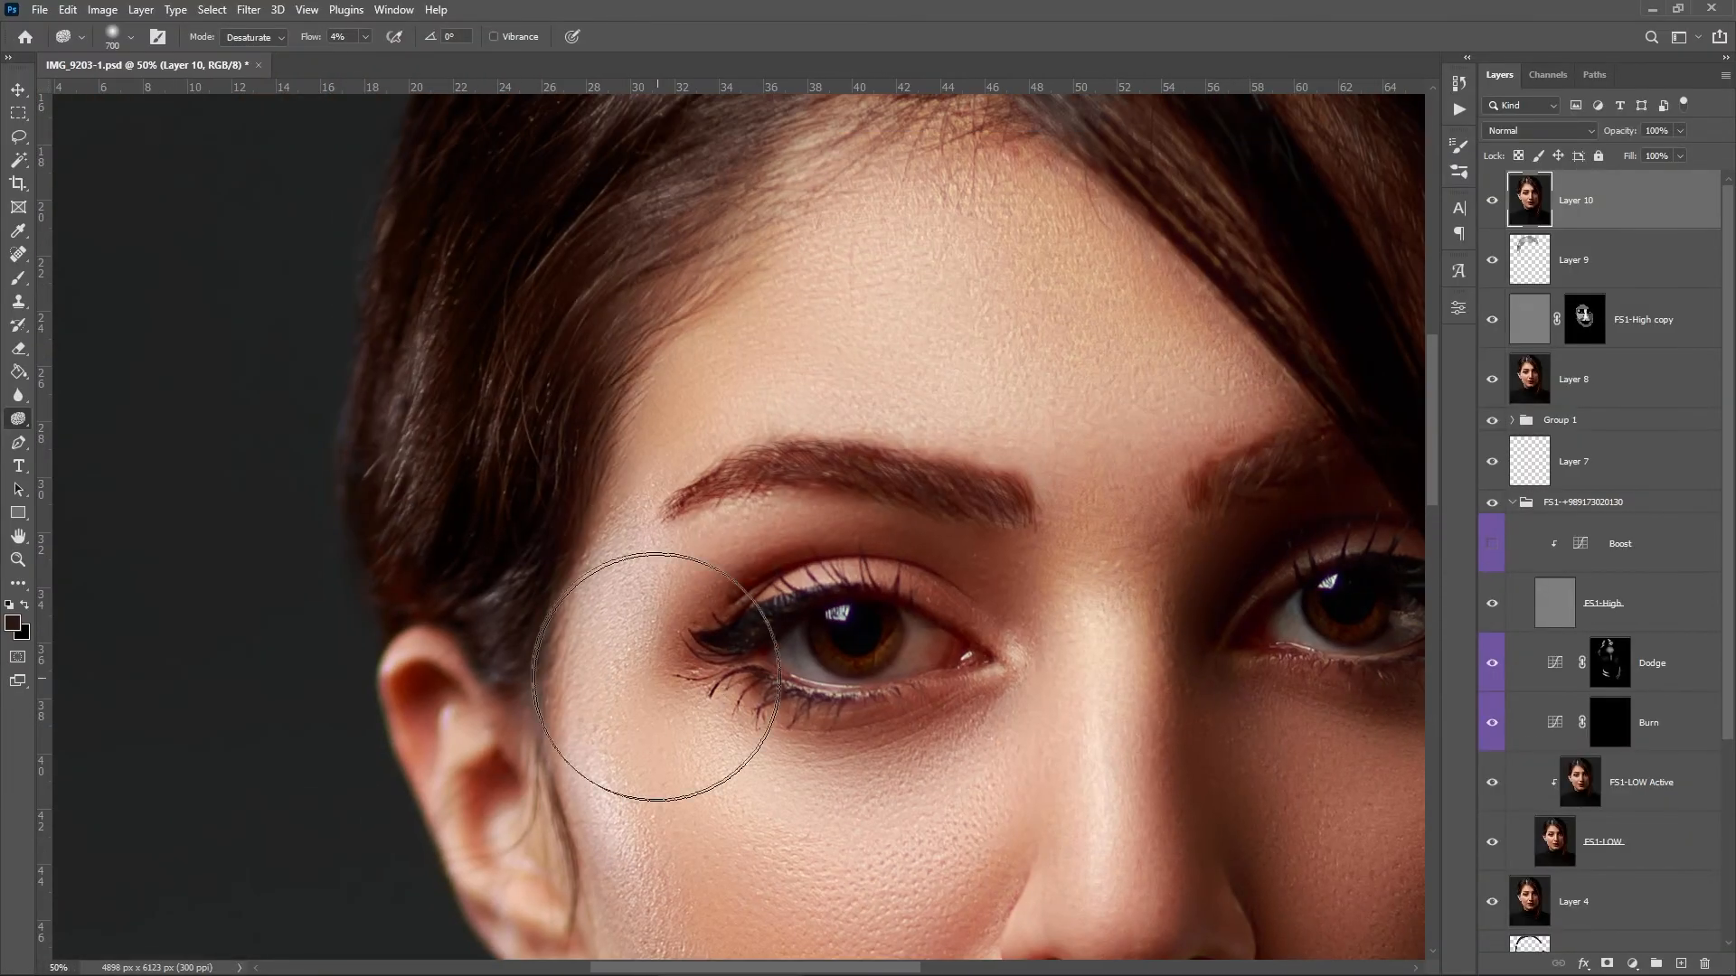
- Inspect the eyebrows, eyes and surrounding hair for flaws with a 100 px Clone Stamp ready
key("s")
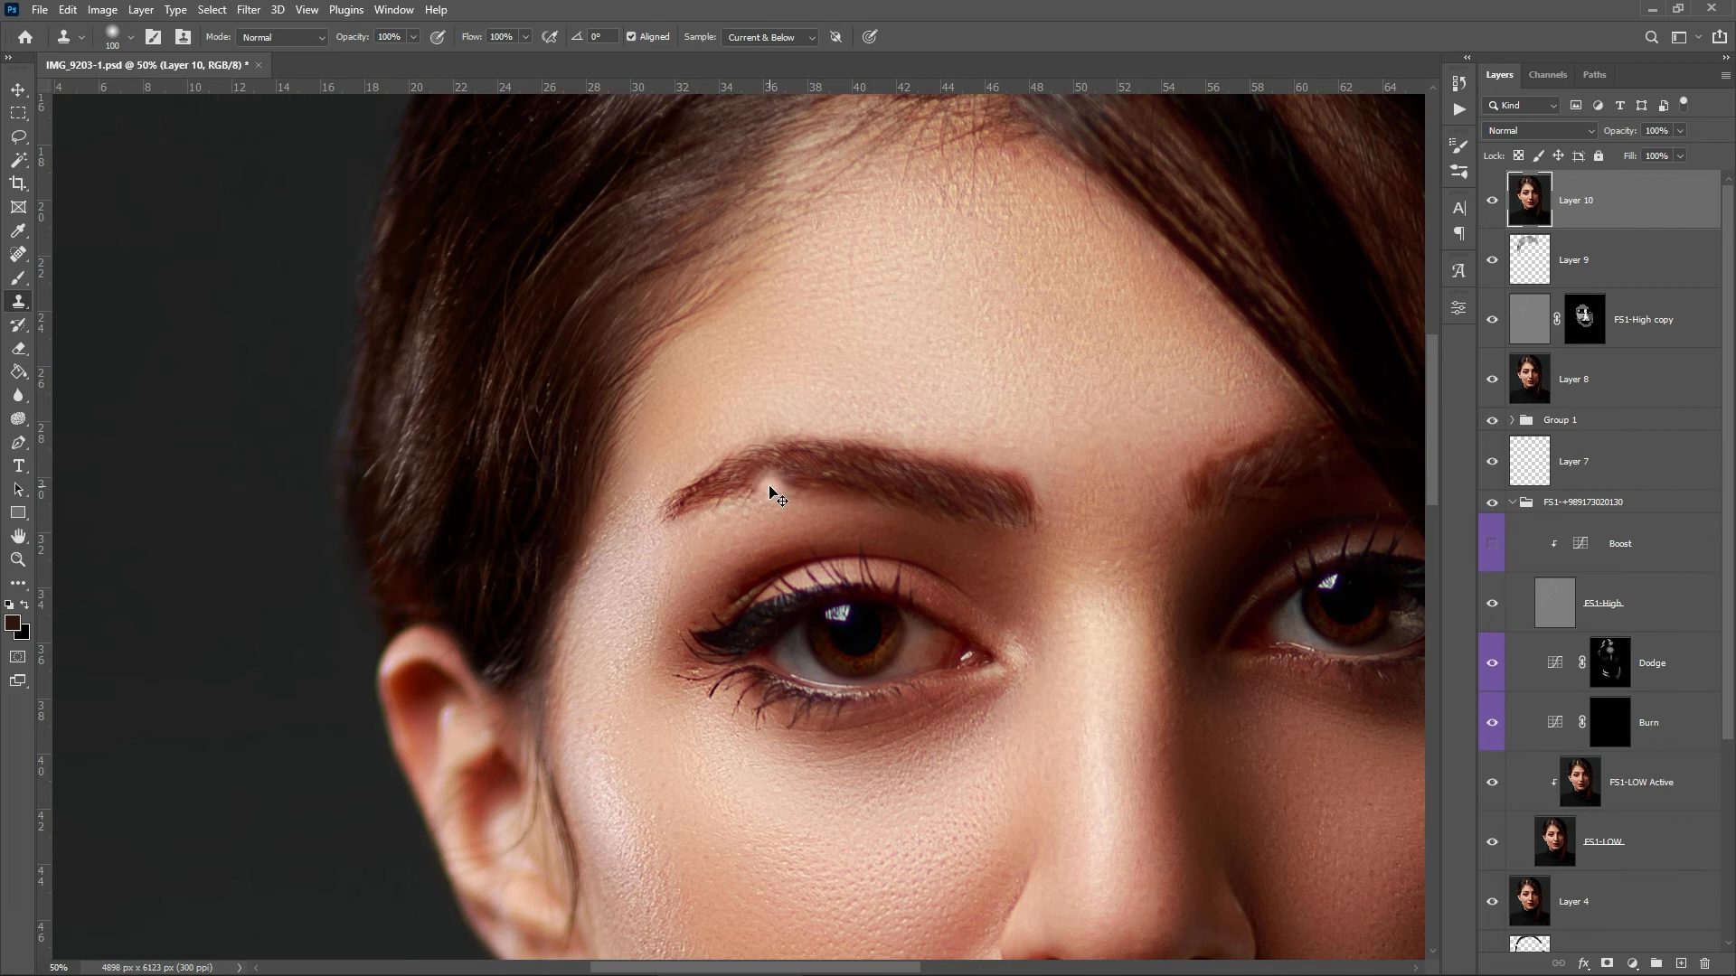
key("ctrl+minus")
key("ctrl+minus")
left_click_drag(1016, 570, 1016, 740)
key("ctrl+minus")
key("ctrl+plus")
key("ctrl+plus")
key("ctrl+plus")
left_click_drag(806, 162, 480, 498)
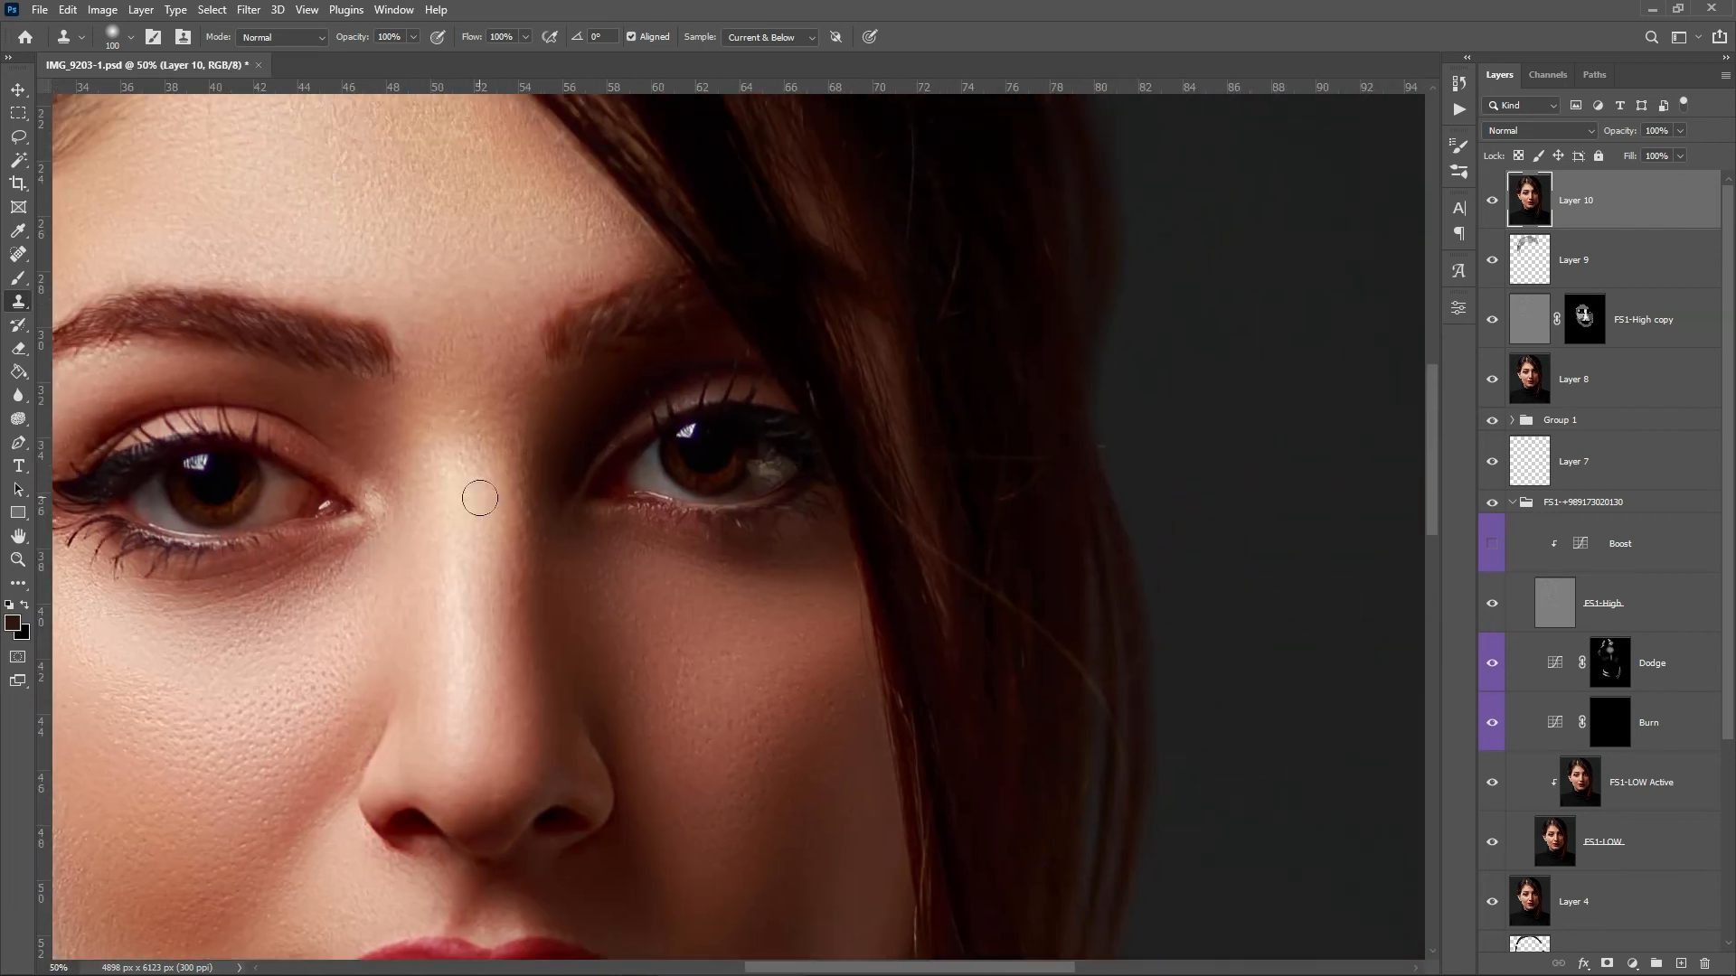
- Remove the stray hairs crossing the long strand beside the face with a 30 px Spot Healing Brush
key("j")
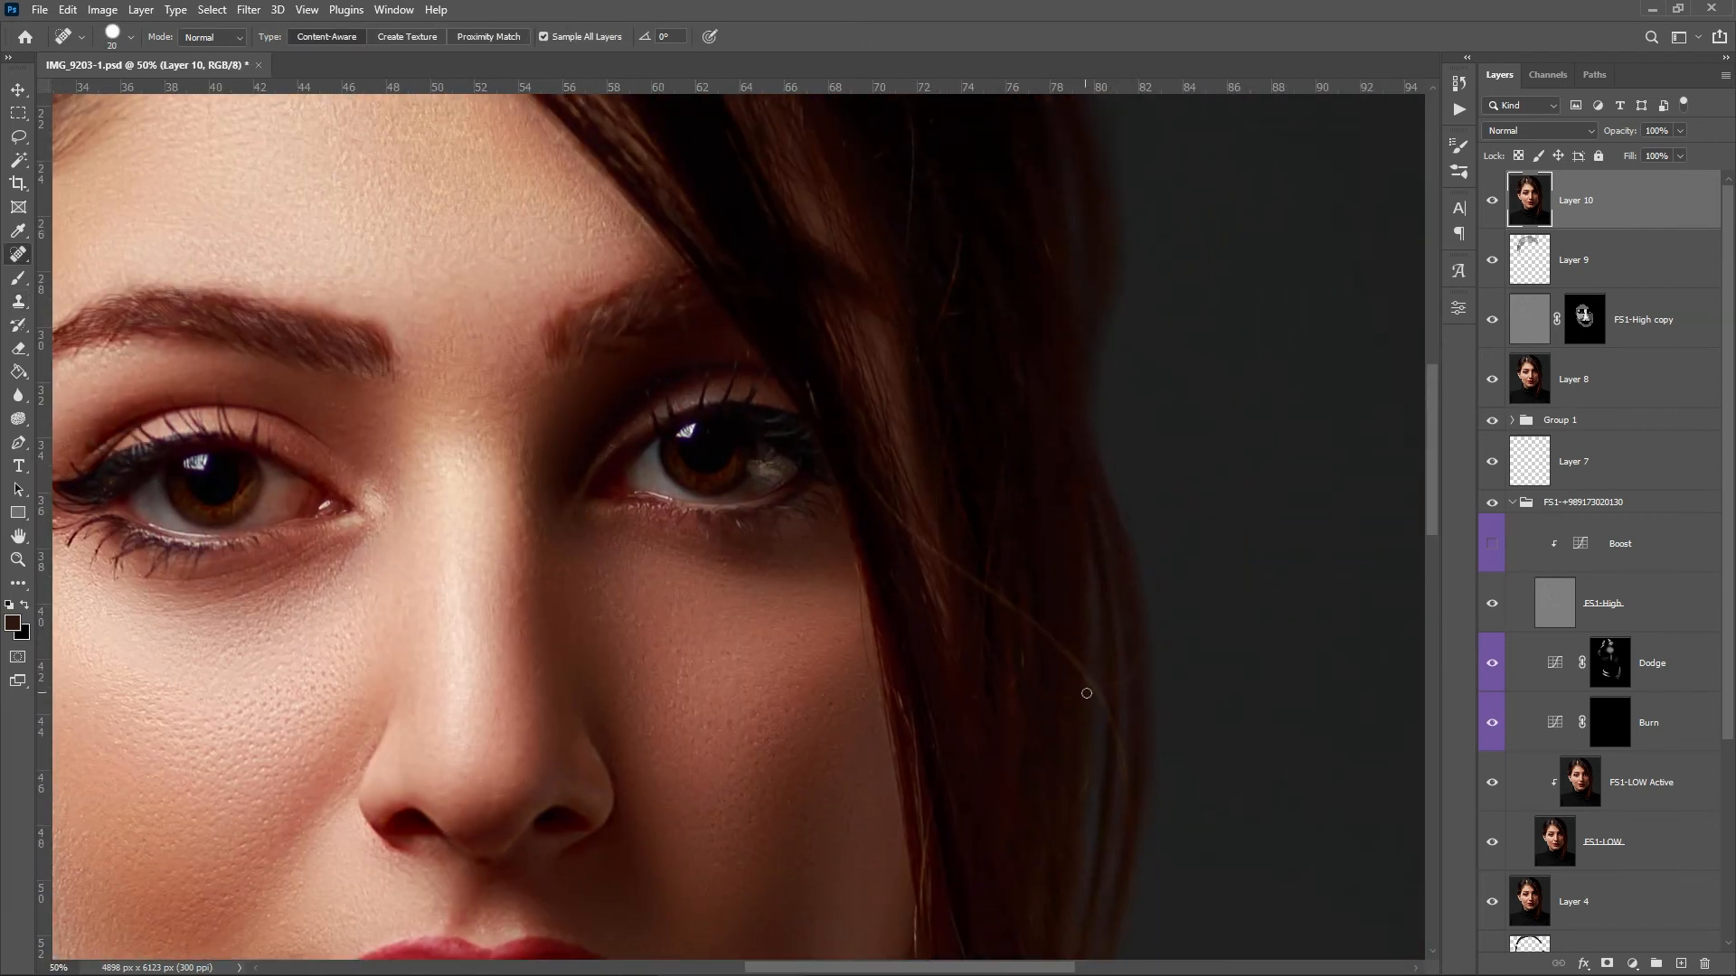
left_click_drag(1088, 659, 987, 432)
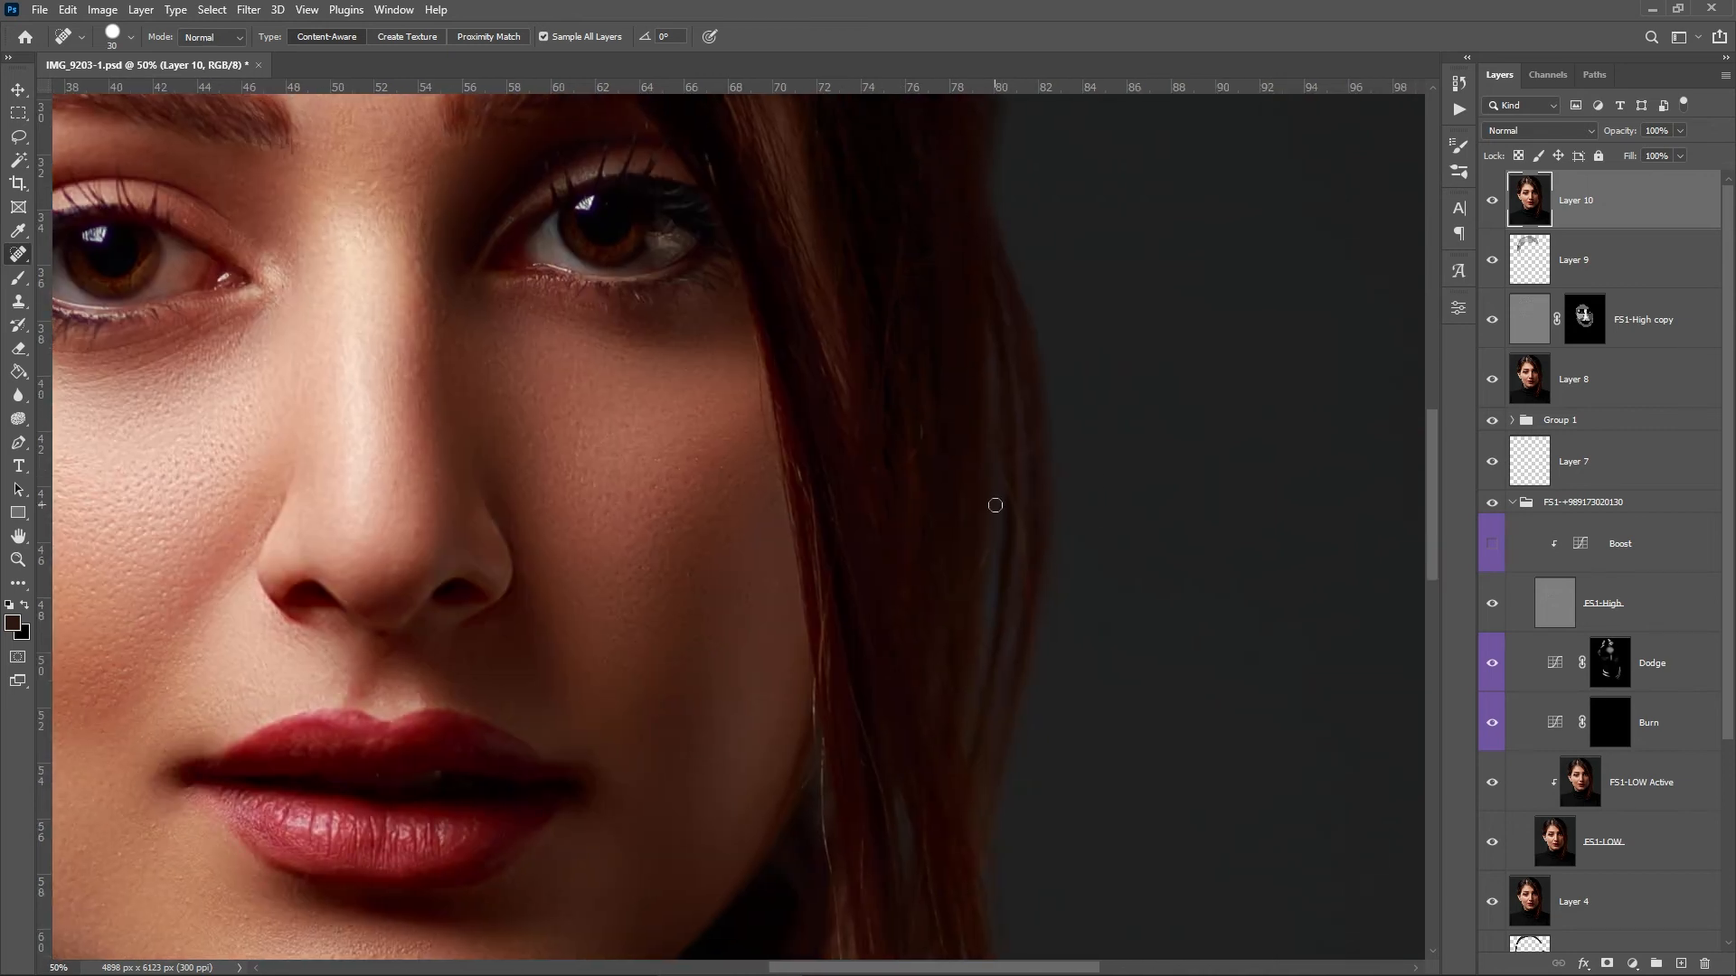
left_click_drag(995, 506, 939, 360)
left_click_drag(970, 479, 975, 572)
mouse_move(878, 618)
left_mouse_down()
mouse_move(958, 620)
mouse_move(956, 479)
left_mouse_up()
mouse_move(833, 444)
left_mouse_down()
mouse_move(833, 499)
mouse_move(807, 361)
left_mouse_up()
left_click_drag(806, 369, 810, 412)
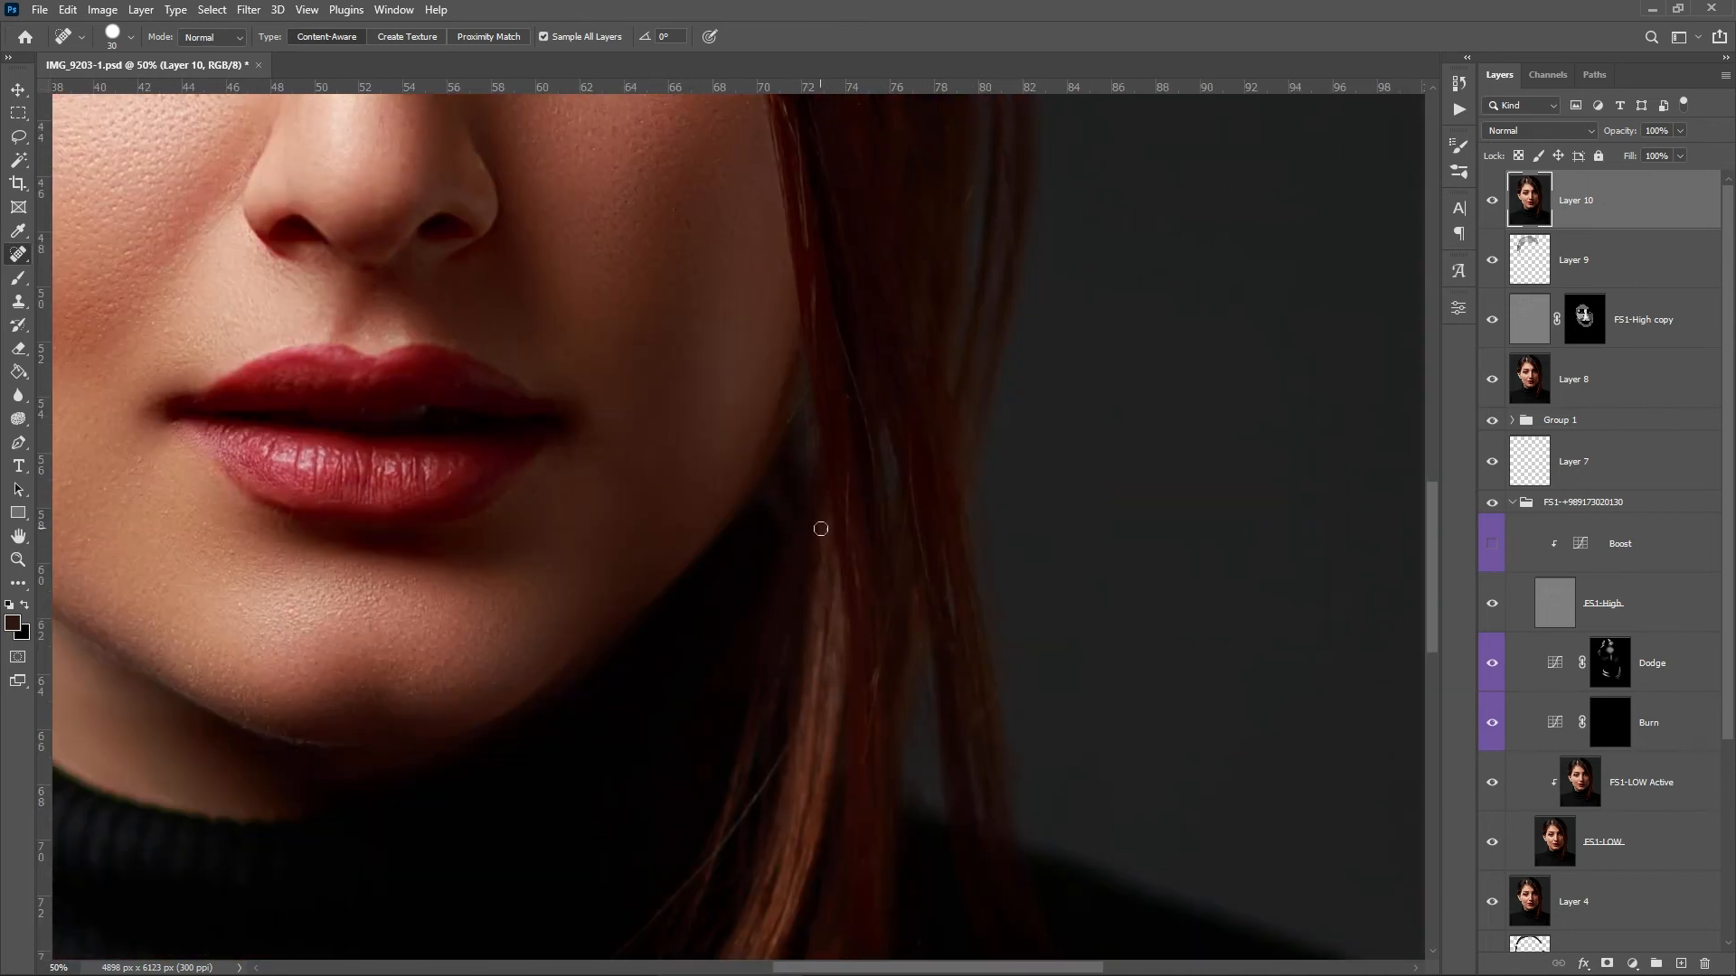
- Heal the flyaway hairs along the lower hair strand and over the turtleneck collar
left_click_drag(821, 529, 937, 371)
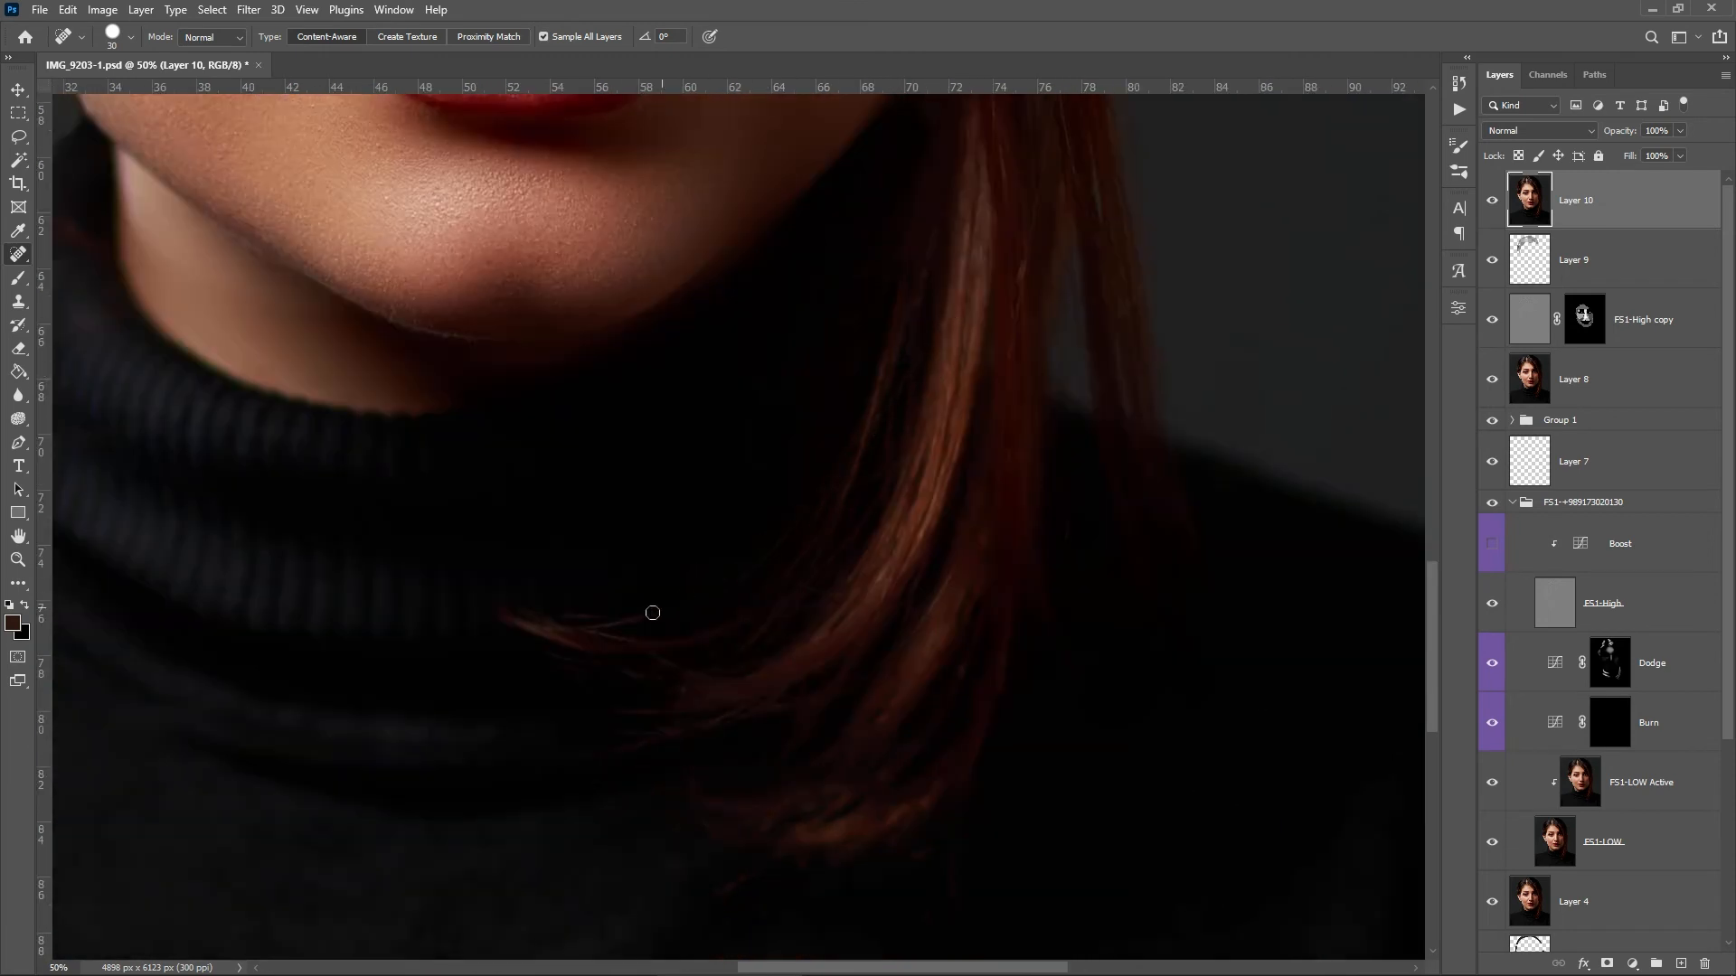
left_click_drag(1016, 271, 837, 655)
left_click_drag(777, 127, 961, 702)
left_click_drag(888, 384, 984, 624)
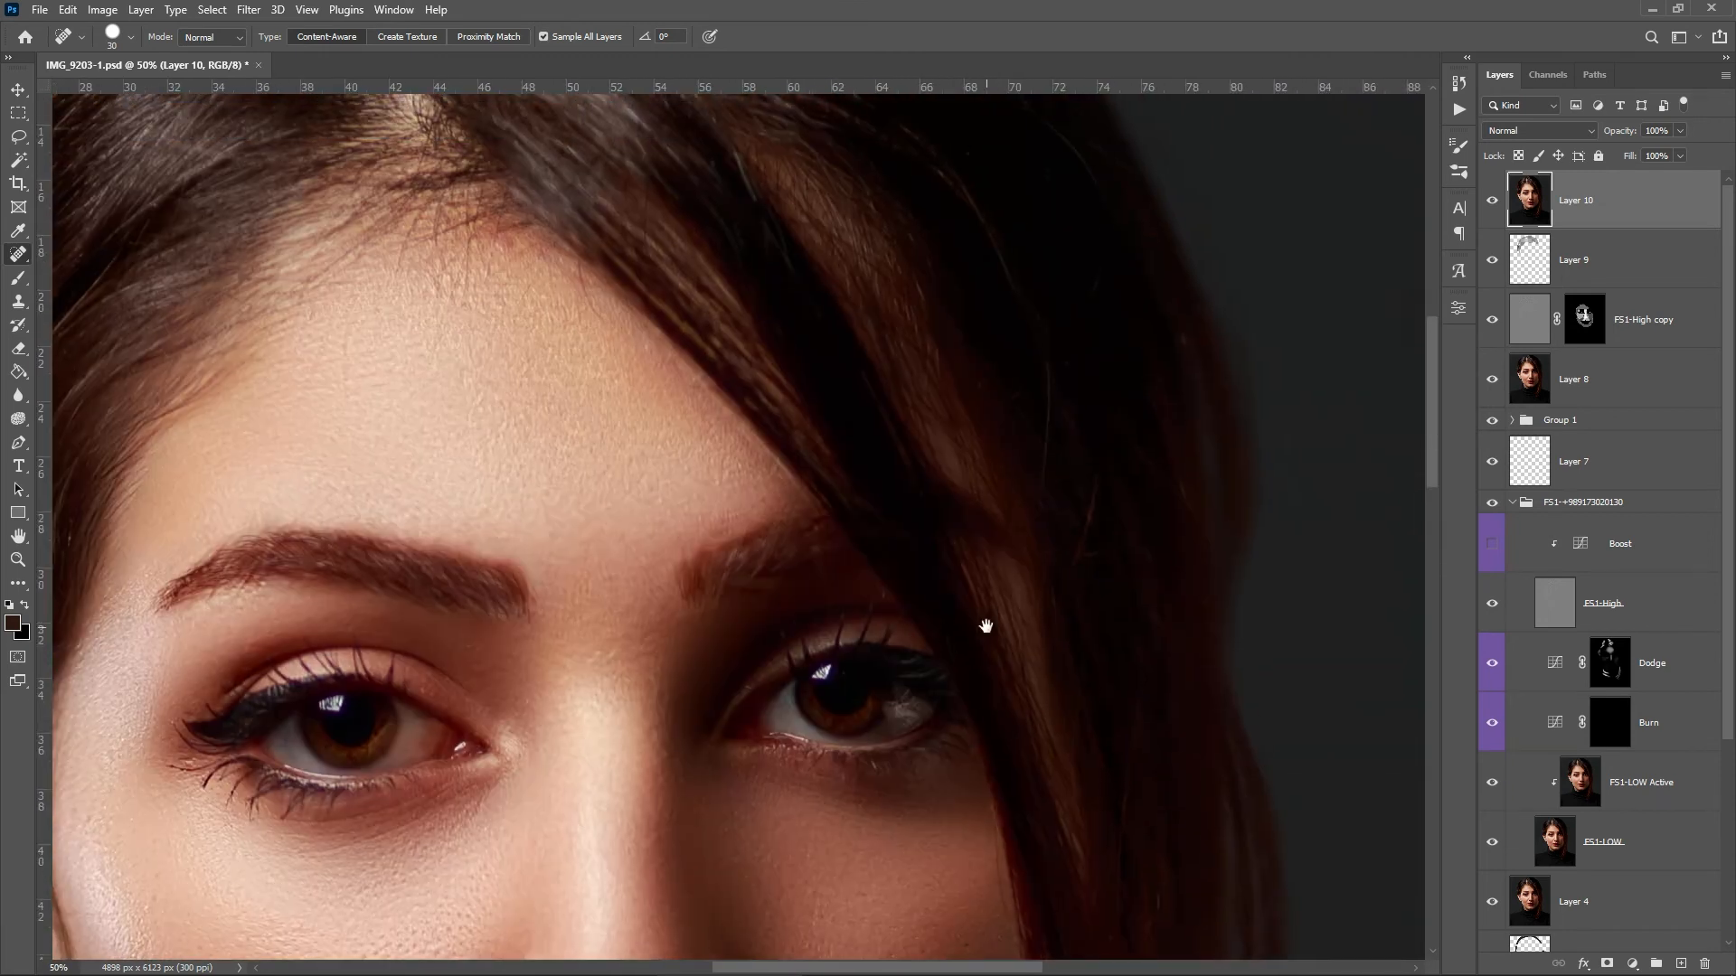
- Clean up the remaining stray hairs in the fringe and upper hair, and save the document
left_click_drag(725, 155, 932, 626)
left_click_drag(651, 840, 814, 254)
left_click_drag(677, 940, 768, 601)
left_click_drag(1116, 593, 794, 717)
key("ctrl+minus")
key("ctrl+minus")
key("ctrl+minus")
left_click_drag(941, 670, 945, 571)
key("ctrl+s")
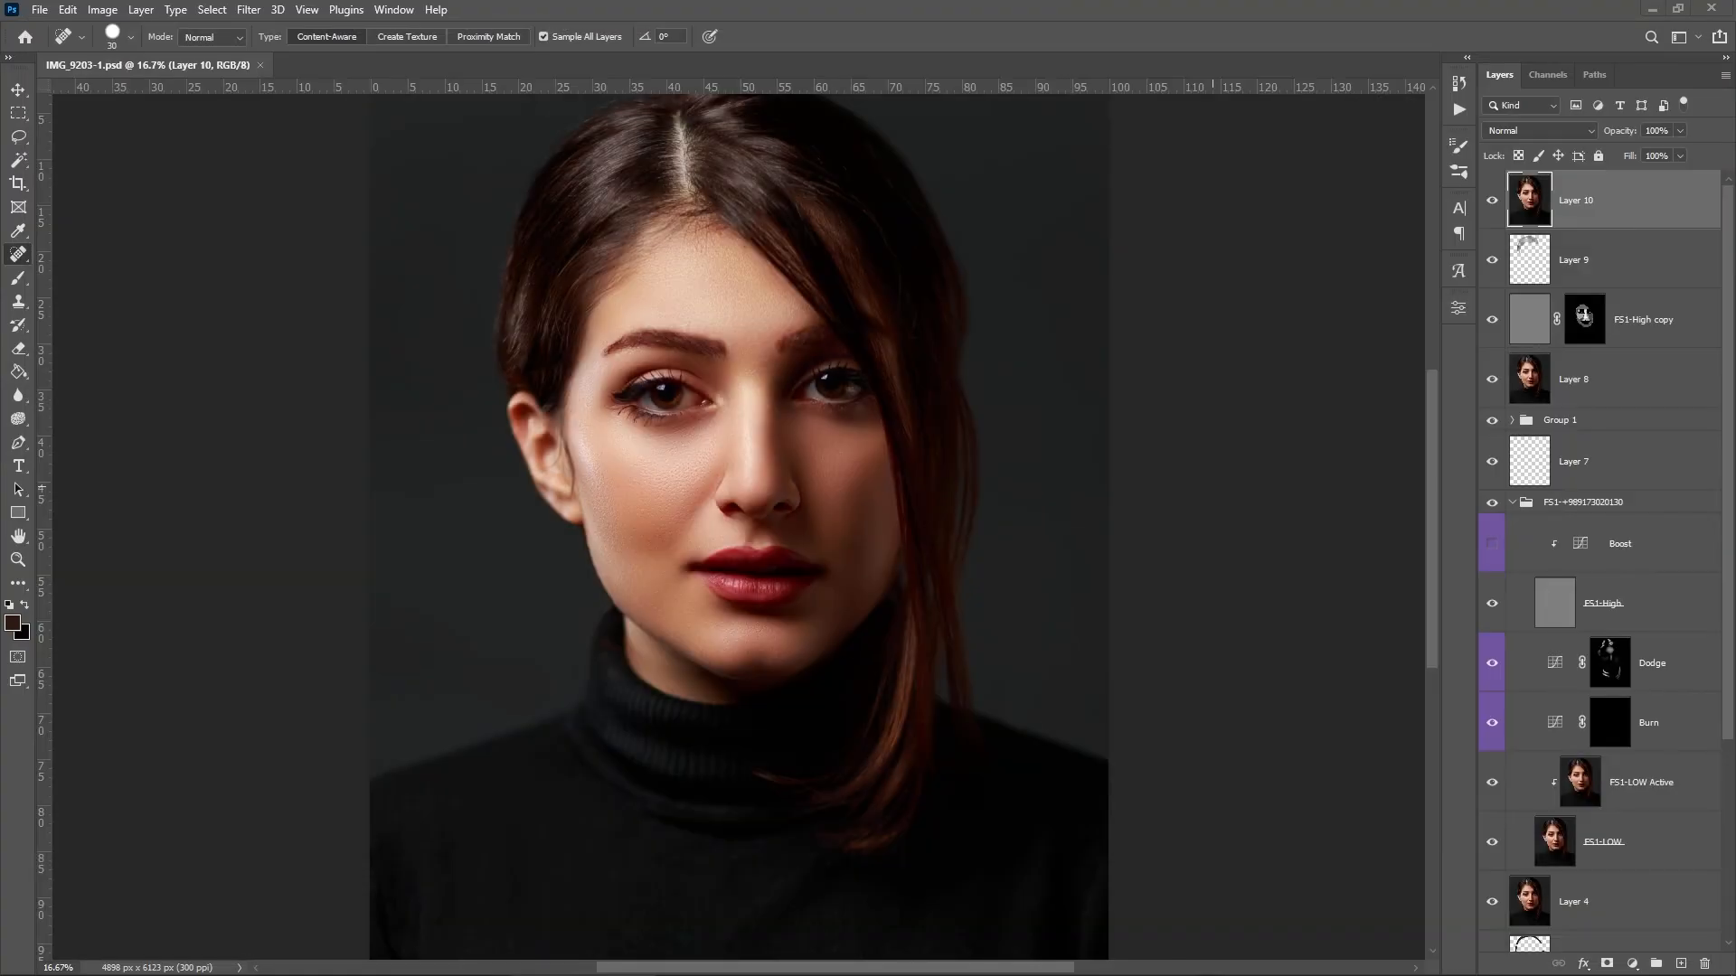
- Try the light wood-and-concrete texture image over the whole portrait, scaled to the canvas in Overlay blend mode
key("ctrl+minus")
key("ctrl+minus")
left_click_drag(933, 468, 778, 643)
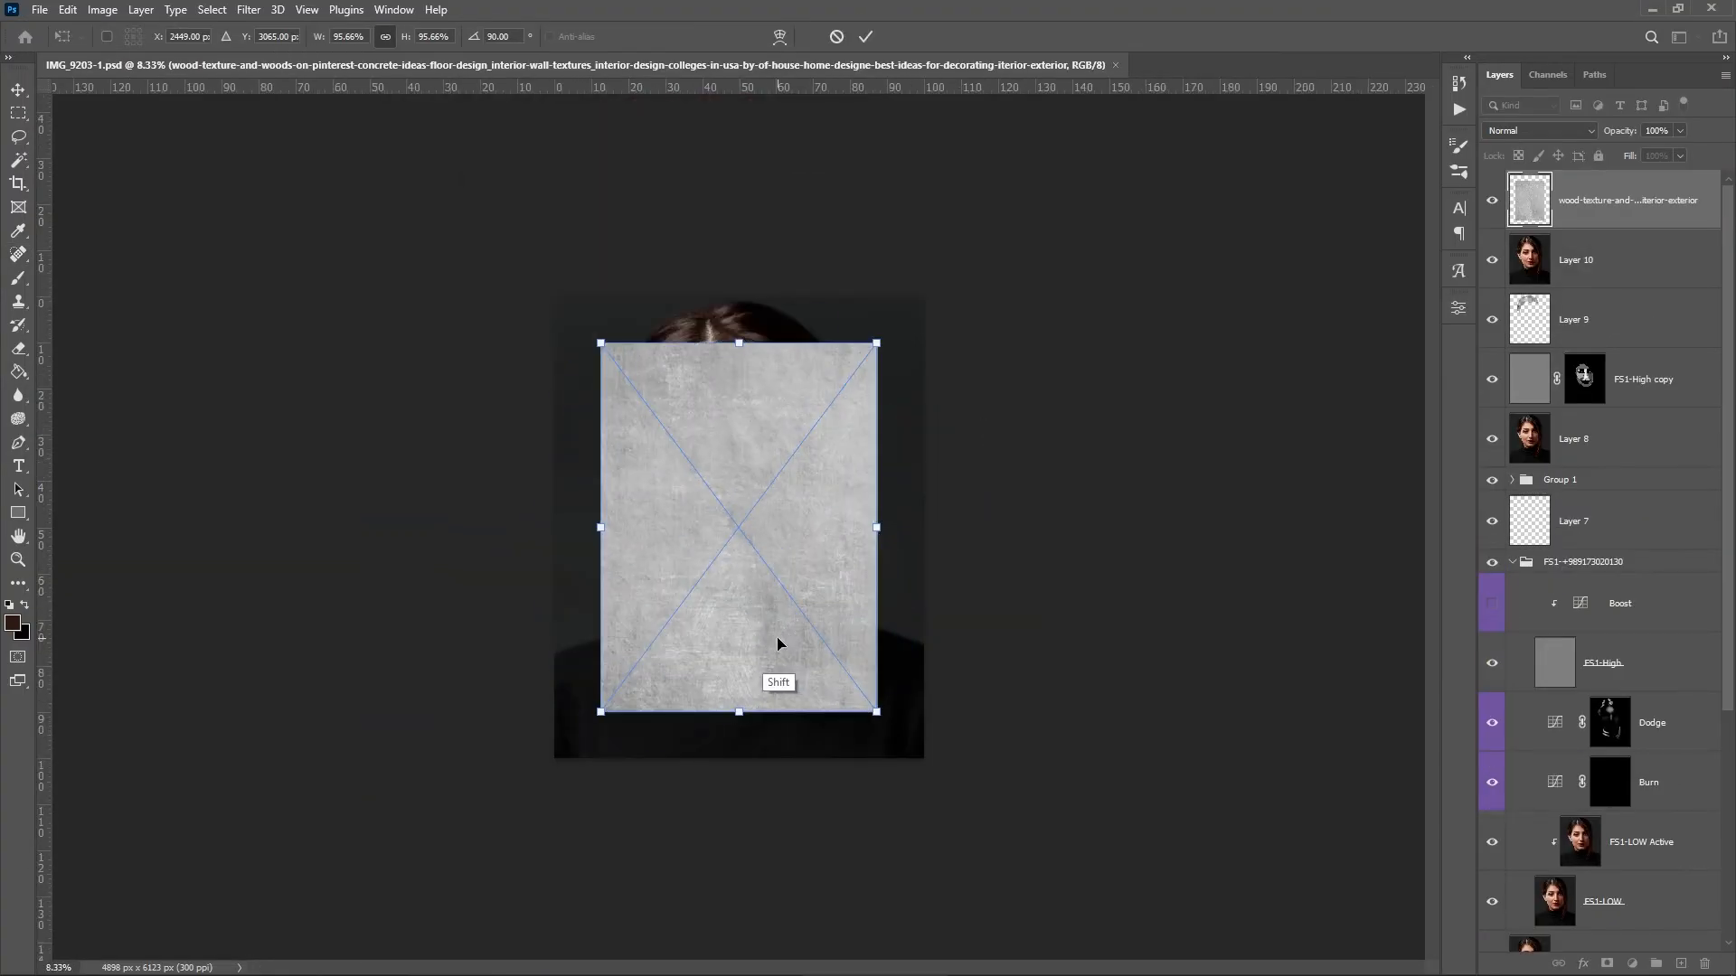
left_click_drag(875, 343, 968, 305)
key("Return")
left_click(1584, 138)
left_click(1528, 348)
key("ctrl+plus")
key("ctrl+plus")
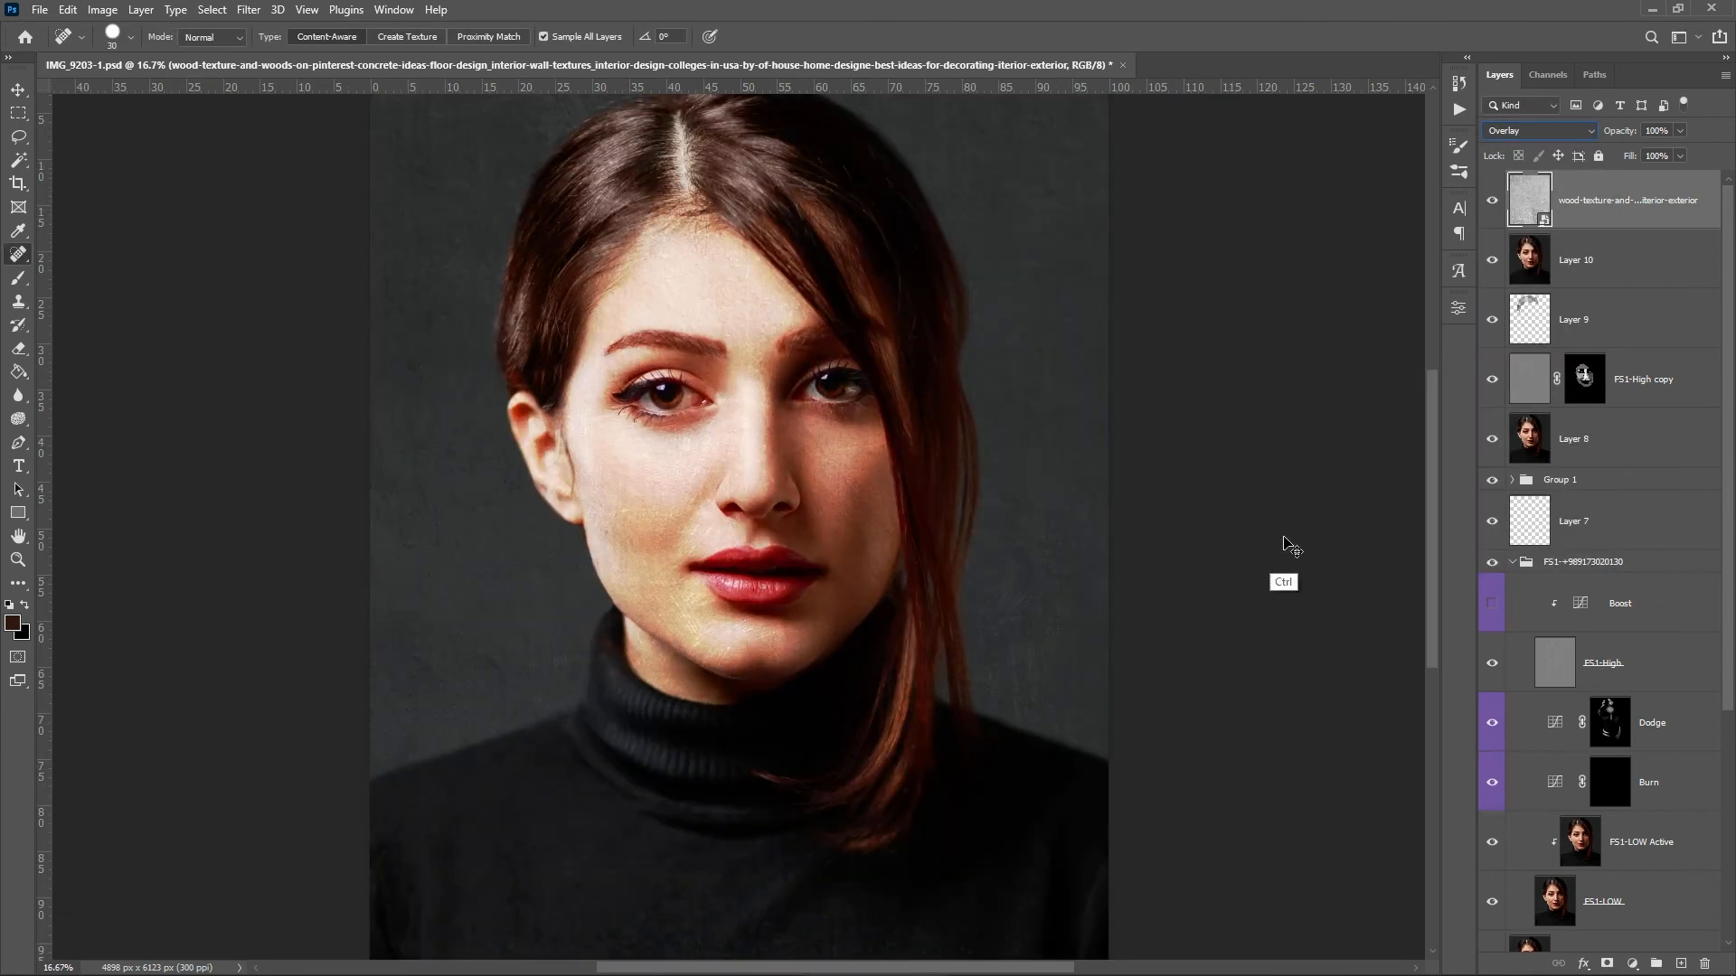
- Try a Gaussian Blur on the light texture, cancel it and delete the texture layer
left_click(19, 91)
left_click(249, 10)
left_click(542, 315)
left_click_drag(1251, 504, 1219, 523)
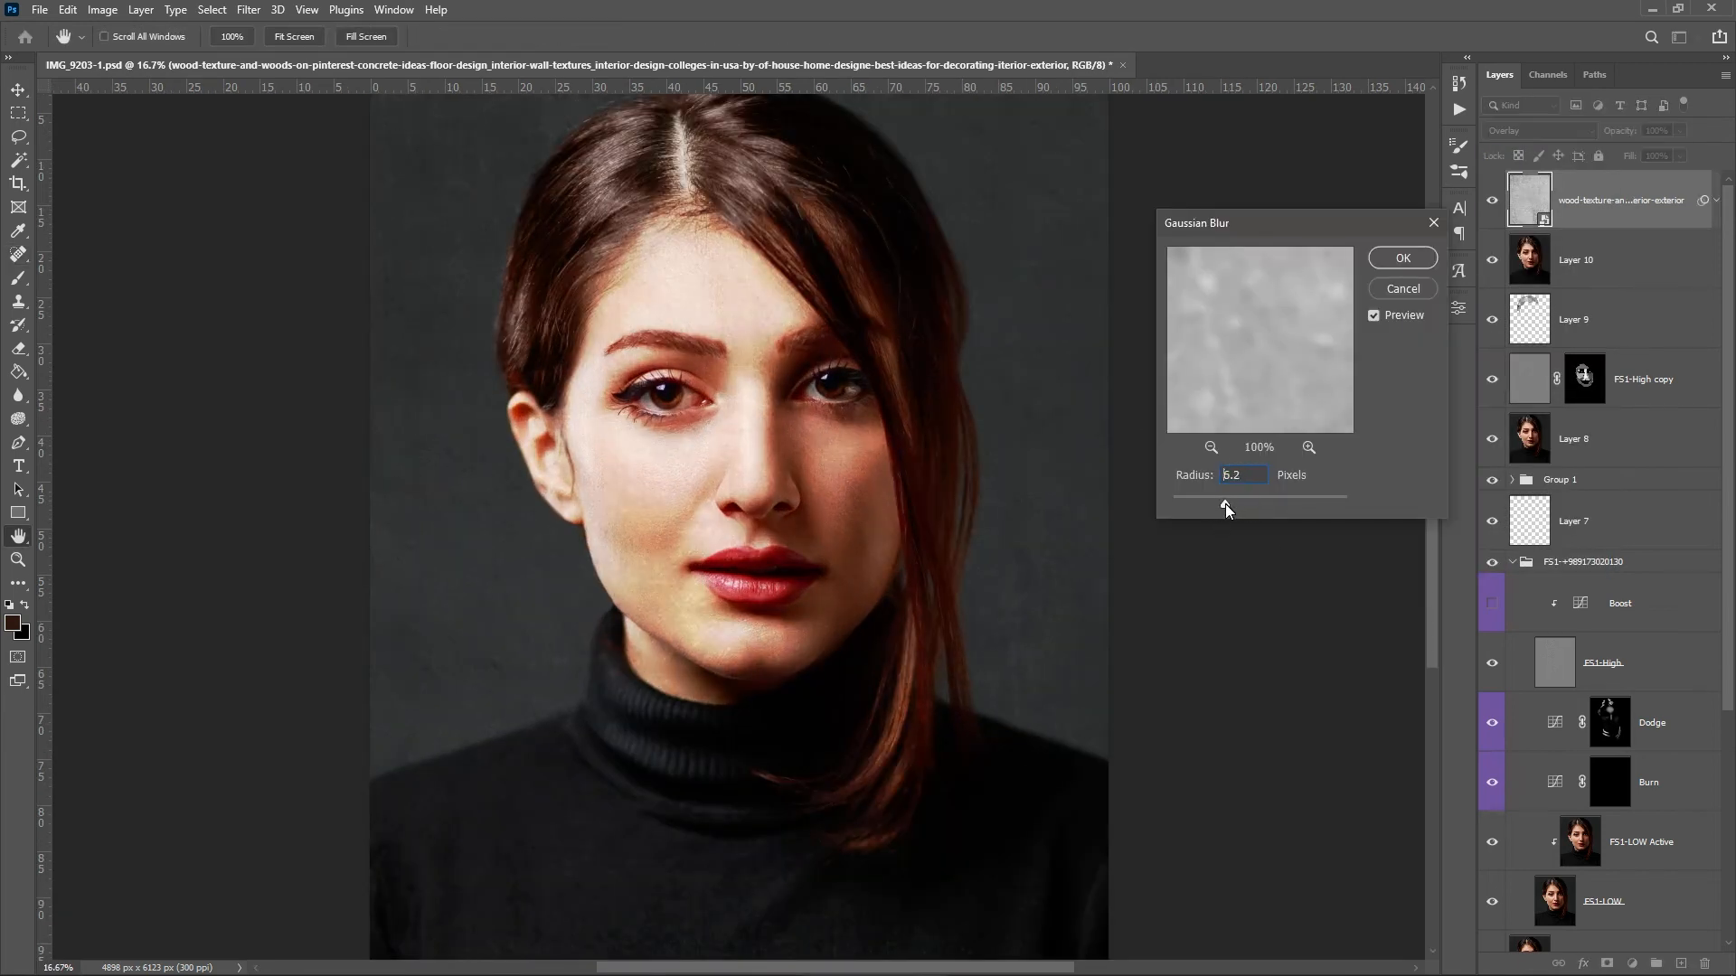
left_click(1412, 284)
key("Delete")
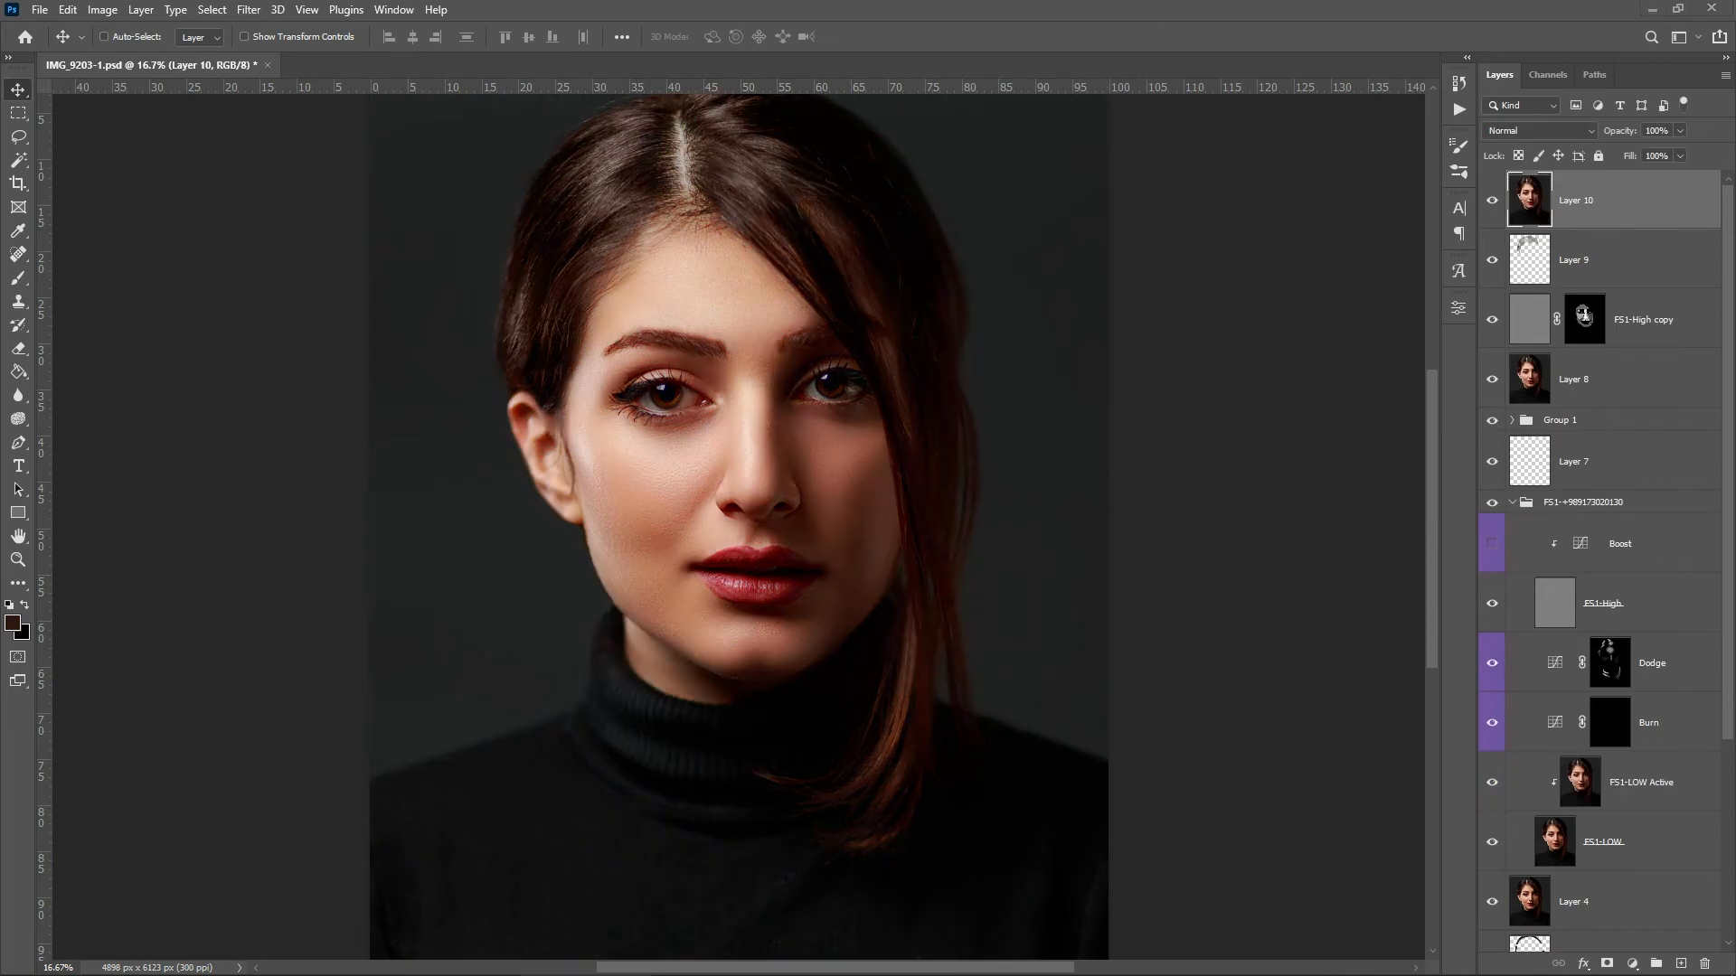
- Place the High-Resolution-Black-Concrete-Texture-For-Free image, scale it over the whole portrait and set its blend mode to Overlay
key("ctrl+minus")
left_click_drag(1033, 723, 935, 231)
left_click_drag(922, 528, 1015, 528)
left_click(865, 38)
left_click(1541, 131)
left_click(1528, 348)
- Apply a Gaussian Blur smart filter to the black concrete texture layer
key("ctrl+plus")
key("ctrl+alt+f")
left_click(1407, 258)
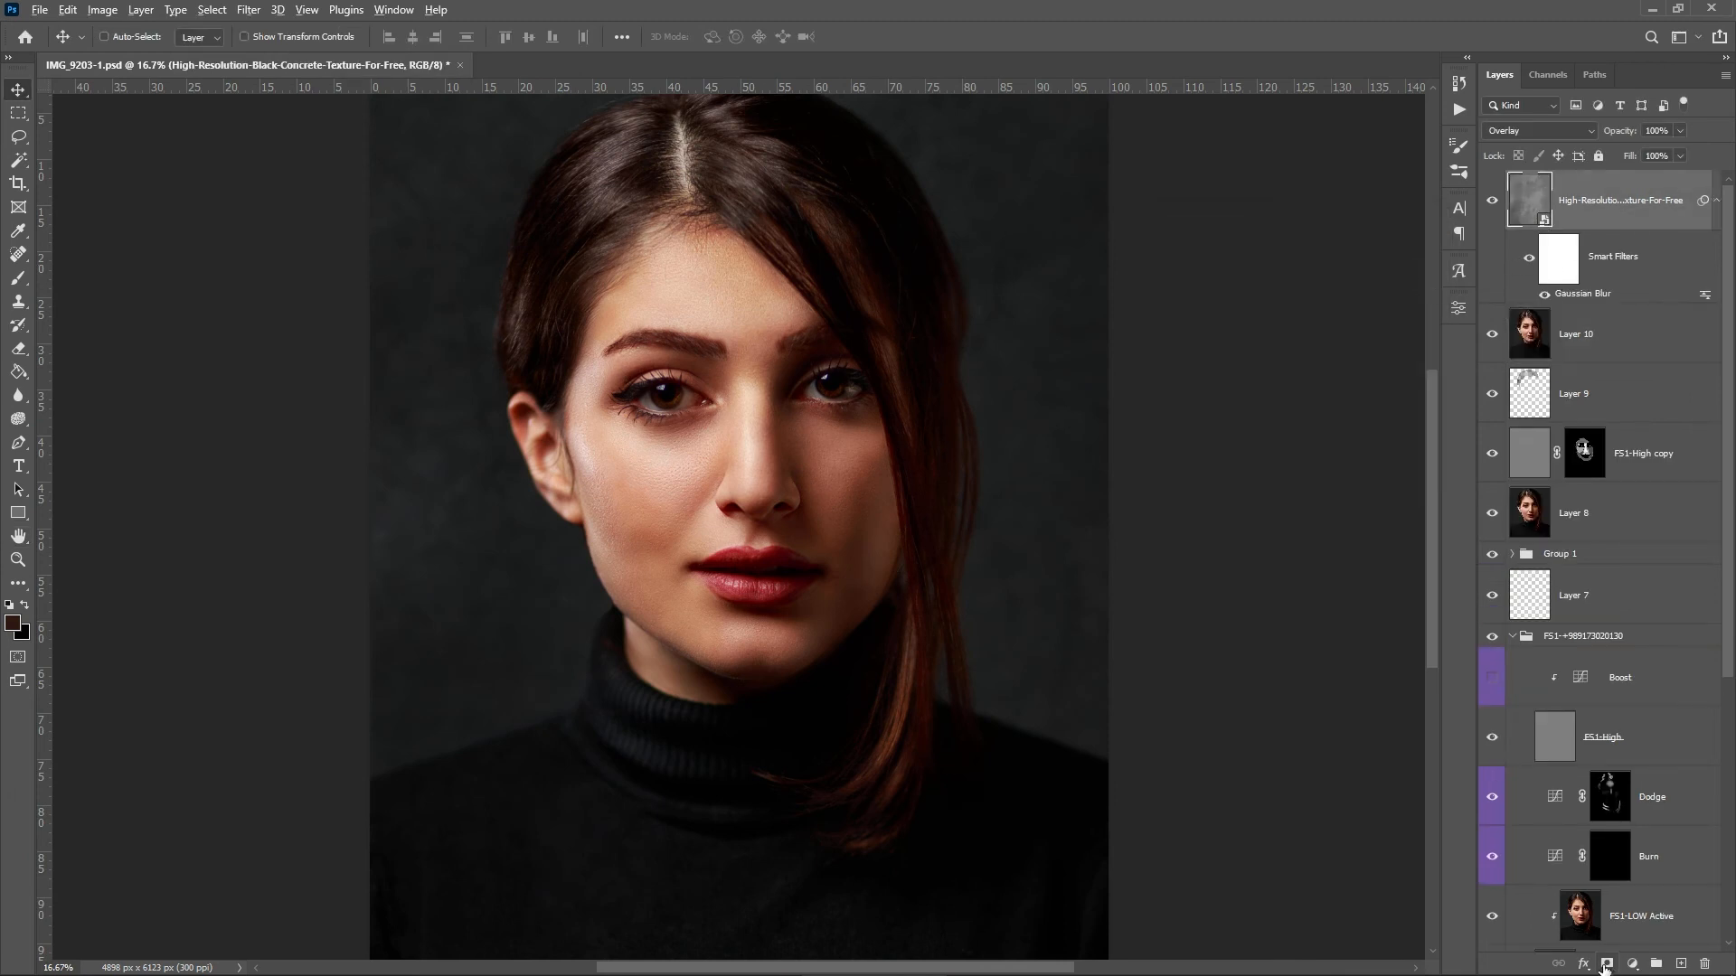
- Add a black mask to the concrete texture and paint the background back in with an 800 px white brush
left_click(1607, 964, "alt")
key("b")
key("bracketright")
key("bracketright")
key("bracketright")
mouse_move(1029, 613)
left_mouse_down()
mouse_move(1010, 481)
mouse_move(1118, 580)
mouse_move(1002, 576)
left_mouse_up()
left_click_drag(1059, 513, 1034, 760)
mouse_move(1068, 348)
left_mouse_down()
mouse_move(1007, 300)
mouse_move(996, 593)
mouse_move(817, 290)
mouse_move(434, 434)
mouse_move(321, 386)
left_mouse_up()
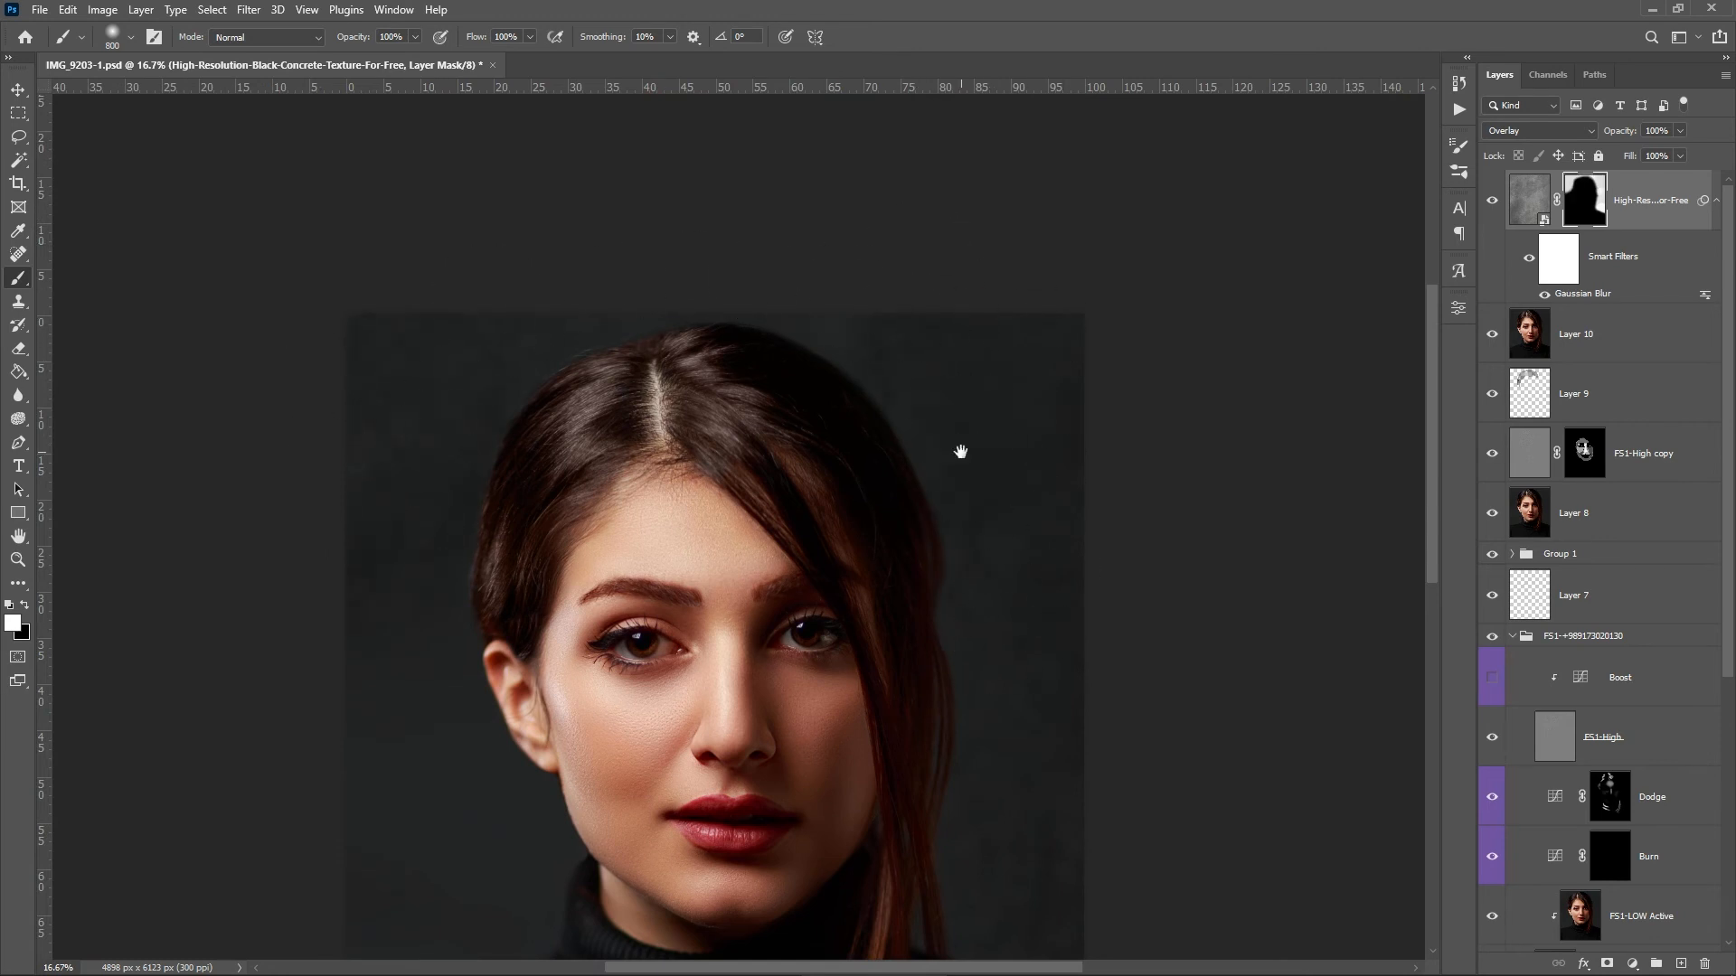
- Refine the texture mask along the hair, ear and jaw edges with white brushes of 250 to 600 px
left_click_drag(961, 452, 940, 324)
key("bracketleft")
key("bracketleft")
key("bracketleft")
key("bracketleft")
key("bracketleft")
key("bracketleft")
key("bracketleft")
key("bracketleft")
key("bracketleft")
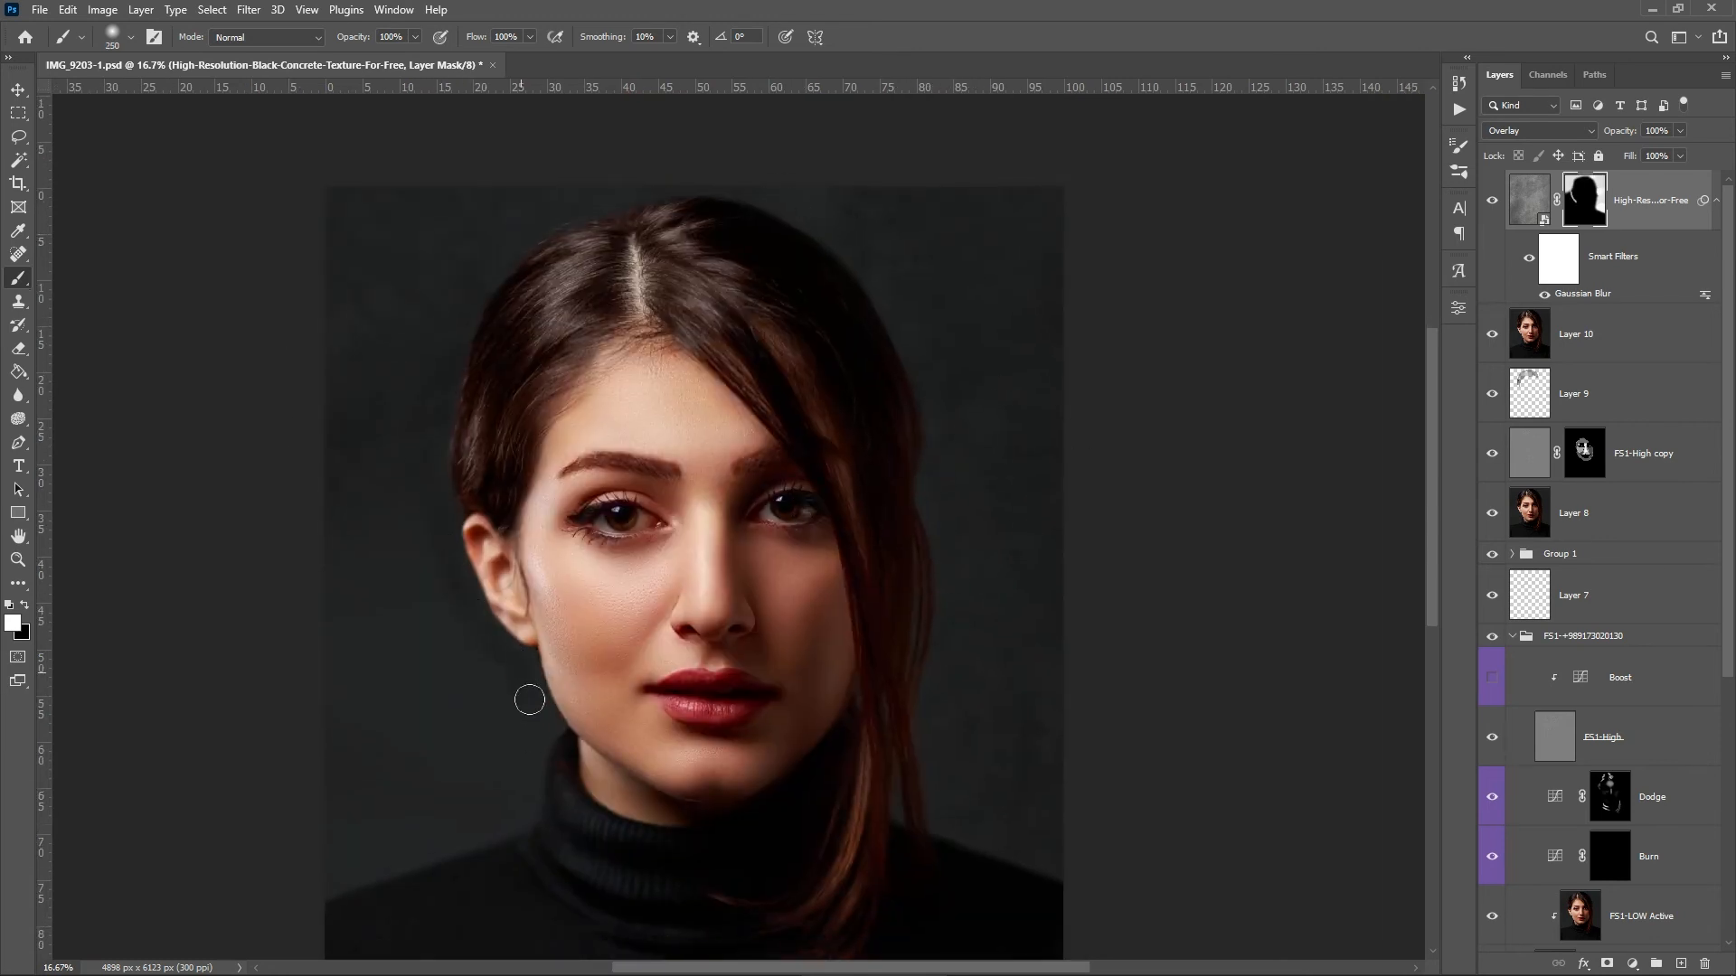
key("bracketright")
key("bracketright")
key("bracketright")
key("bracketright")
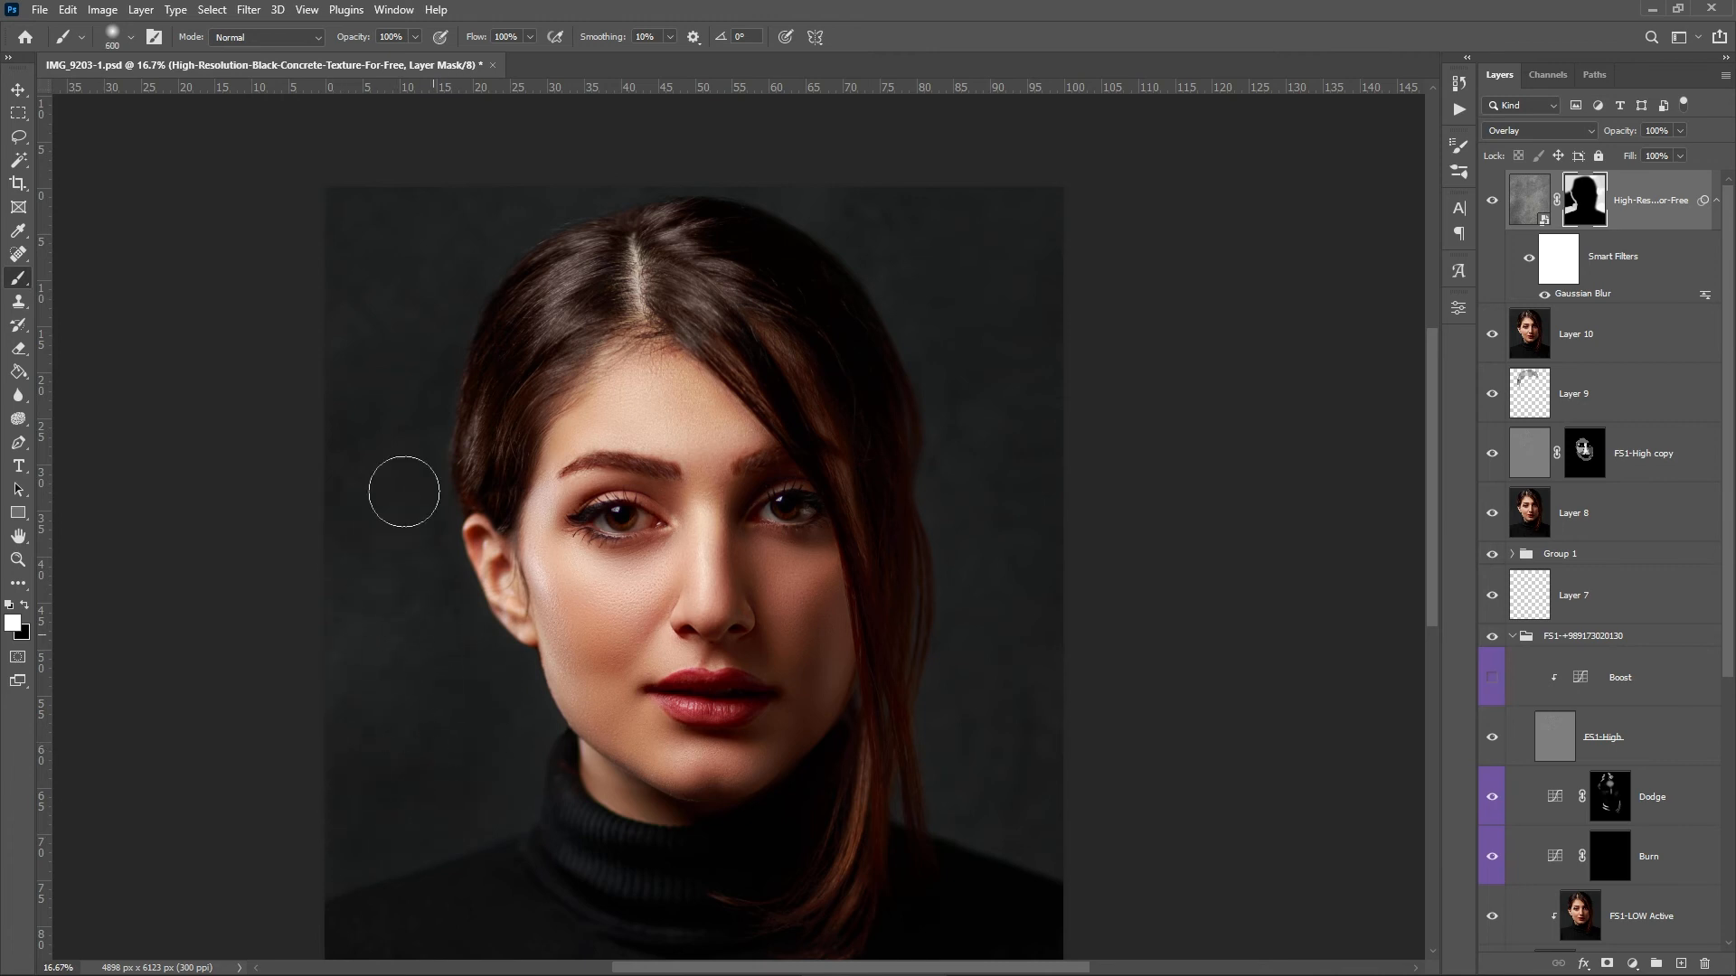
- Check Layer 10 for leftover spots around the jawline and turtleneck with a 30 px Spot Healing Brush
key("ctrl+plus")
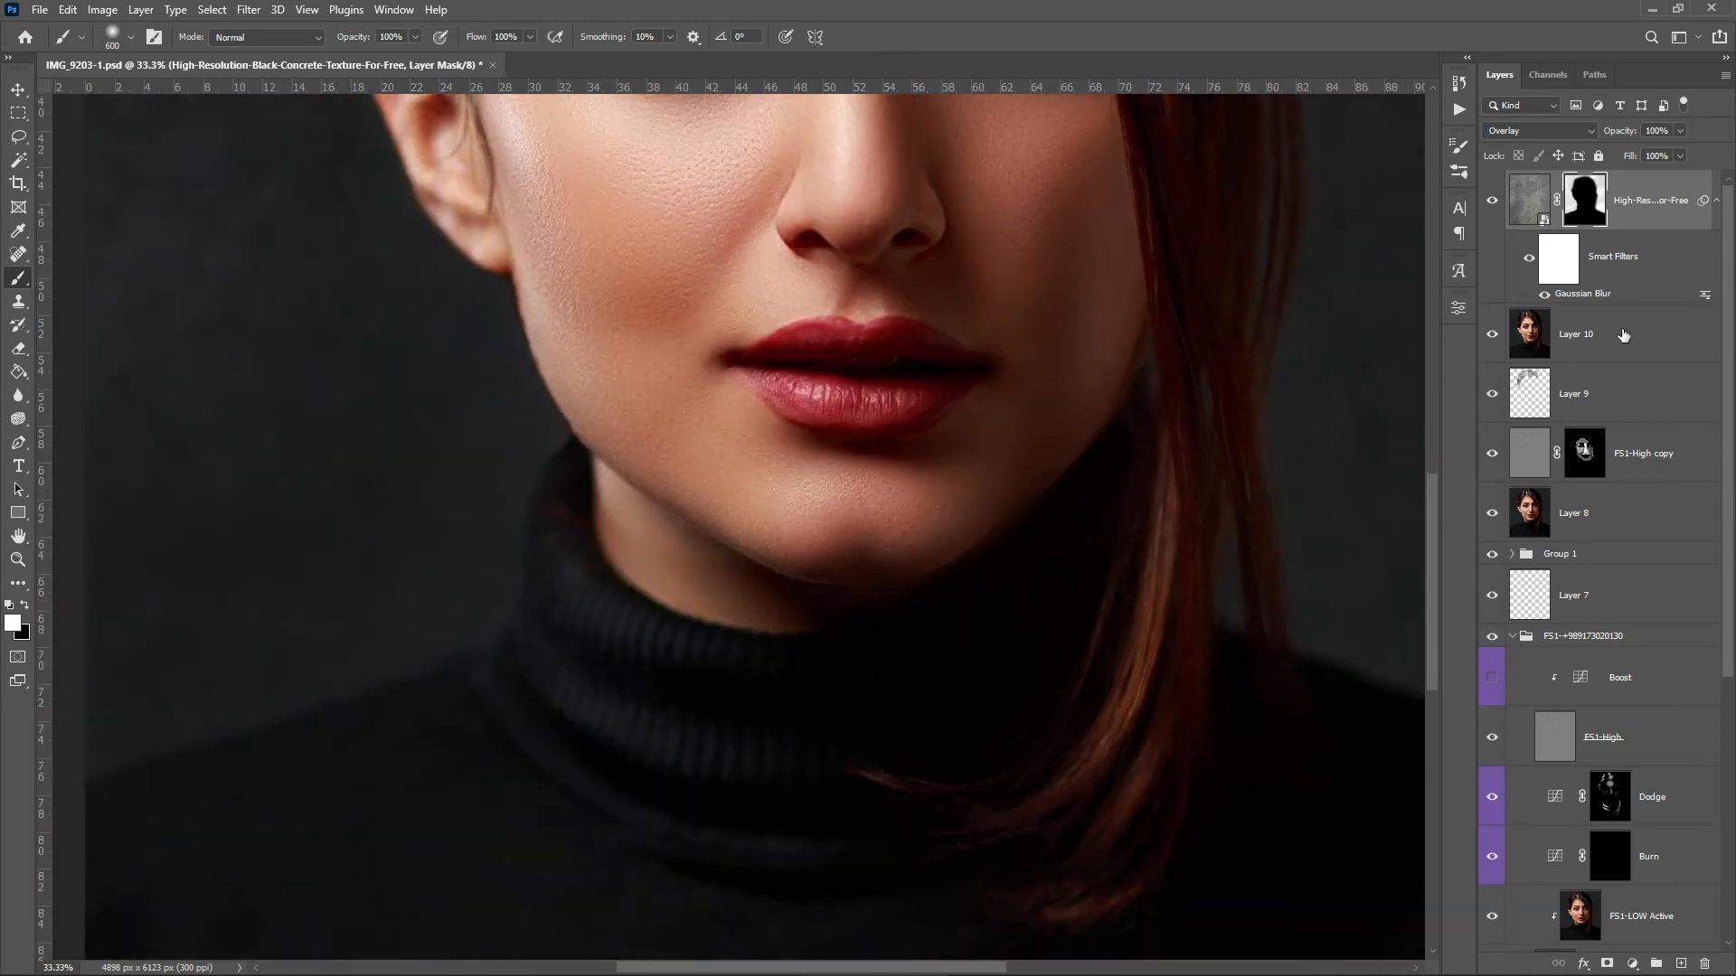
left_click(1623, 335)
key("j")
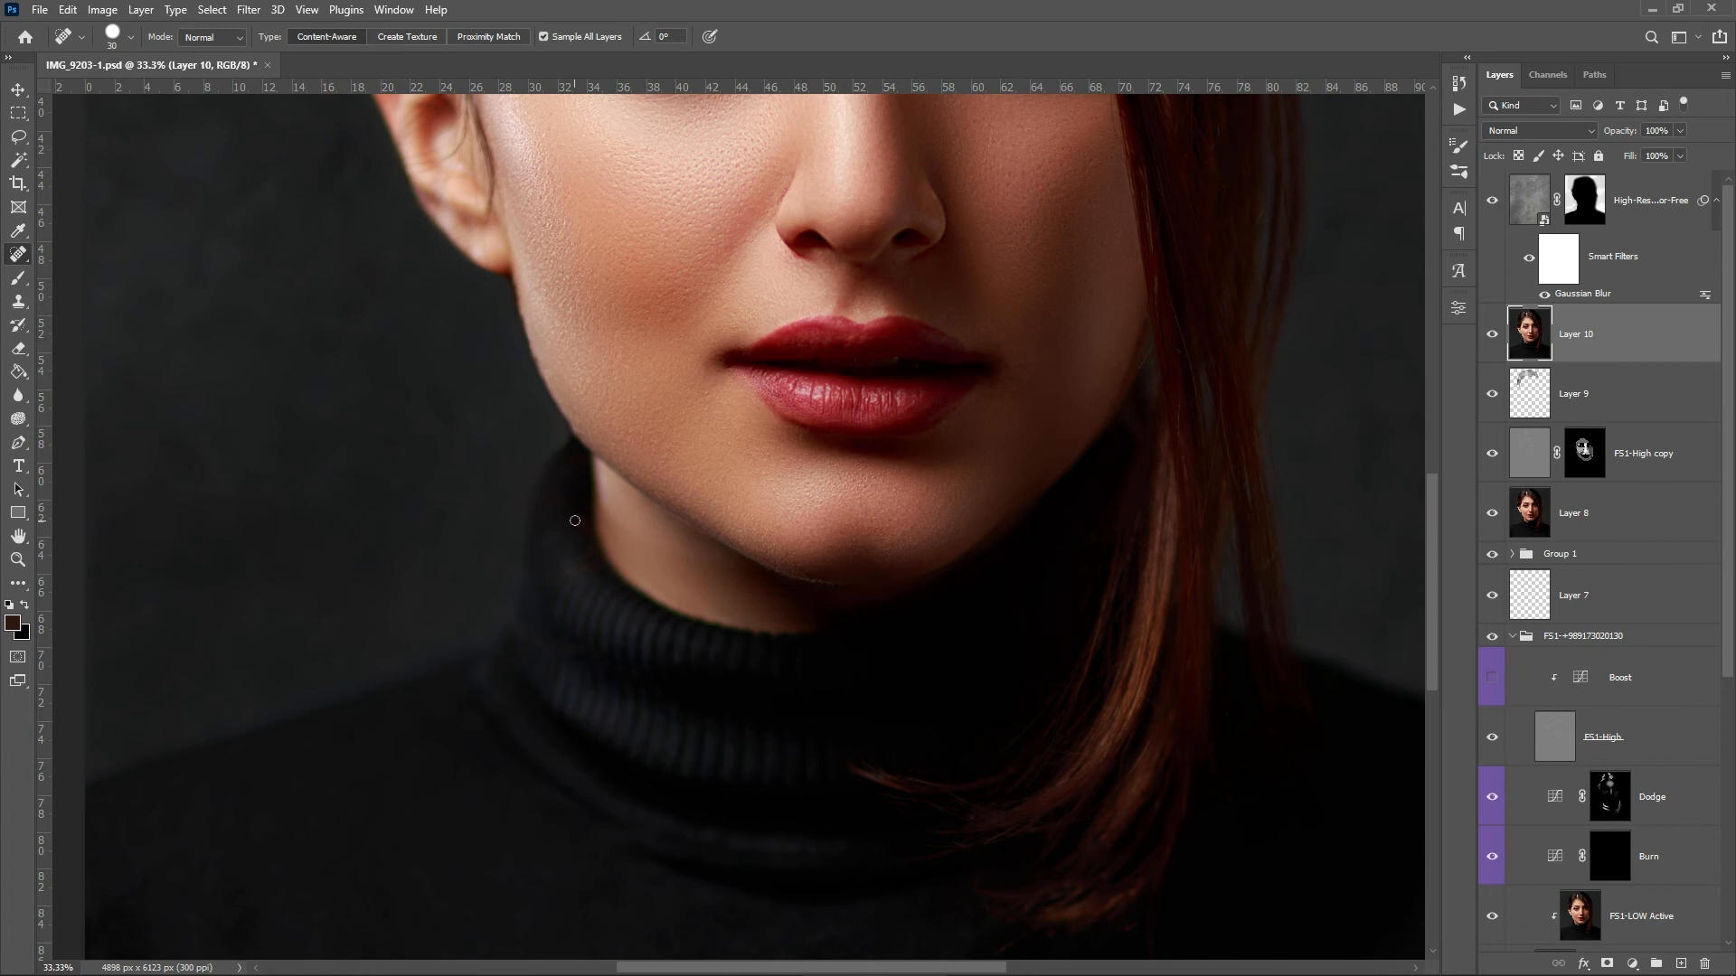
key("ctrl+minus")
key("ctrl+minus")
key("ctrl+minus")
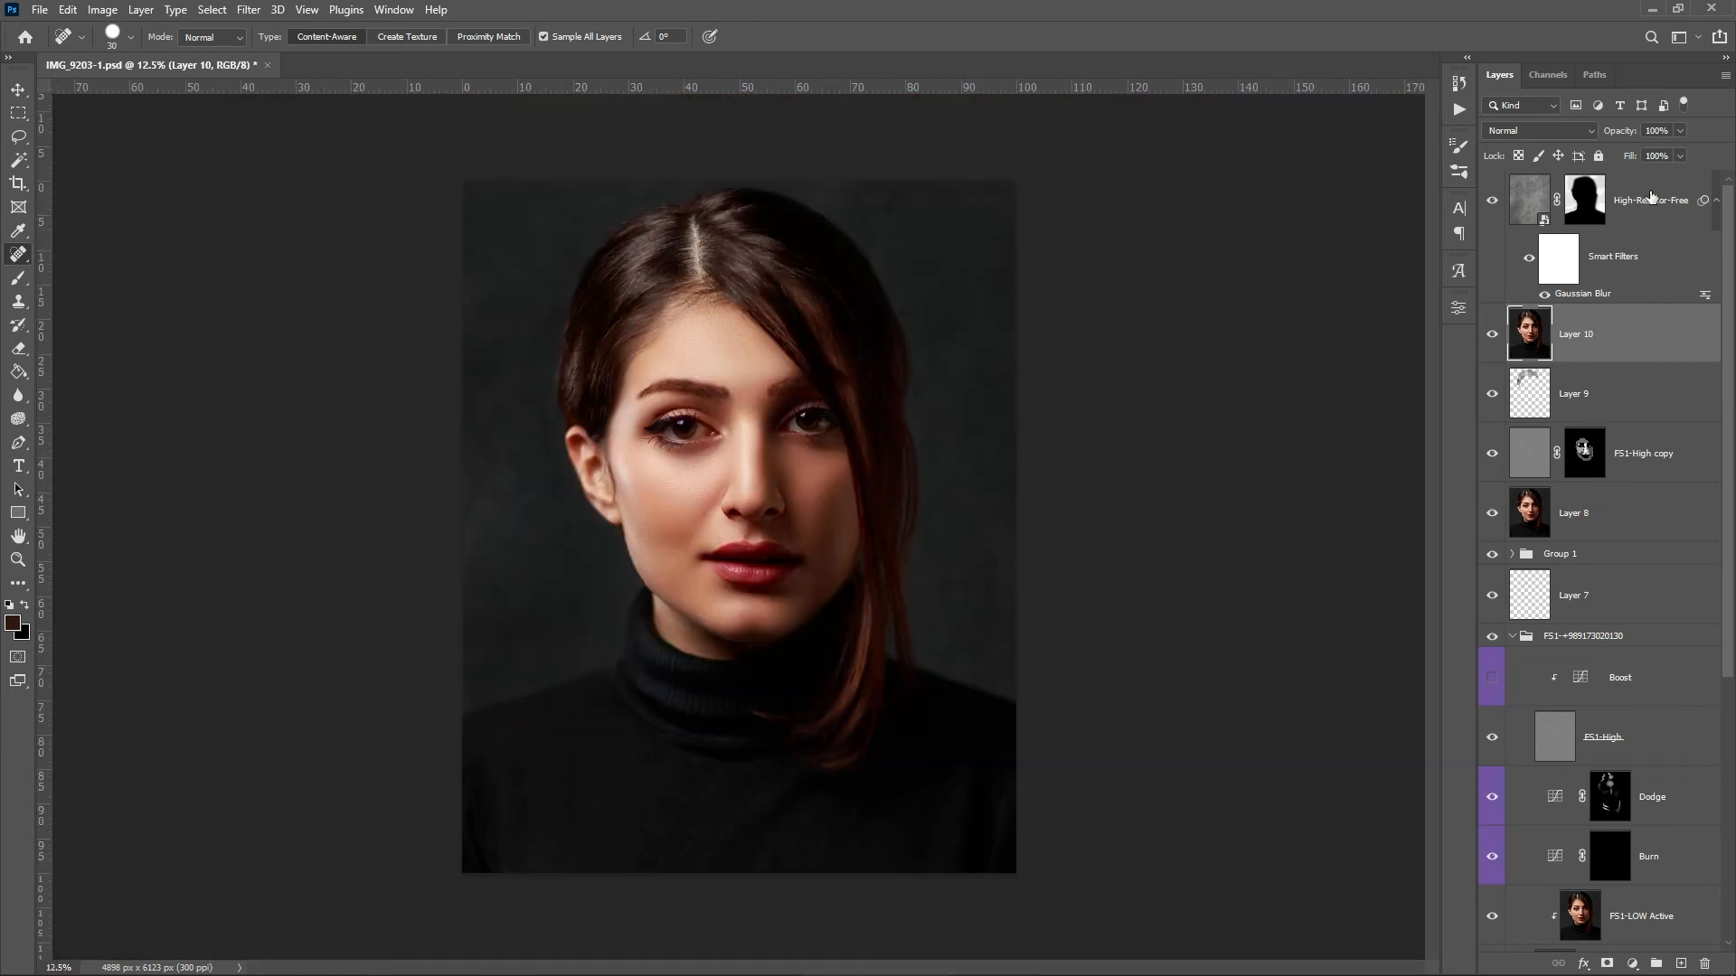
- Stamp all visible layers into a new layer above the concrete texture
left_click(1651, 198)
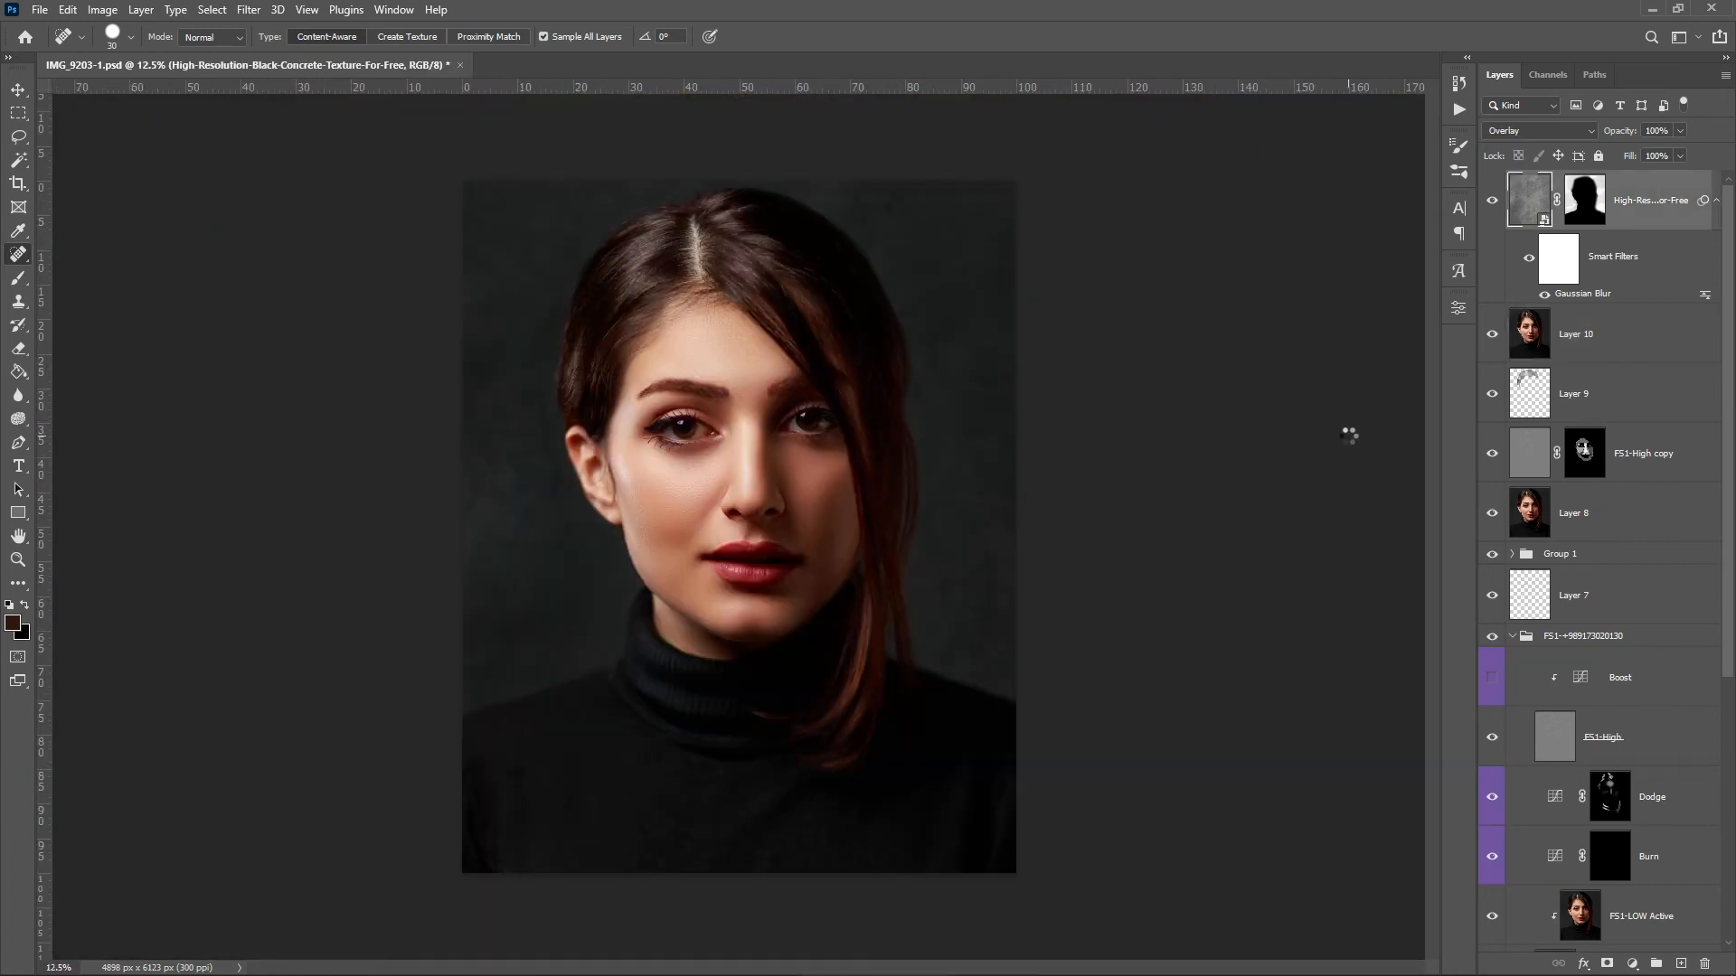
key("ctrl+alt+shift+e")
key("v")
- Apply an Iris Blur to Layer 11 with its ellipse enlarged around the subject beyond the photo's edges
left_click(248, 9)
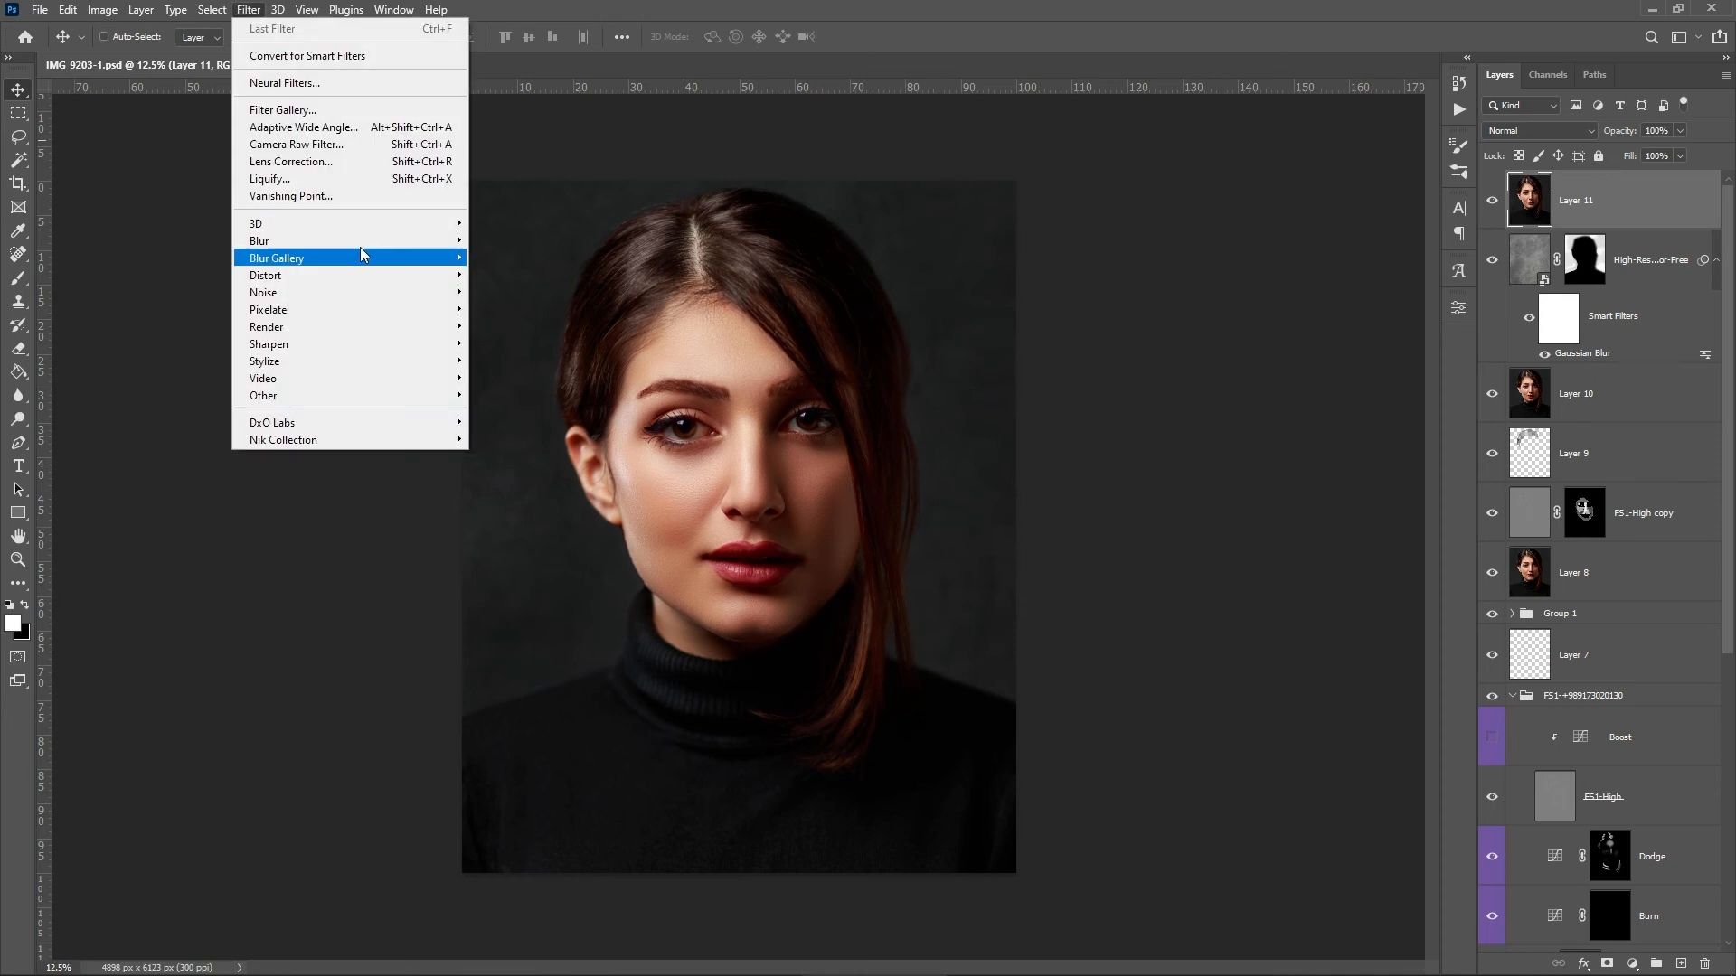
mouse_move(362, 252)
left_click(497, 275)
left_click_drag(1607, 170, 1674, 169)
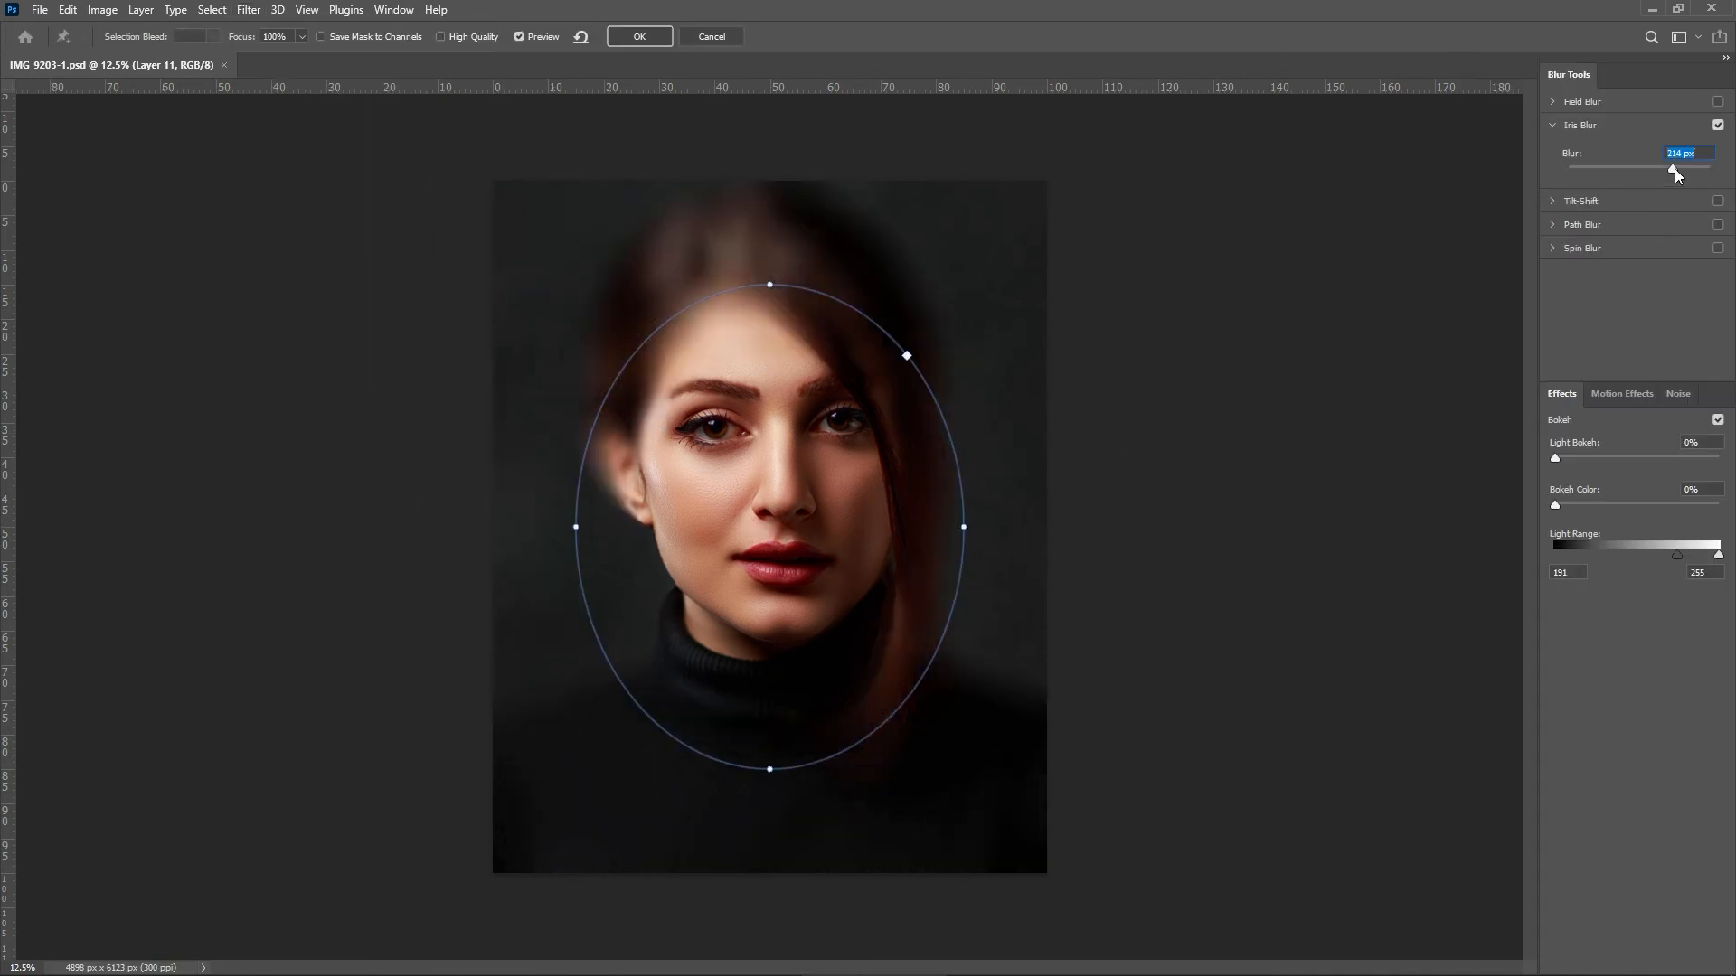
left_click_drag(770, 284, 773, 229)
left_click_drag(770, 527, 771, 481)
left_click_drag(945, 353, 1059, 295)
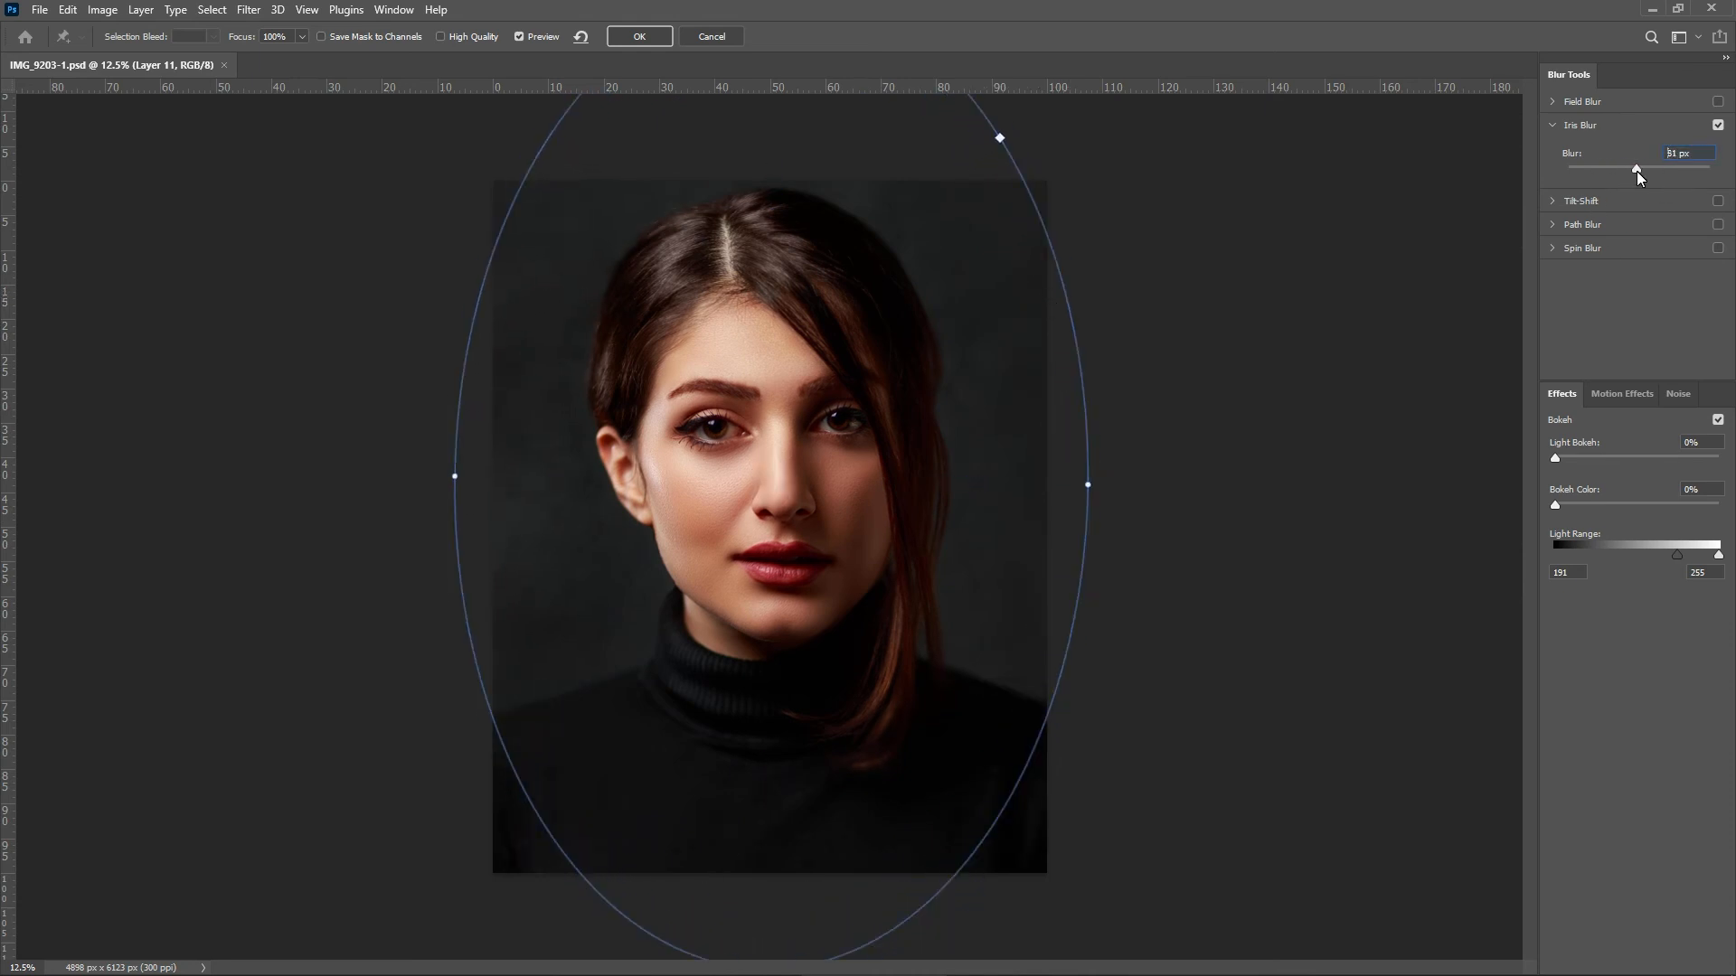
key("Return")
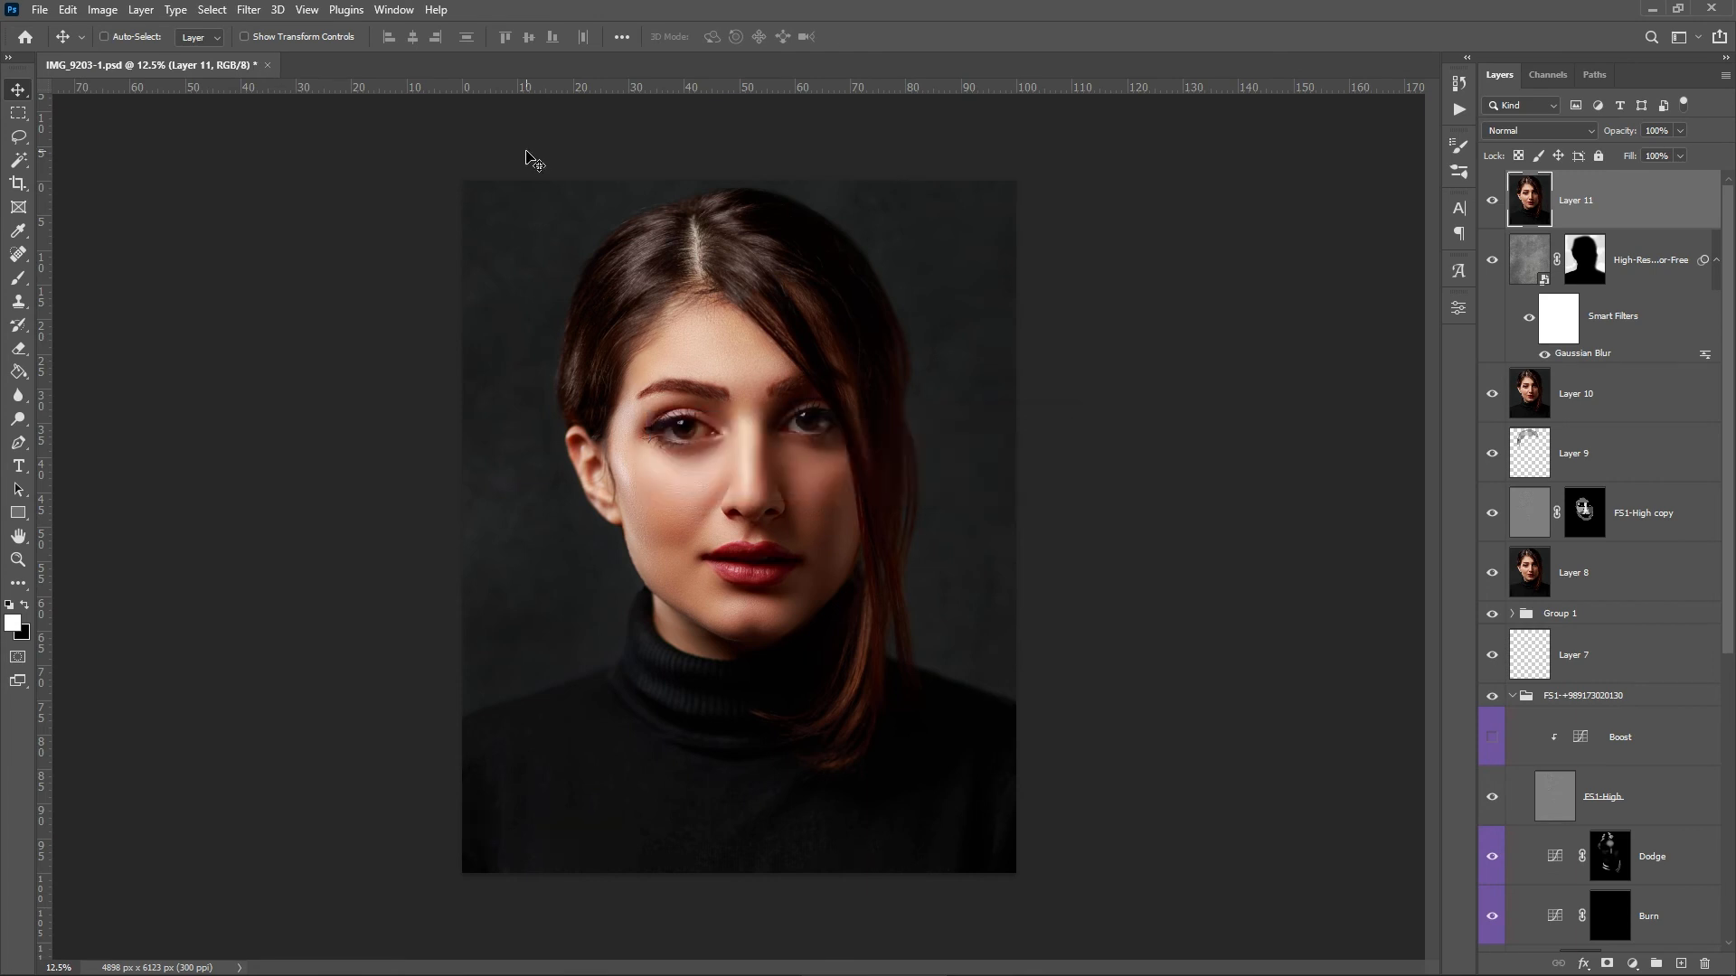
- Add a Levels adjustment layer and lower the Blue channel's output white level for a warmer tone
left_click(1632, 963)
left_click(1627, 719)
left_click(1256, 396)
left_click(1253, 456)
left_click_drag(1382, 545, 1360, 546)
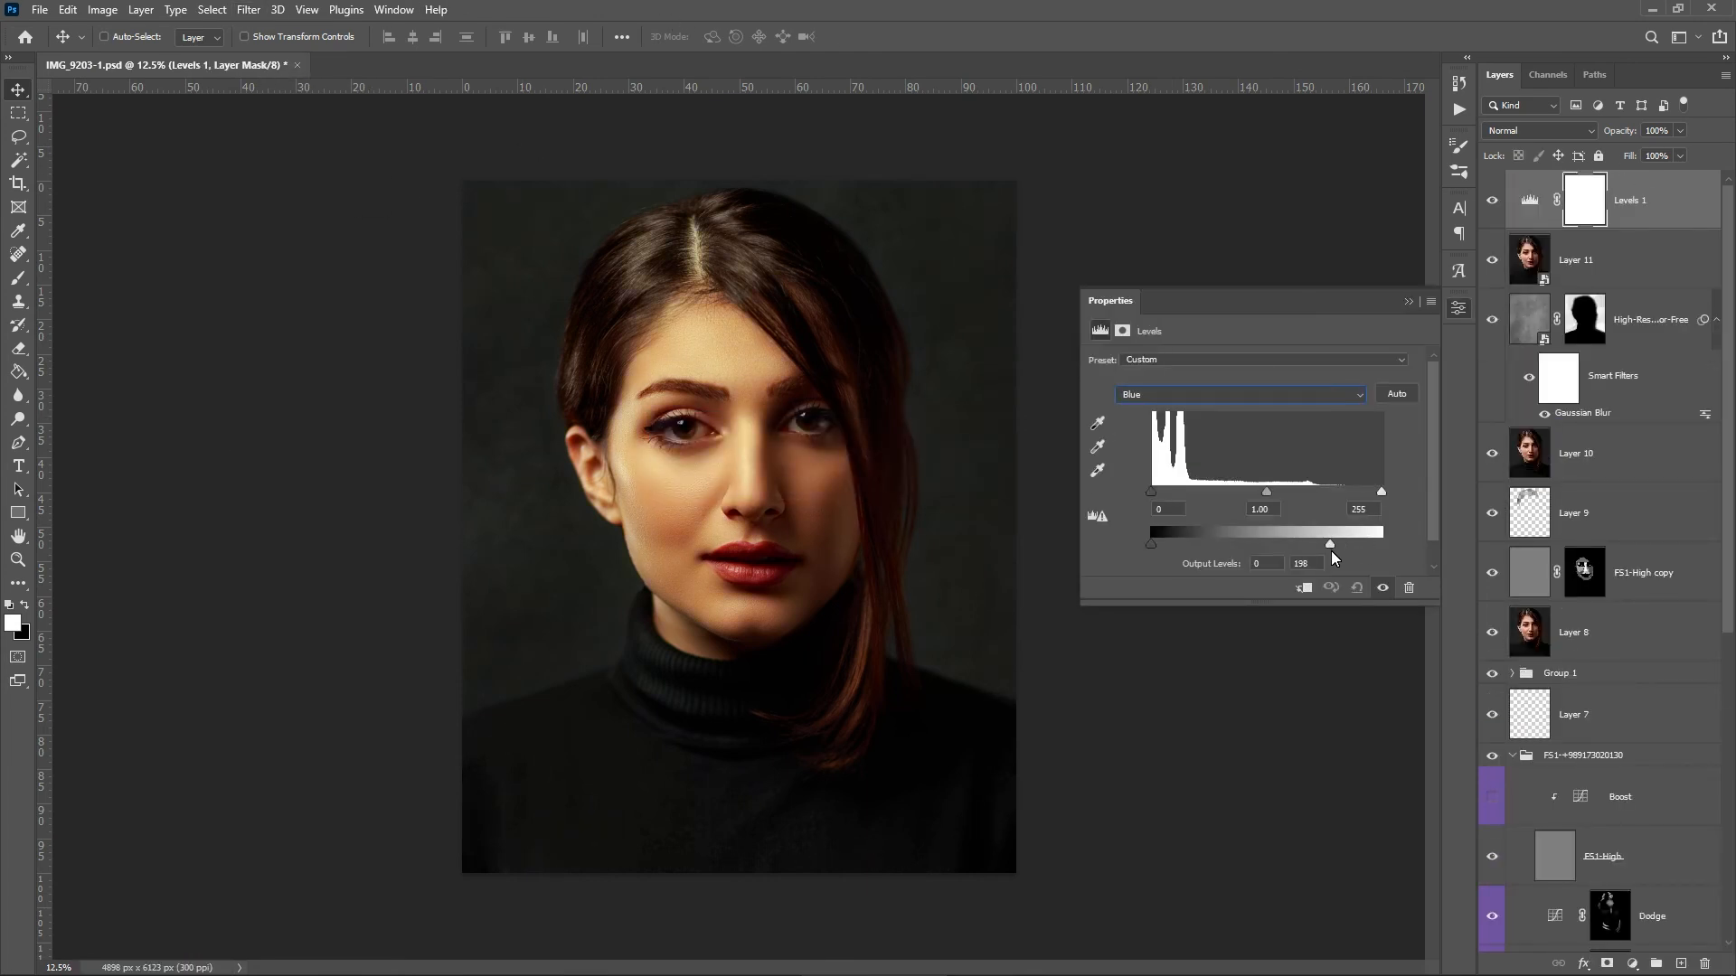
- Raise the Green channel's output black level to 8 and set the Blue channel's output white level to 222
left_click(1235, 399)
left_click(1231, 442)
left_click_drag(1152, 544, 1170, 544)
left_click(1221, 396)
left_click(1222, 427)
key("alt+5")
left_click_drag(1358, 548, 1351, 547)
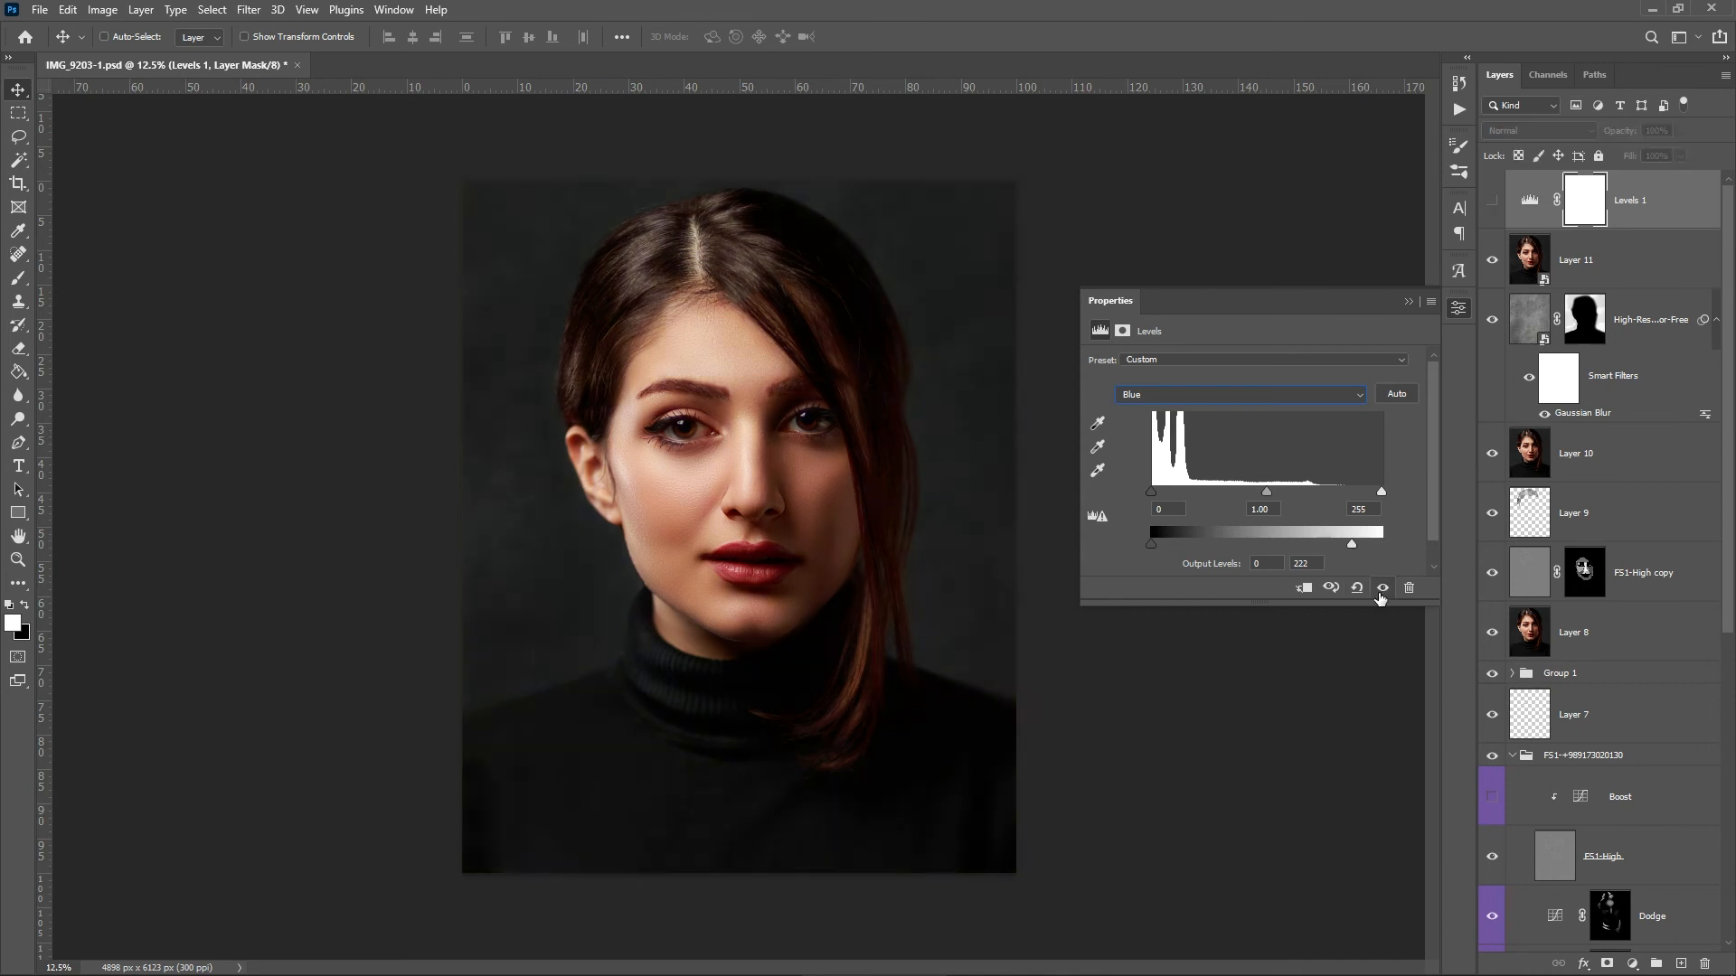
- Adjust the Green channel's output black level in Levels 1 again and recheck the Blue channel
left_click(1222, 395)
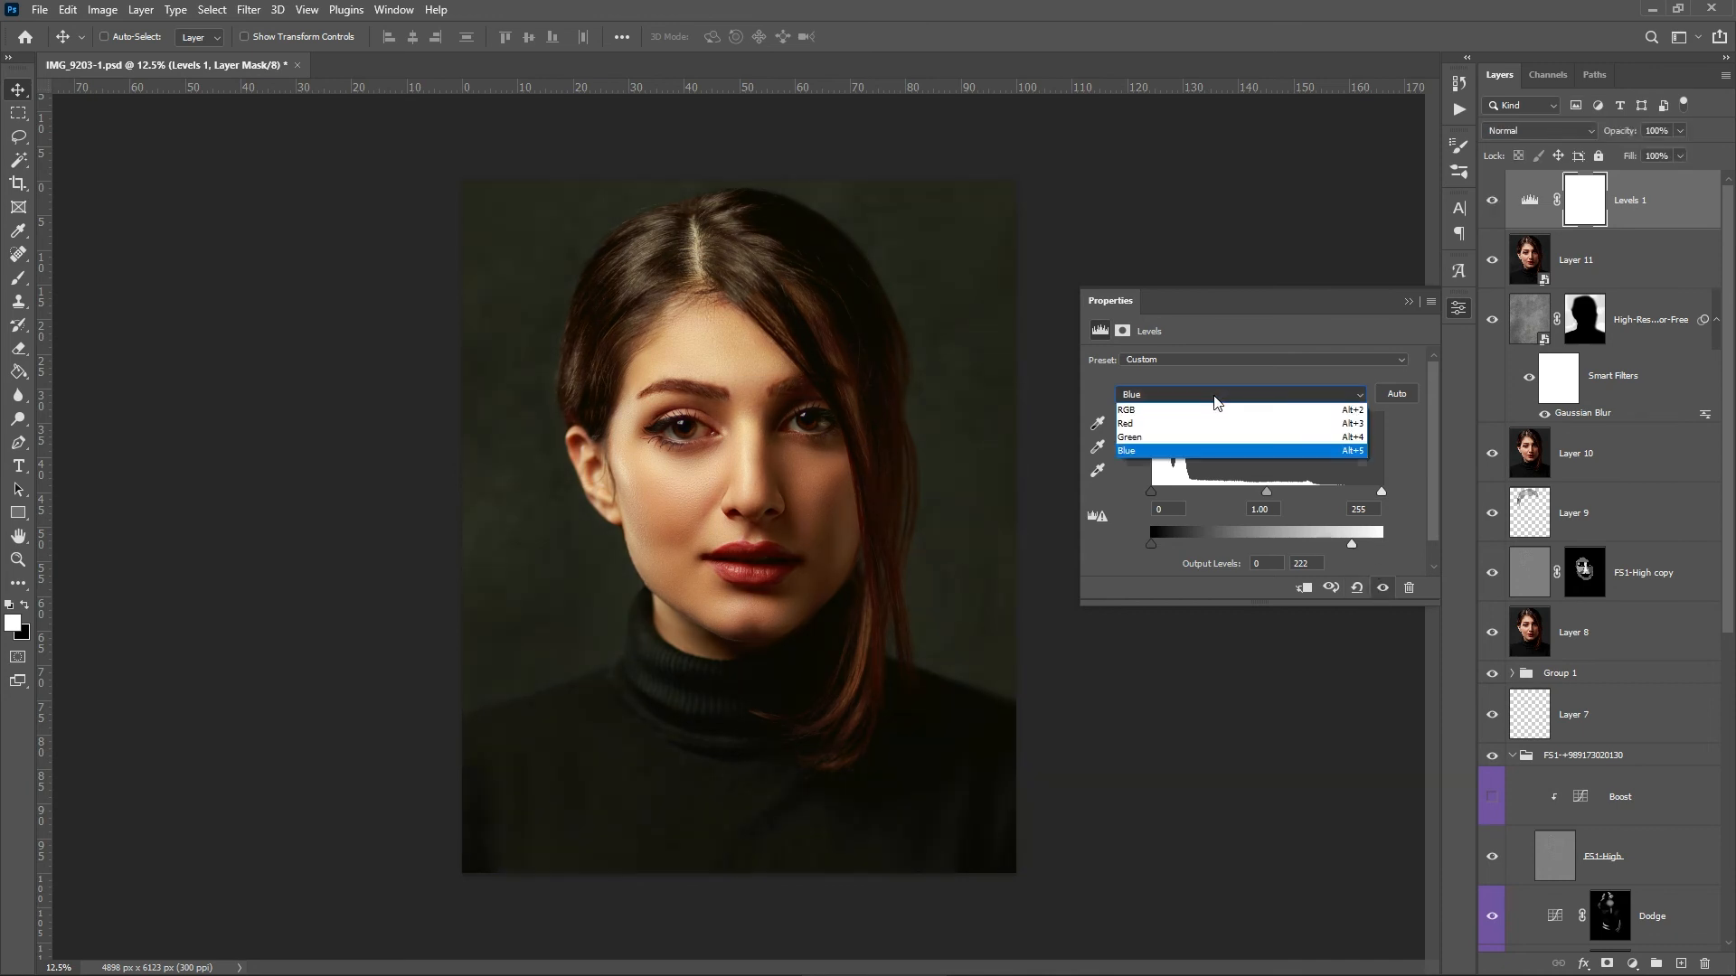
left_click(1176, 437)
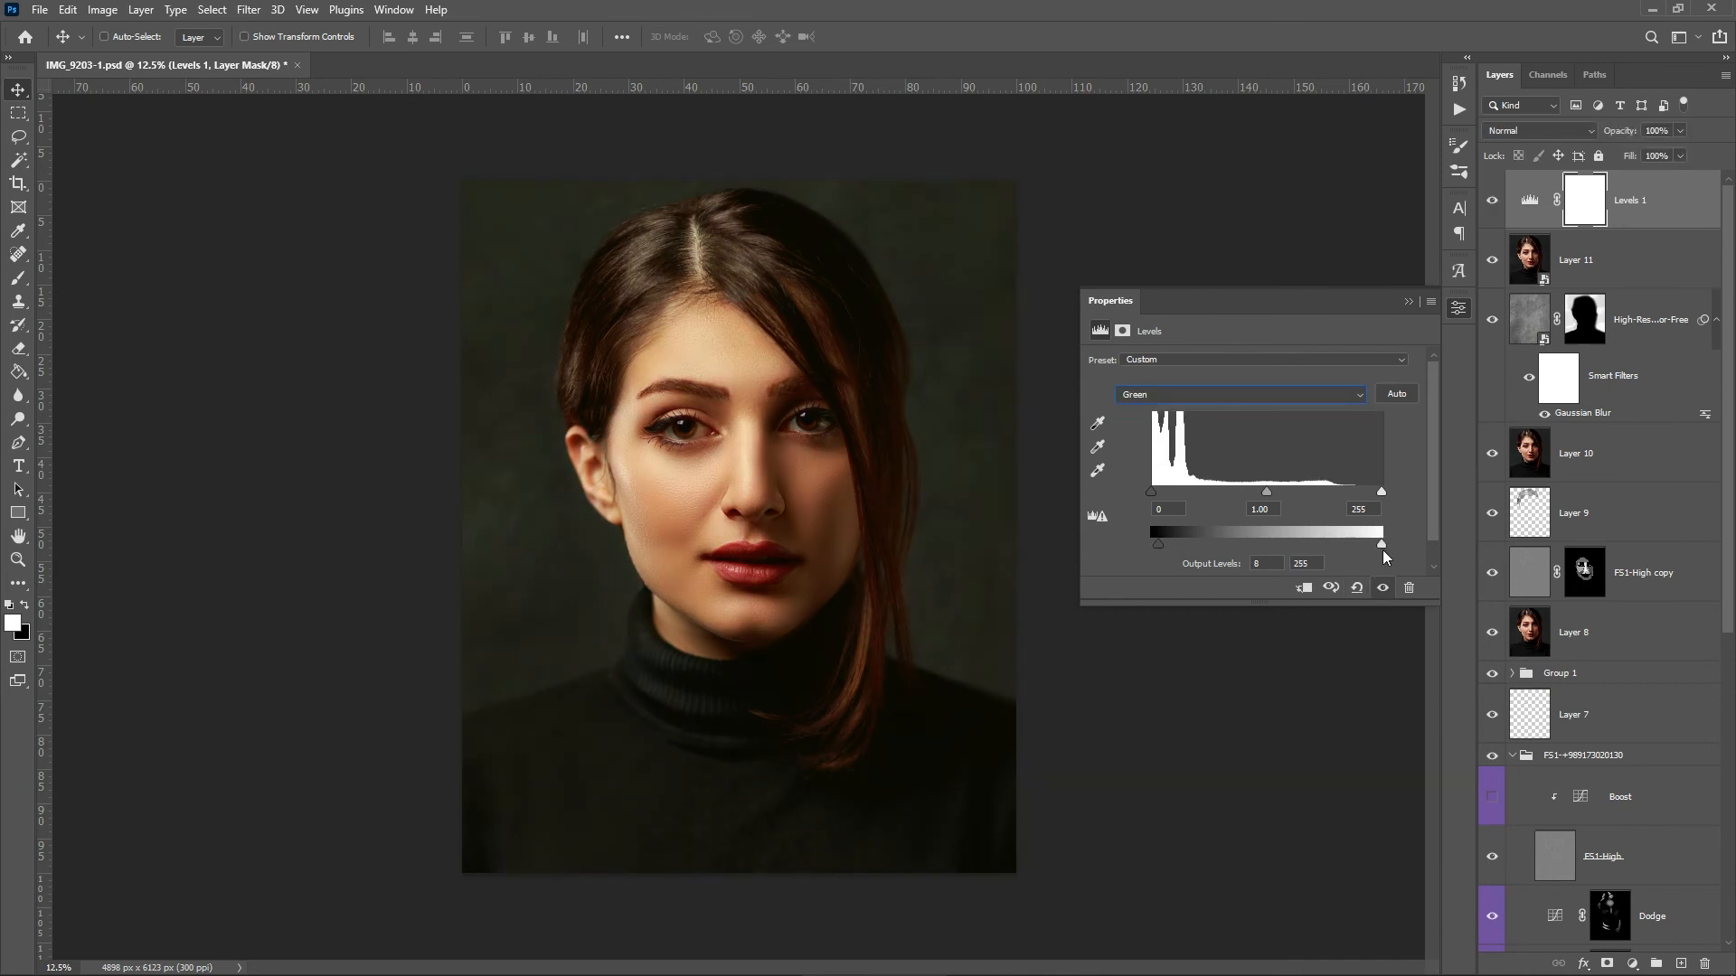
left_click_drag(1160, 548, 1177, 544)
left_click(1285, 395)
left_click(1256, 450)
left_click(1408, 301)
- Add a Curves adjustment layer with lifted blacks for a matte look and a point at input 58, output 59
left_click(1632, 964)
left_click(1601, 739)
left_click_drag(1263, 604, 1263, 727)
mouse_move(1188, 604)
left_mouse_down()
mouse_move(1141, 614)
mouse_move(1184, 609)
left_mouse_up()
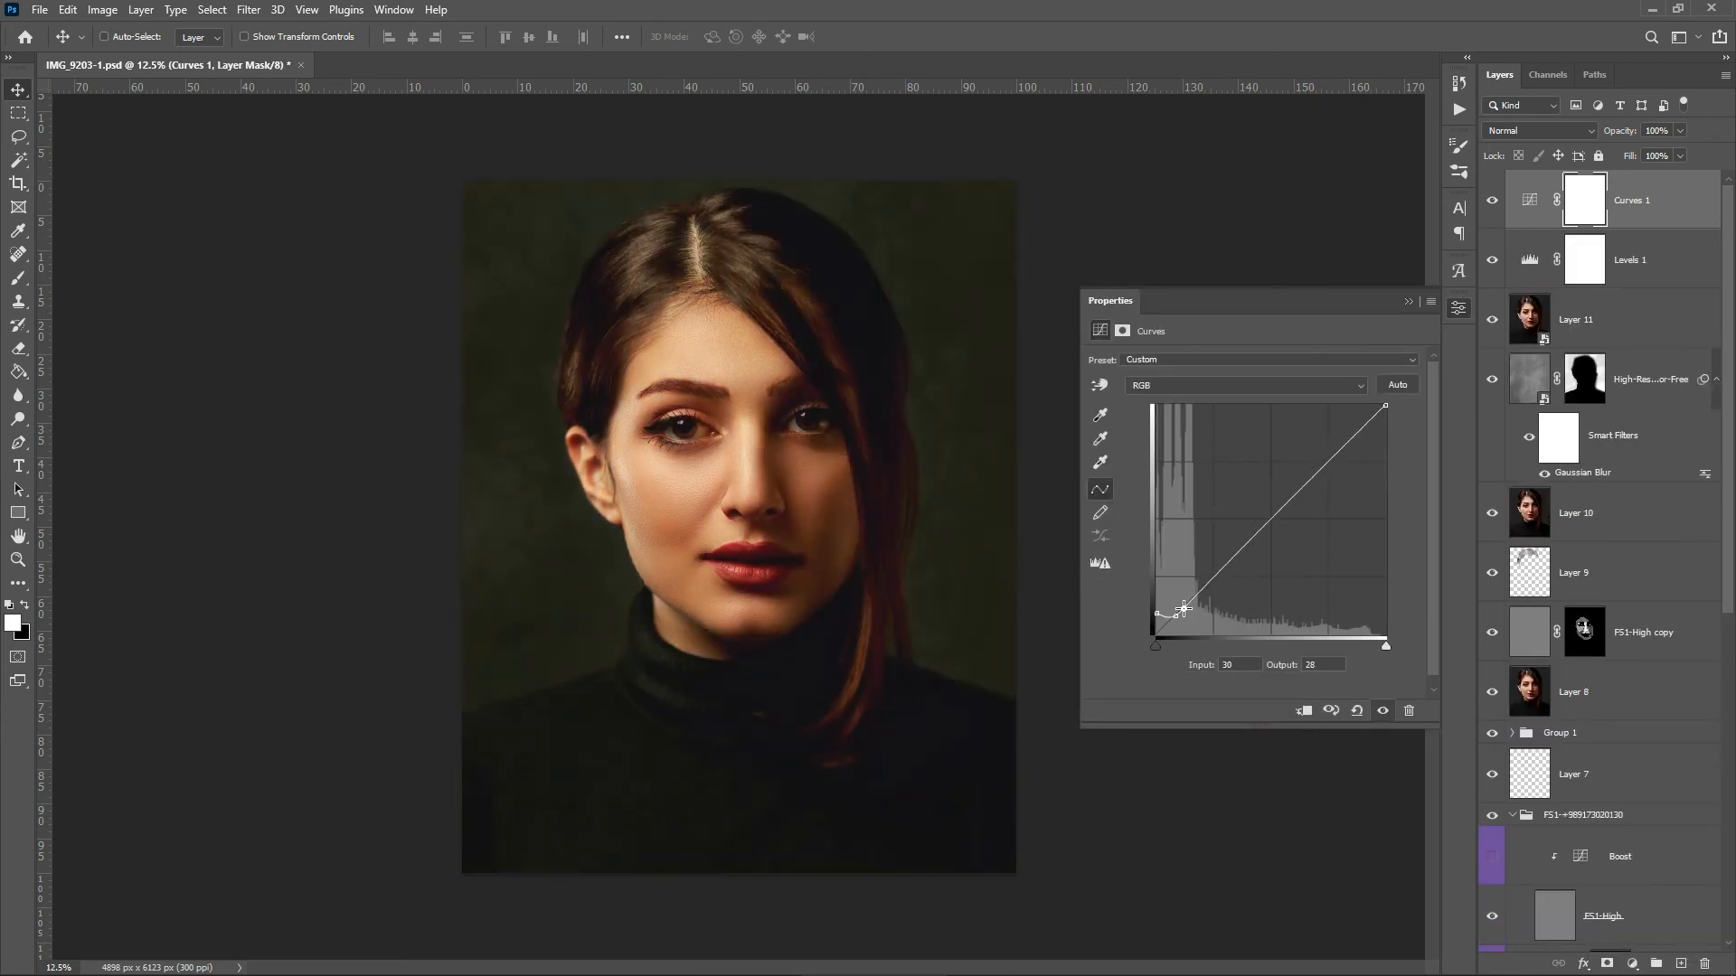
left_click_drag(1082, 727, 1048, 782)
left_click_drag(1167, 608, 1193, 583)
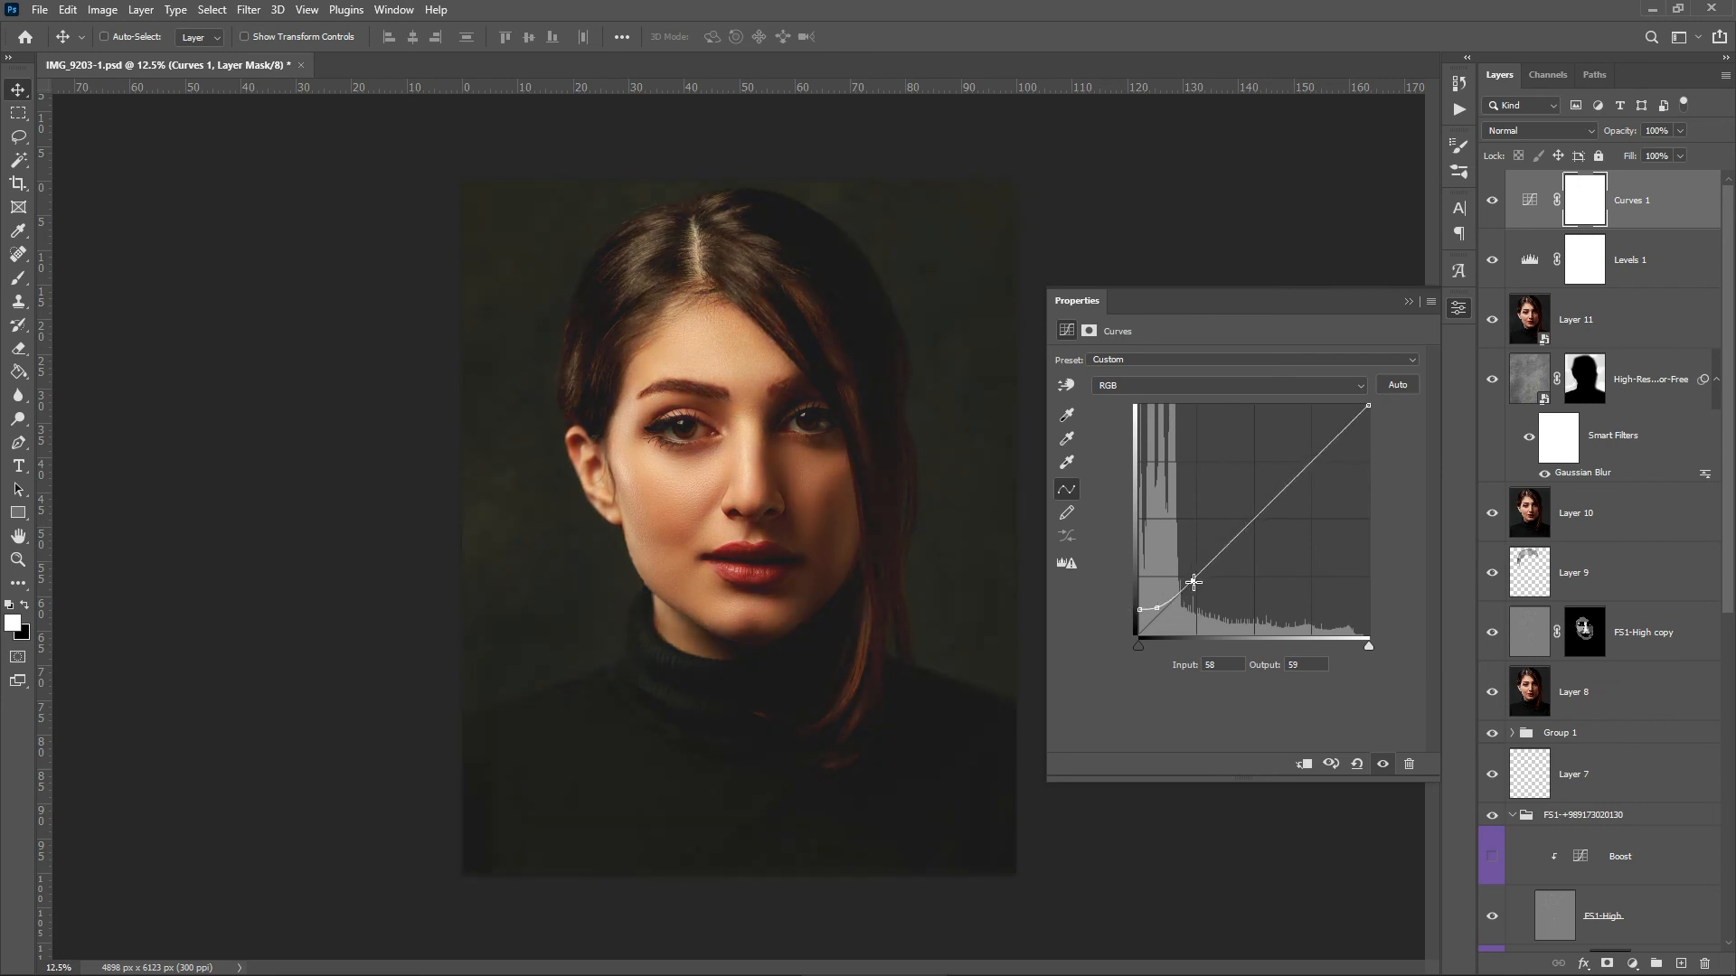
- Compare the portrait with and without Curves 1 and lower that layer's opacity to 54%
left_click(1407, 303)
left_click(1491, 203)
left_click(1491, 202)
left_click(1489, 204)
left_click(1488, 204)
left_click_drag(1679, 132, 1625, 174)
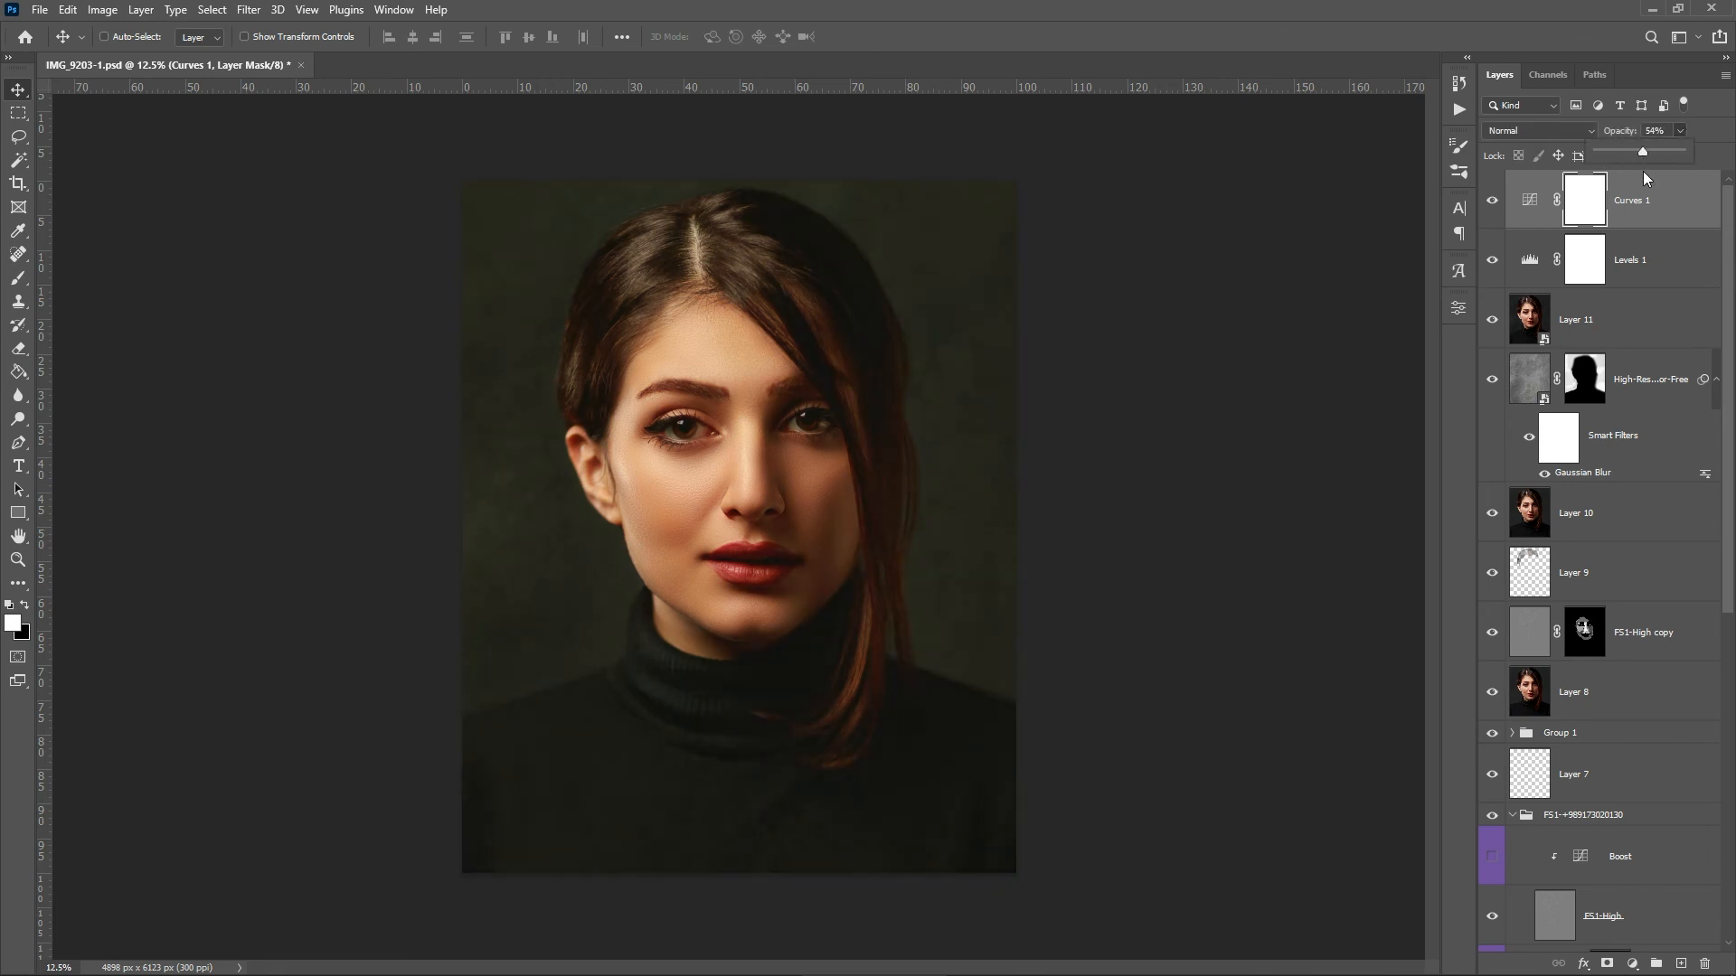
- Save the document, add a Hue/Saturation adjustment layer with strongly reduced saturation above Curves 1, and invert its mask to black
key("ctrl+s")
left_click(1632, 964)
left_click(1653, 796)
left_click_drag(1235, 466, 1060, 471)
left_click(1417, 299)
key("ctrl+i")
key("b")
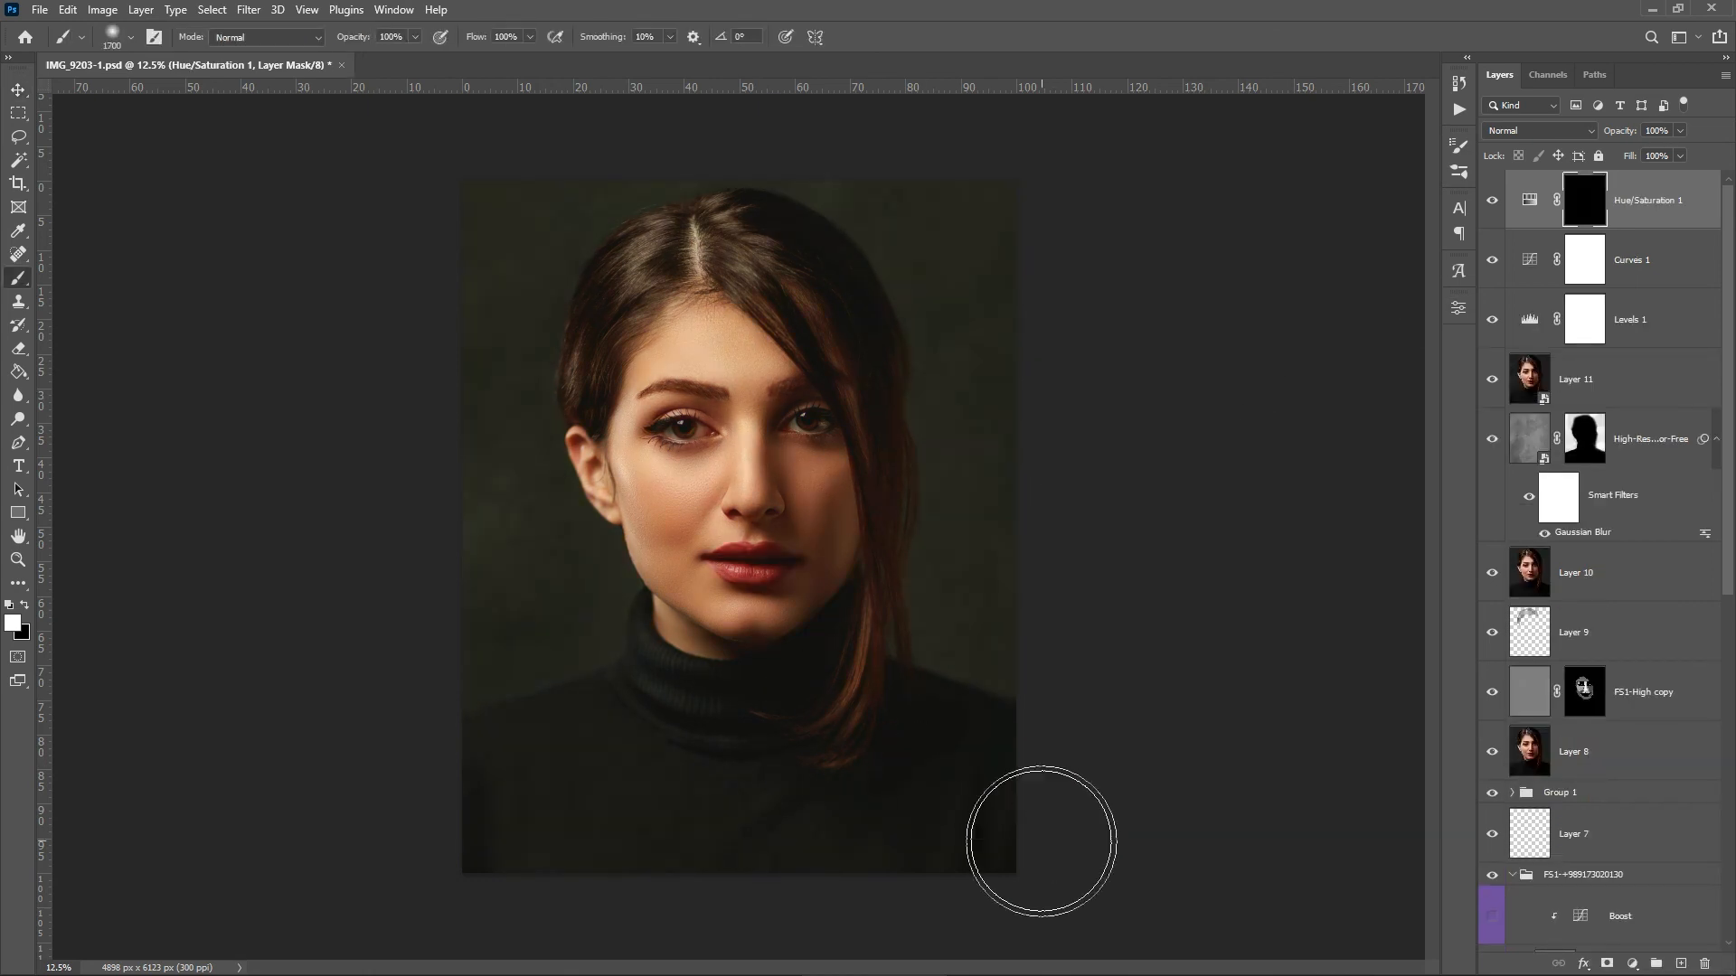
- Paint white on the Hue/Saturation 1 mask over the background and outer areas, and reduce the brush size to 900 with black as foreground
key("ctrl+minus")
mouse_move(601, 278)
left_mouse_down()
mouse_move(909, 415)
mouse_move(534, 472)
mouse_move(994, 651)
left_mouse_up()
key("ctrl+plus")
key("x")
key("bracketleft")
key("bracketleft")
key("bracketleft")
key("bracketleft")
key("bracketleft")
key("bracketleft")
key("bracketleft")
key("bracketleft")
key("bracketleft")
key("bracketleft")
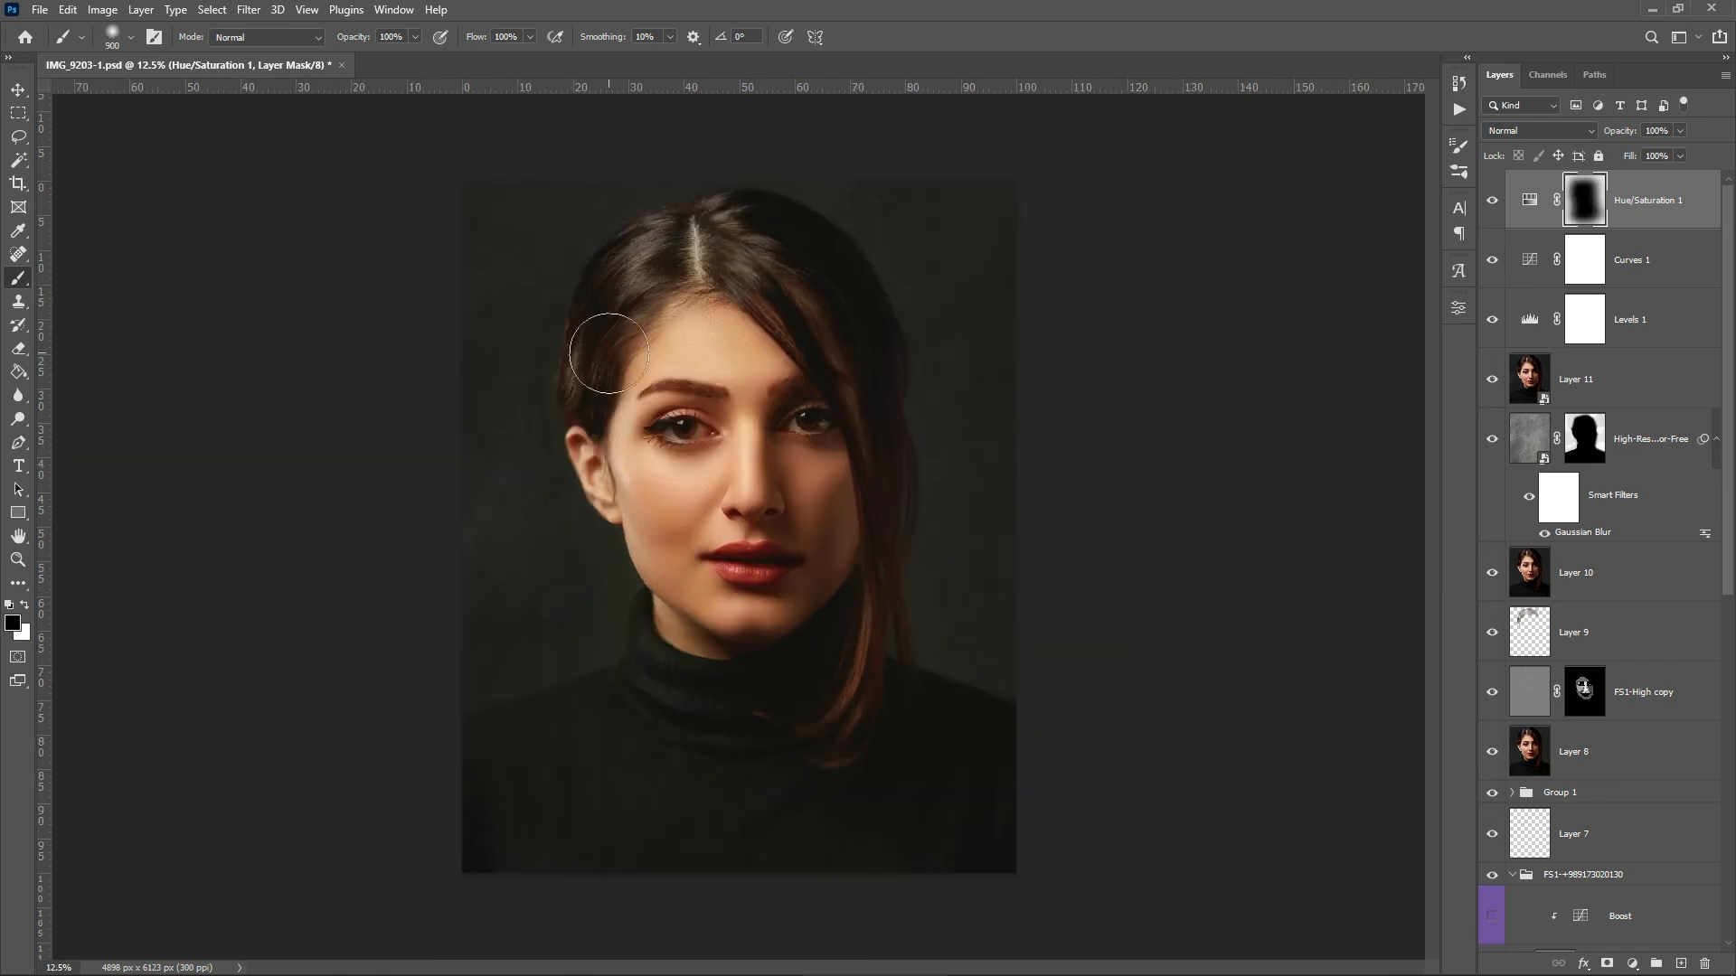
- Lower the Hue/Saturation 1 layer's opacity to 30%
left_click_drag(1612, 155, 1619, 154)
key("ctrl+minus")
key("ctrl+plus")
left_click(1632, 964)
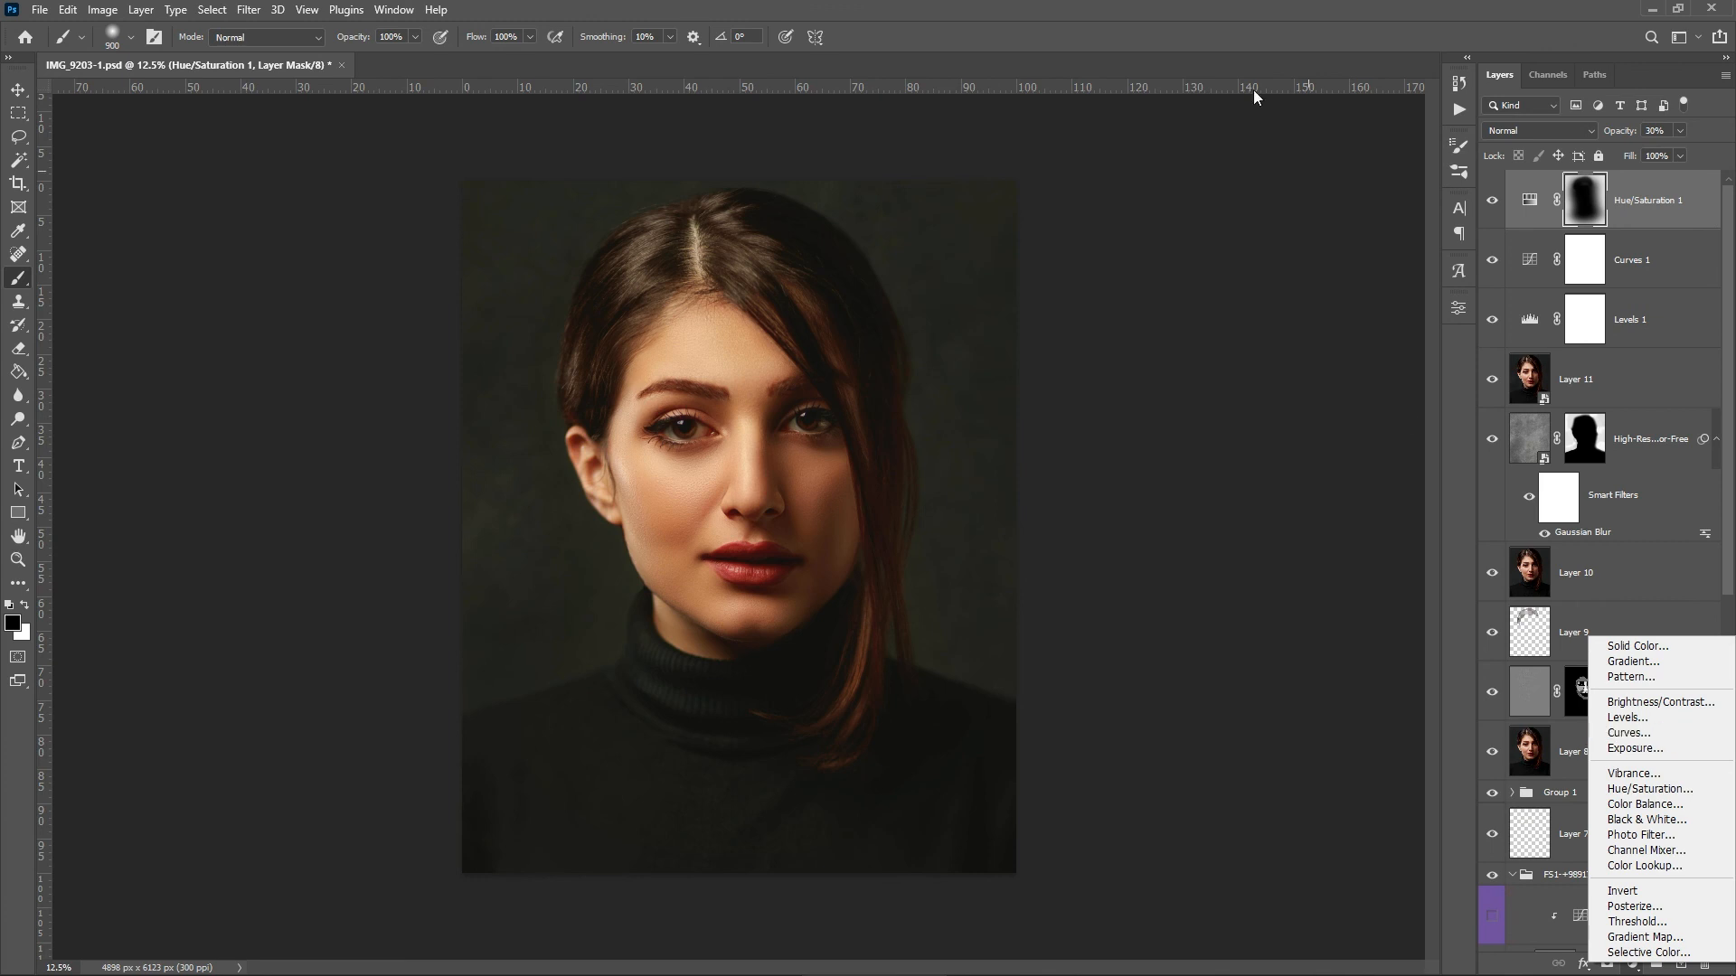
key("Escape")
- Lasso the face with a 400 px feather and add a Curves adjustment layer that slightly brightens the selected area
key("l")
left_click_drag(827, 490, 836, 492)
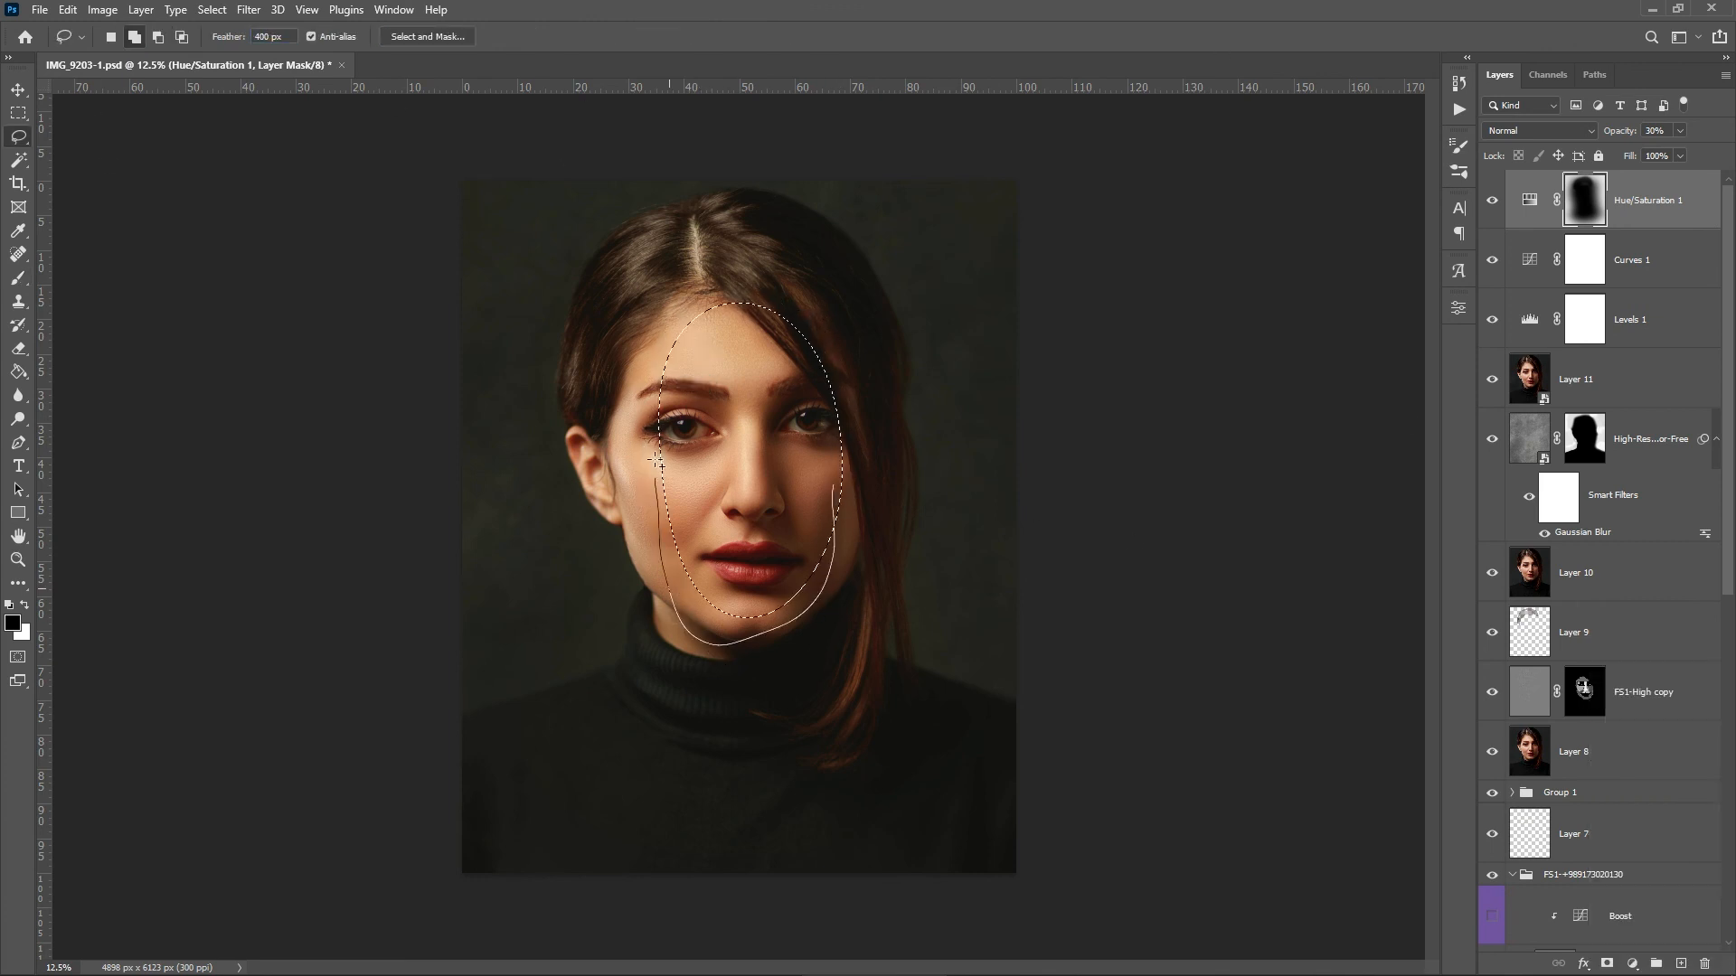
left_click(1632, 964)
left_click(1629, 714)
left_click_drag(1371, 646, 1365, 648)
left_click(1408, 303)
key("ctrl+minus")
key("ctrl+minus")
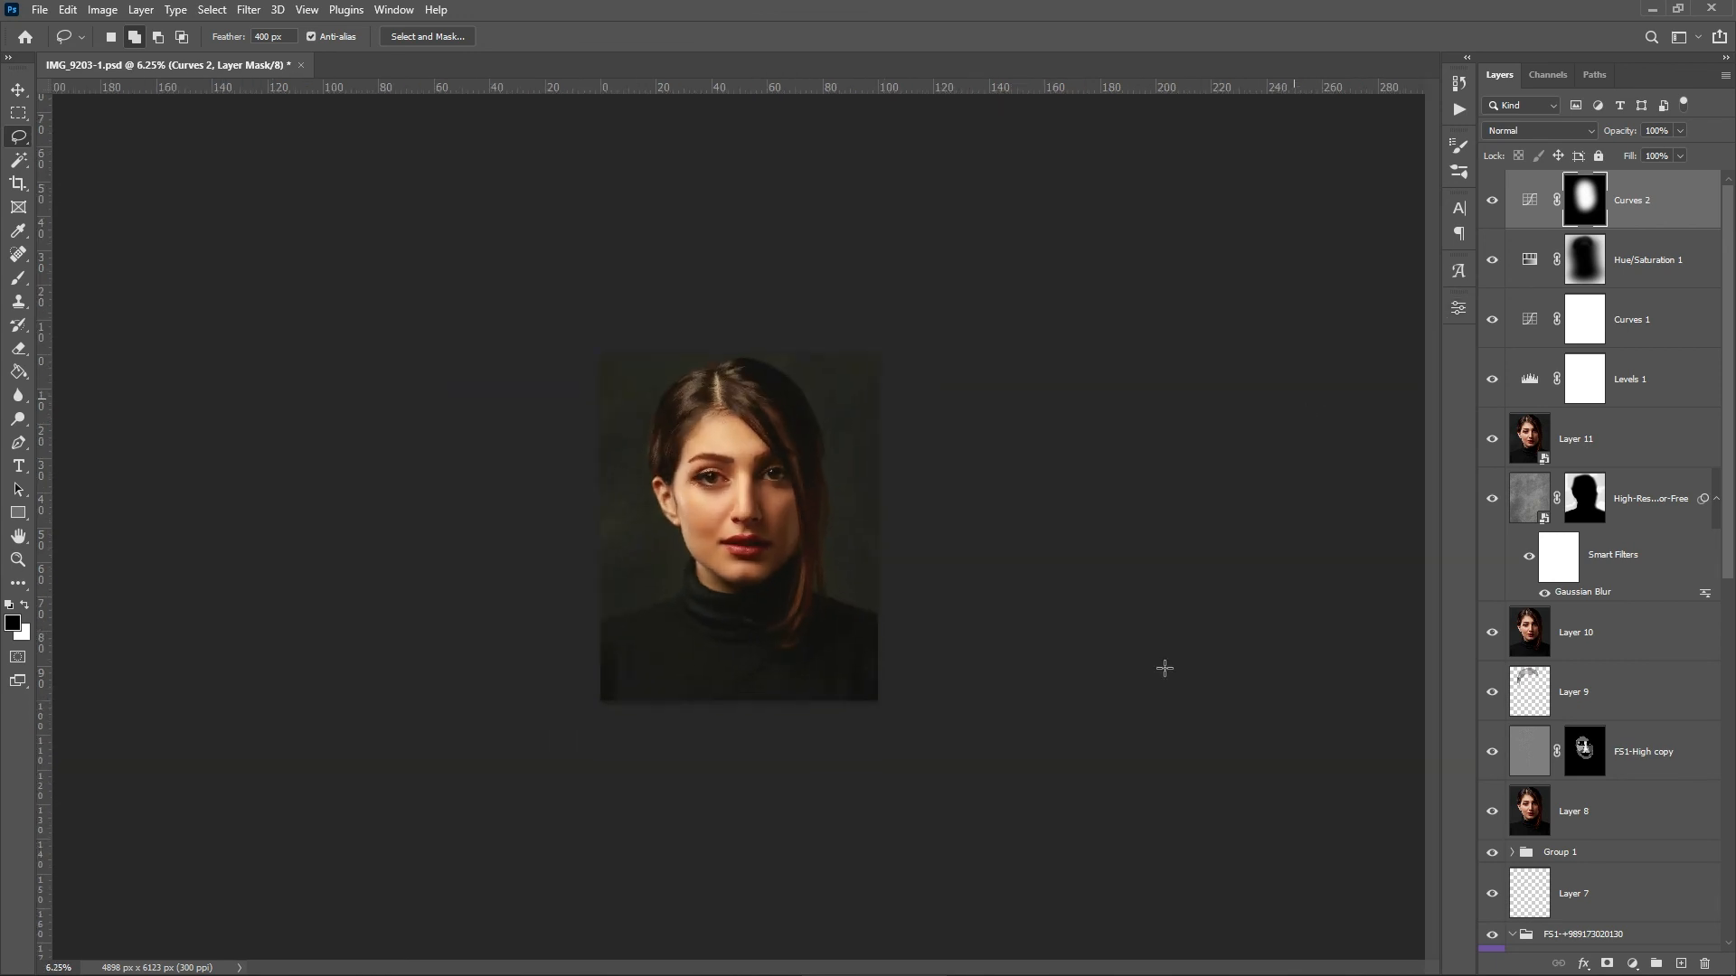
- Add a darkening Curves layer directly above Layer 11 with lowered shadows and a point at input 106, output 89, and invert its mask
left_click(1597, 424)
left_click(1632, 964)
left_click(1605, 743)
left_click_drag(1193, 589, 1174, 616)
left_click_drag(1252, 549, 1238, 556)
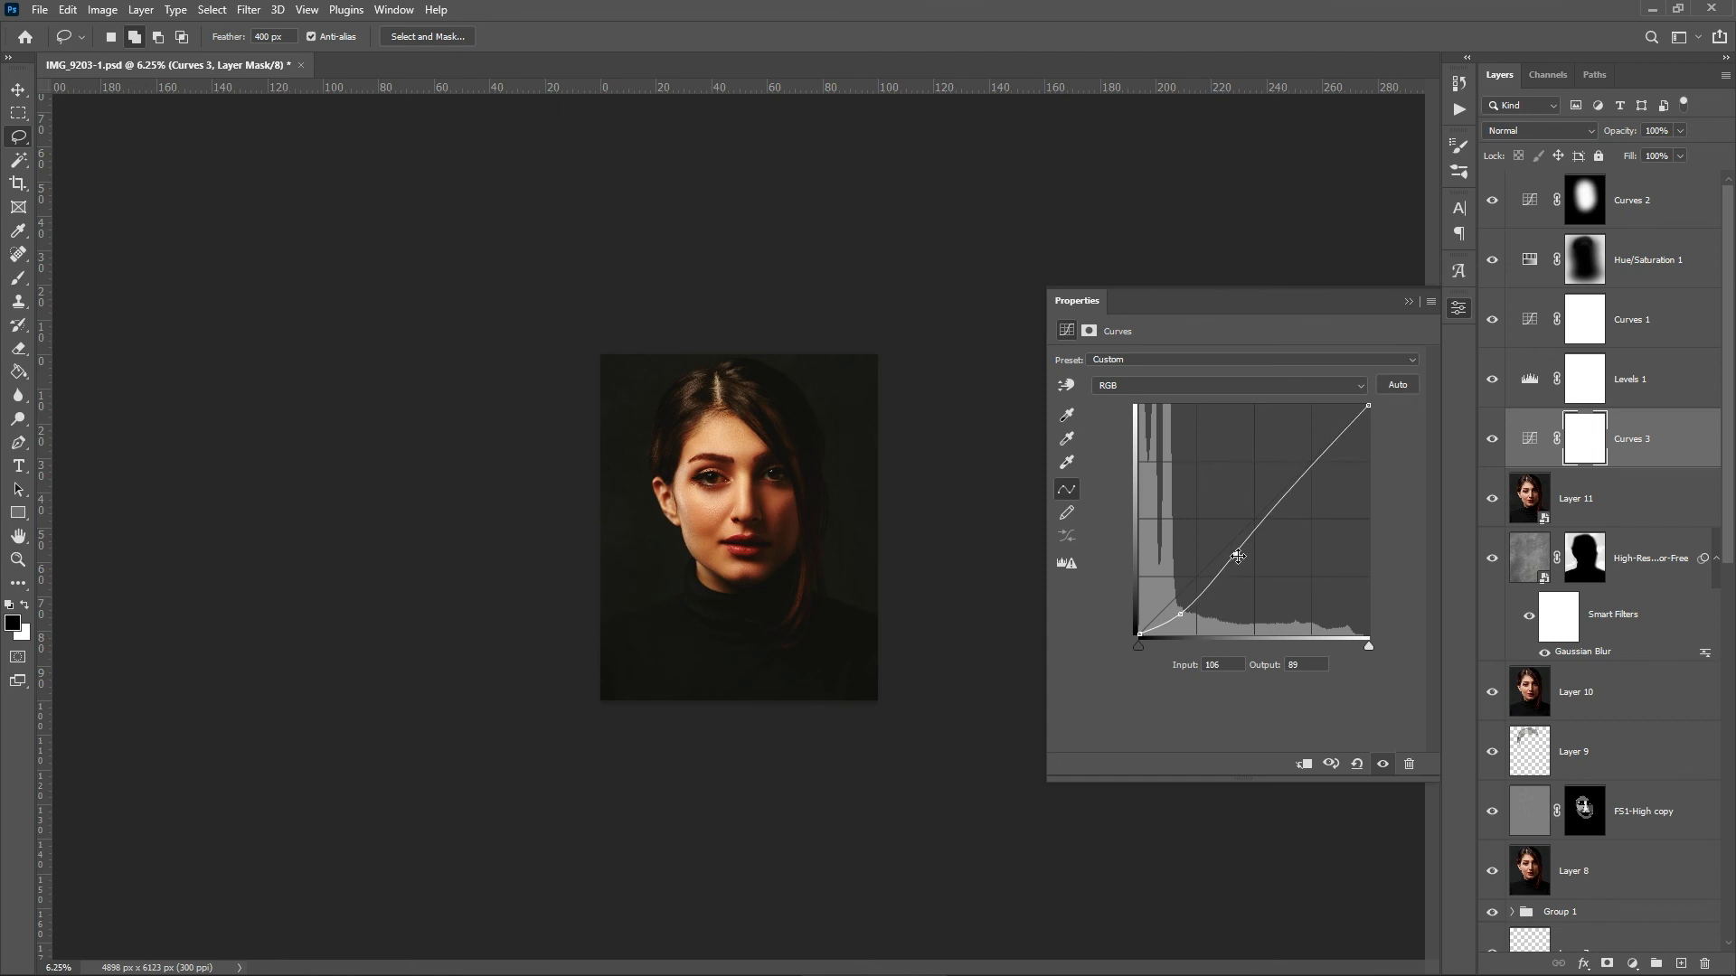
left_click(1408, 303)
key("ctrl+i")
- Paint white on the Curves 3 mask around the portrait's outer areas with a 3700 px brush and lower the layer's opacity to 47%
key("ctrl+plus")
key("ctrl+plus")
key("b")
key("x")
key("ctrl+minus")
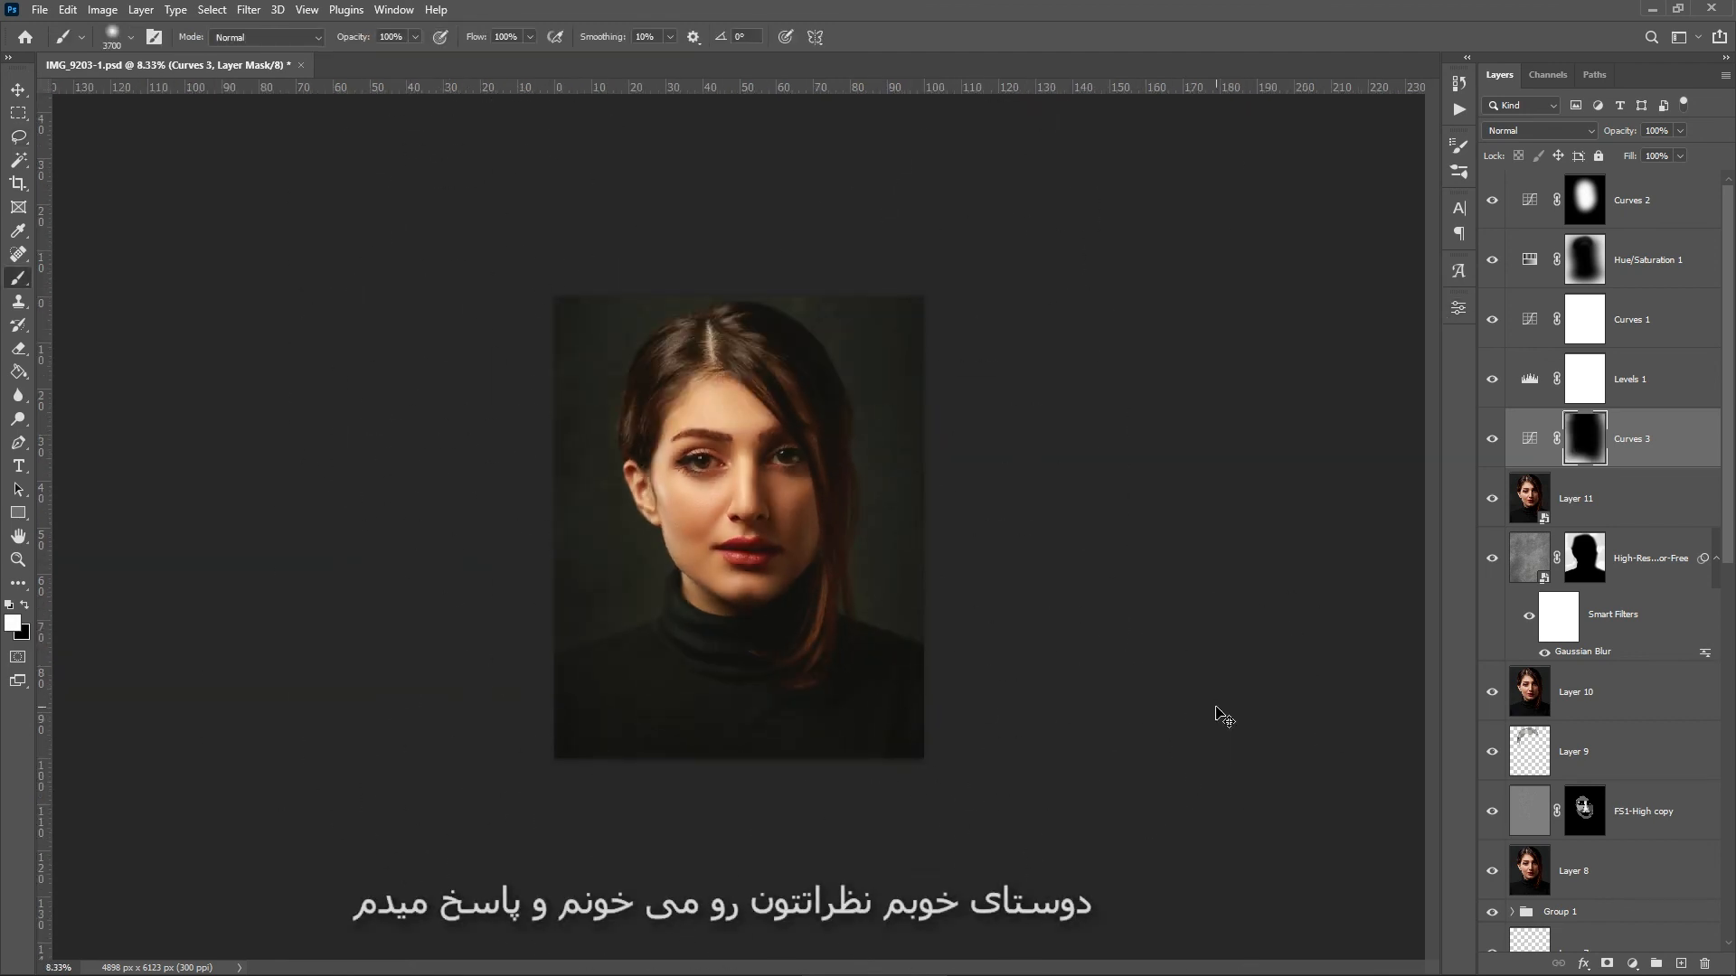
key("ctrl+plus")
left_click(1680, 130)
left_click_drag(1684, 150, 1634, 150)
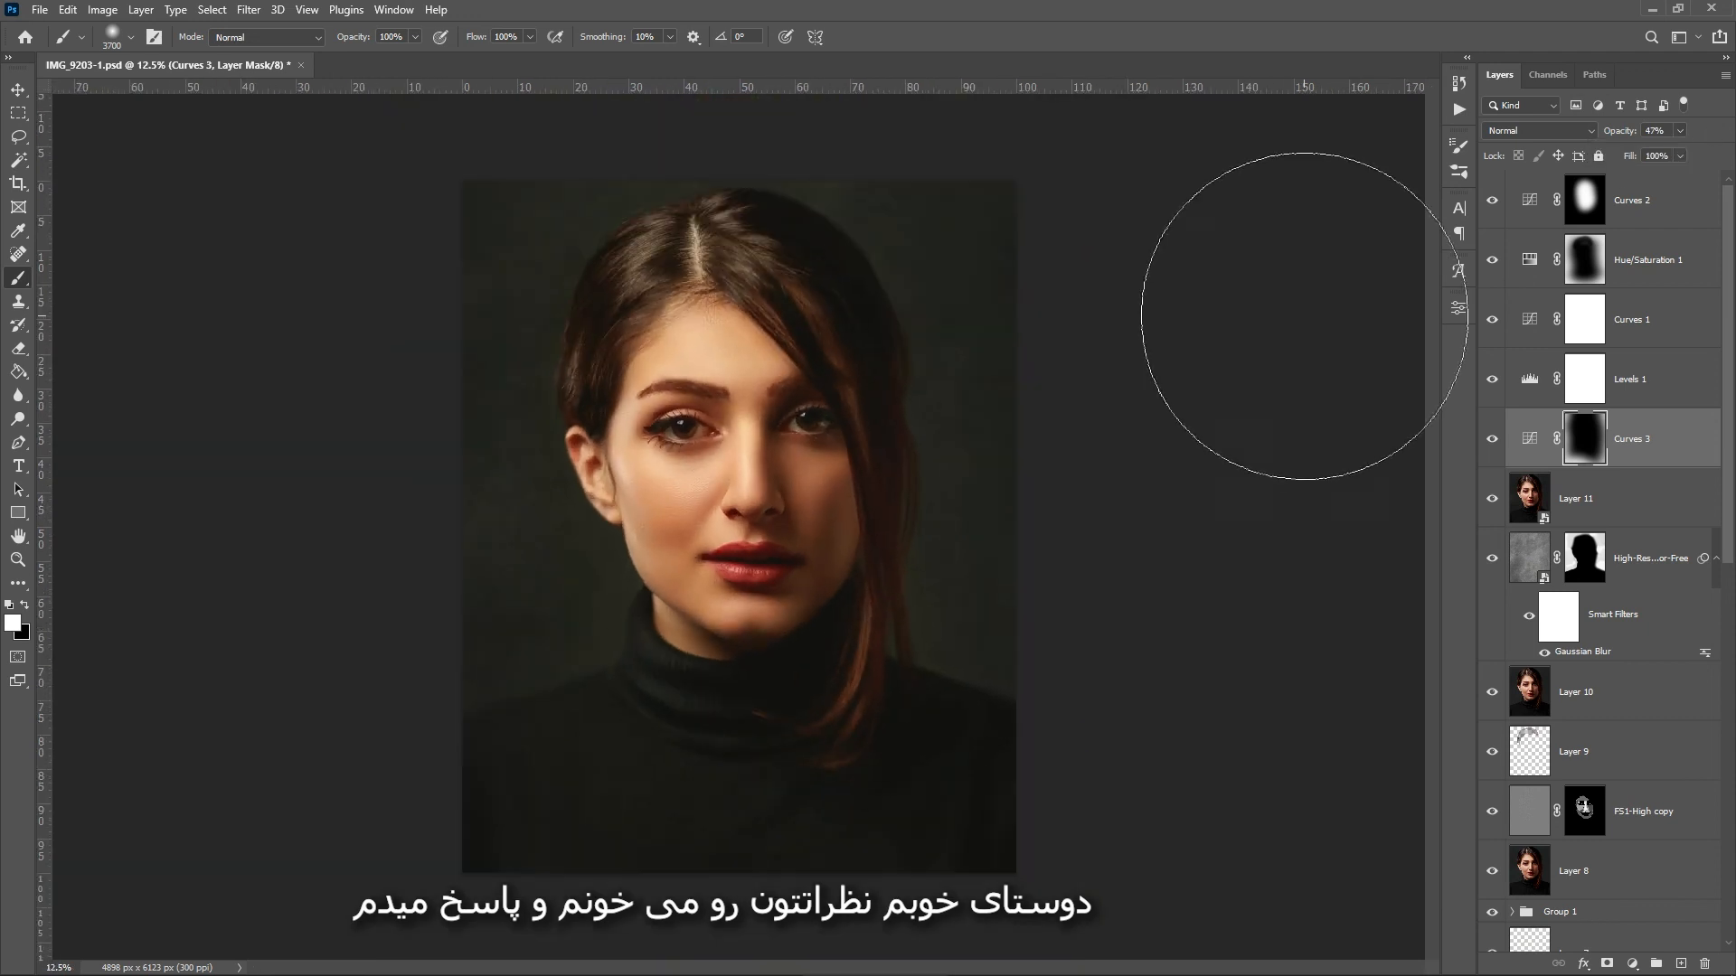
- Compare the finished retouch with the original by repeatedly isolating the IMG_9203 layer and restoring all layers
scroll(1592, 542, "down", 10)
left_click(1493, 927, "alt")
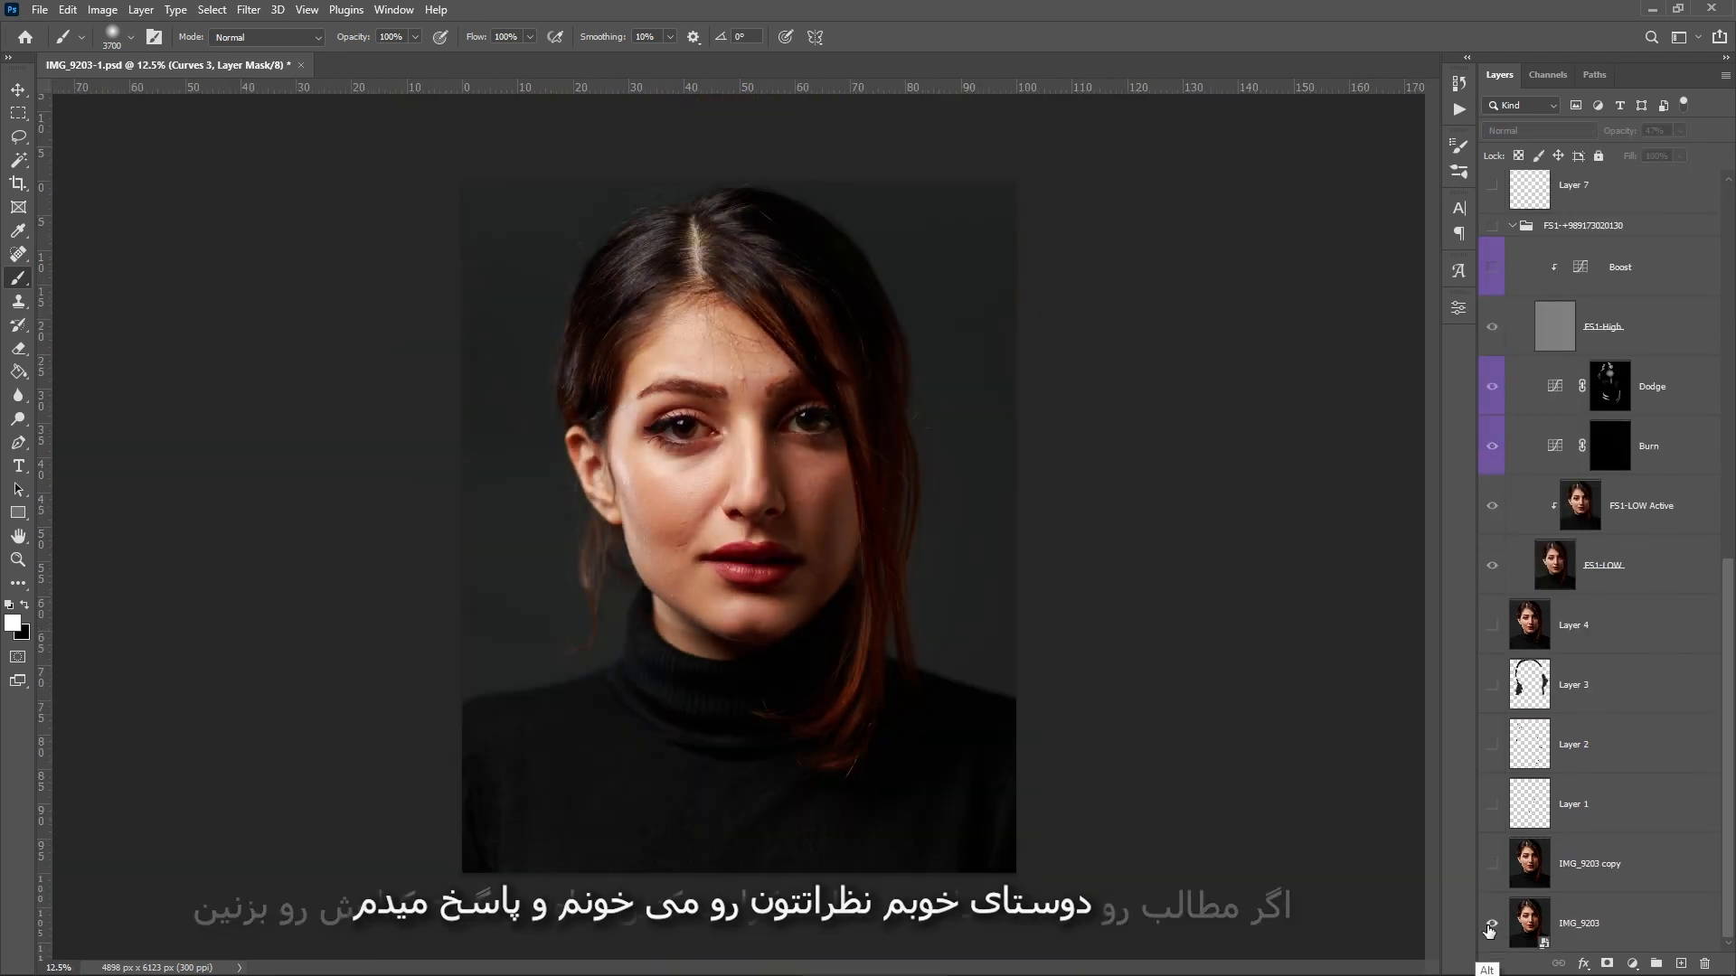
left_click(1491, 928, "alt")
left_click(1493, 929, "alt")
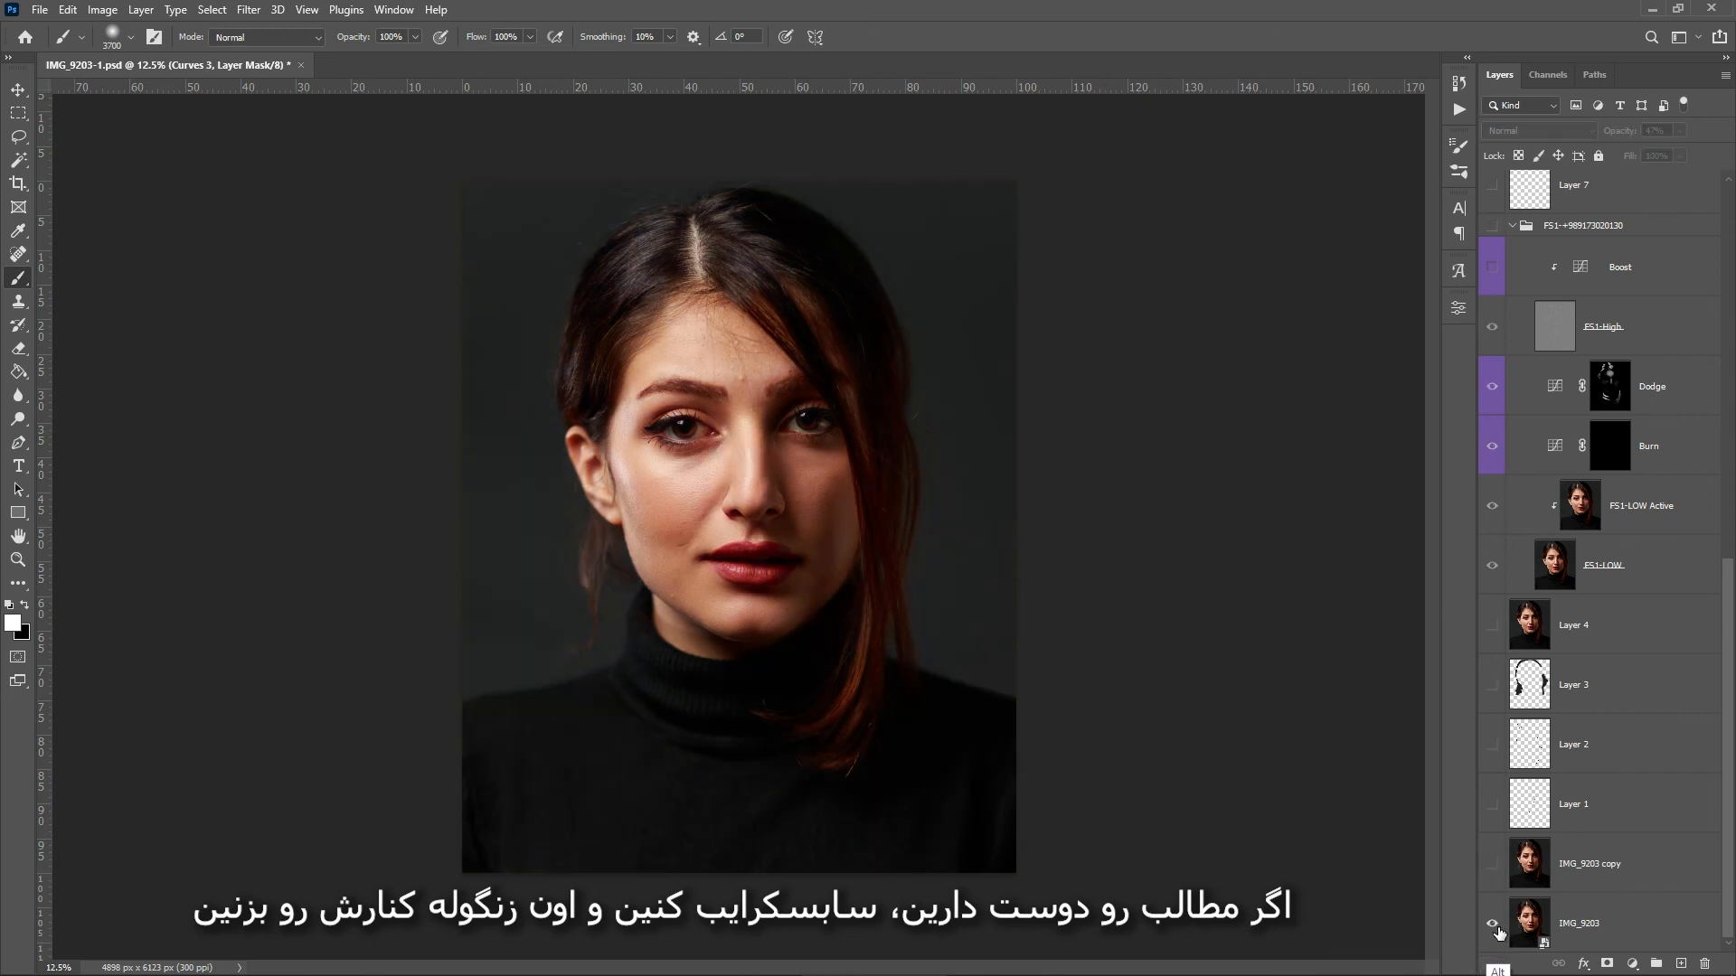
left_click(1492, 929, "alt")
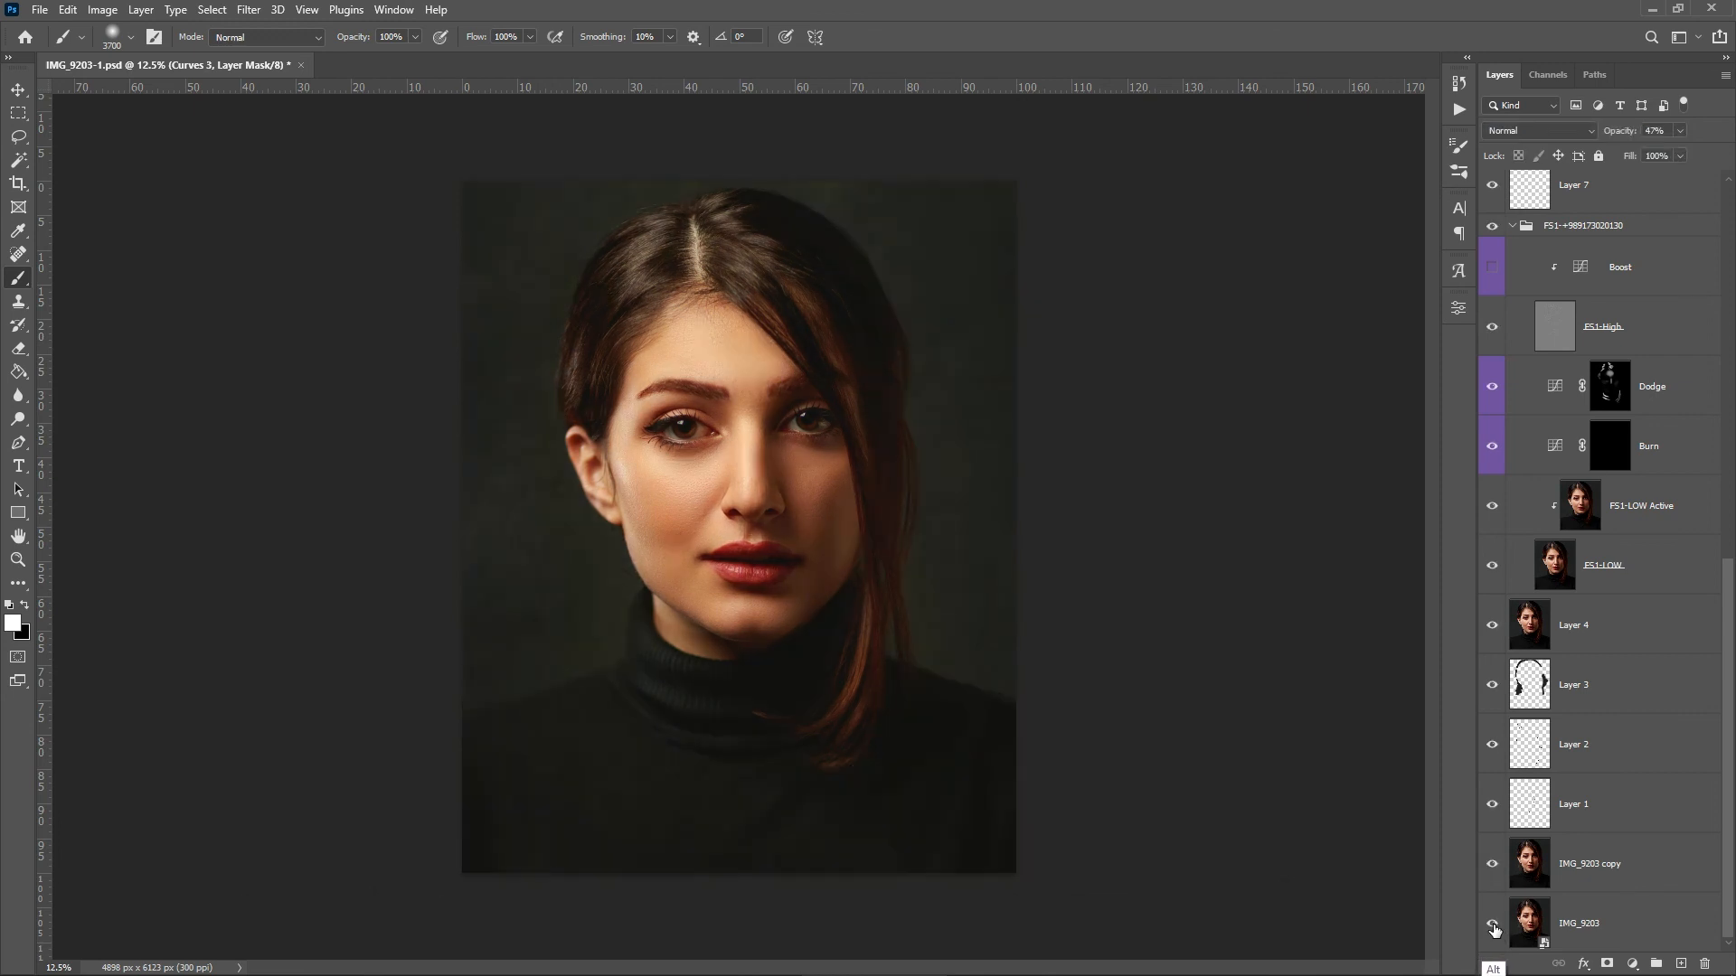
left_click(1492, 928, "alt")
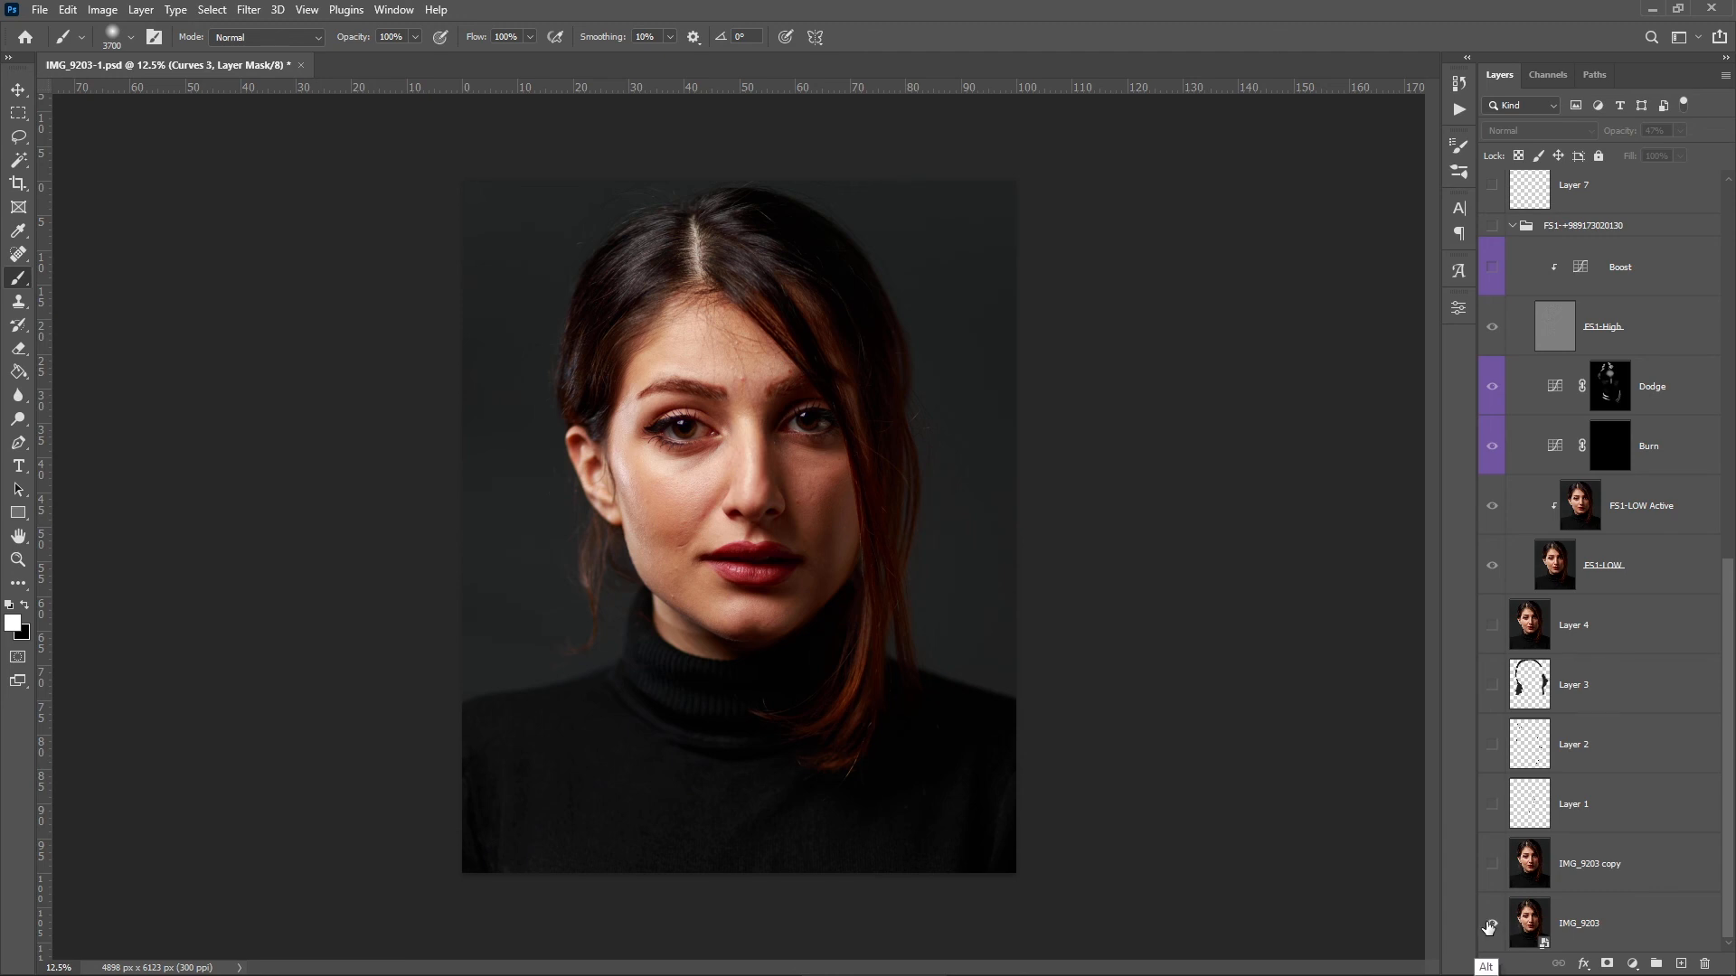
left_click(1492, 928, "alt")
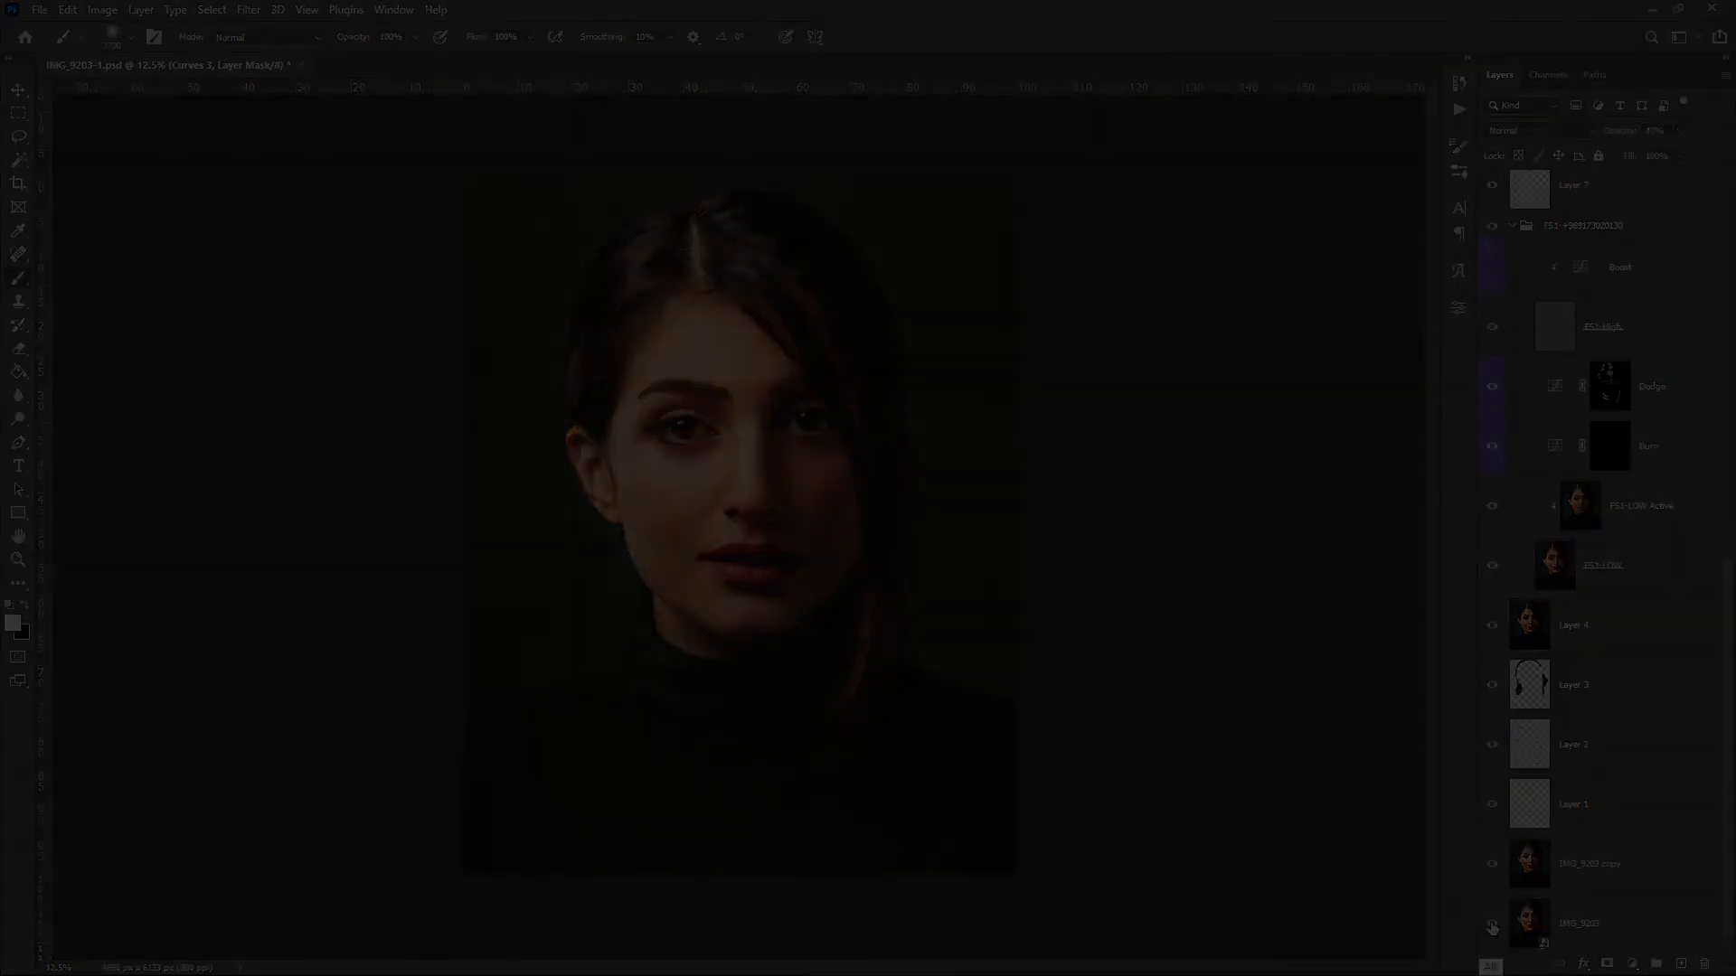